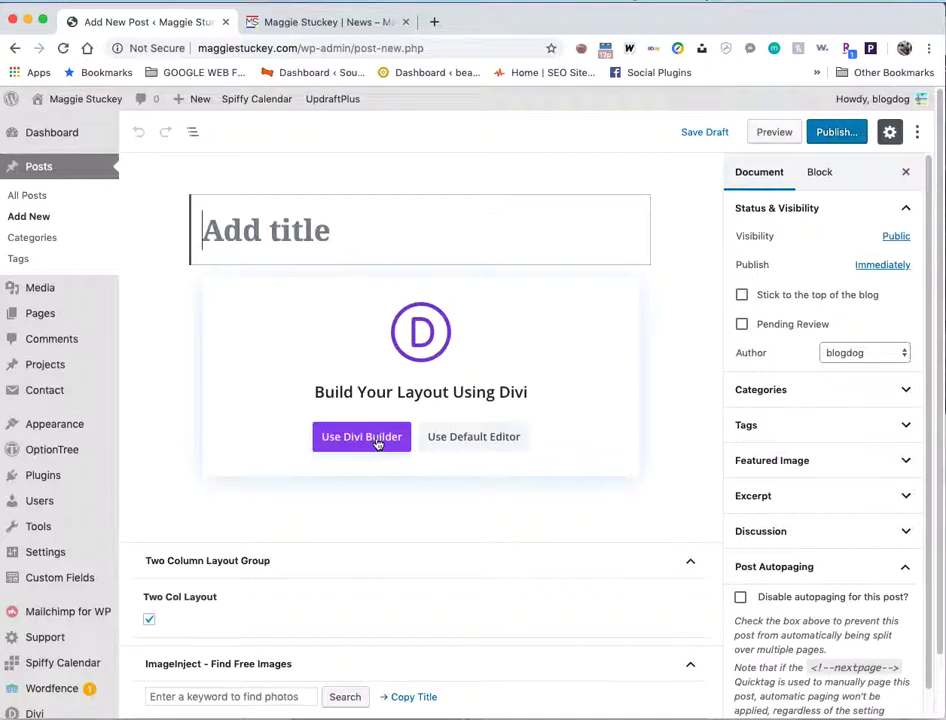
Copy the garden story's heading from 05 - 2019.docx and enter TWO GORGEOUS GARDENS AND ONE GORGEOUS AUNT as the post title.
key("super+Tab")
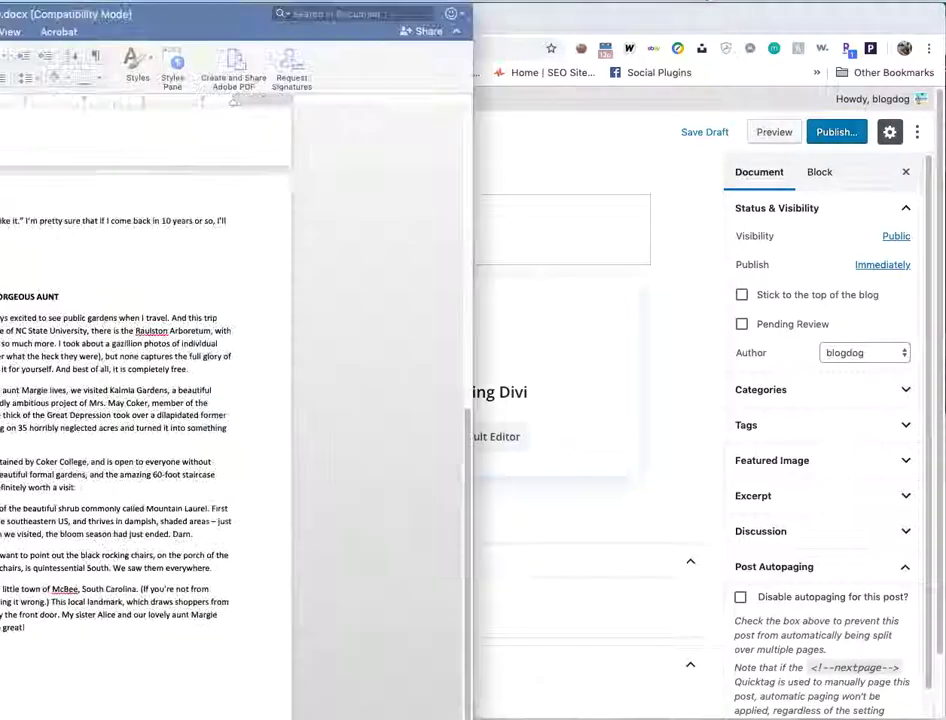
left_click_drag(188, 12, 453, 4)
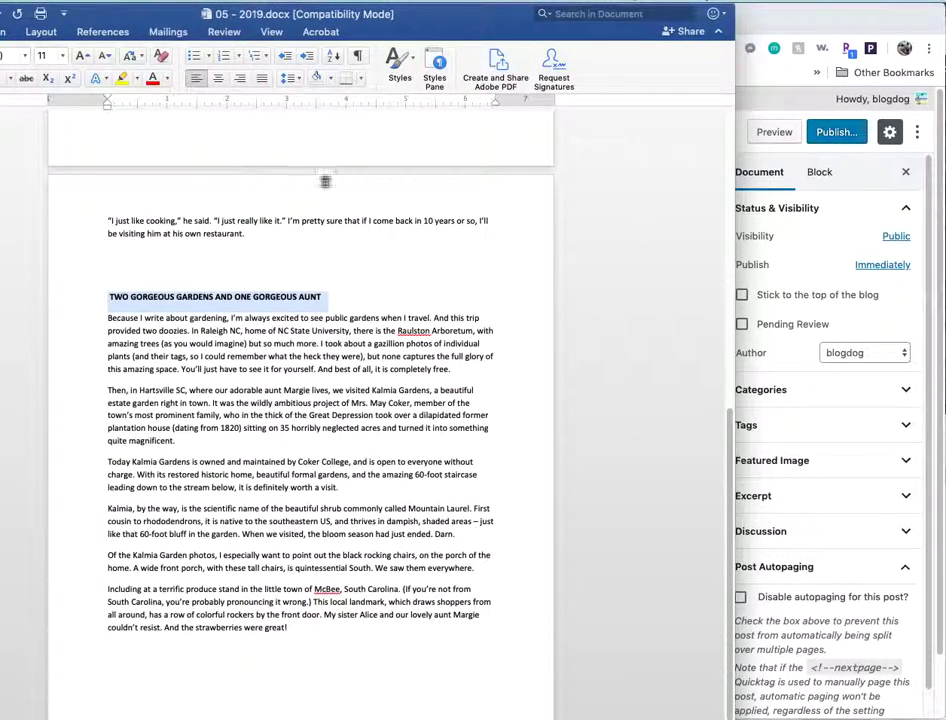
left_click_drag(395, 18, 79, 18)
left_click(355, 258)
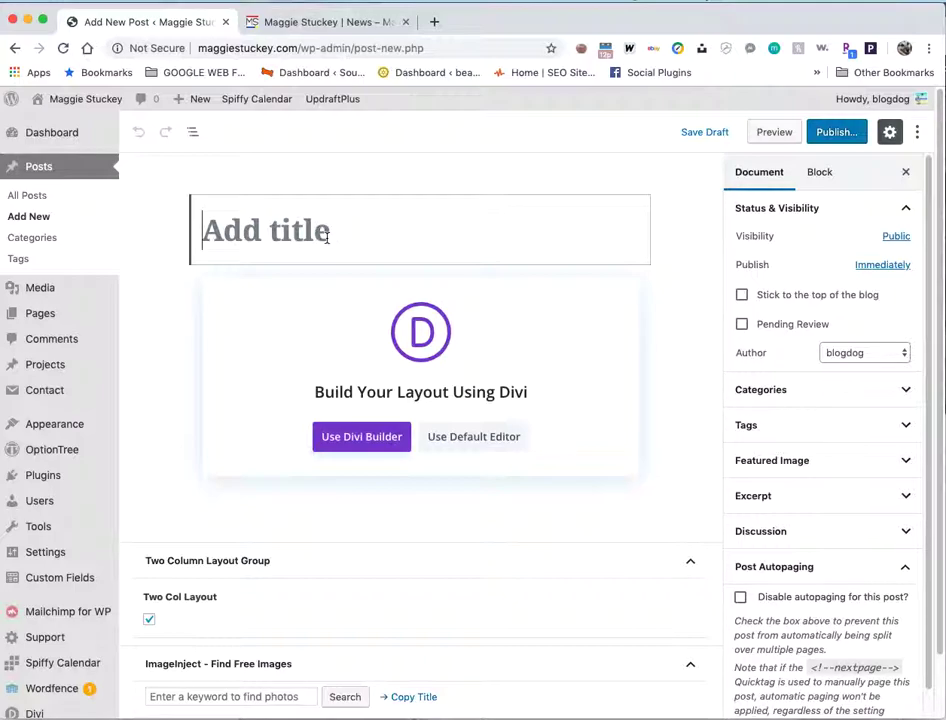
type("TWO GORGEOUS GARDENS AND ONE GORGEOUS AUNT")
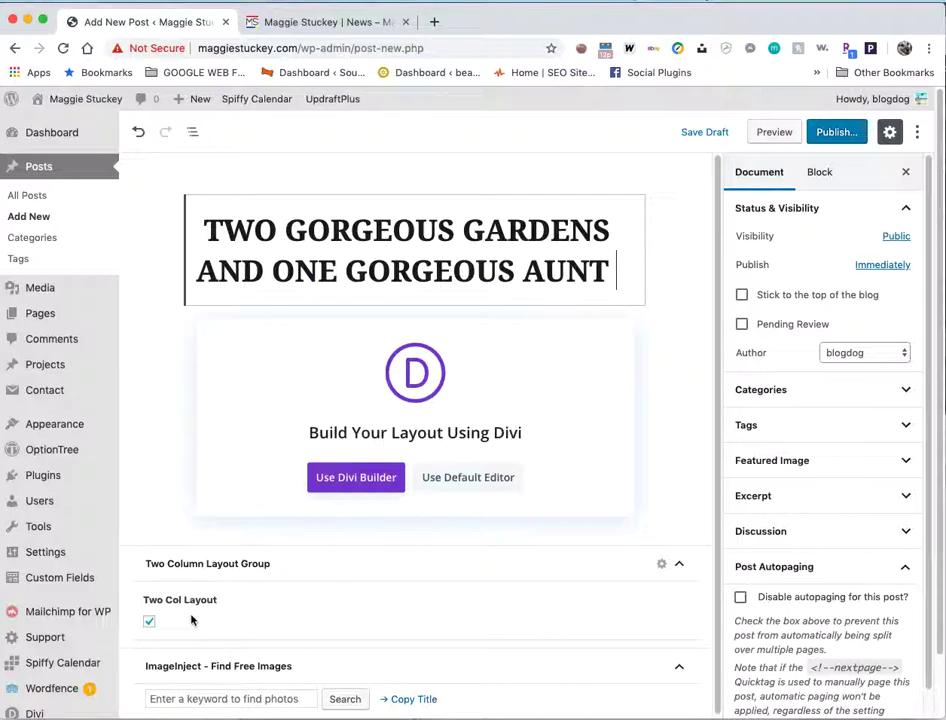
Turn off Two Col Layout and open the post body for writing in a Classic Paragraph block of the default editor.
left_click(150, 623)
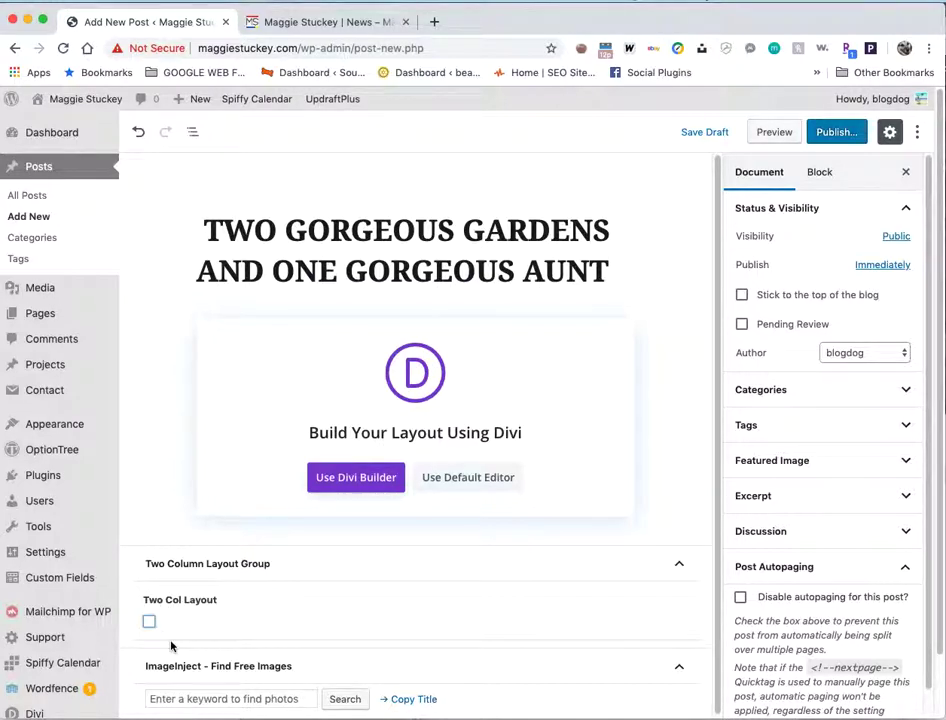
left_click(477, 481)
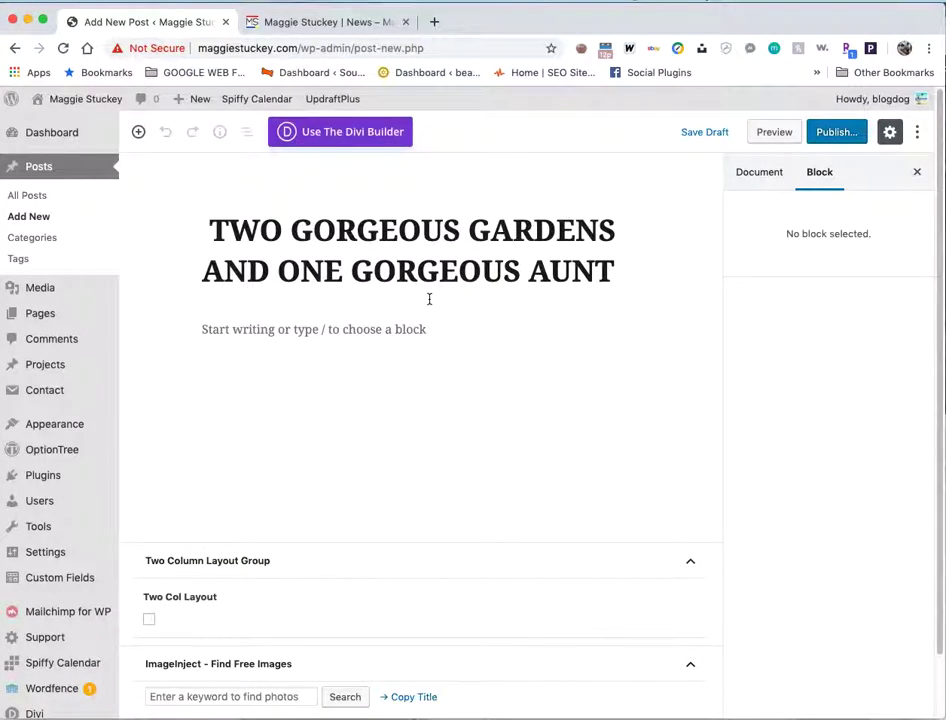
mouse_move(321, 333)
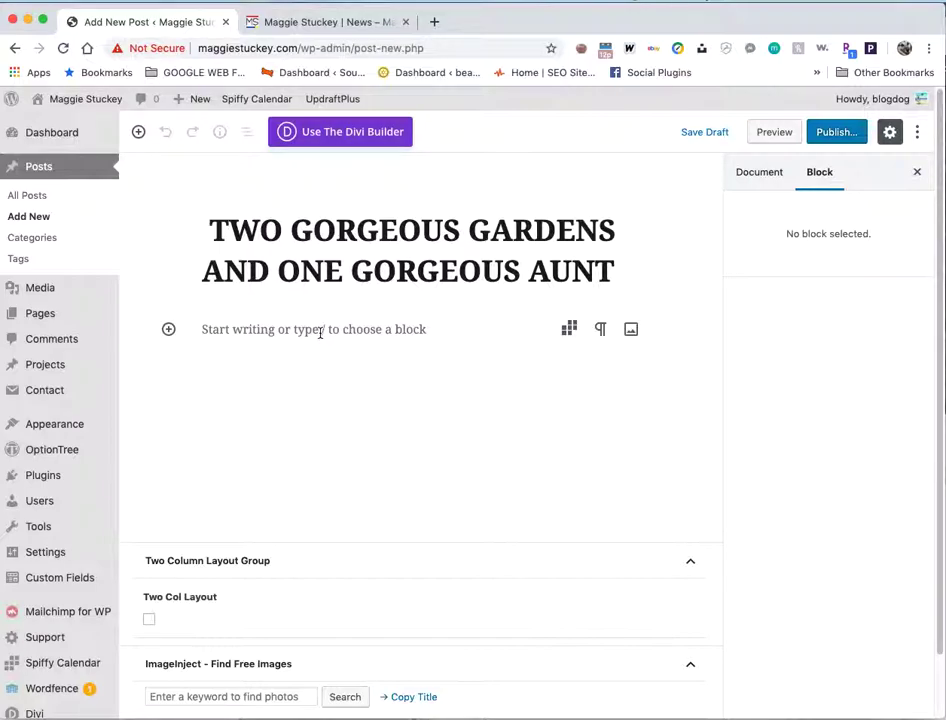
left_click(321, 333)
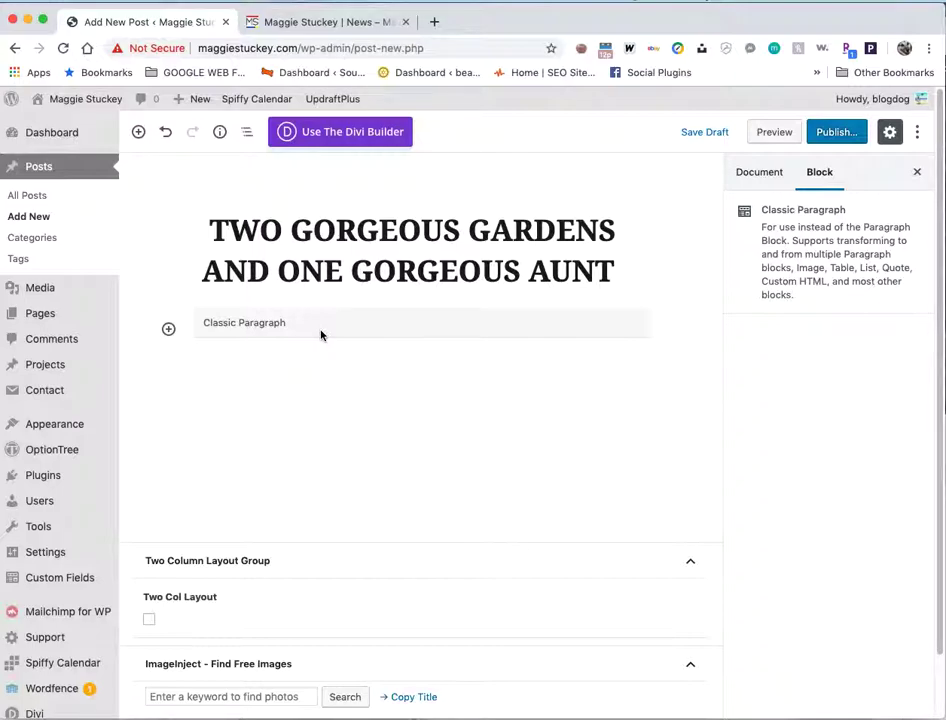
left_click(234, 332)
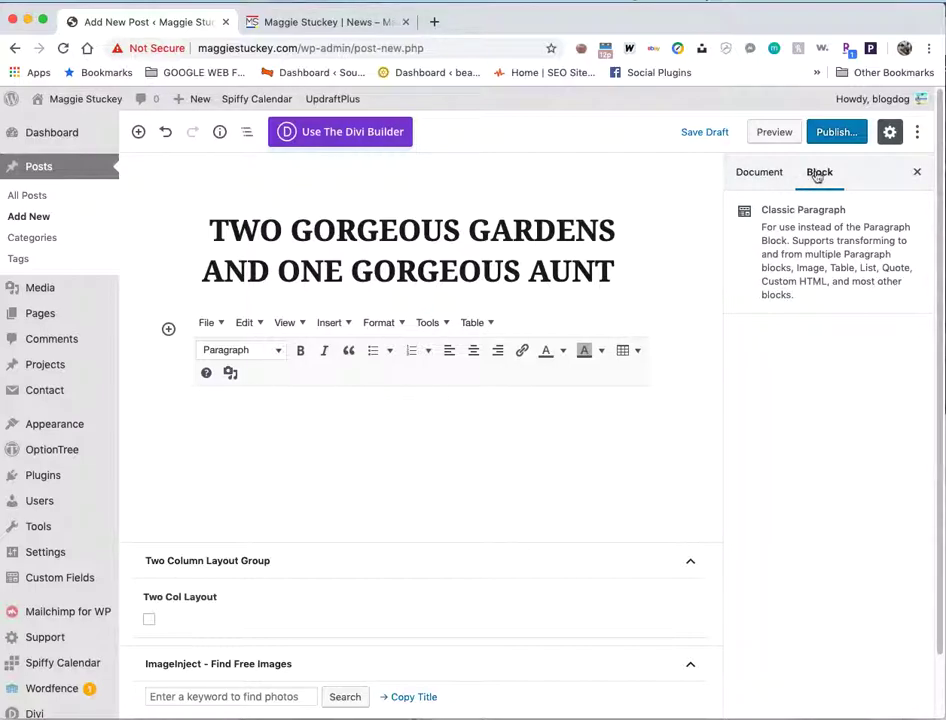
Examine the post's document settings, including the Featured Image, Excerpt and Post Autopaging sections, and collapse those sections.
left_click(760, 174)
scroll(785, 353, "down", 1)
scroll(786, 352, "up", 1)
scroll(786, 352, "down", 1)
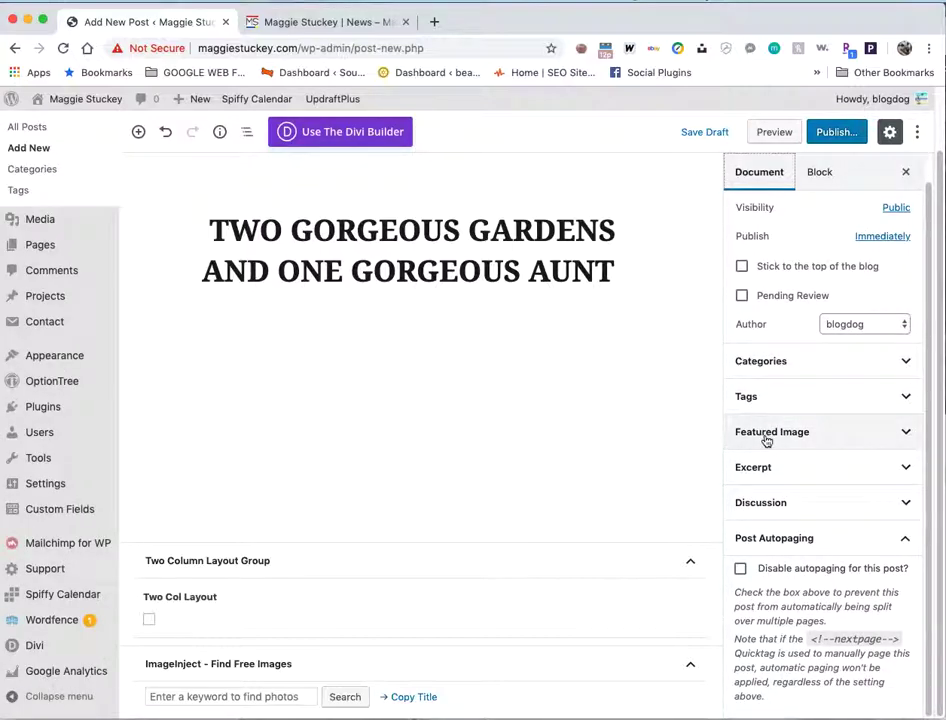
left_click(767, 440)
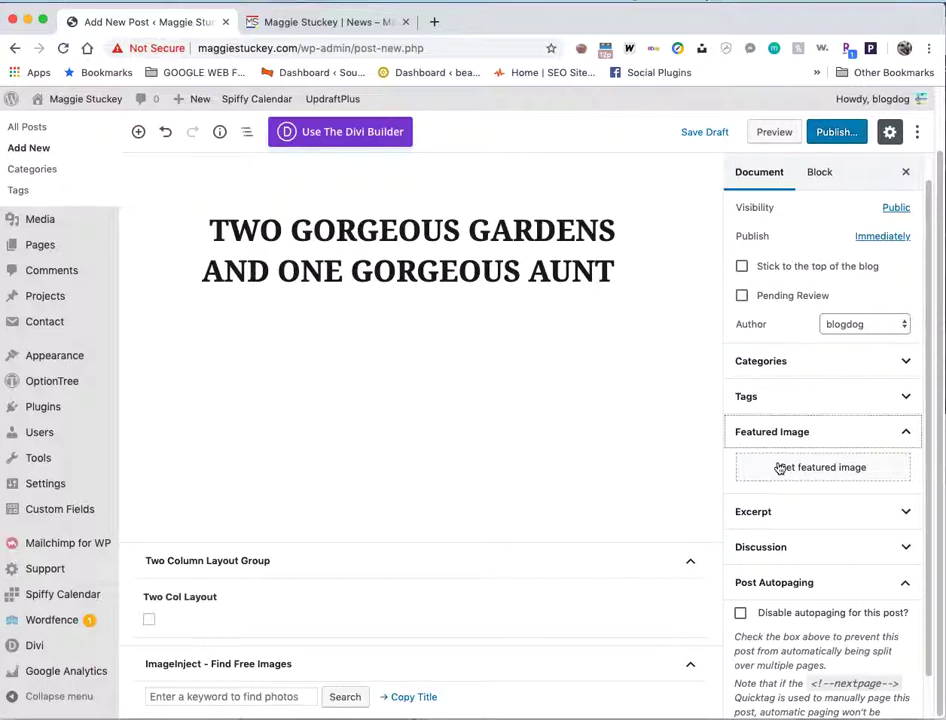
left_click(848, 513)
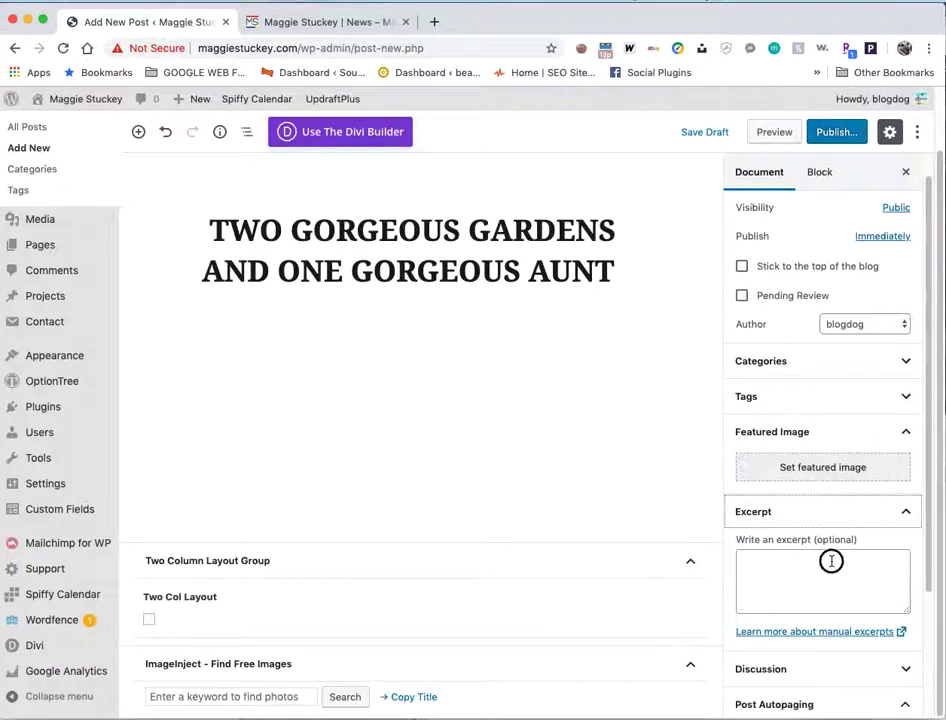
left_click(831, 561)
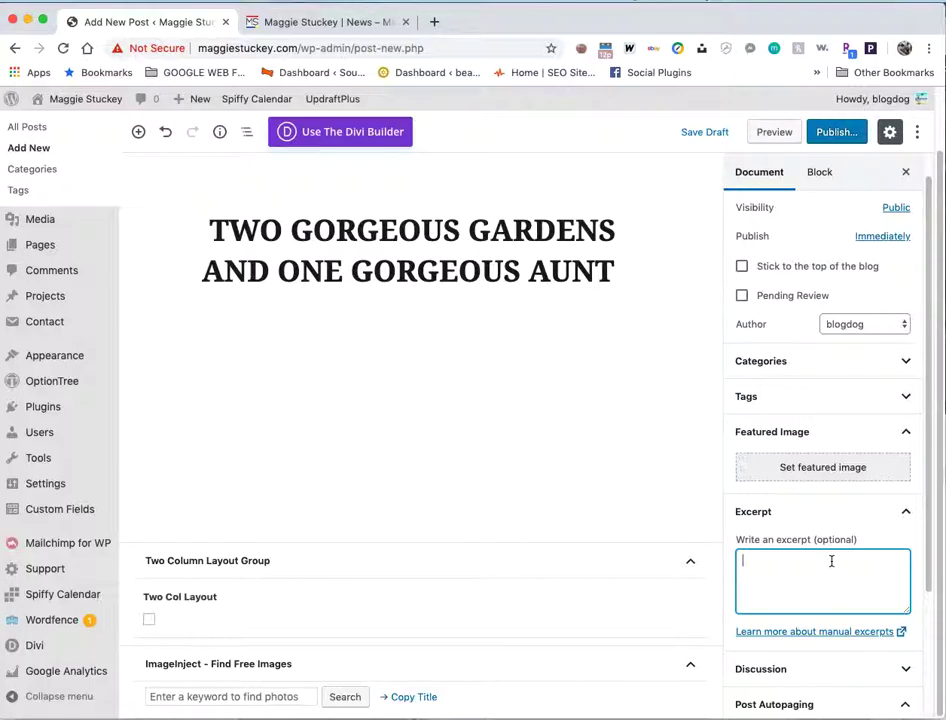
scroll(834, 648, "down", 3)
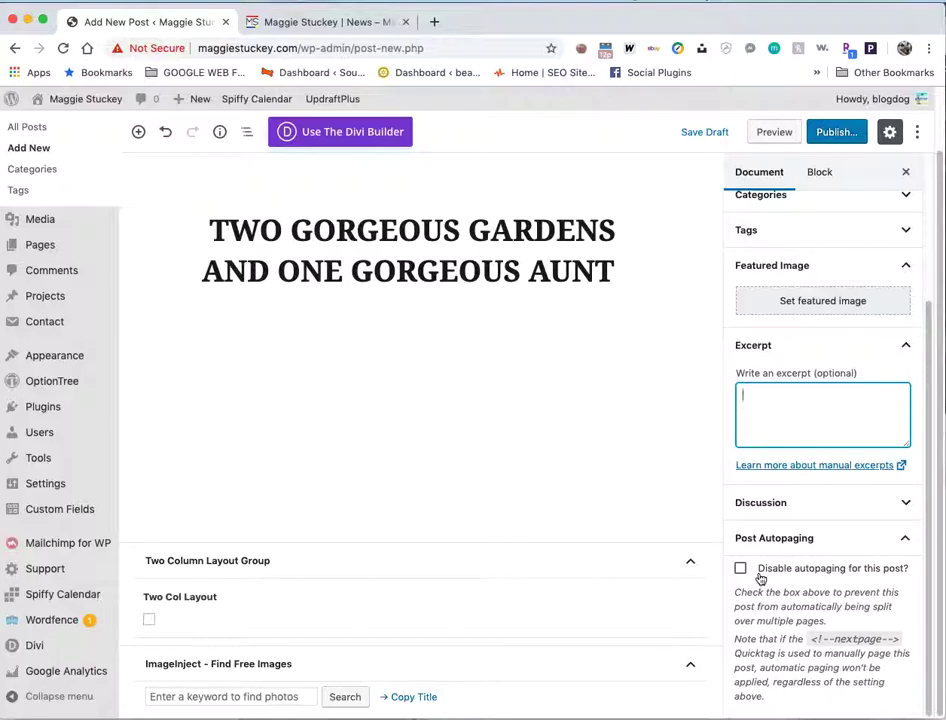
left_click(851, 545)
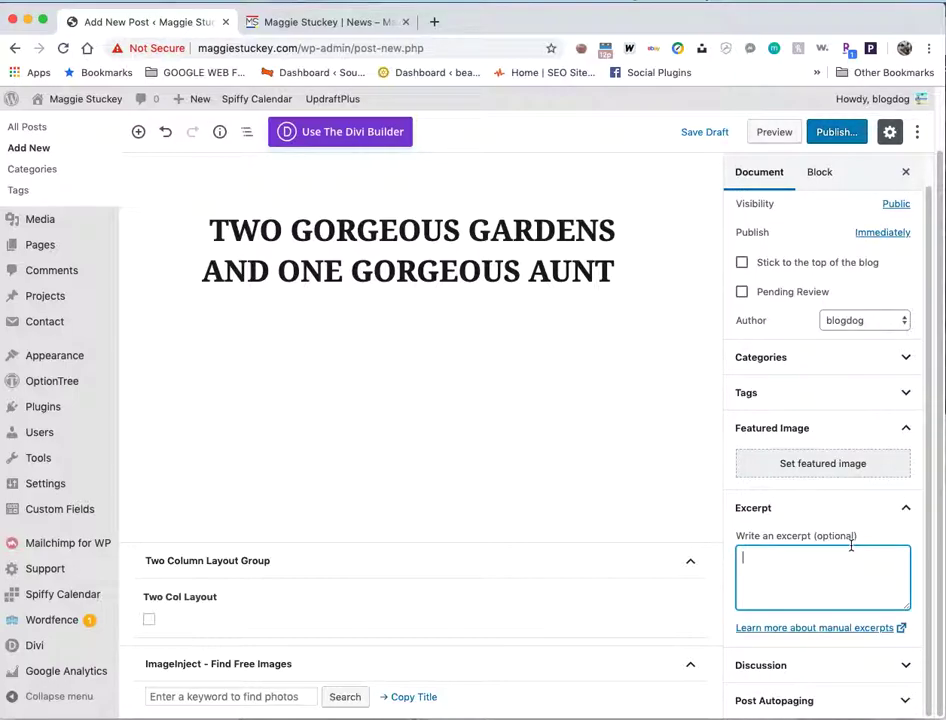
left_click(857, 508)
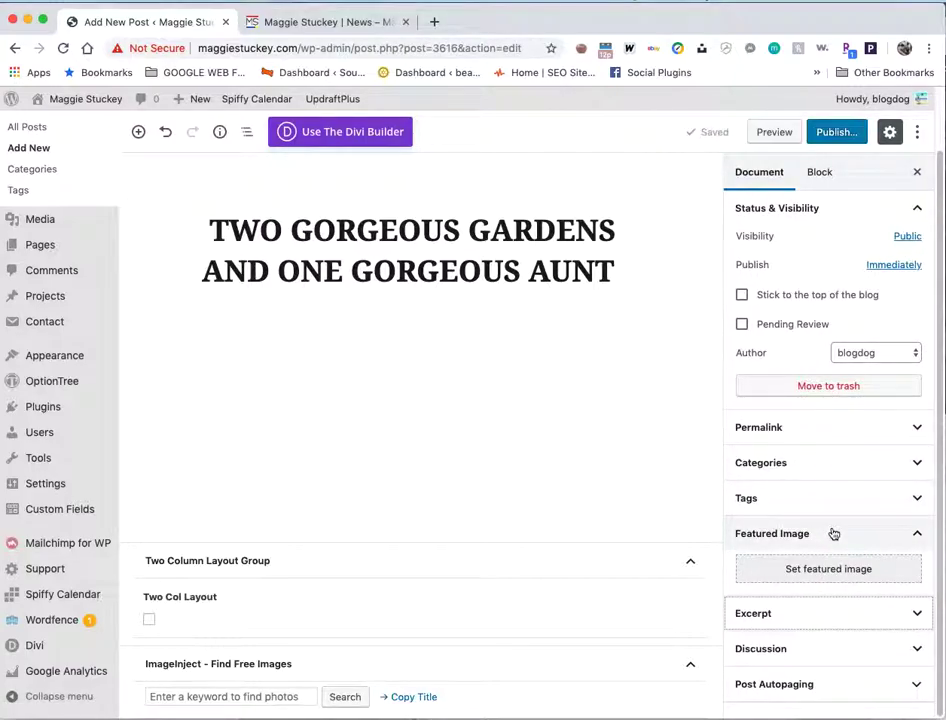
left_click(834, 534)
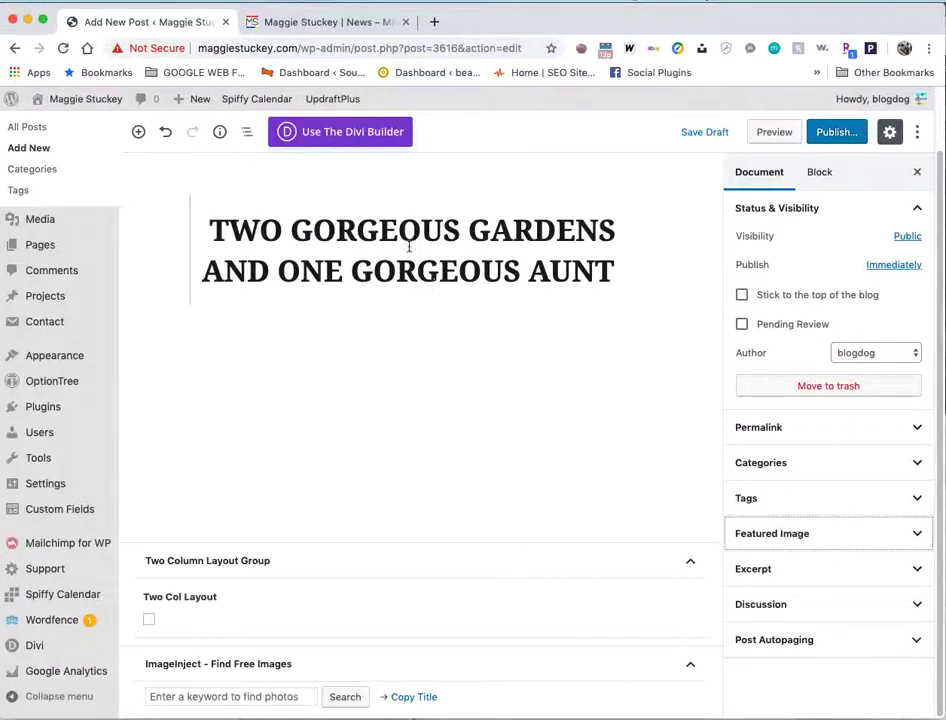
Switch the post to the Divi Builder and open it for editing there.
mouse_move(332, 99)
left_click(333, 129)
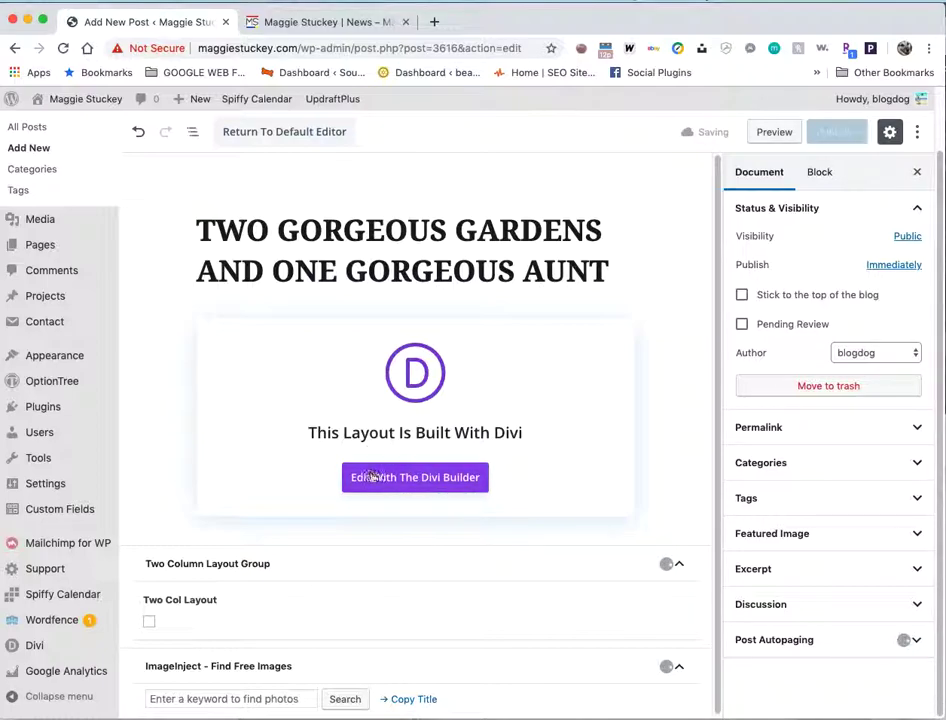
left_click(376, 484)
left_click(376, 484)
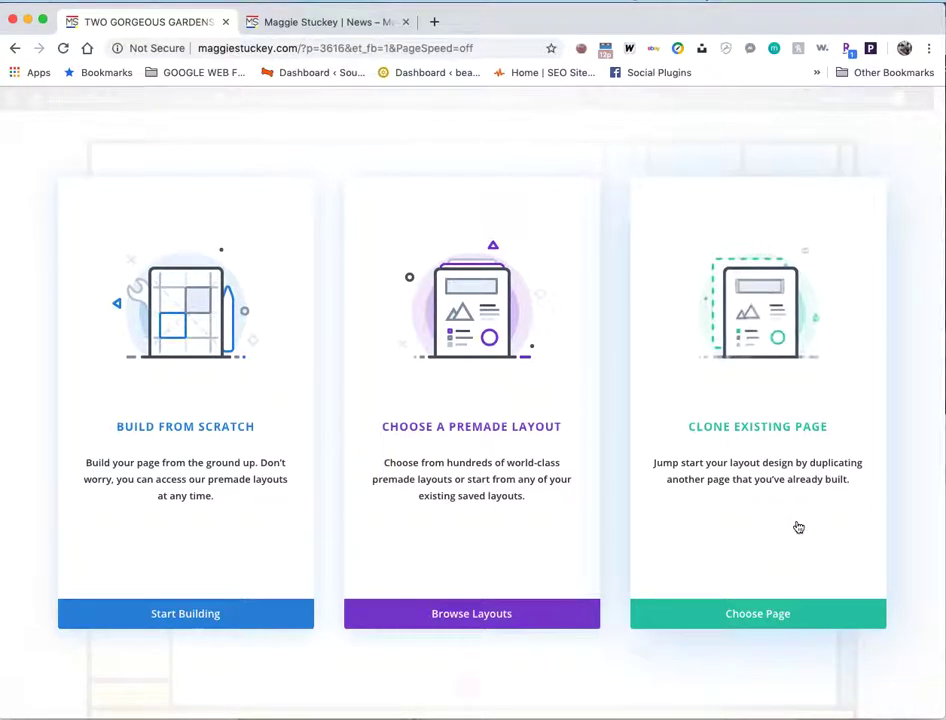
Clone the existing post named New Post as the layout and look over the loaded page.
left_click(769, 617)
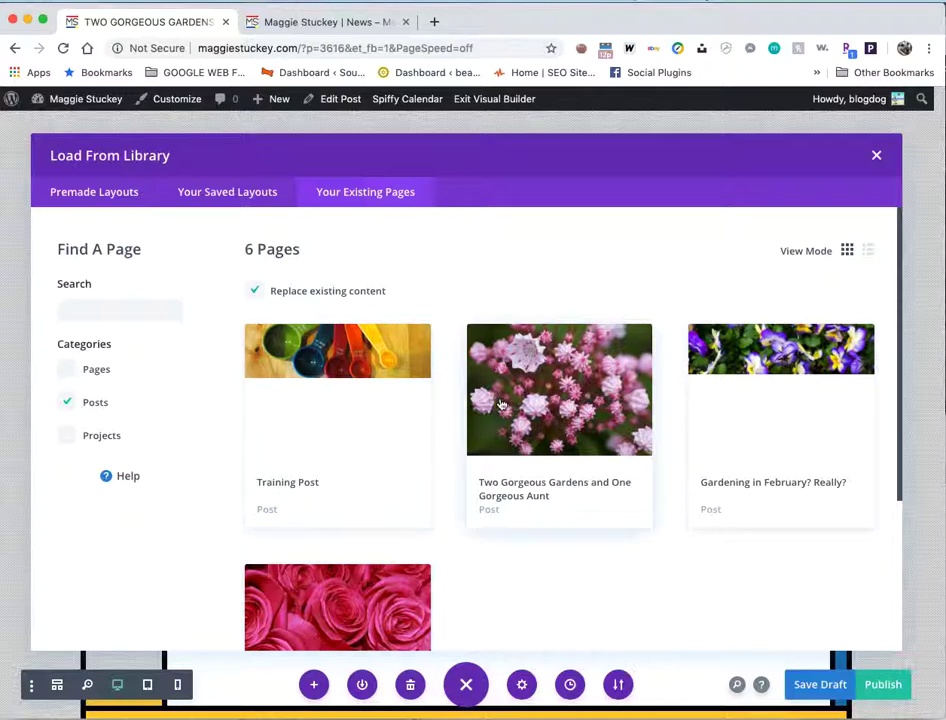
scroll(500, 403, "down", 3)
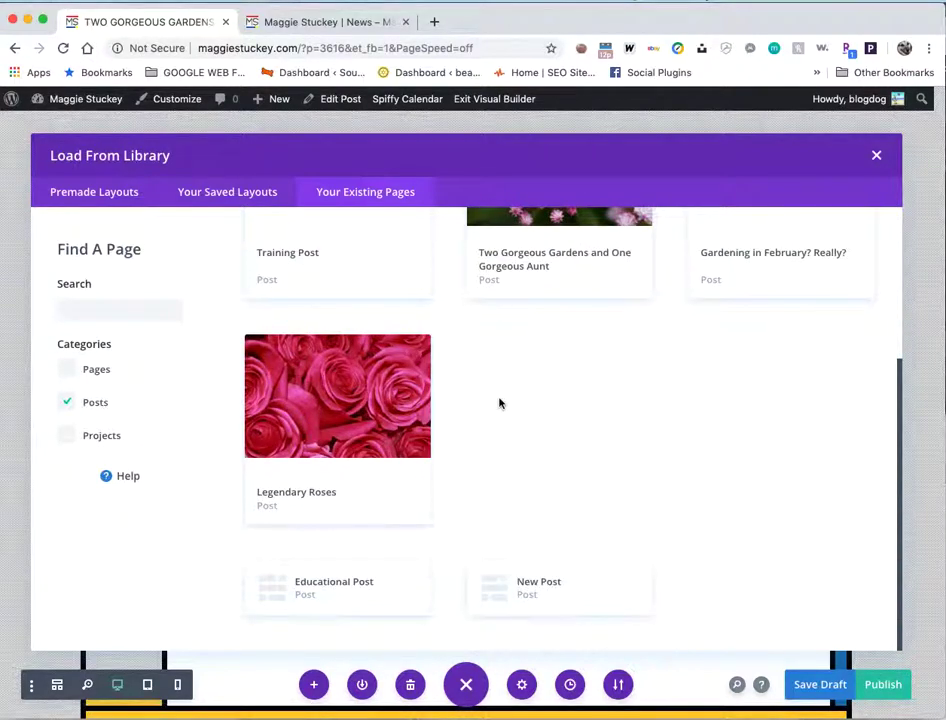
left_click(498, 589)
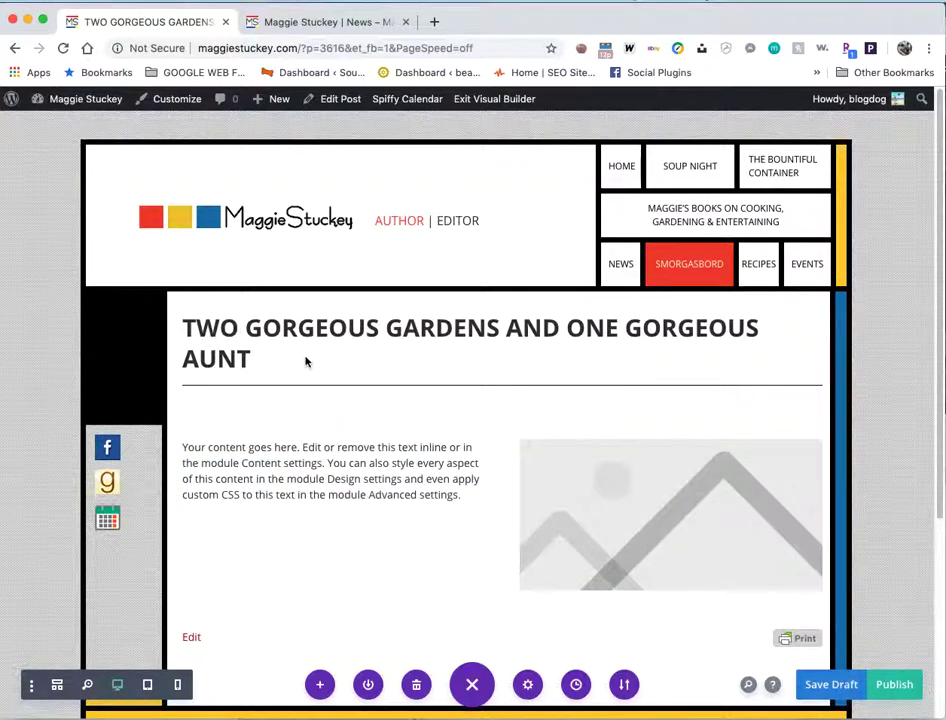
scroll(305, 360, "down", 4)
scroll(306, 356, "up", 2)
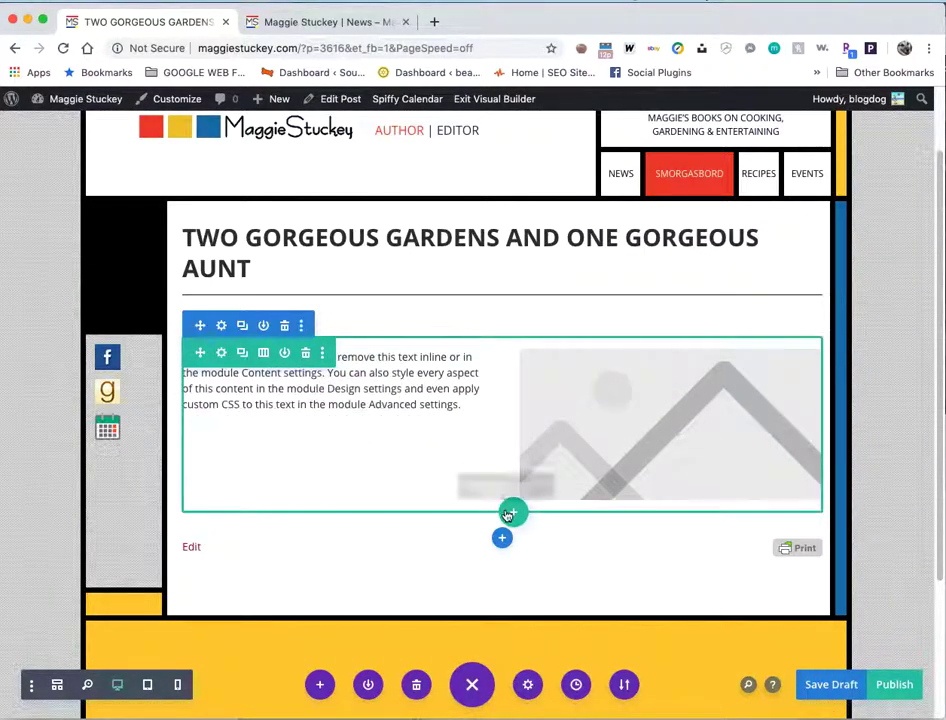
scroll(508, 514, "up", 2)
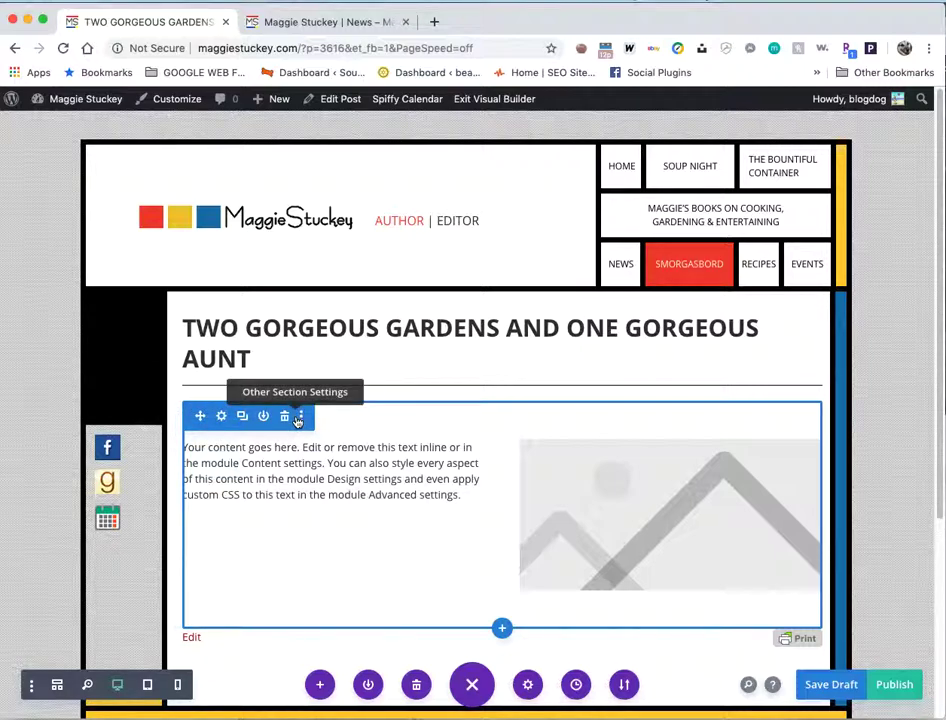
Try 2/5–3/5, 1/4–3/4 and 3/4–1/4 column structures on the text-and-image row, and return it to two equal columns.
mouse_move(292, 443)
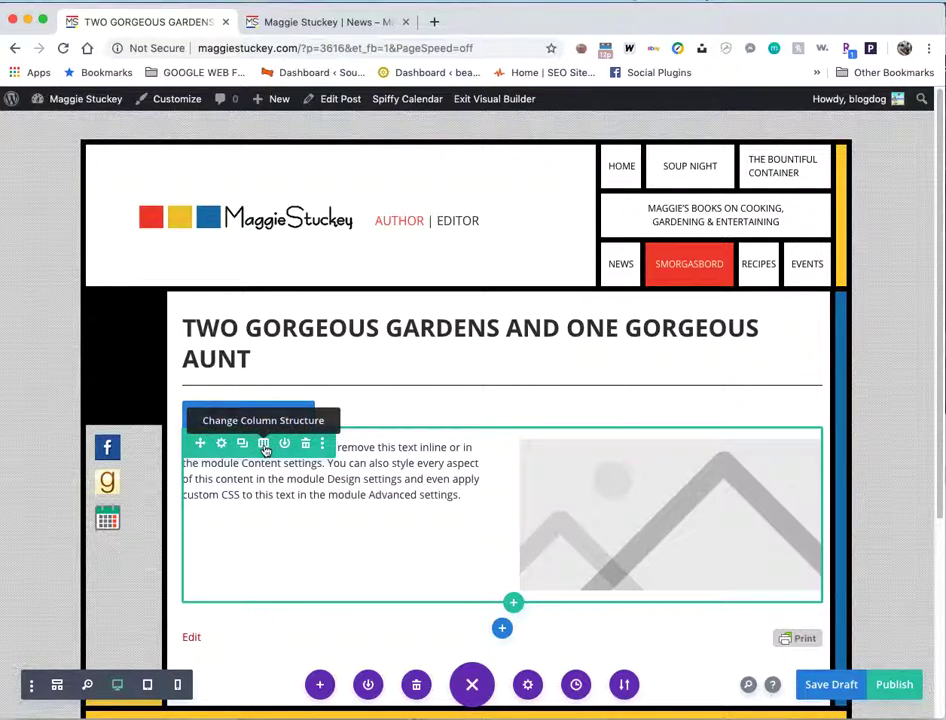
left_click(264, 445)
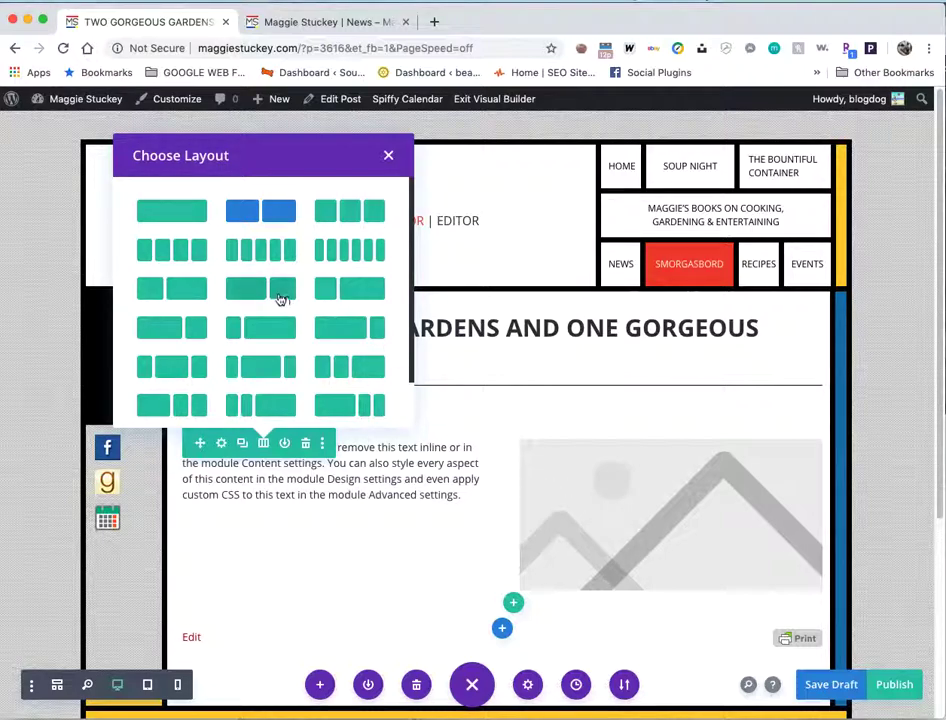
left_click(181, 298)
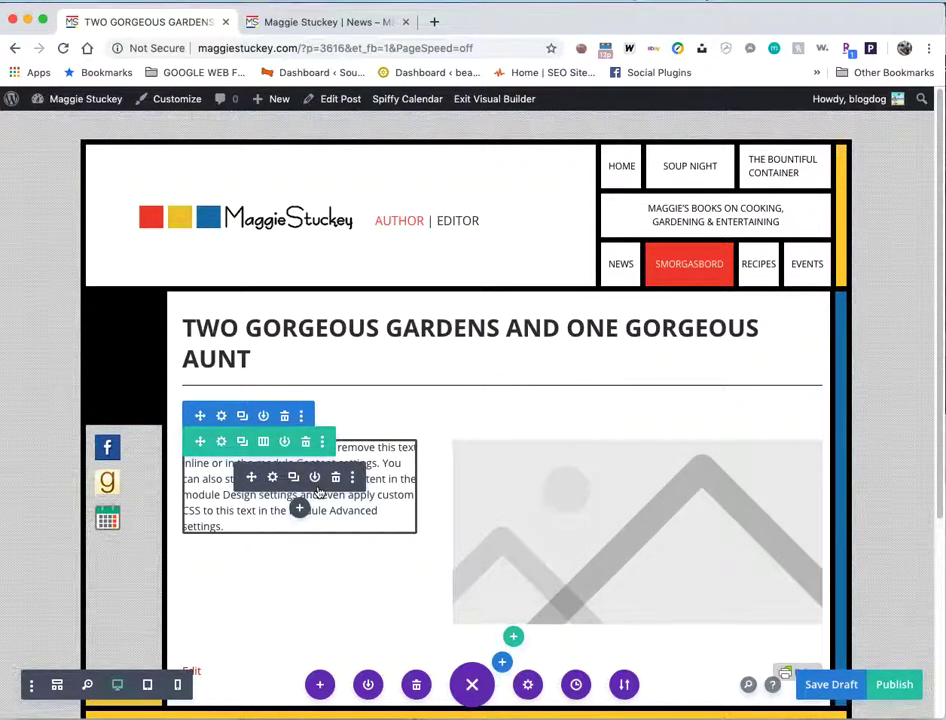
left_click(262, 442)
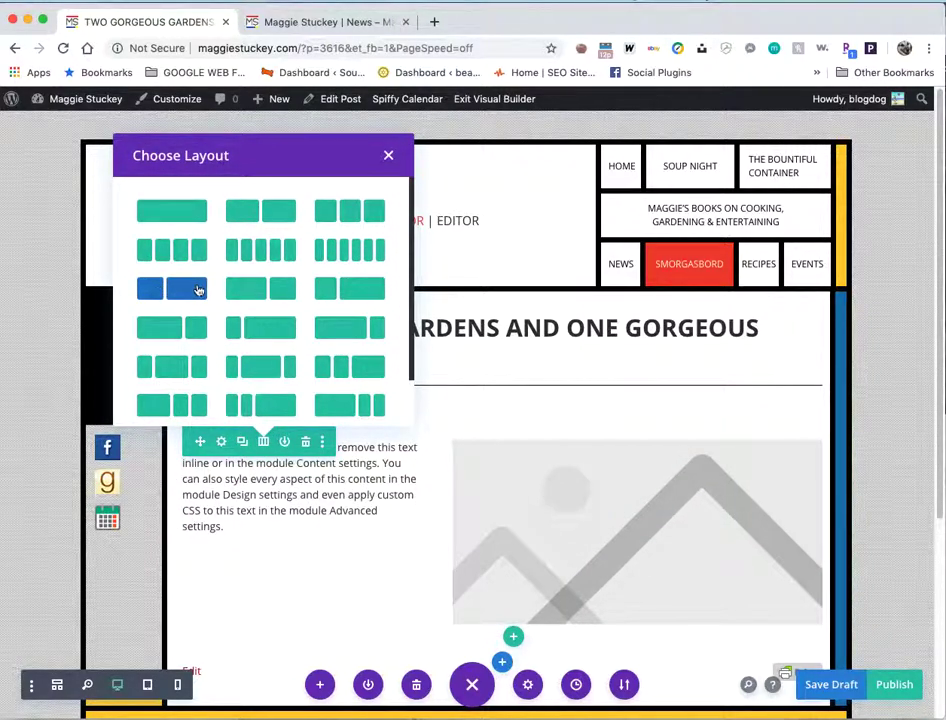
left_click(257, 333)
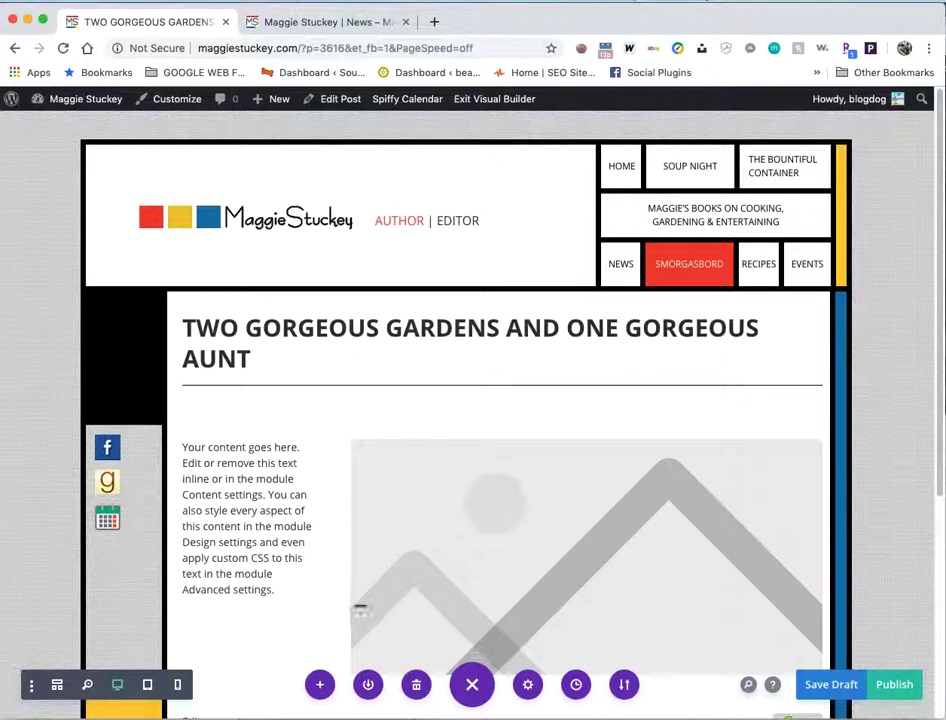
left_click(263, 441)
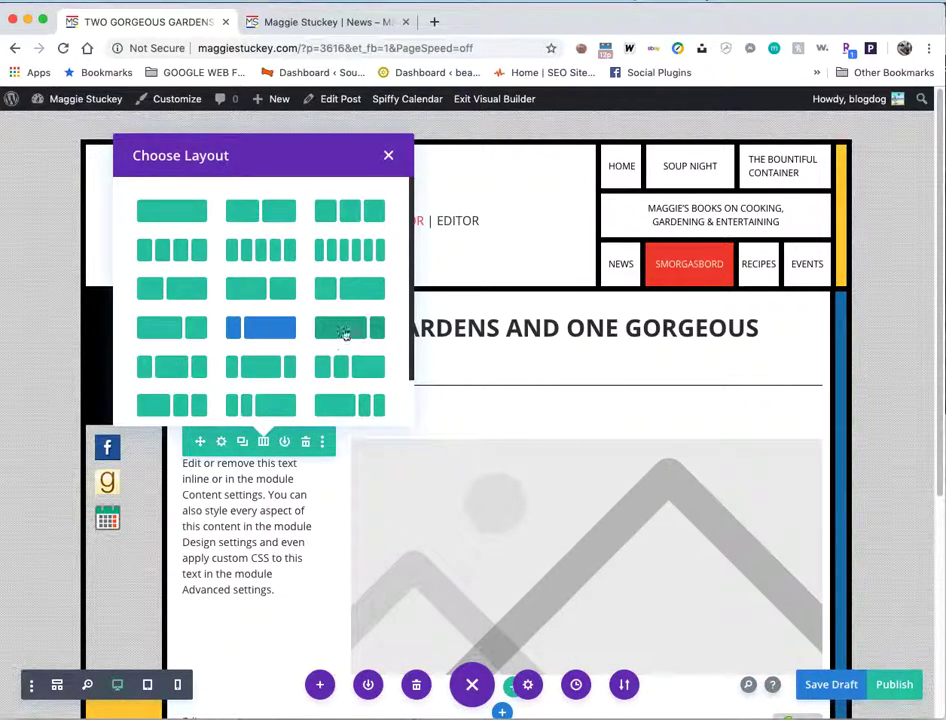
left_click(344, 327)
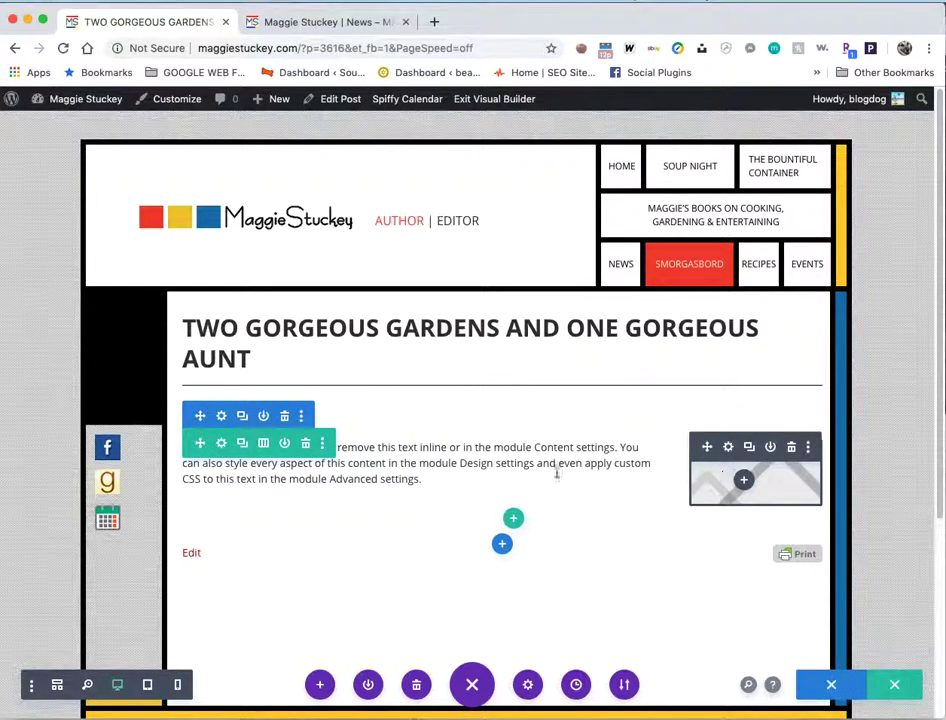
left_click(263, 443)
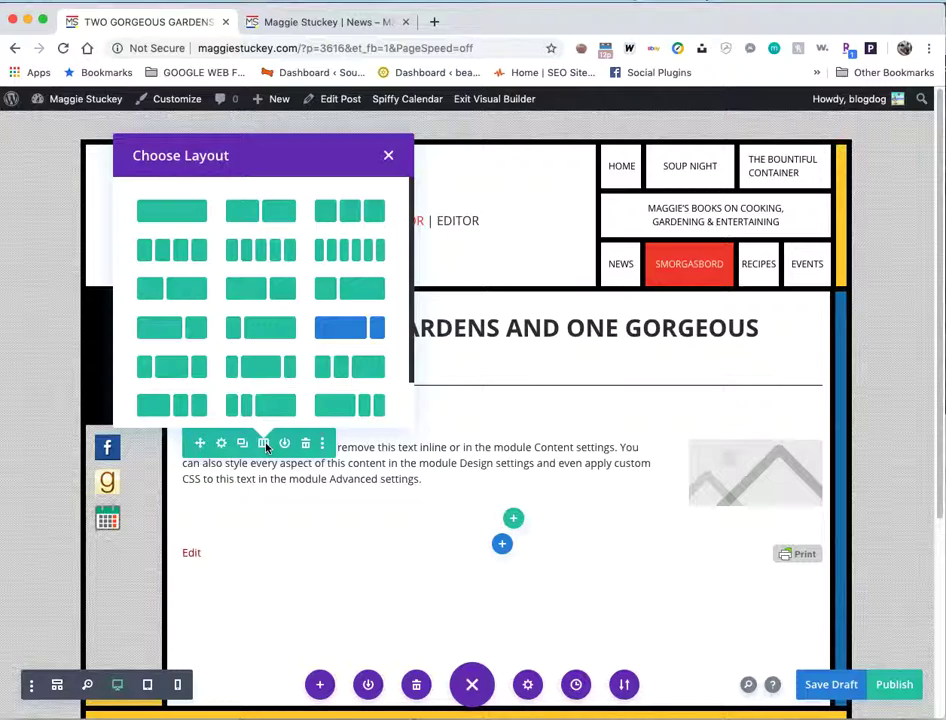
left_click(283, 218)
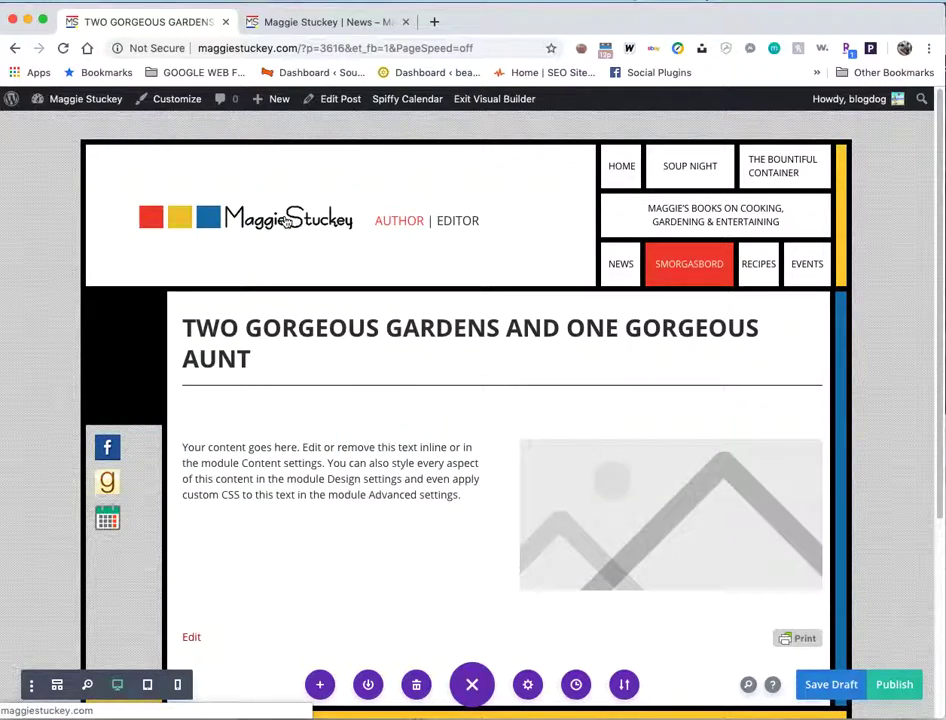
mouse_move(423, 471)
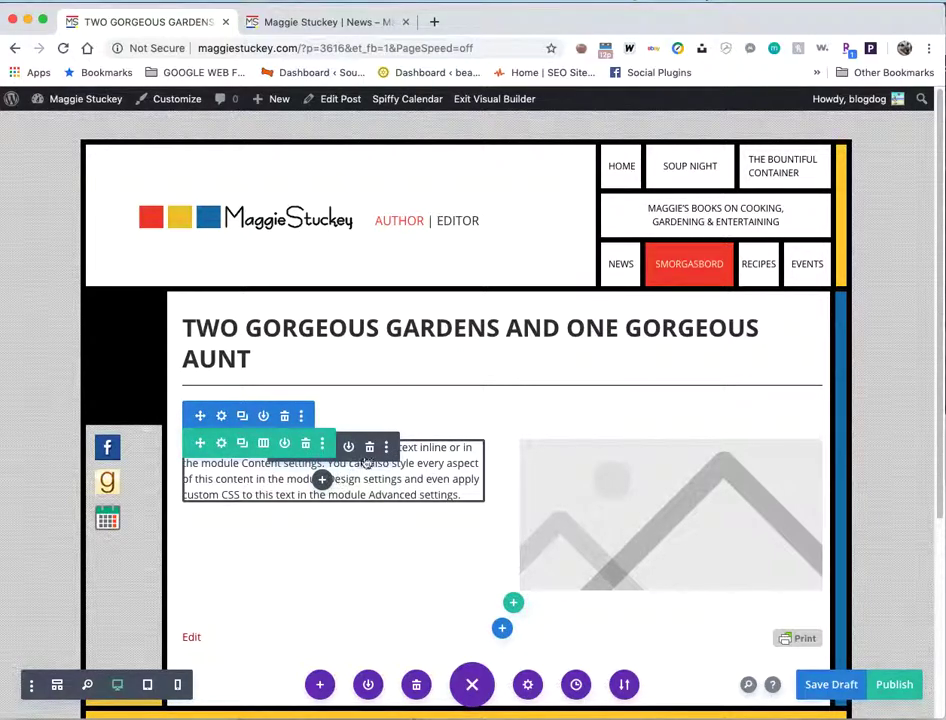
mouse_move(585, 509)
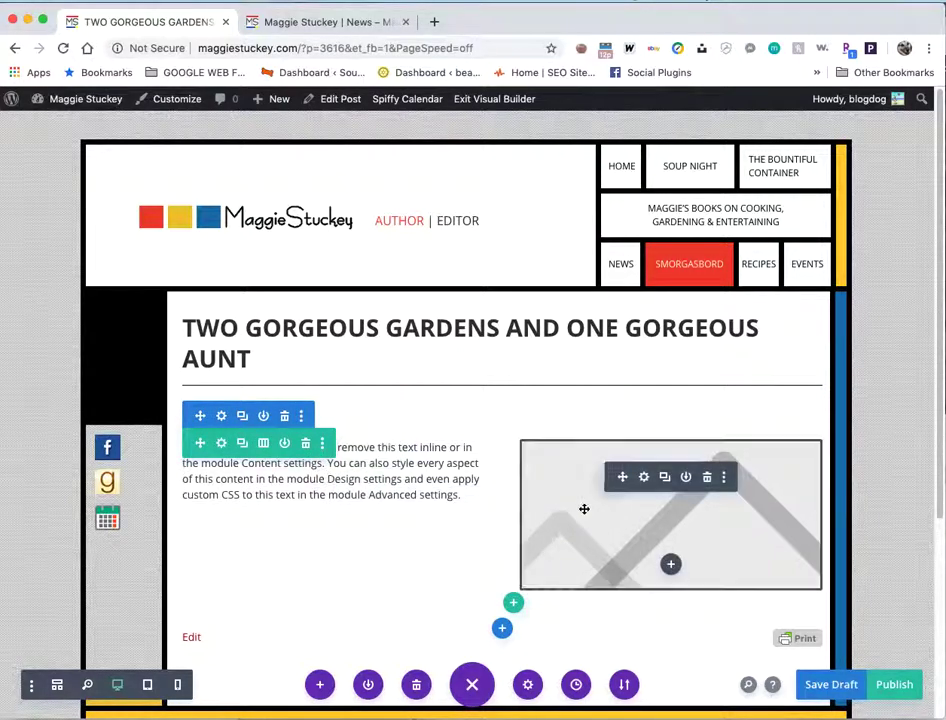
Open the image module's settings, try the expanded view, and return to a compact window moved to the page's upper-left area and made taller.
left_click(644, 478)
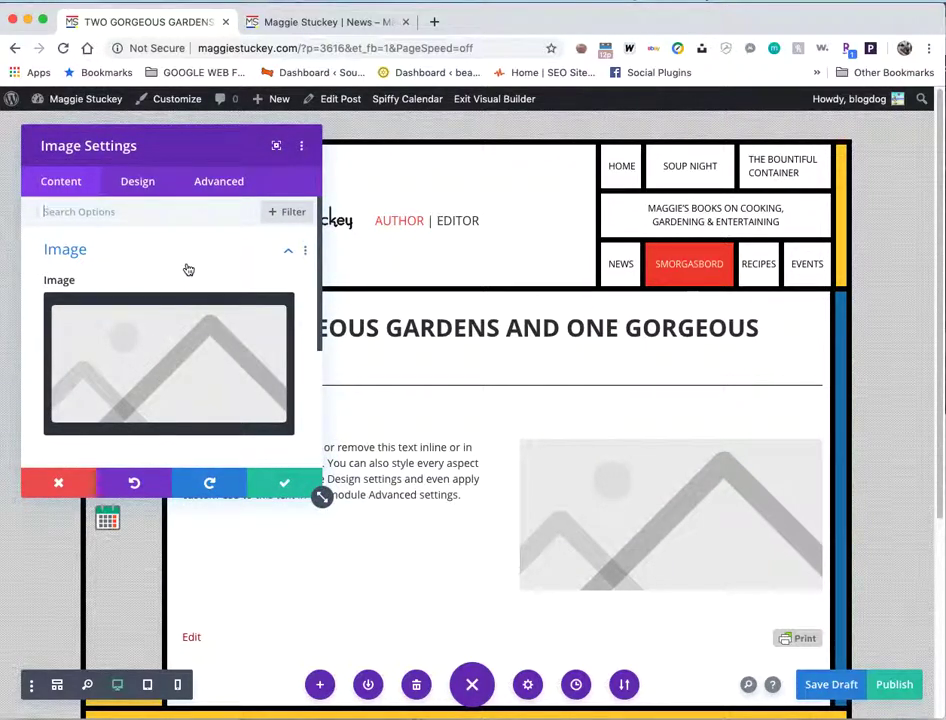
left_click(276, 149)
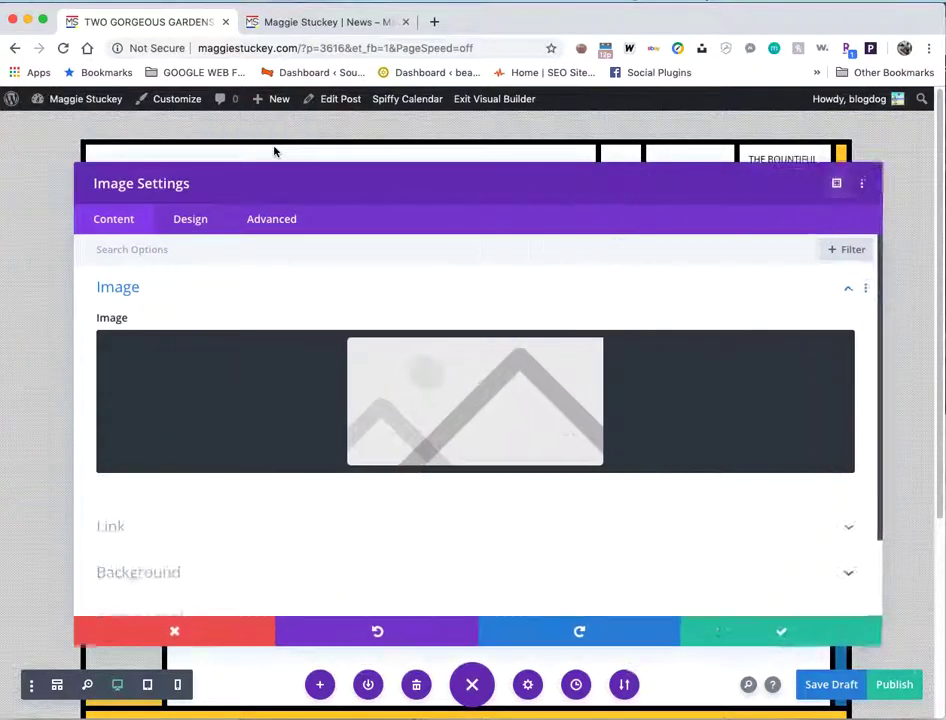
left_click(851, 189)
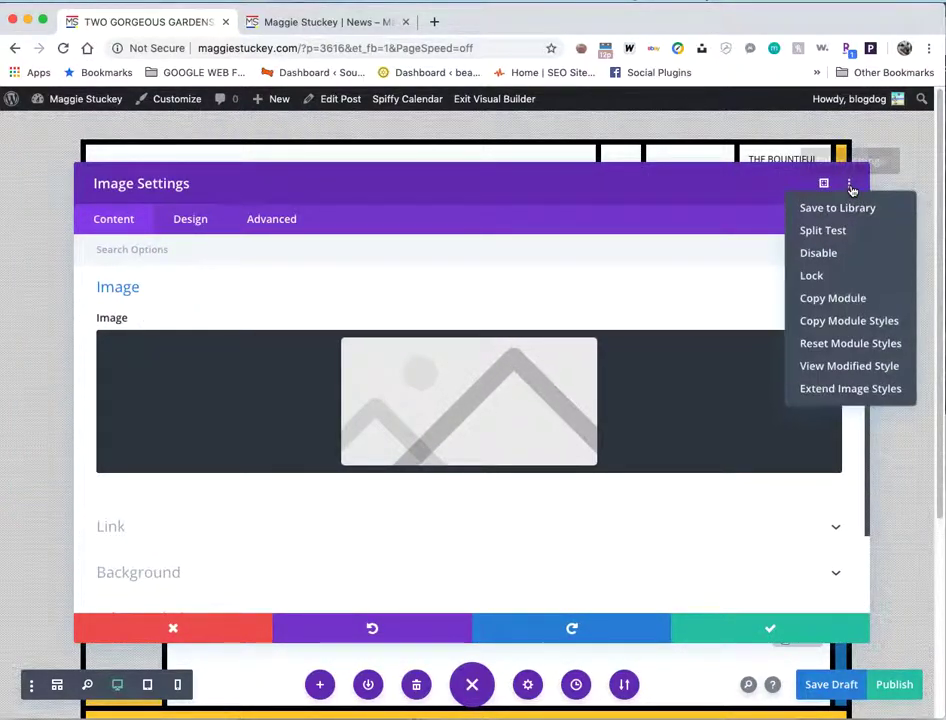
left_click(825, 185)
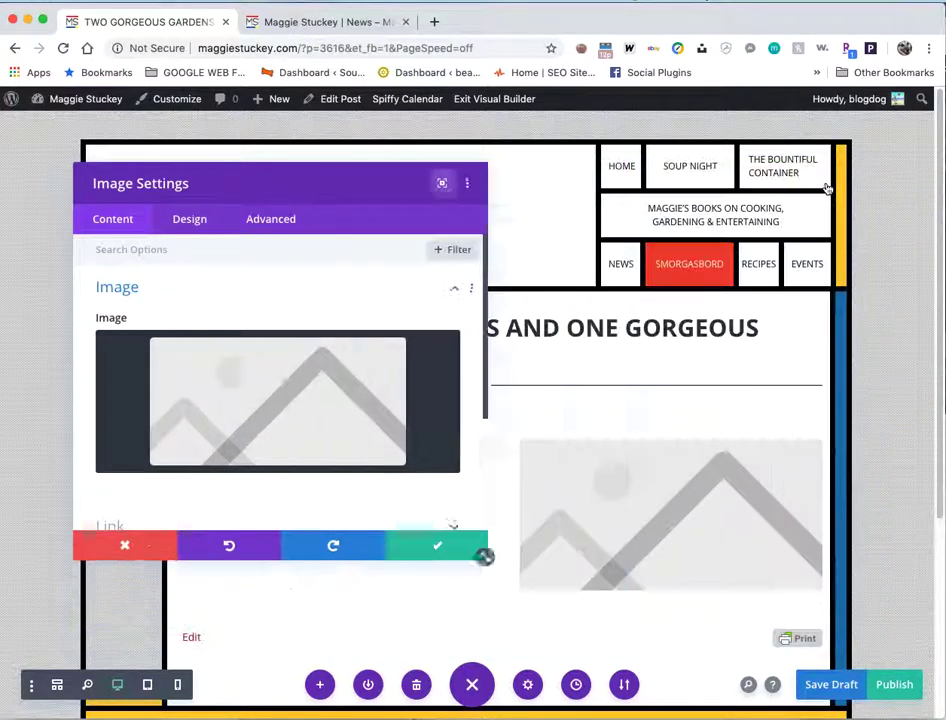
left_click_drag(266, 186, 193, 137)
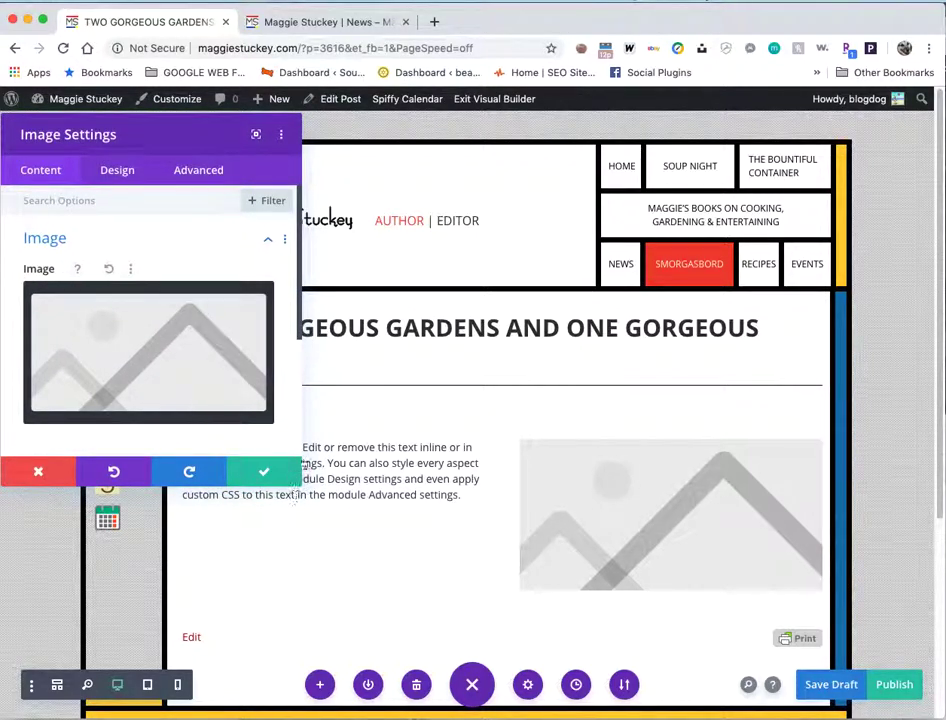
left_click_drag(298, 484, 305, 653)
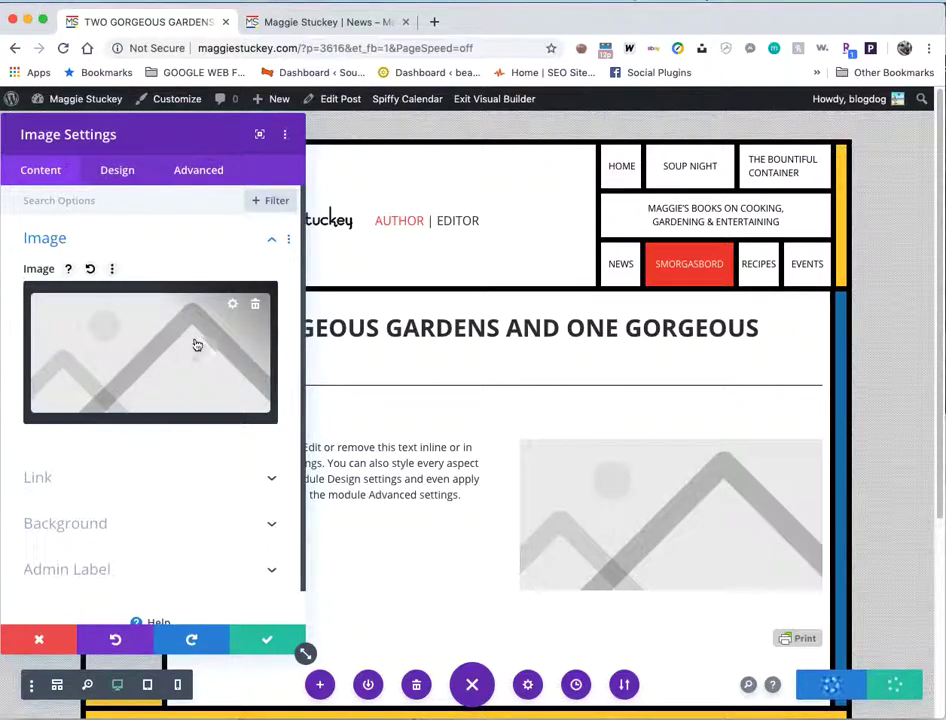
Upload DSCN1221.JPG, hartsville 1.jpg to hartsville 6.jpg, IMG_0010.jpg and raleigh arboretum 1.jpg from the desktop's Maggie folder for the image module.
left_click(145, 356)
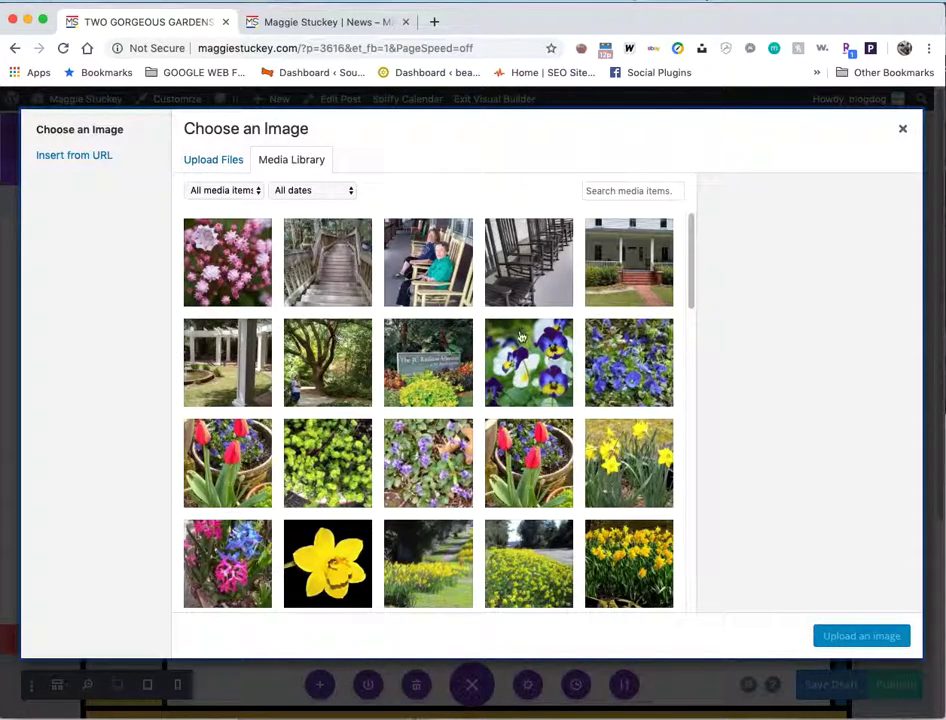
left_click(212, 164)
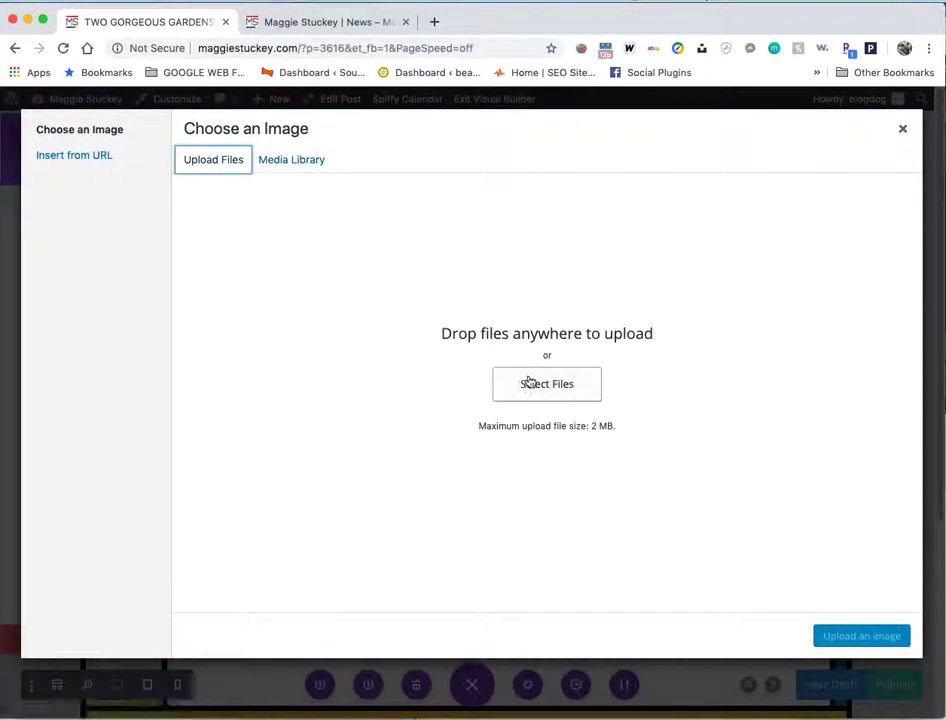
left_click(557, 386)
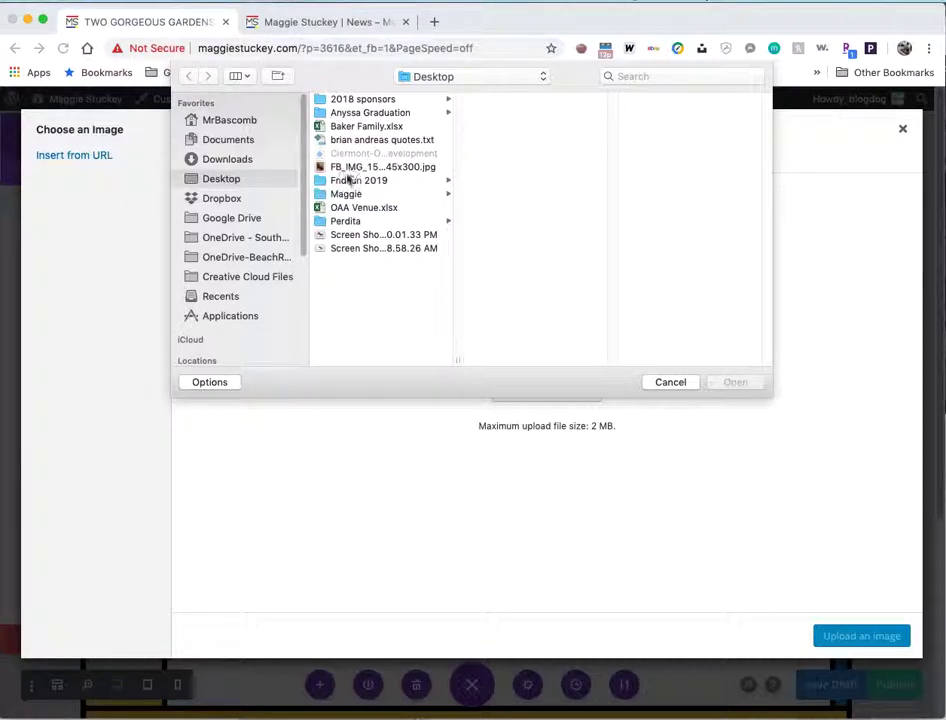
left_click(344, 195)
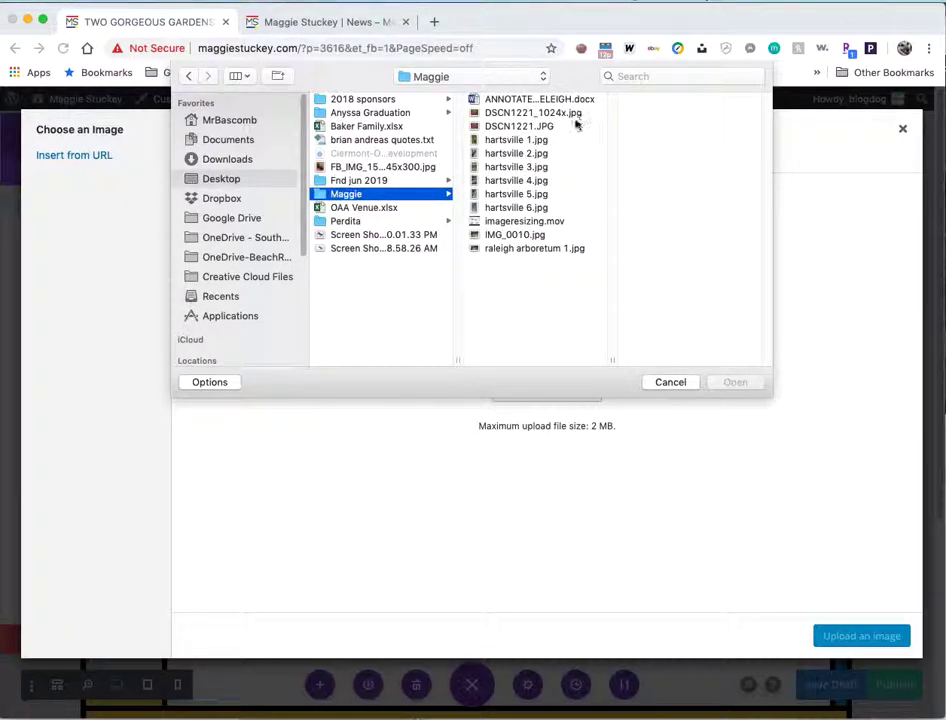
left_click(566, 126)
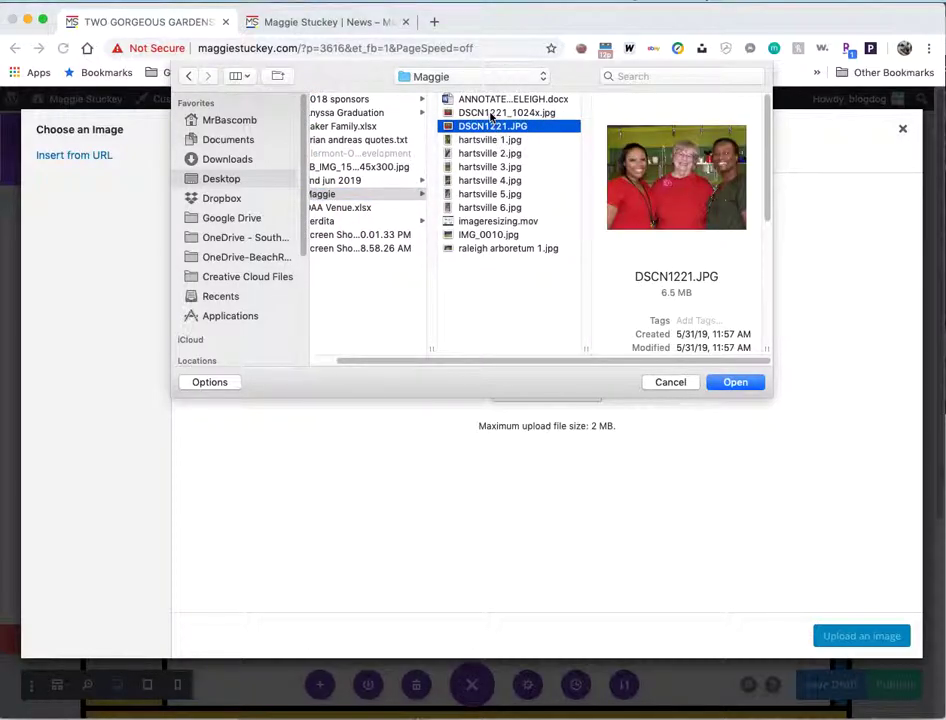
left_click(480, 208, "shift")
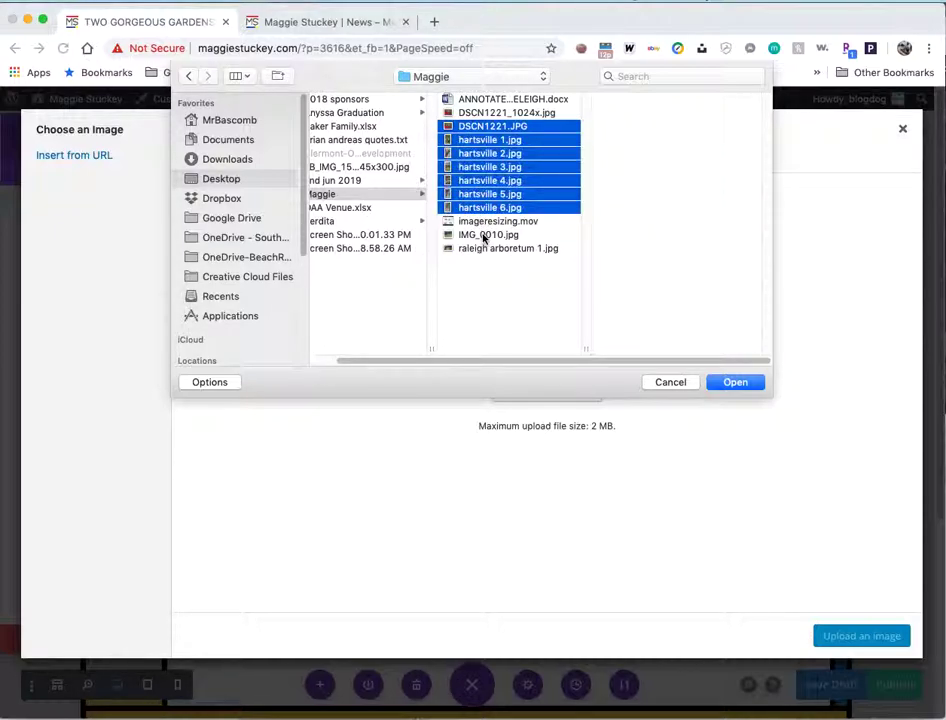
left_click(484, 236, "super")
left_click(486, 248, "super")
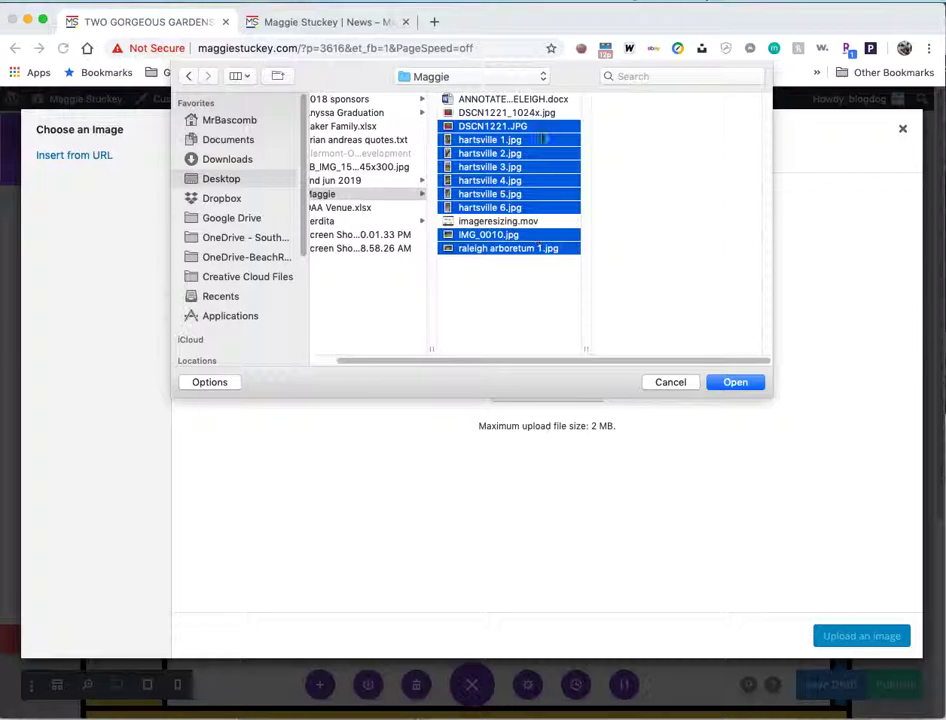
left_click(722, 382)
left_click(735, 383)
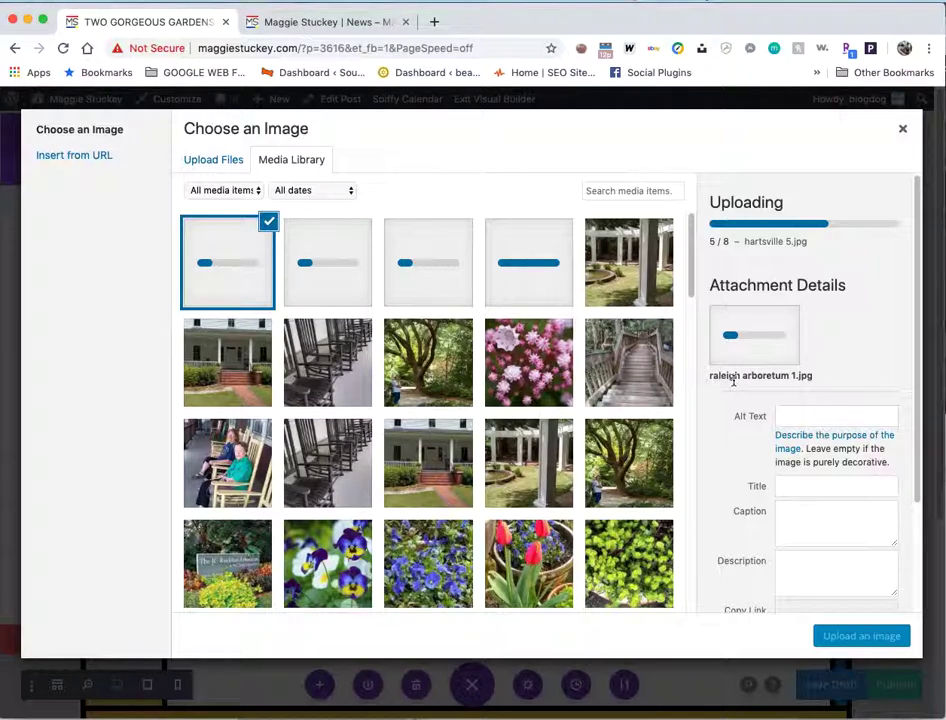
Permanently delete the newly uploaded copies hartsville-2.jpg, hartsville-6.jpg and hartsville-5.jpg from the media library.
left_click(353, 381)
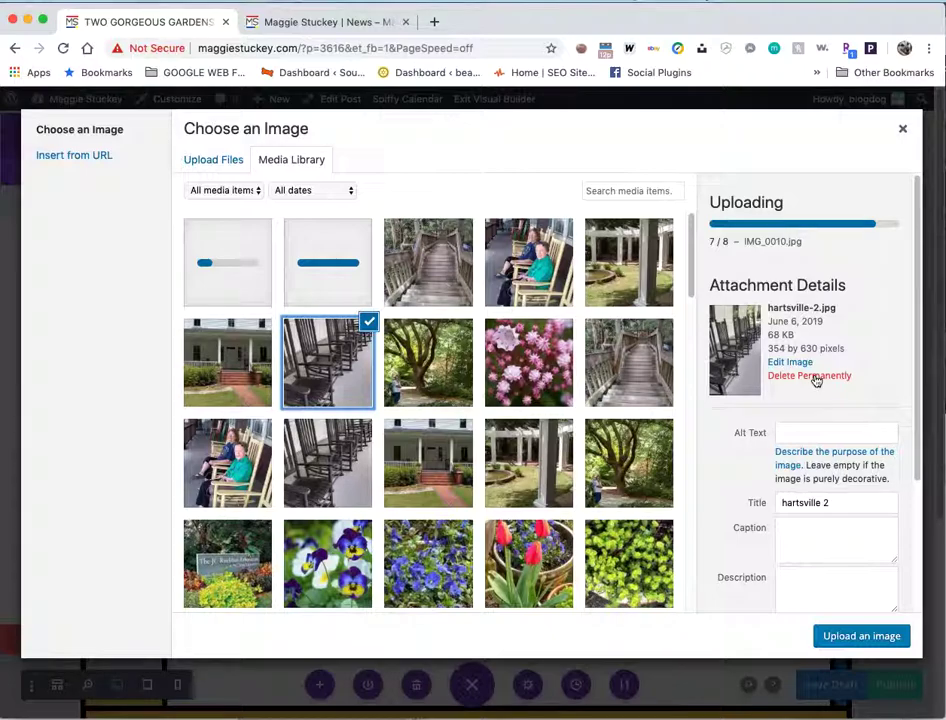
left_click(812, 376)
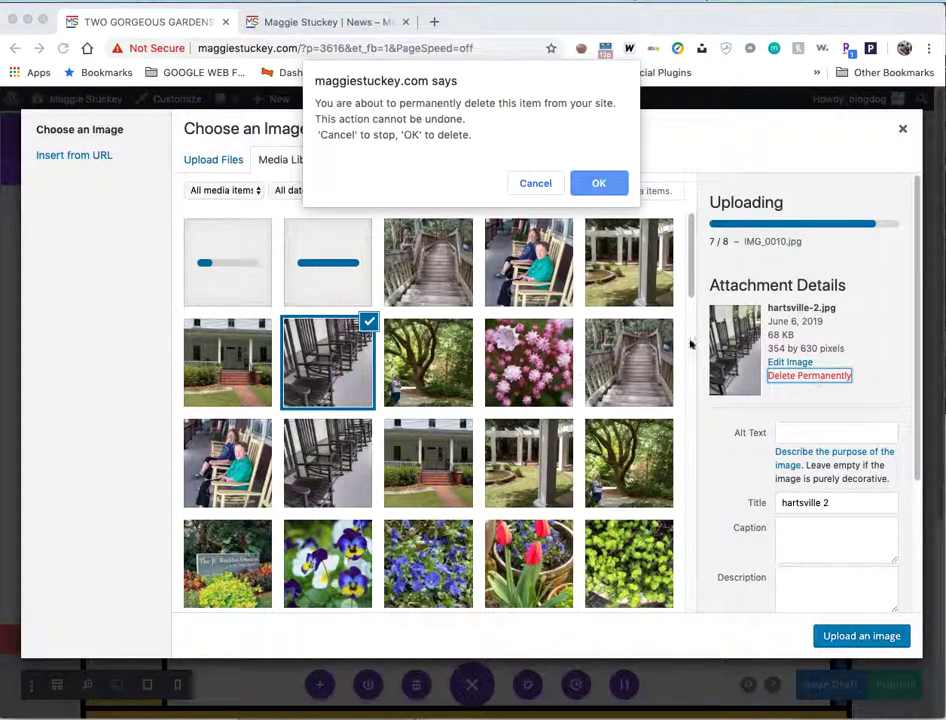
left_click(600, 184)
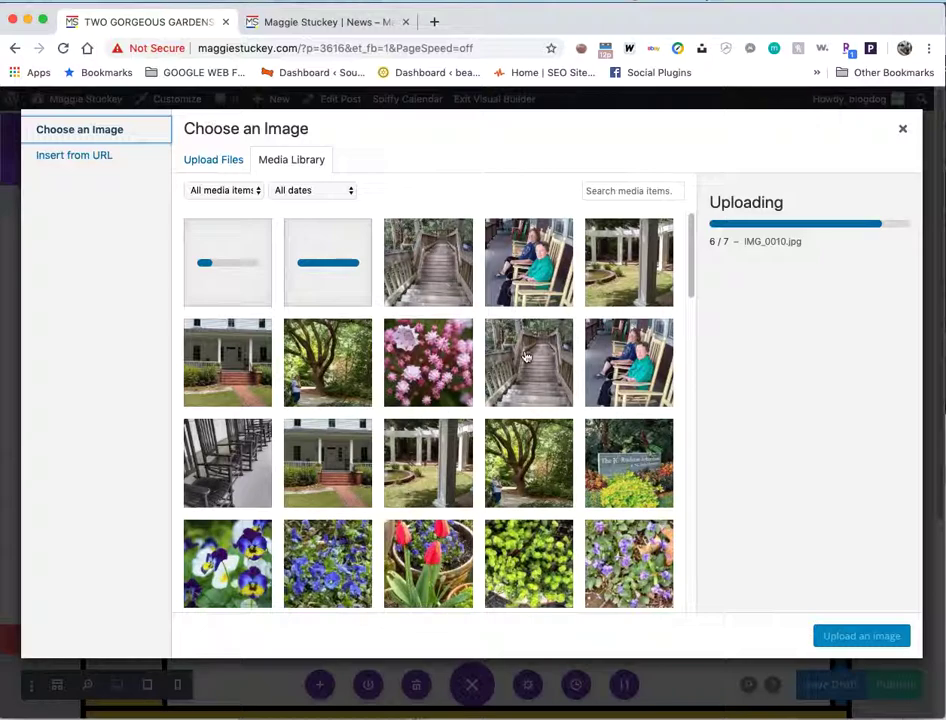
left_click(395, 265)
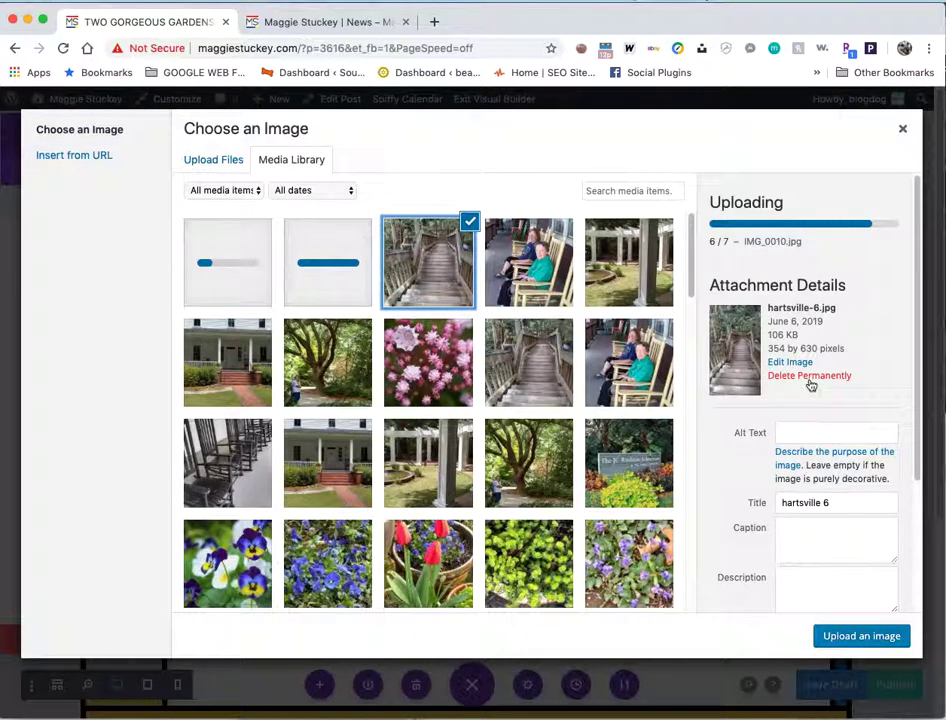
left_click(809, 377)
left_click(597, 180)
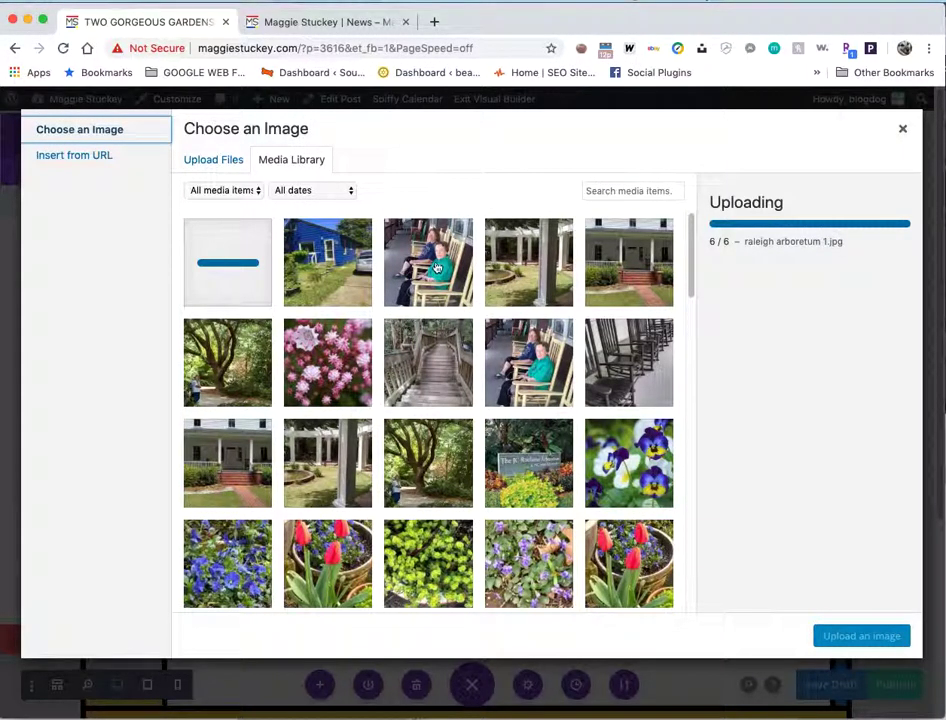
left_click(437, 268)
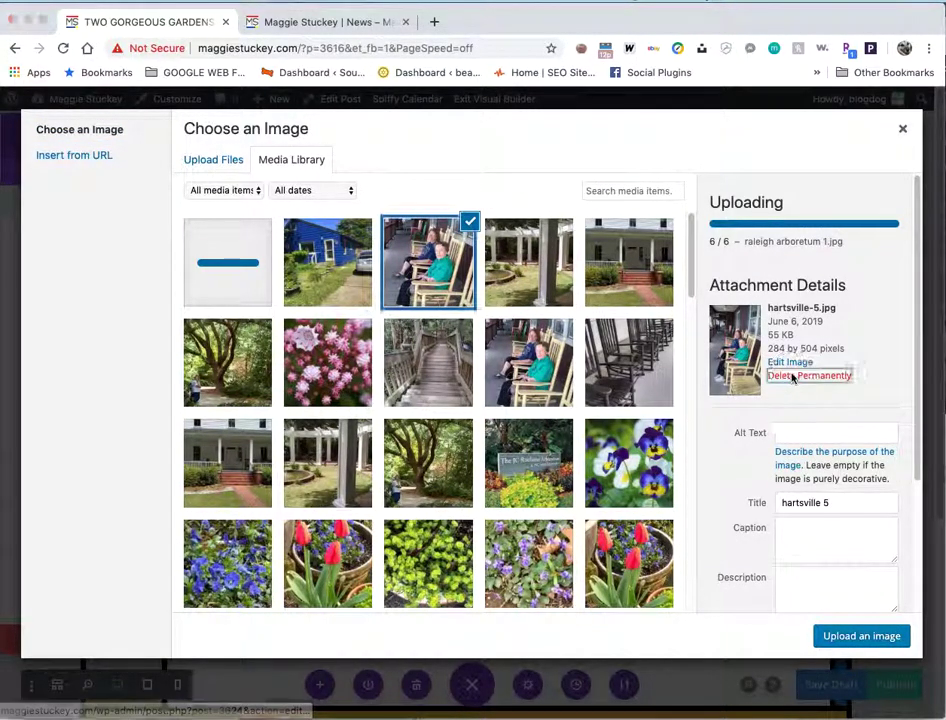
left_click(792, 377)
left_click(599, 181)
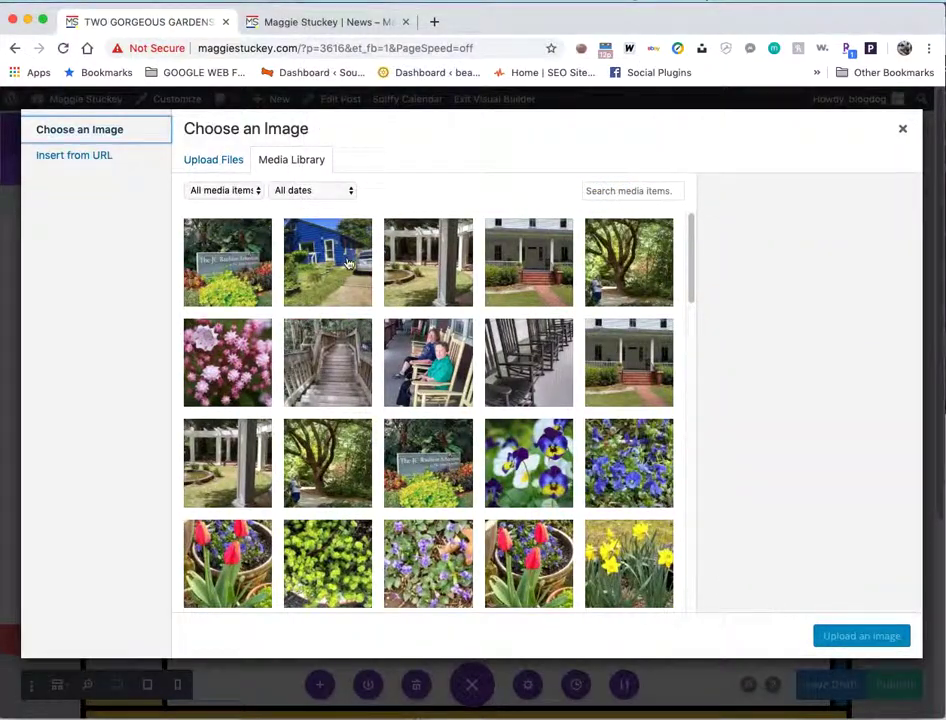
Permanently delete the newly uploaded IMG_0010.jpg and hartsville-3.jpg from the media library.
left_click(348, 263)
left_click(870, 291)
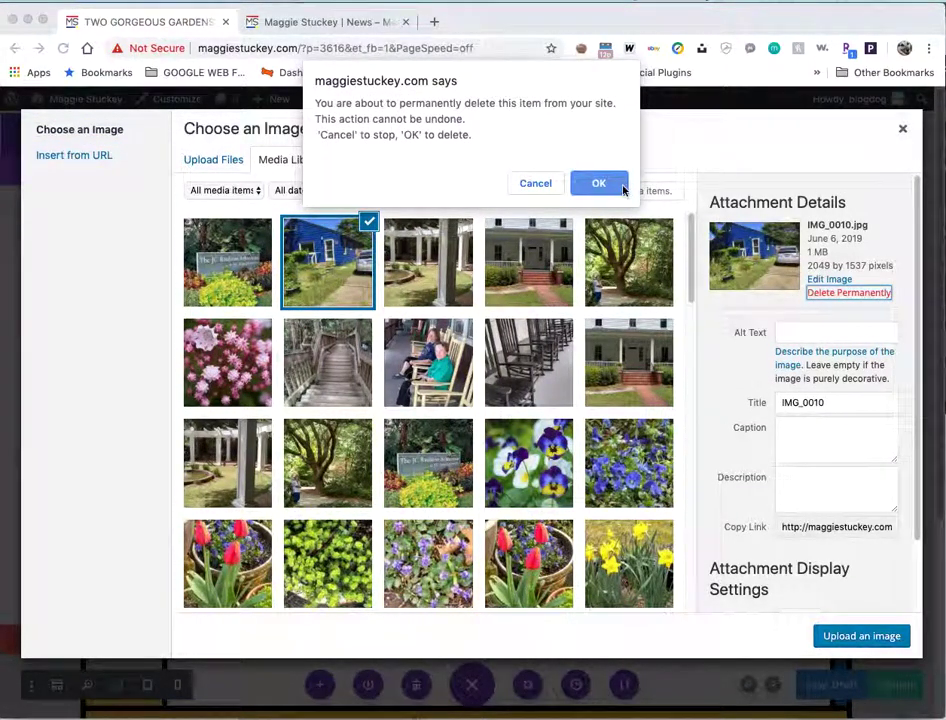
left_click(599, 183)
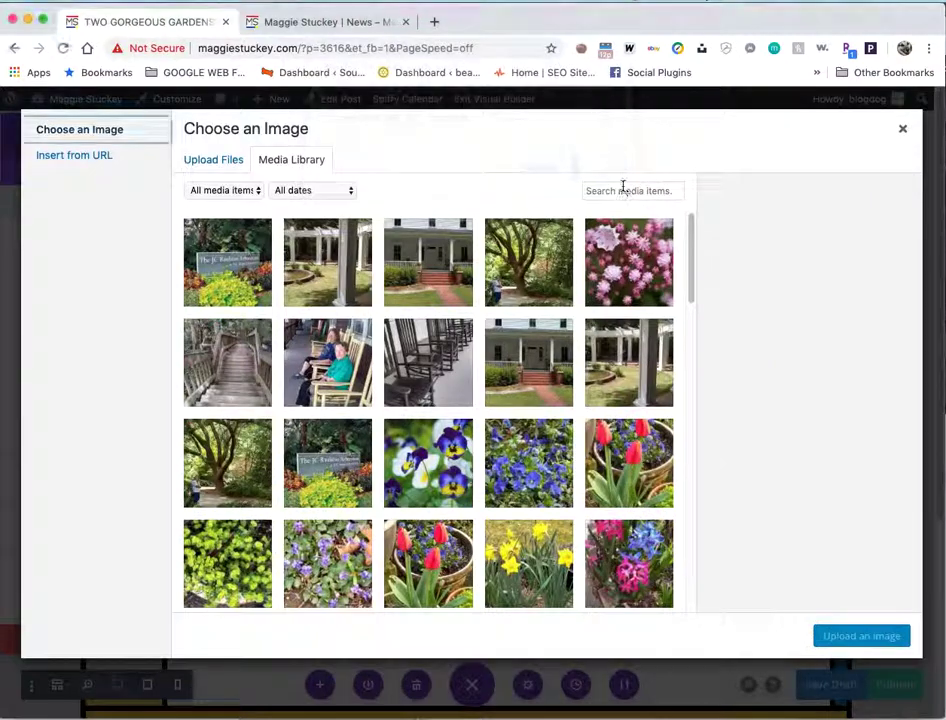
left_click(450, 276)
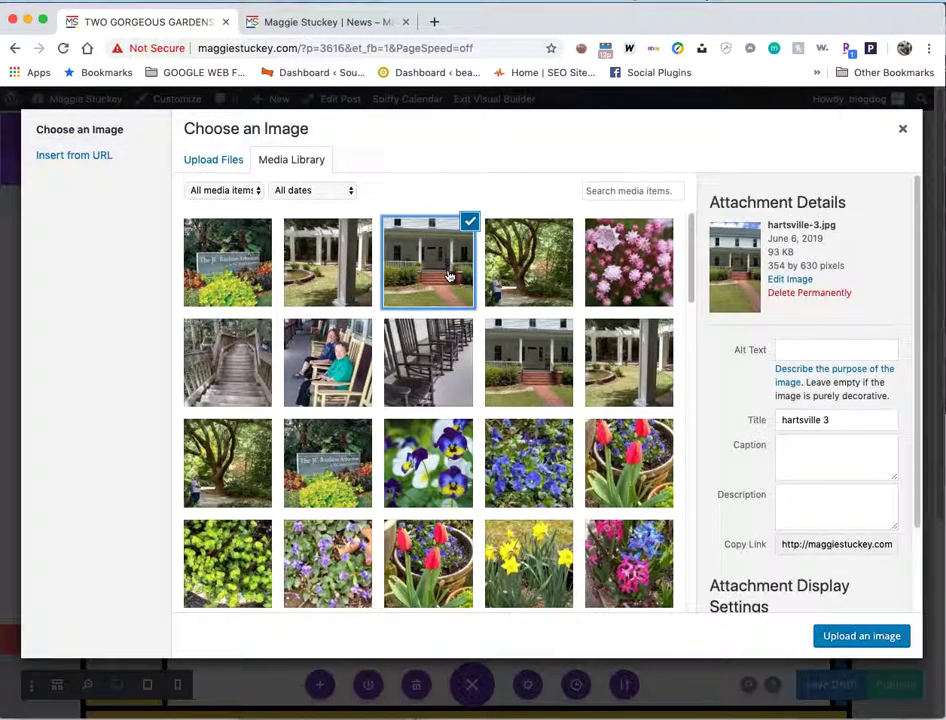
left_click(822, 293)
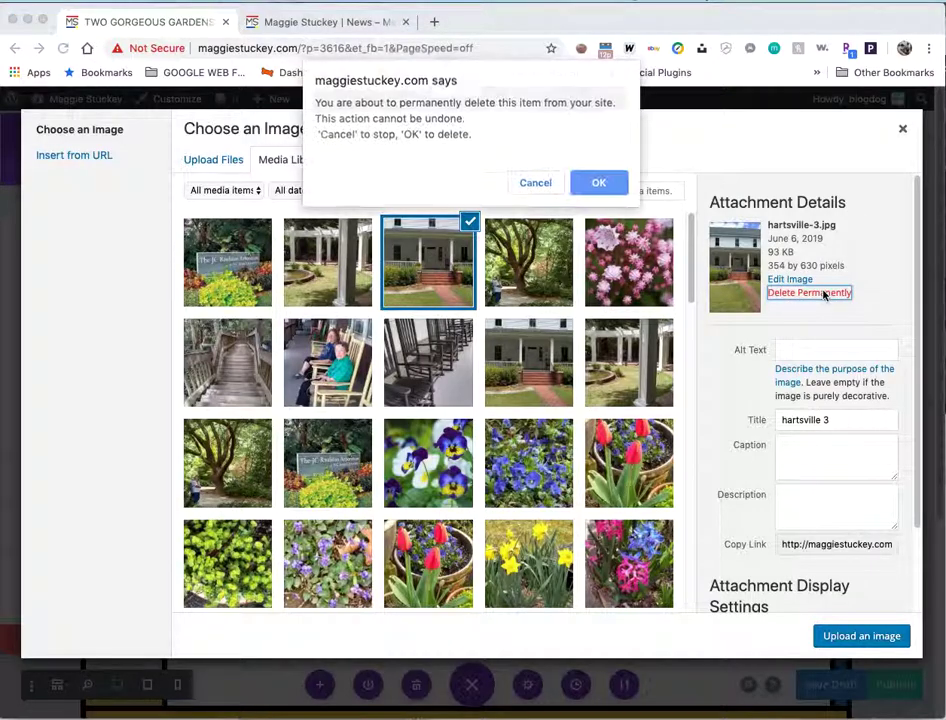
left_click(606, 182)
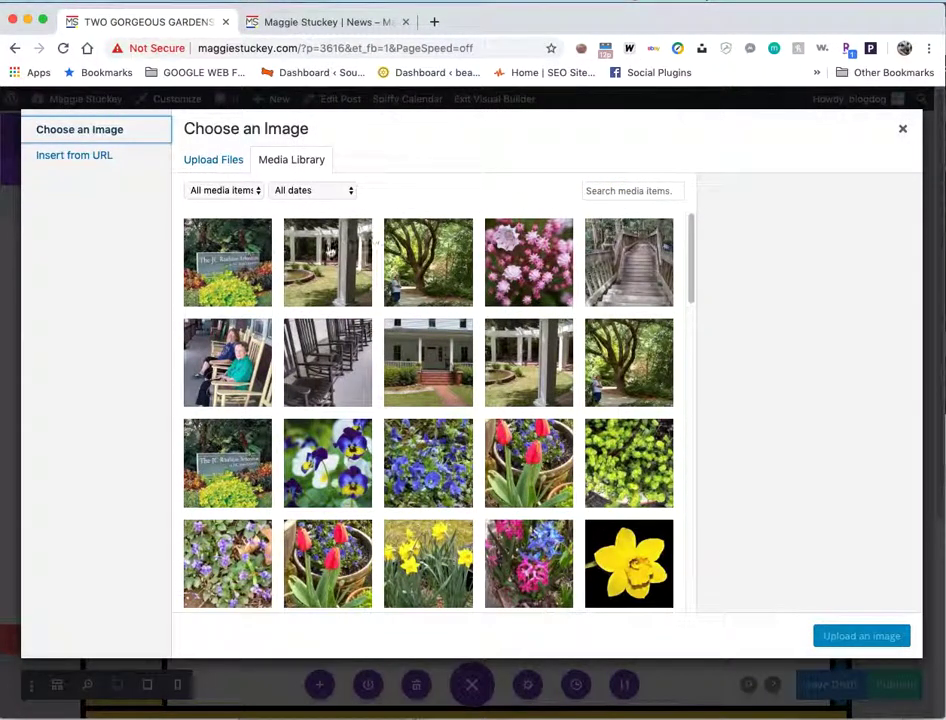
Permanently delete the newly uploaded copies hartsville-4.jpg and raleigh-arboretum-1.jpg from the media library.
left_click(328, 252)
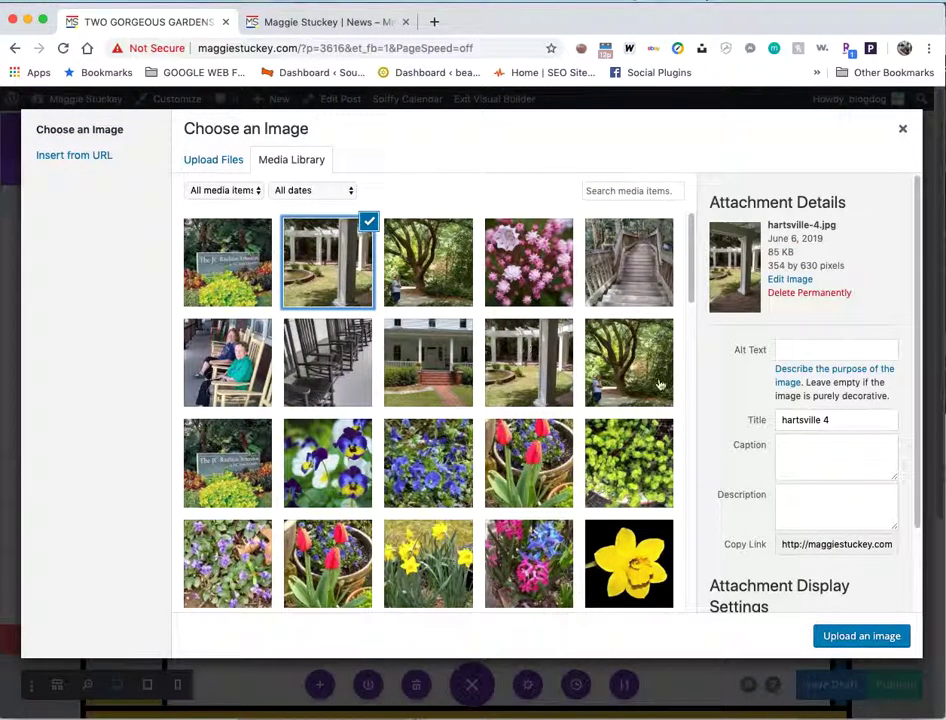
left_click(822, 292)
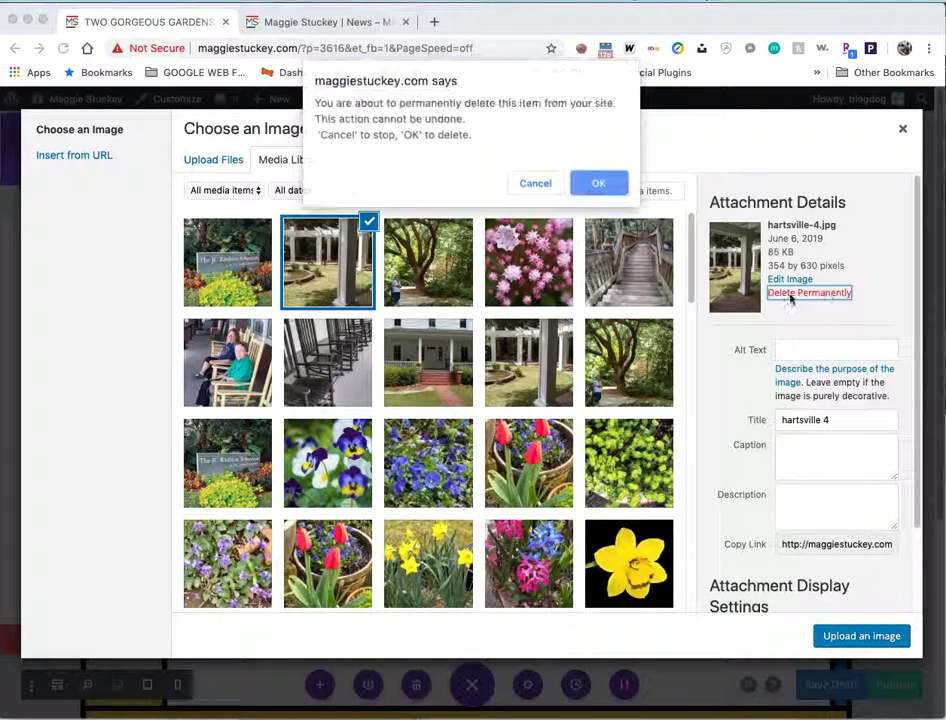
left_click(606, 185)
left_click(238, 264)
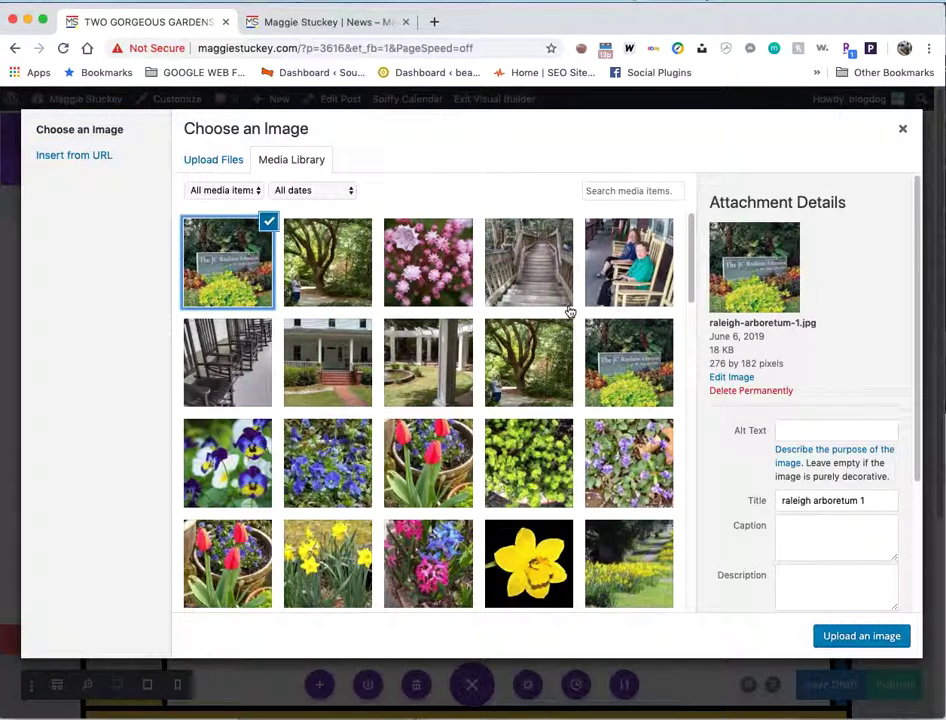
left_click(744, 390)
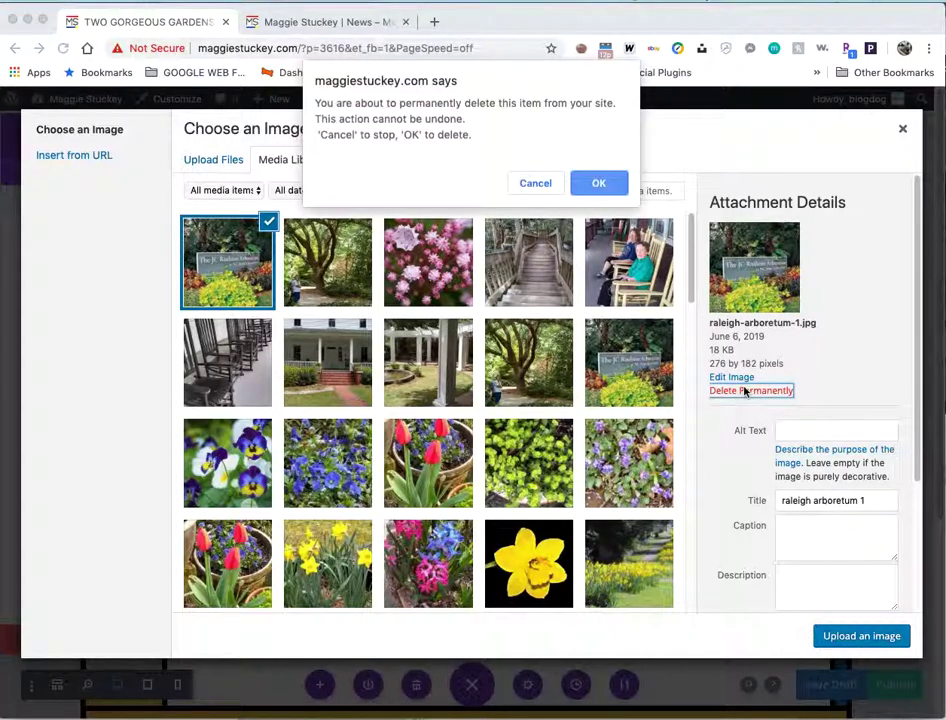
left_click(610, 184)
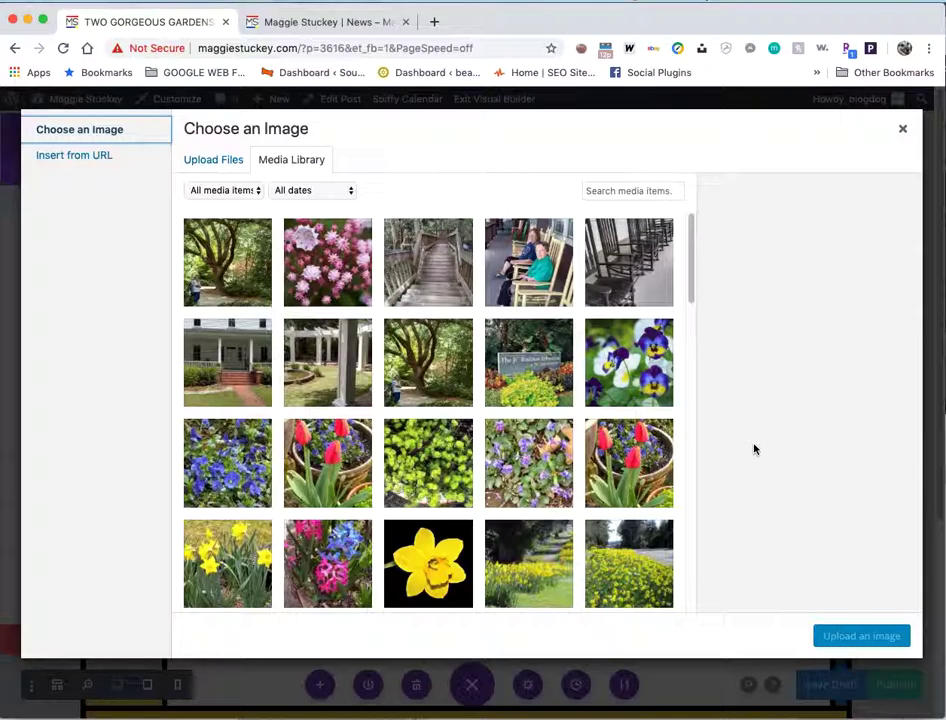
Switch to Word, check the photo positioning notes in ANNOTATED FOR KELEIGH.docx, and return to the image chooser in Chrome.
key("super+Tab")
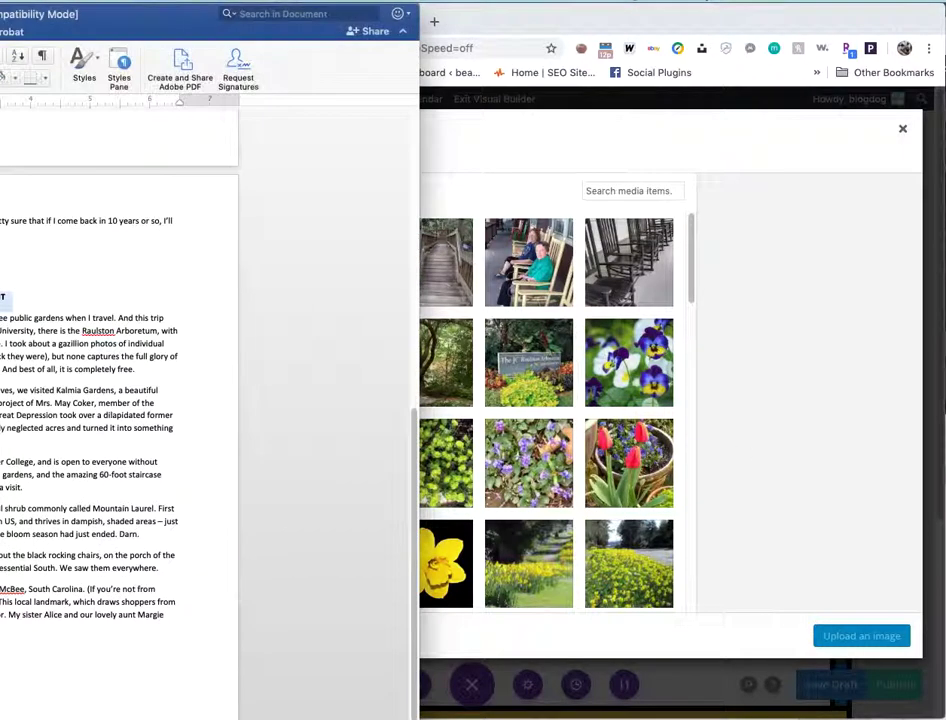
left_click_drag(54, 27, 47, 131)
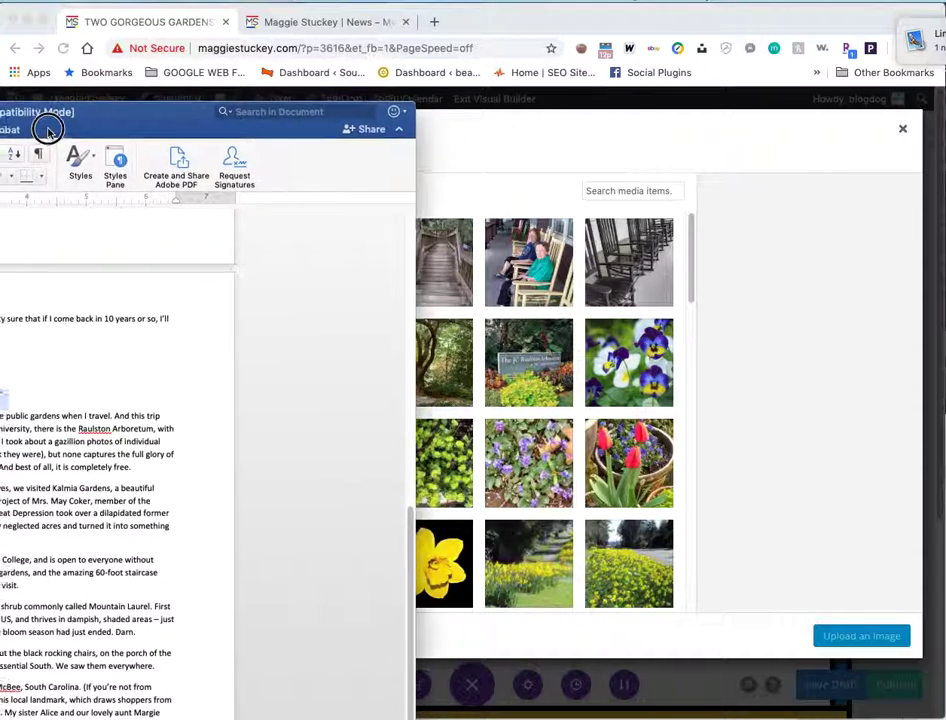
key("super+grave")
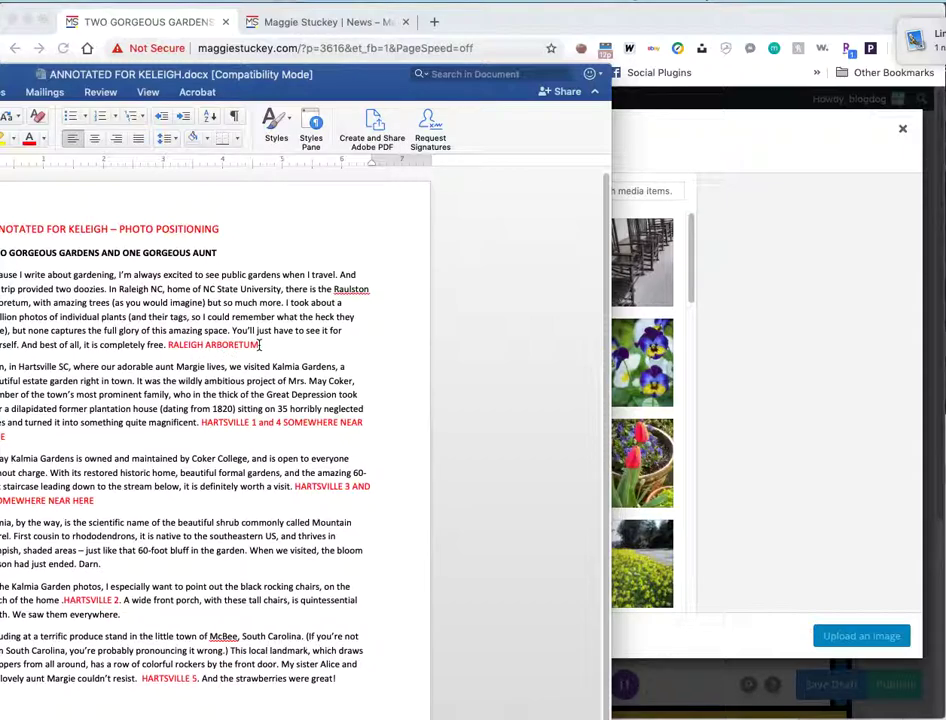
left_click(767, 342)
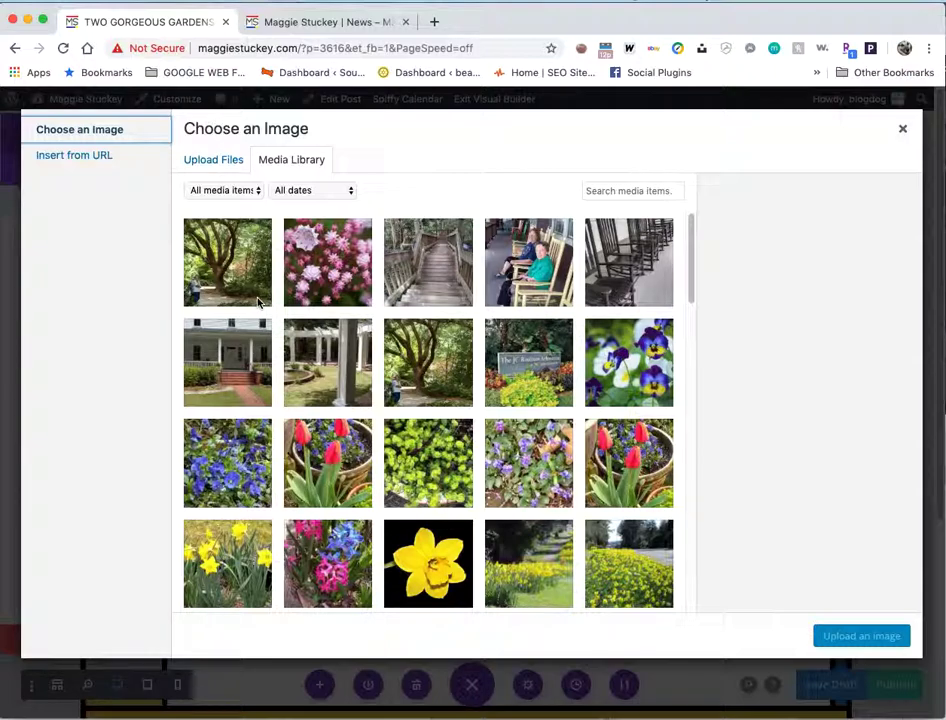
Give raleigh-arboretum-1.jpg the alt text "Raleigh Arboretum", copying the wording from its title and capitalizing both words.
left_click(524, 362)
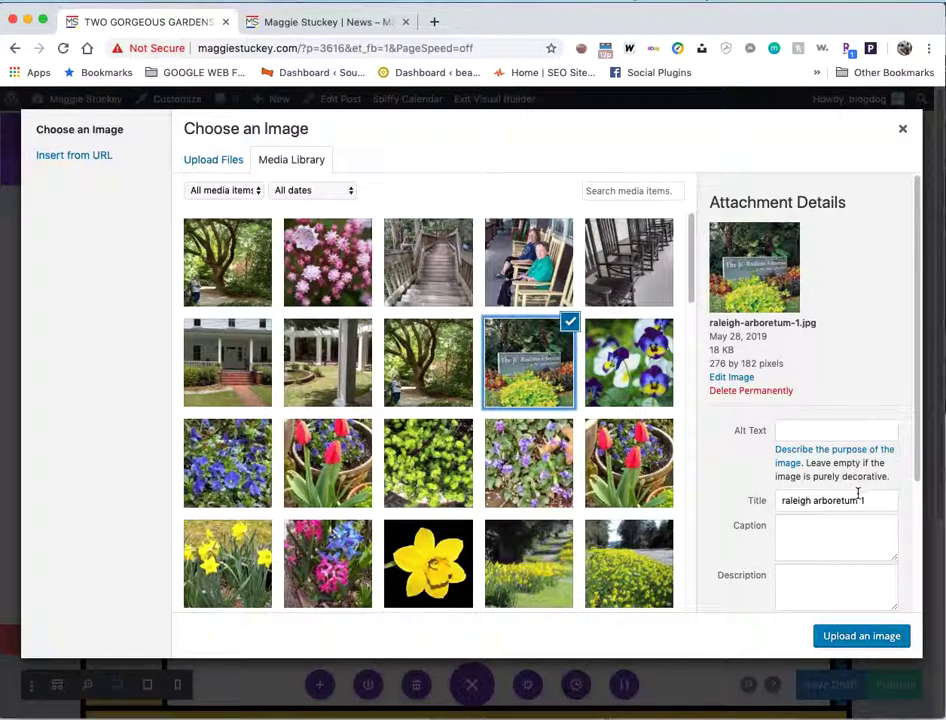
left_click_drag(857, 500, 766, 498)
key("ctrl+c")
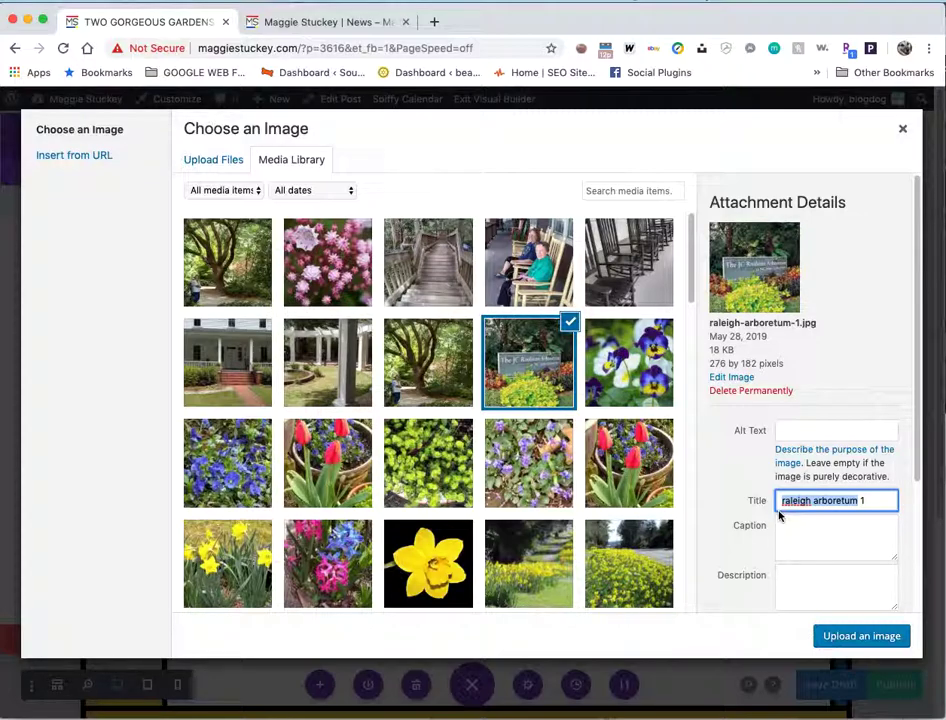
left_click(801, 430)
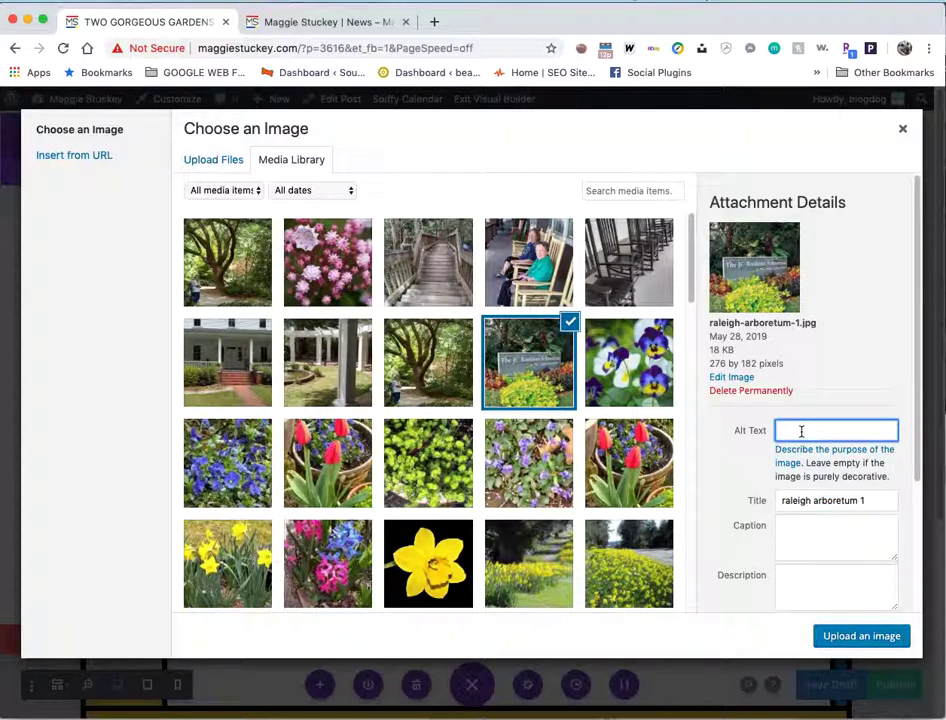
key("ctrl+v")
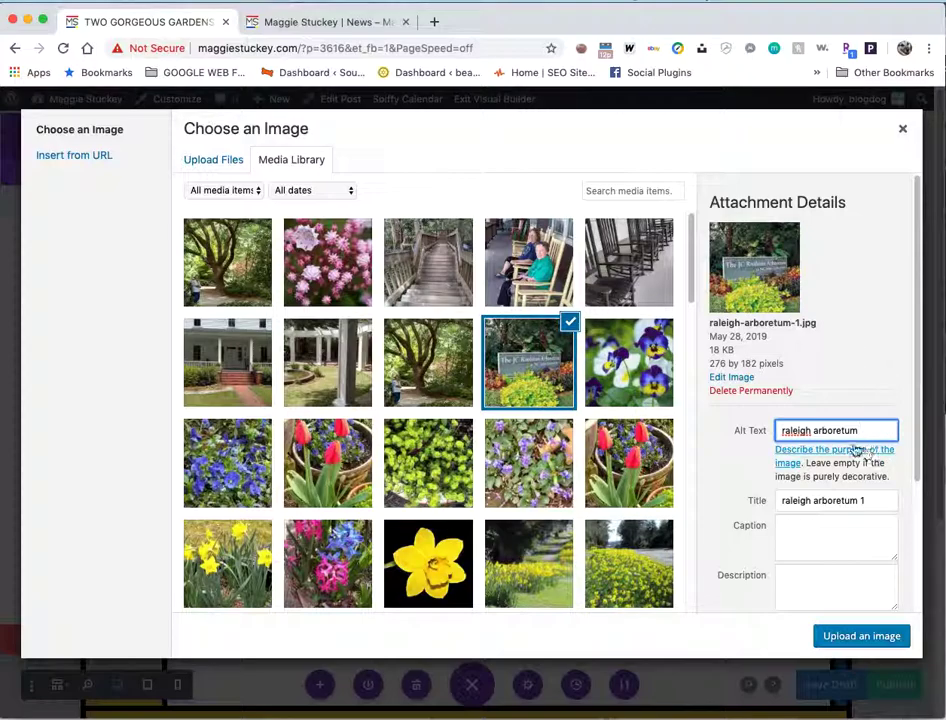
left_click(779, 431)
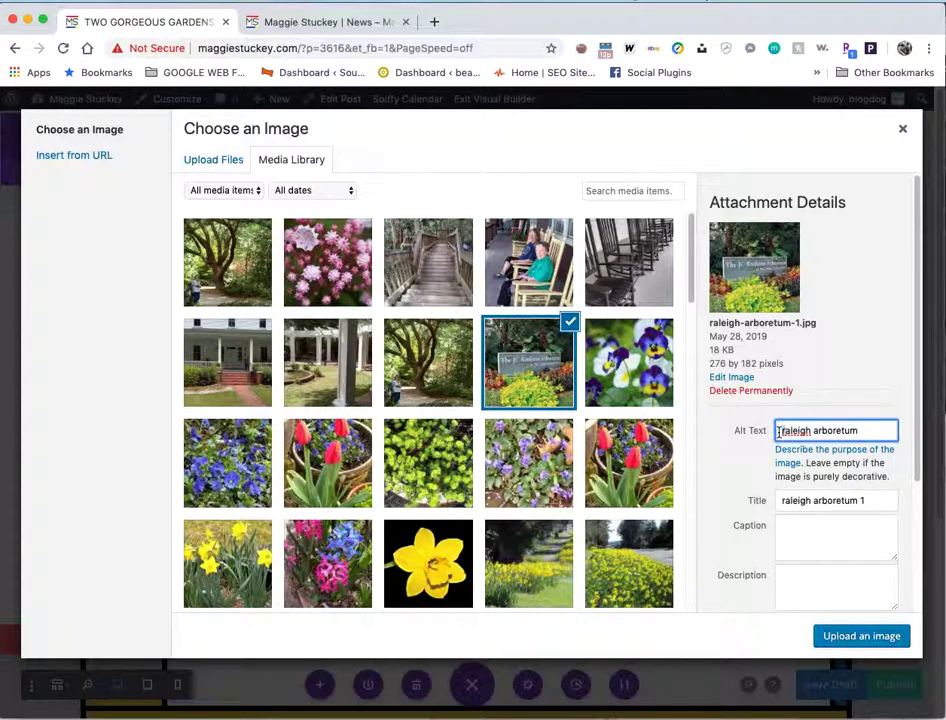
key("Delete")
type("R")
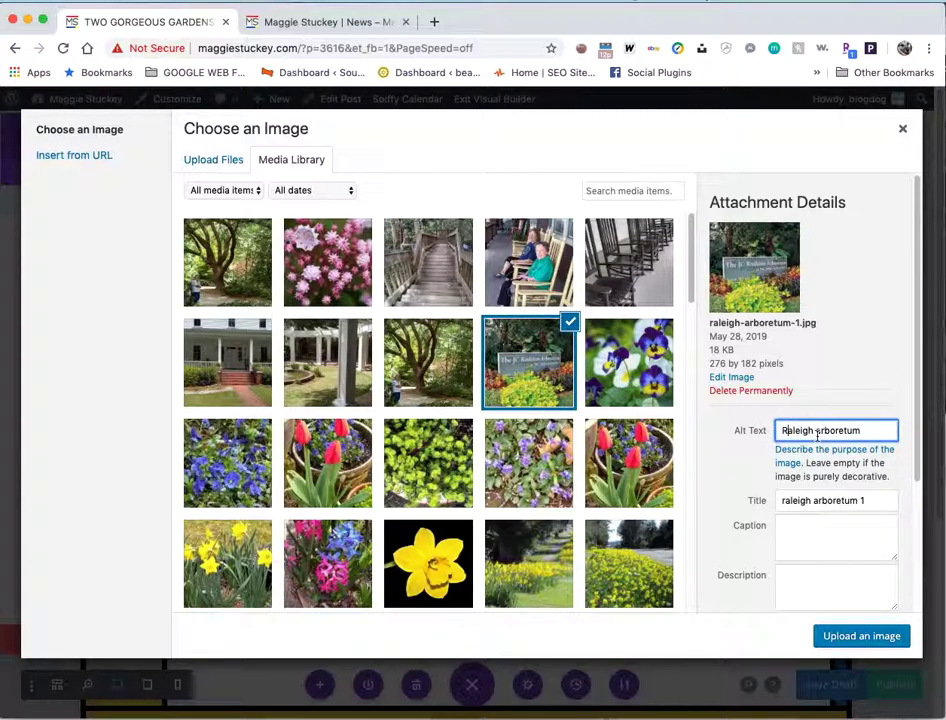
left_click(819, 436)
key("Delete")
type("A")
Leave the title of raleigh-arboretum-1.jpg as it is and insert the photo into the image module.
left_click_drag(781, 502, 882, 502)
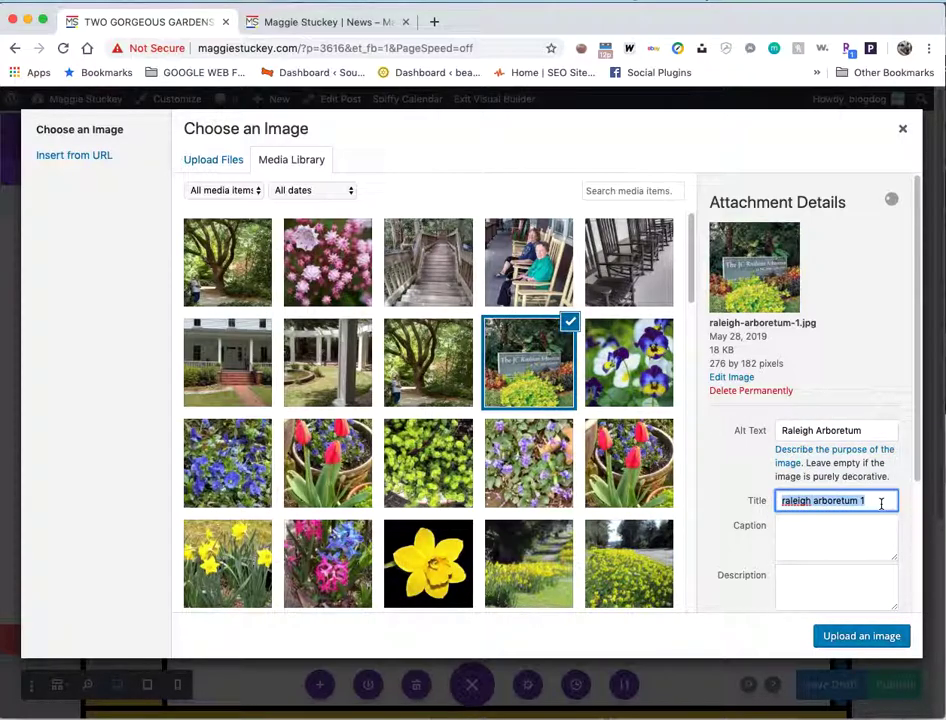
left_click(881, 503)
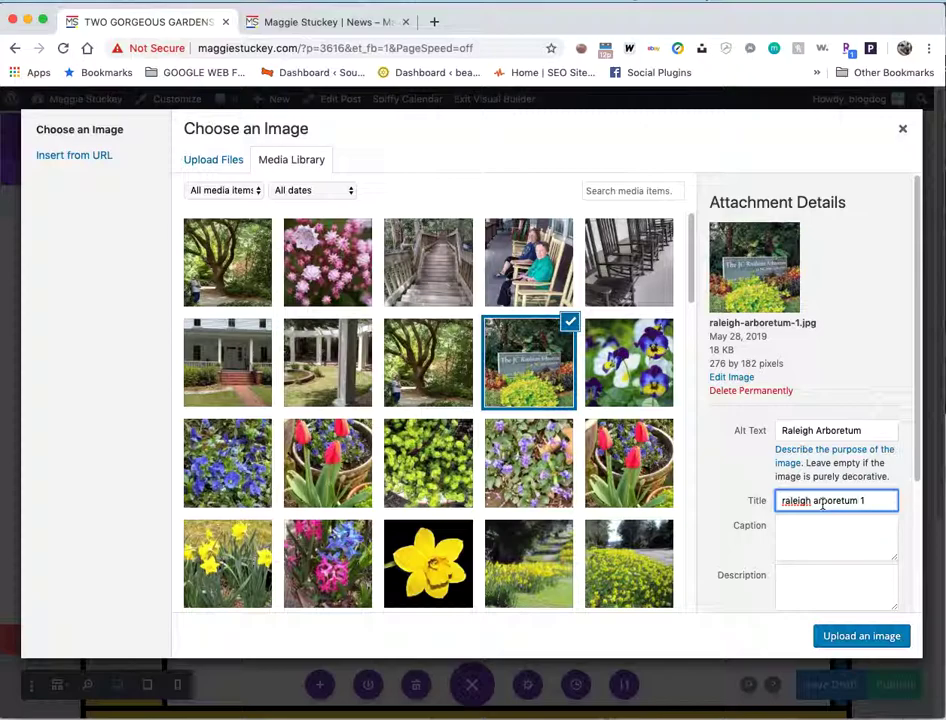
left_click(847, 642)
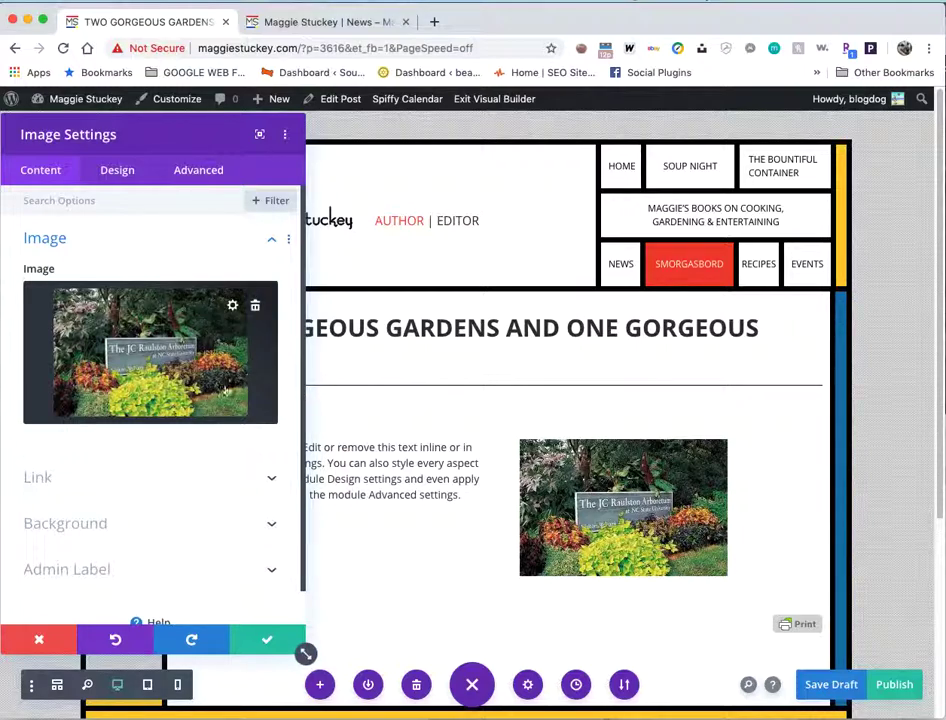
Try hartsville-4.jpg in the image module, then switch the module back to raleigh-arboretum-1.jpg.
left_click(196, 385)
left_click(327, 362)
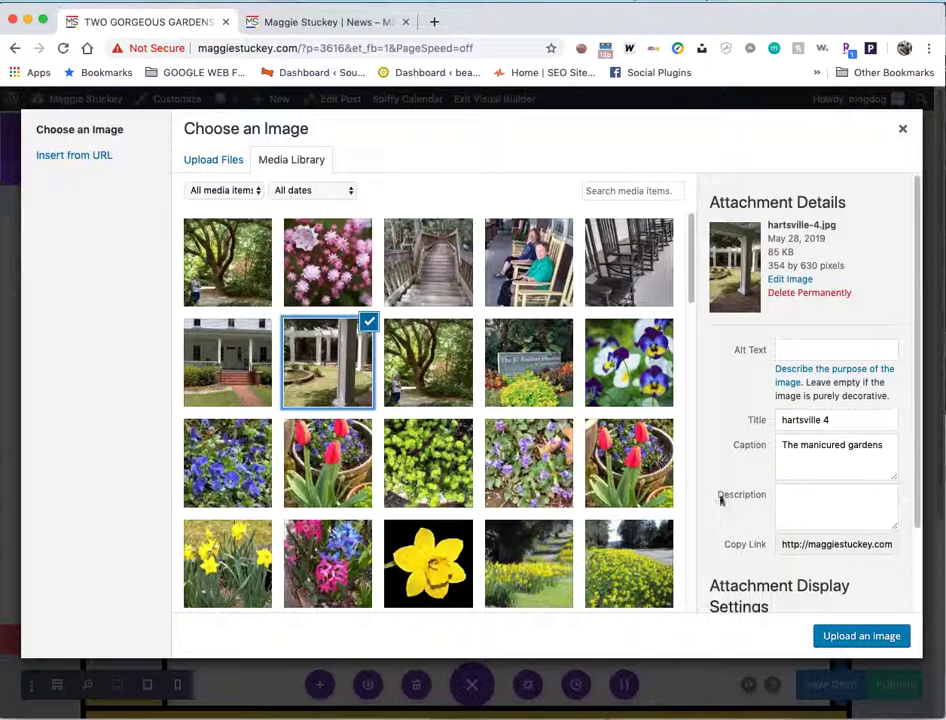
left_click(876, 638)
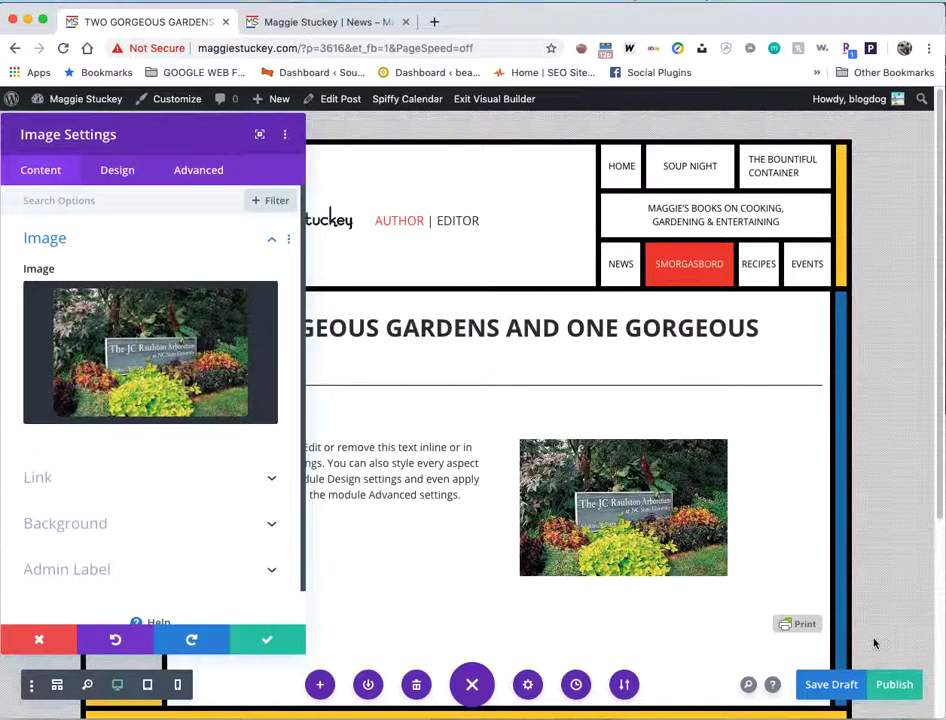
left_click(146, 382)
left_click(529, 362)
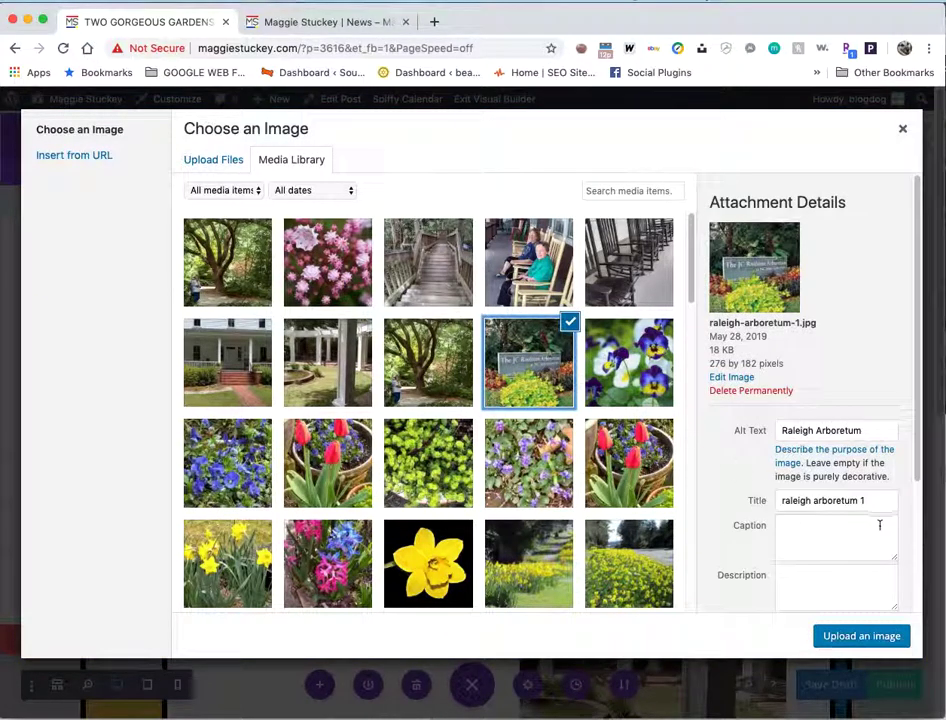
left_click(871, 645)
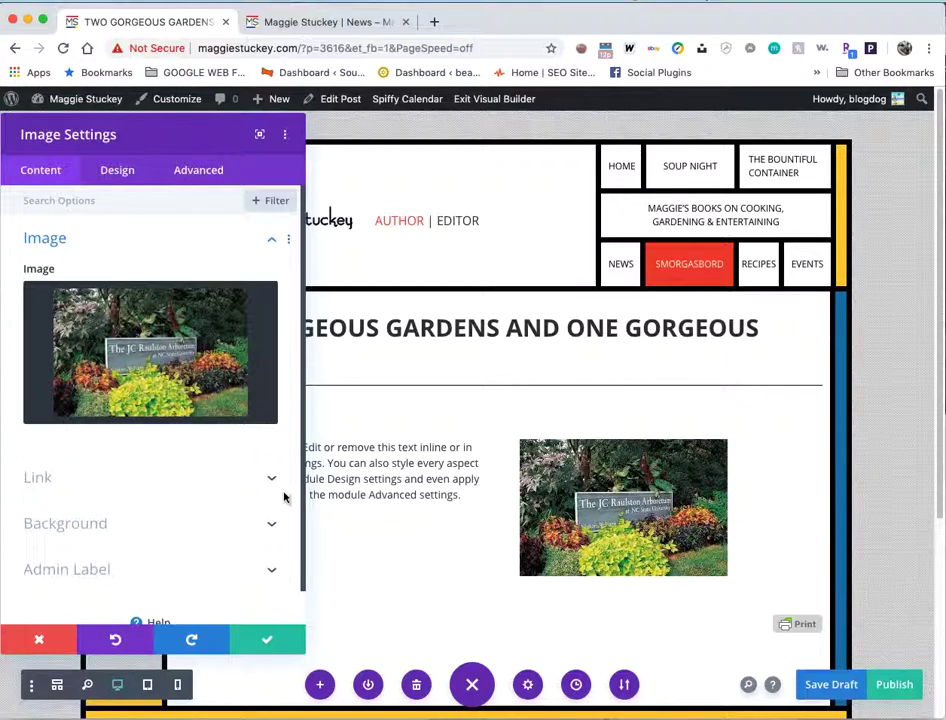
Keep the image's link URL empty with link target In The Same Window, then save the module settings and the post draft.
left_click(68, 487)
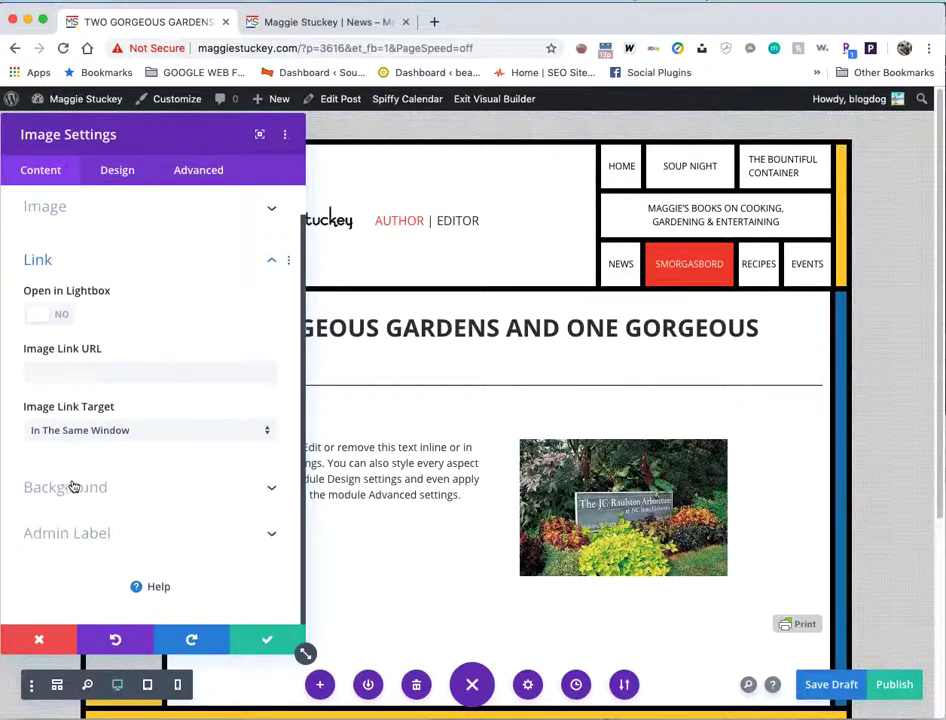
left_click(108, 370)
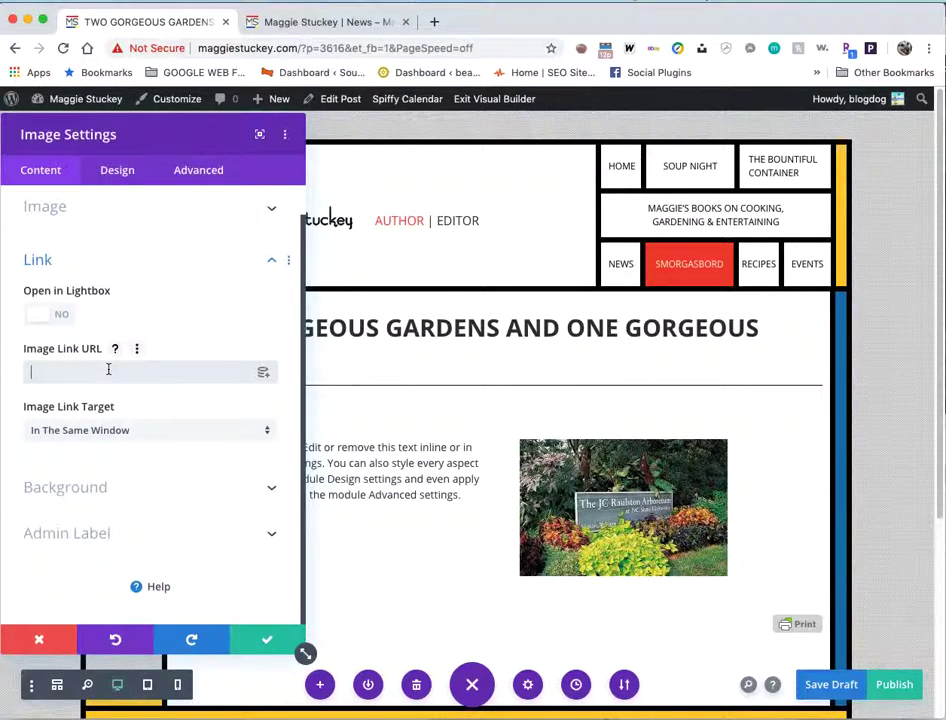
left_click(187, 437)
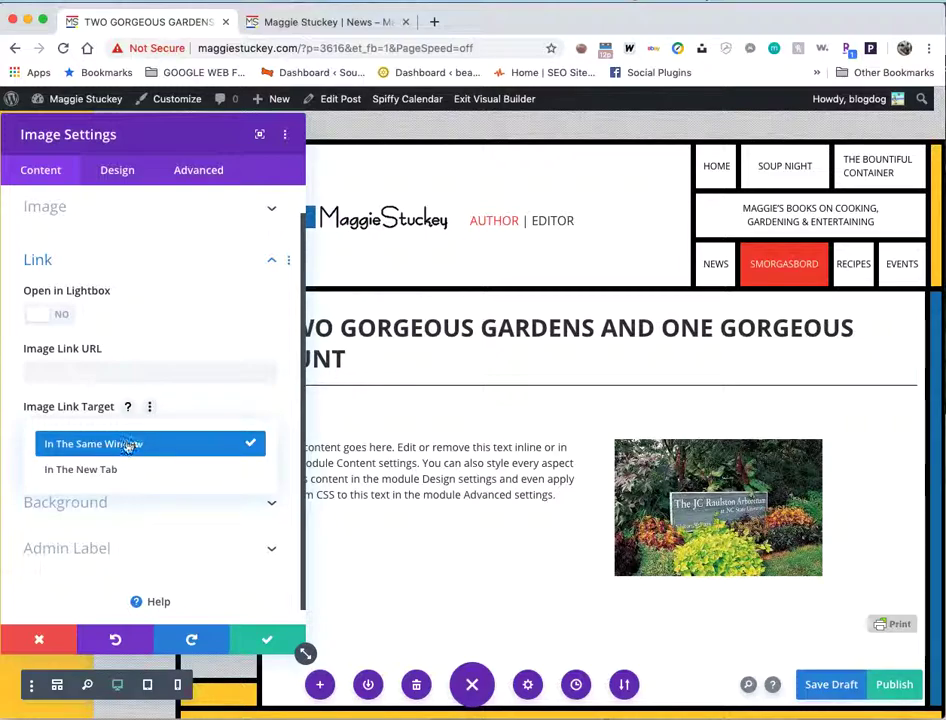
left_click(125, 444)
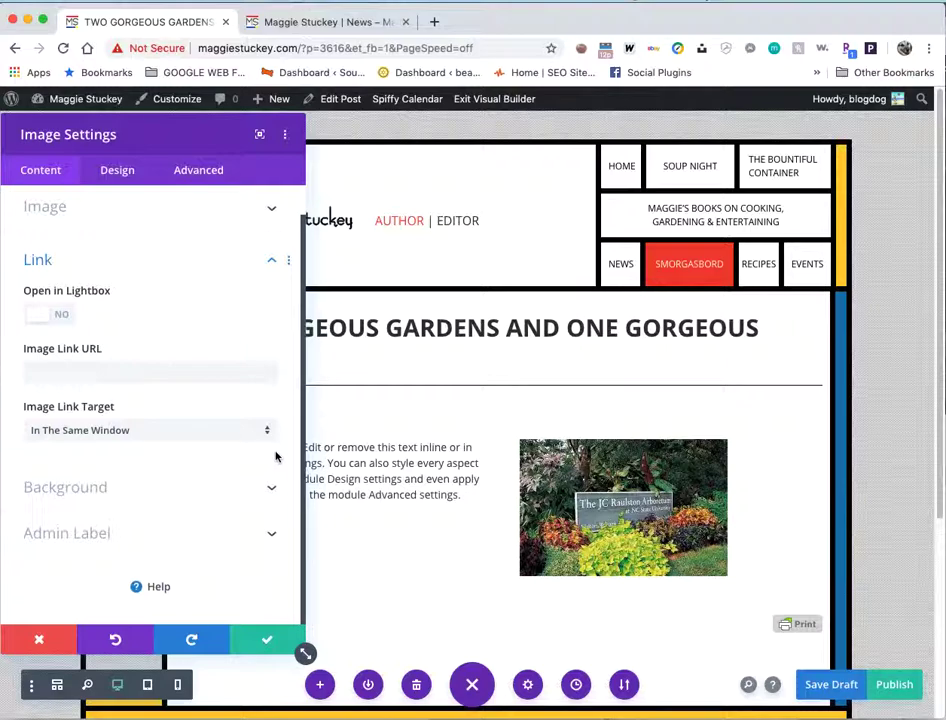
left_click(265, 642)
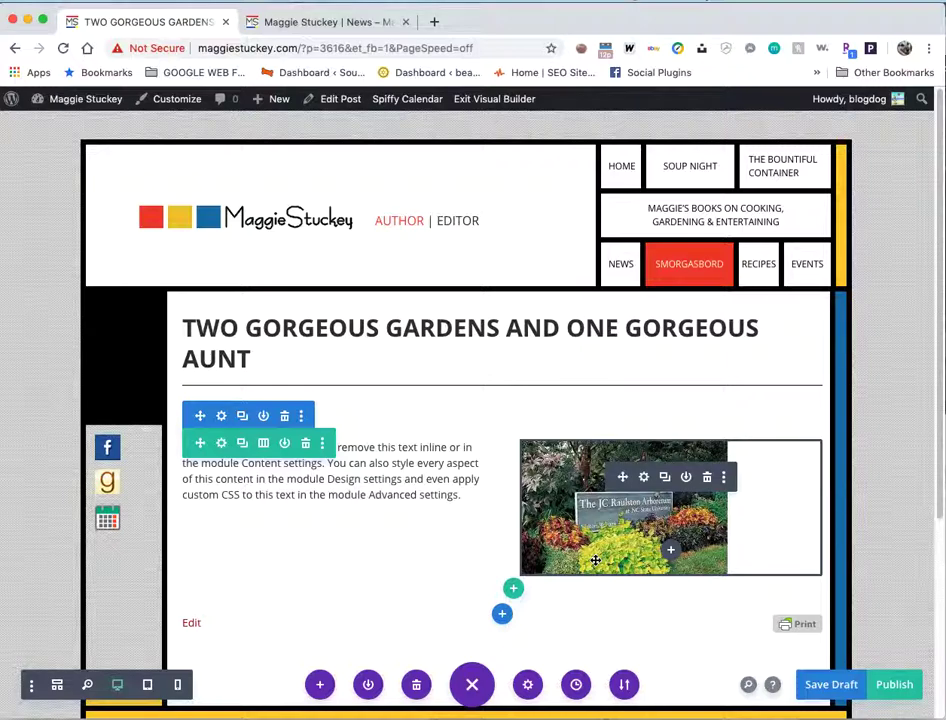
left_click(826, 688)
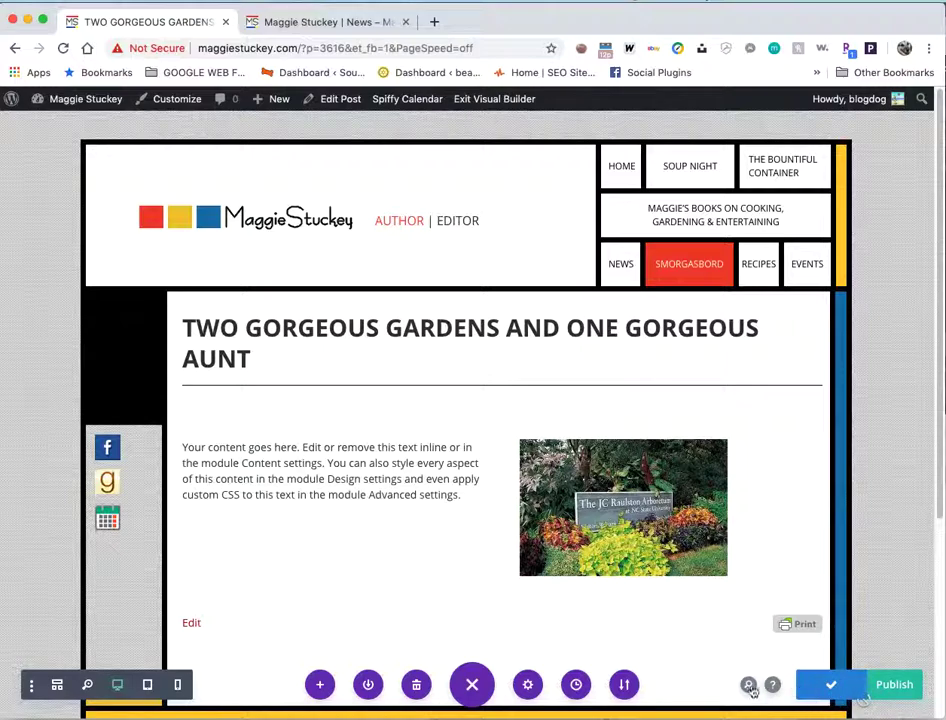
Examine the post layout in tablet, phone, desktop and wireframe views, and return to the desktop view.
left_click(472, 684)
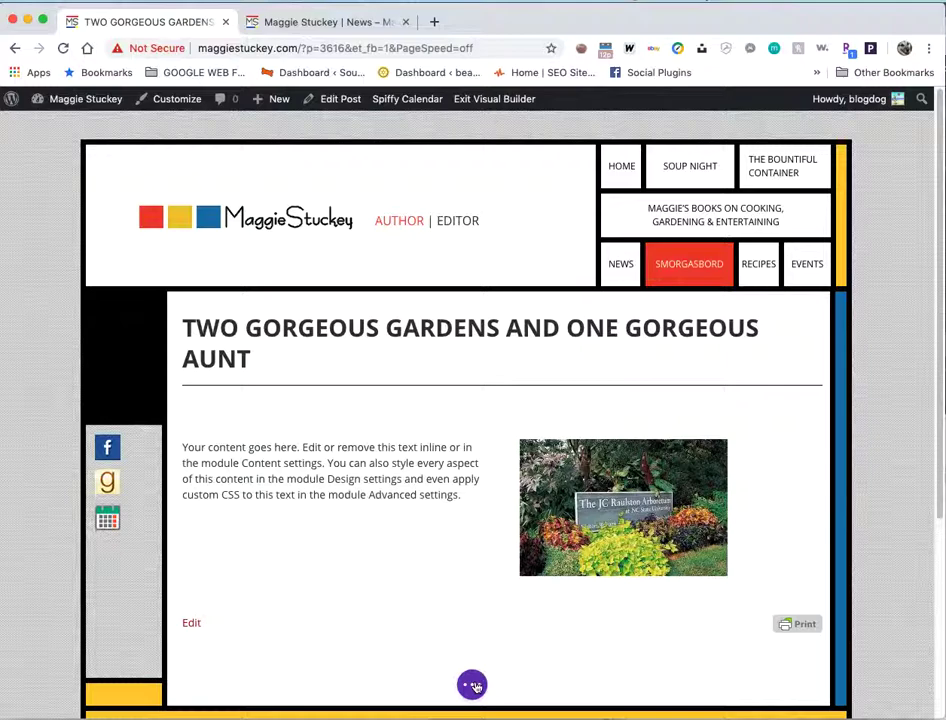
left_click(472, 684)
left_click(472, 684)
left_click(473, 685)
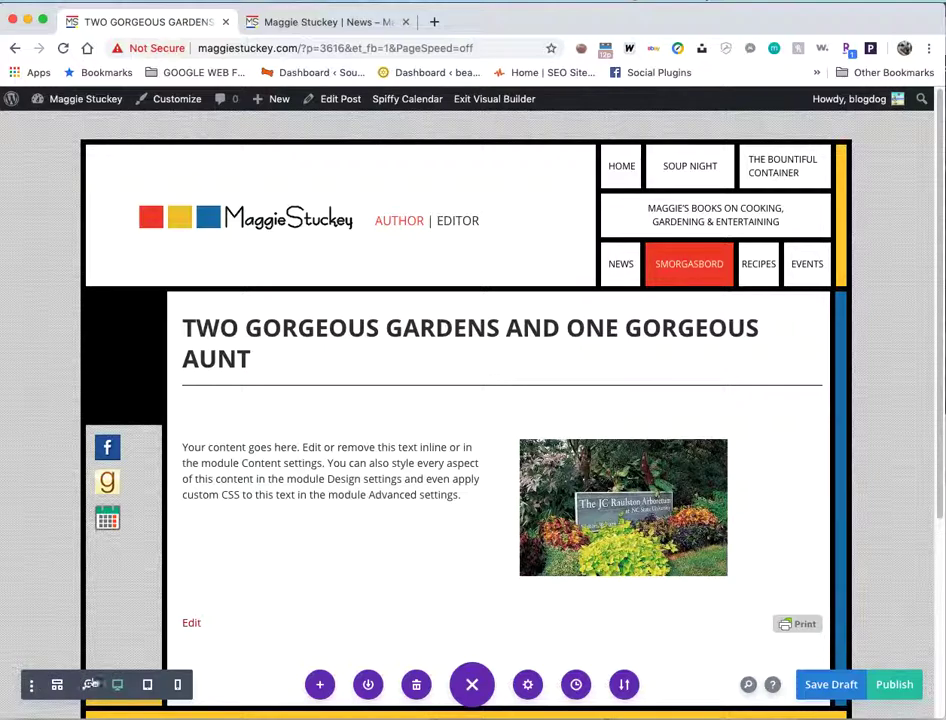
left_click(148, 687)
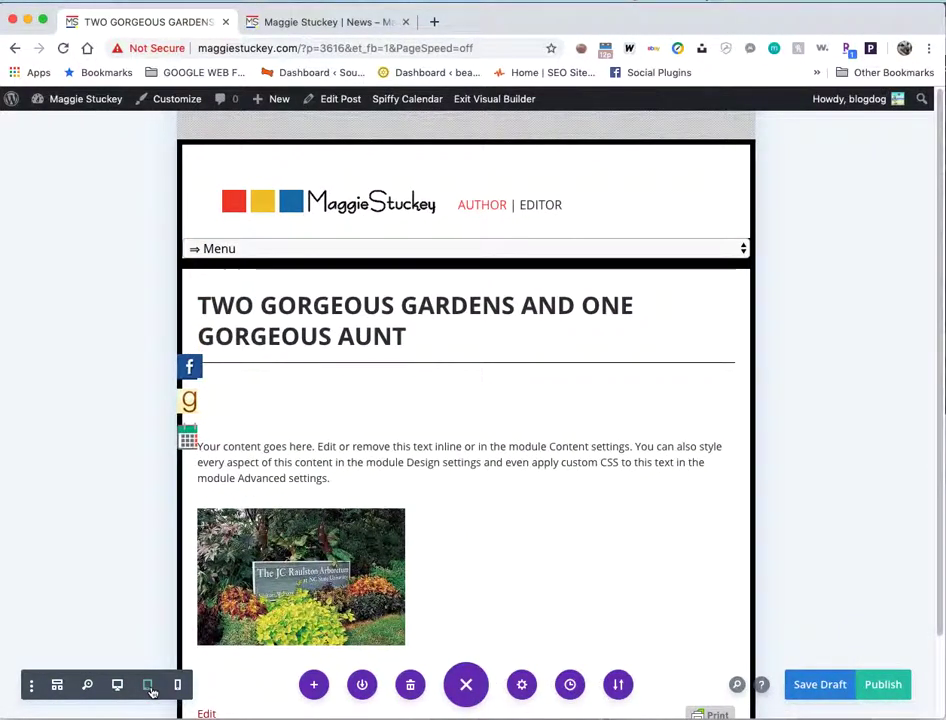
left_click(179, 688)
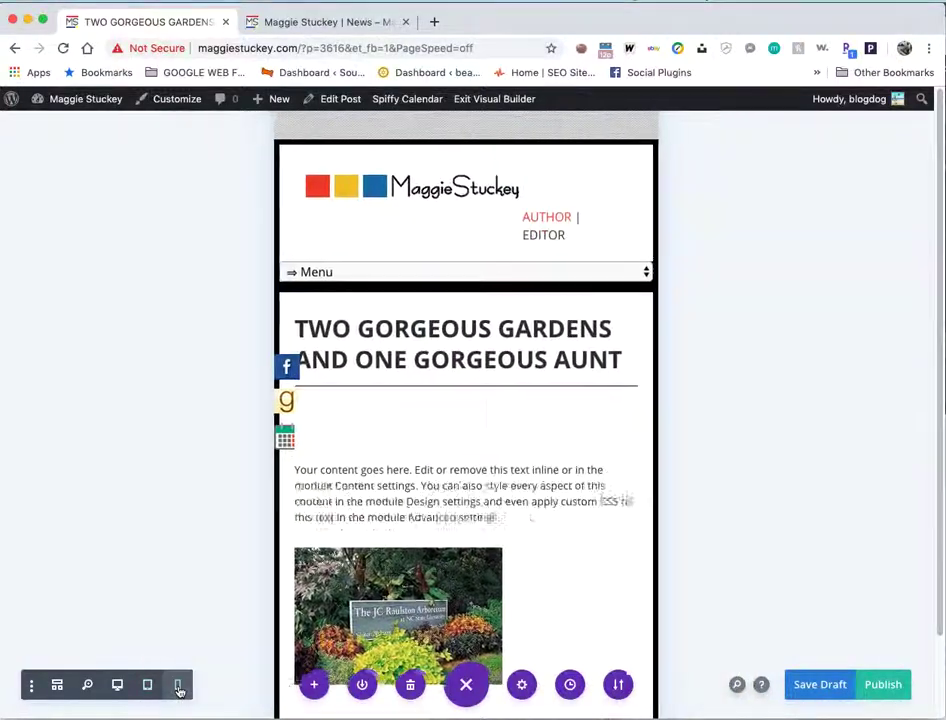
left_click(117, 686)
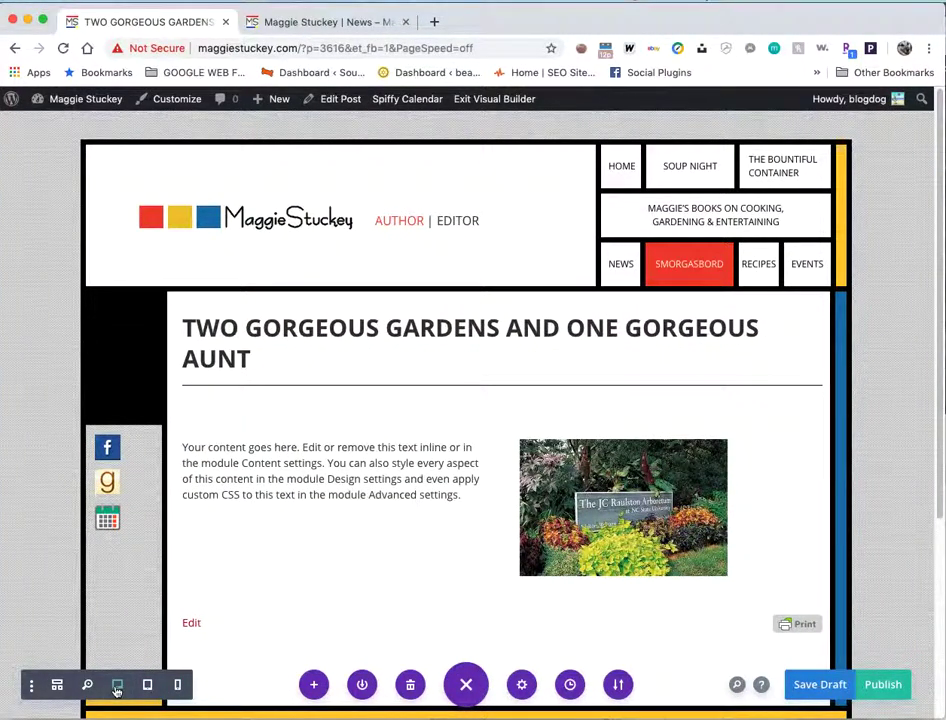
left_click(58, 686)
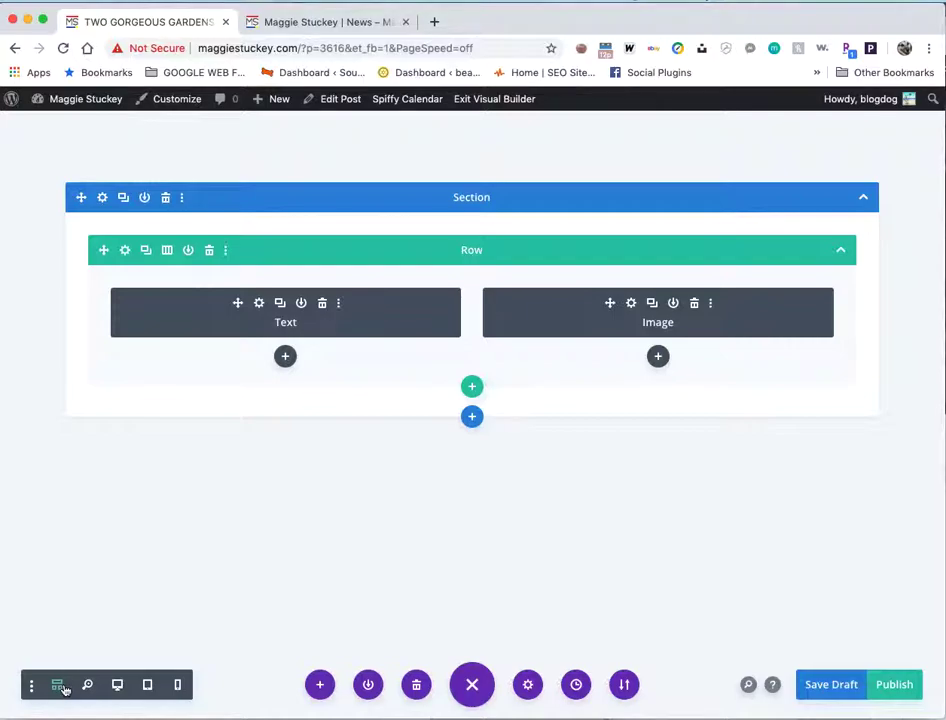
left_click(118, 685)
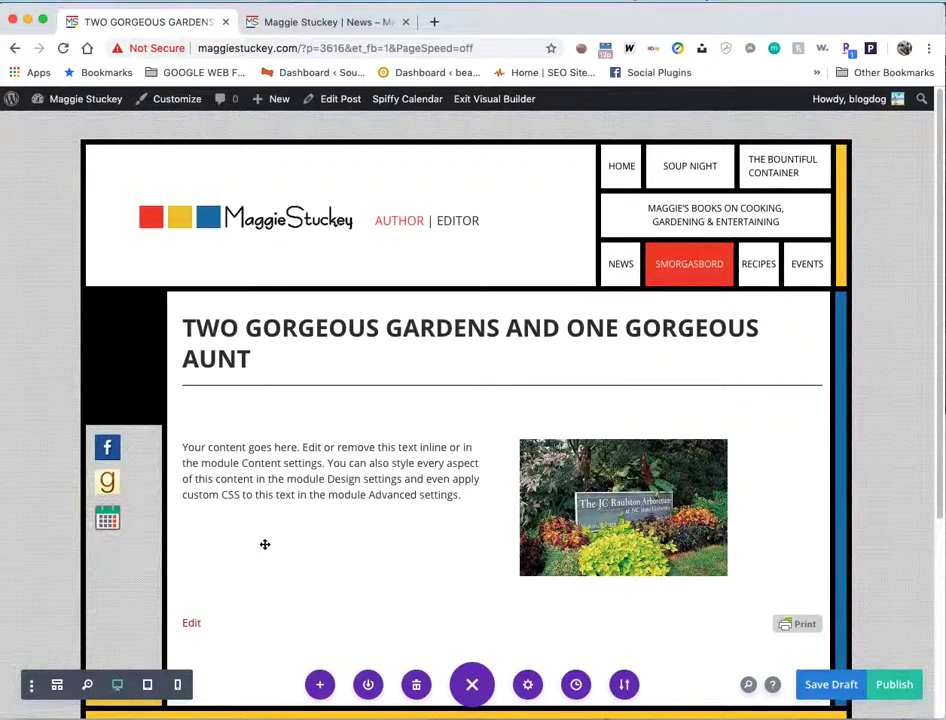
Add a Text module below the existing text in the row's first column and reopen its settings.
mouse_move(260, 490)
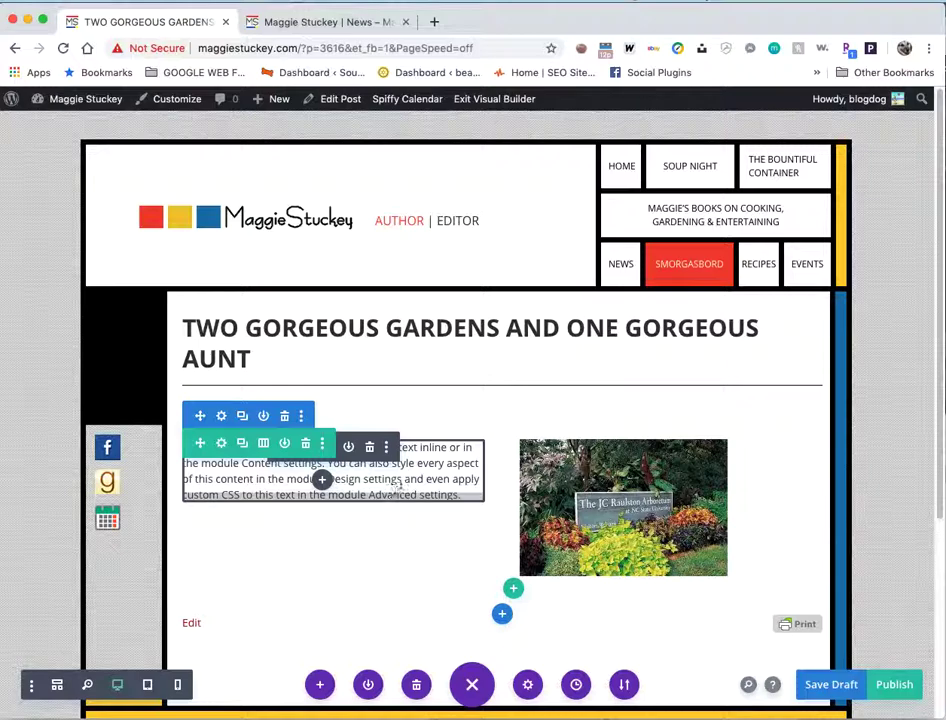
left_click(322, 482)
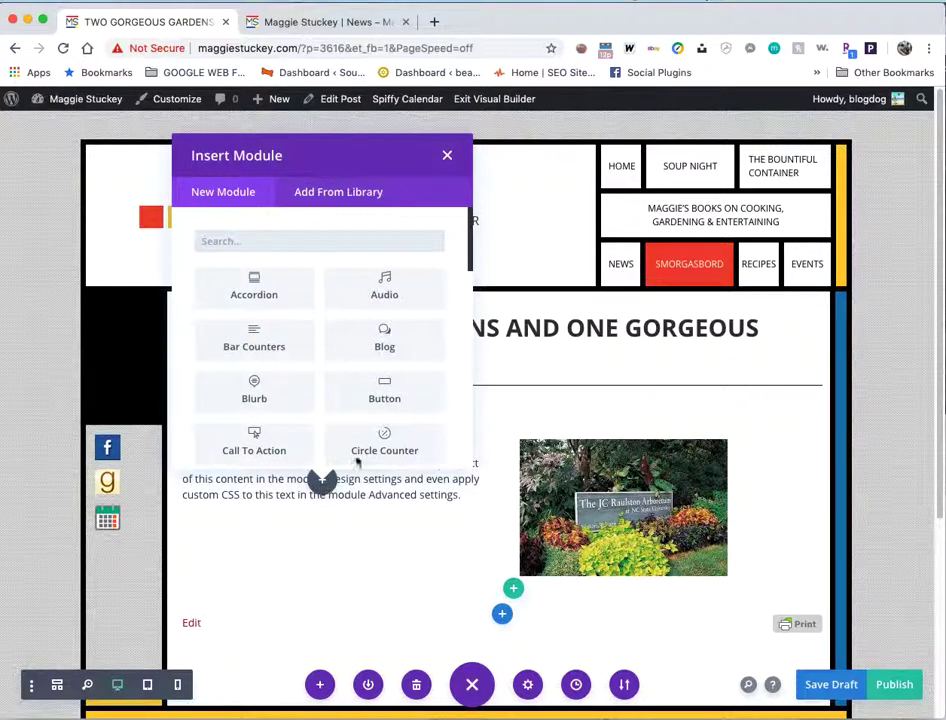
scroll(404, 373, "down", 2)
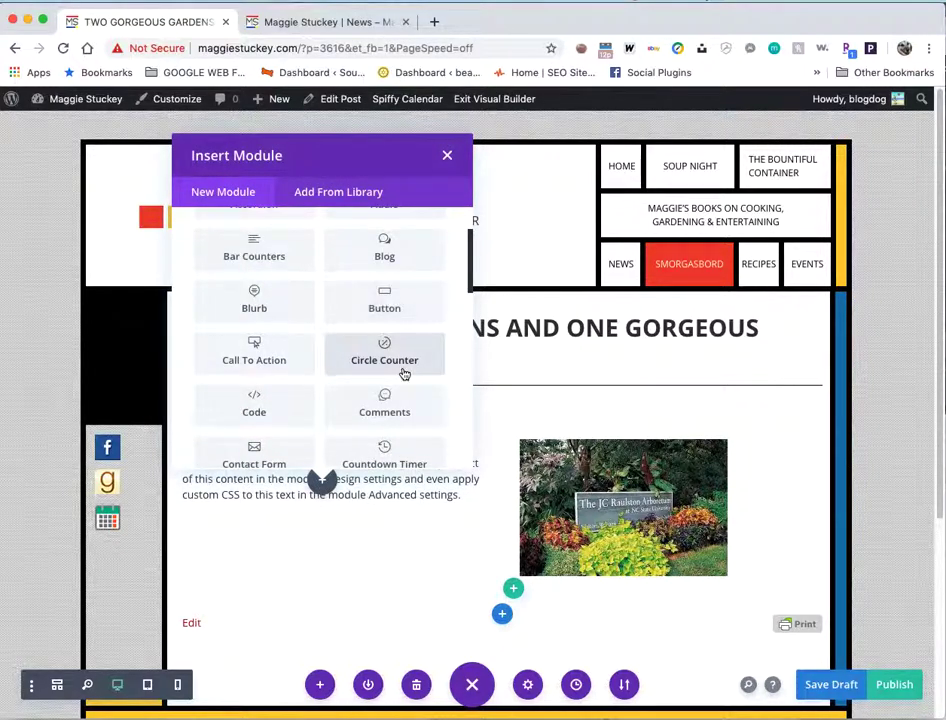
scroll(404, 373, "down", 2)
scroll(404, 373, "down", 2)
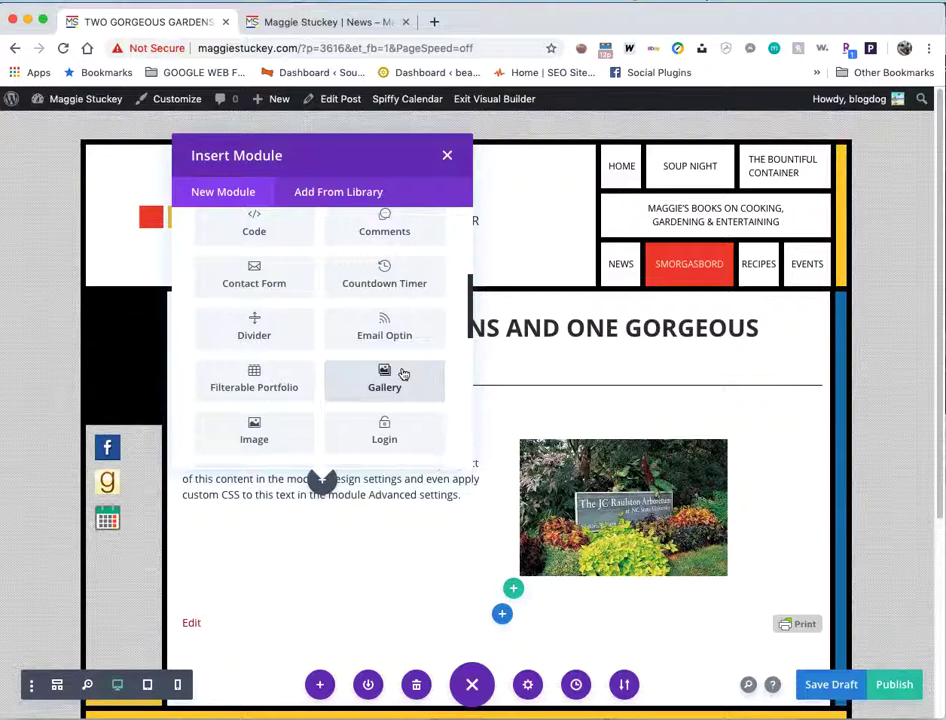
scroll(403, 373, "down", 2)
scroll(403, 373, "down", 3)
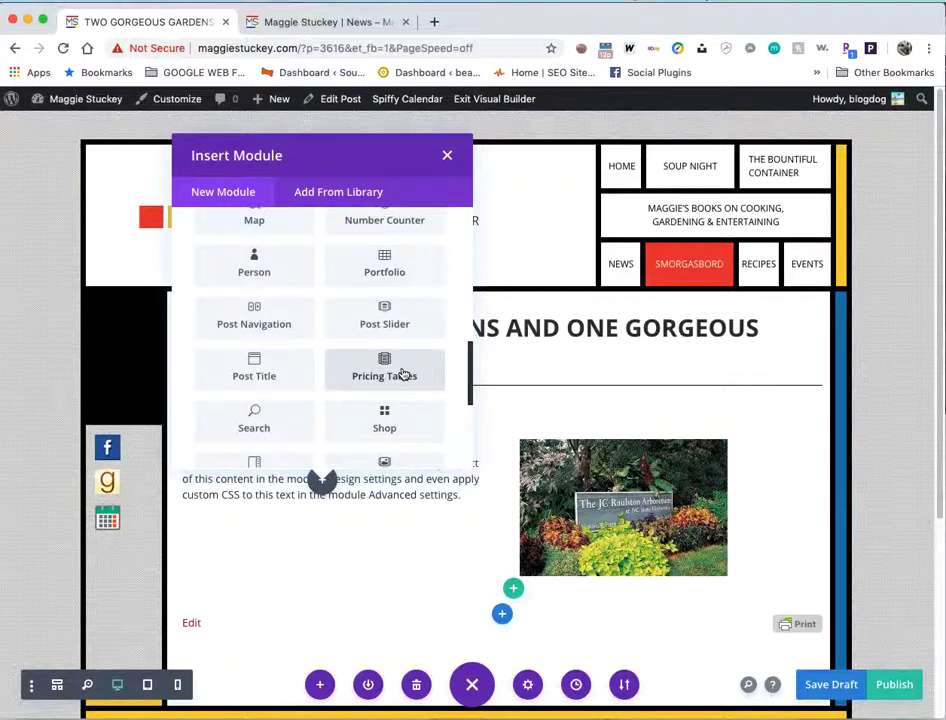
scroll(403, 373, "down", 4)
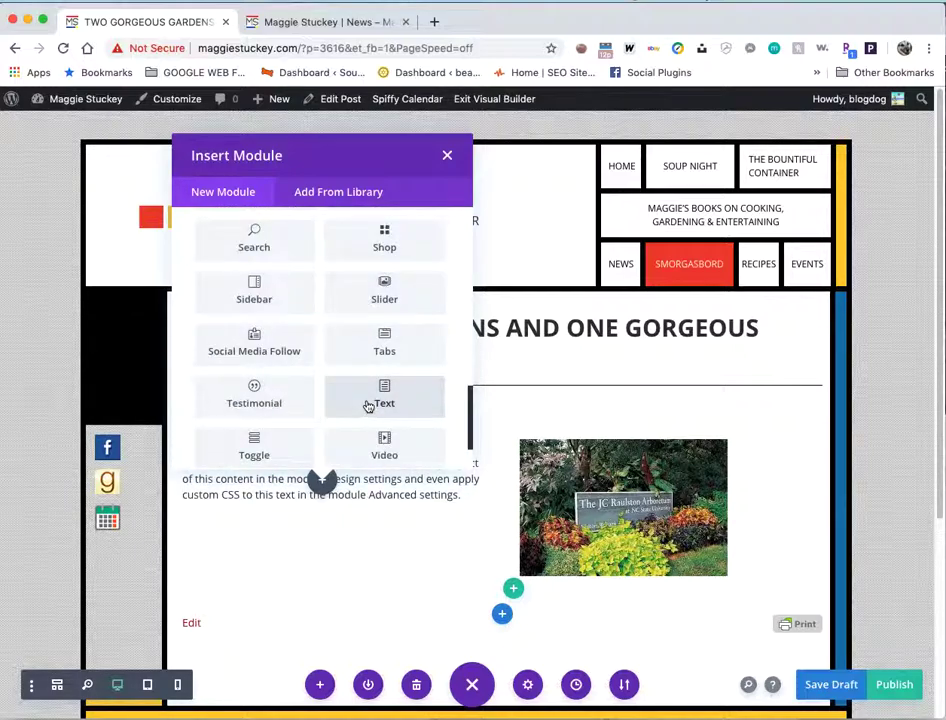
left_click(368, 405)
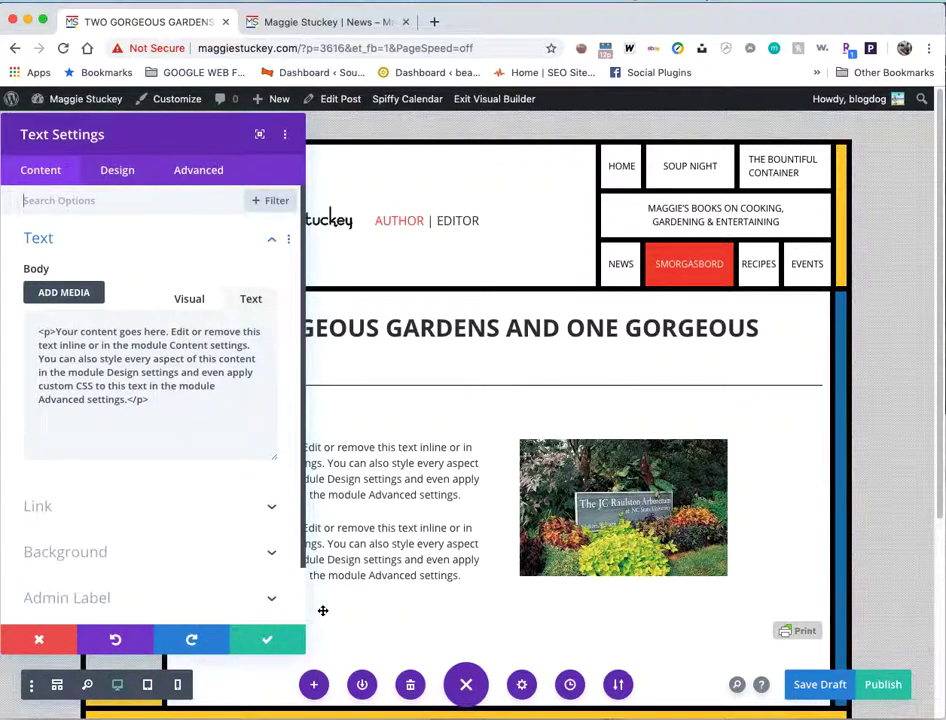
left_click(296, 646)
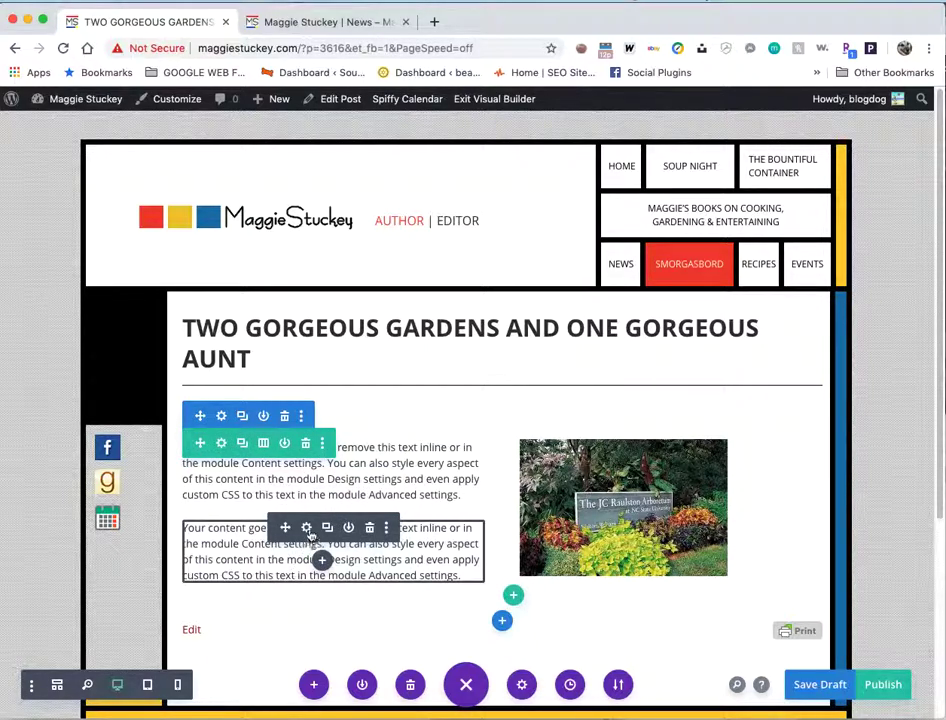
left_click(307, 532)
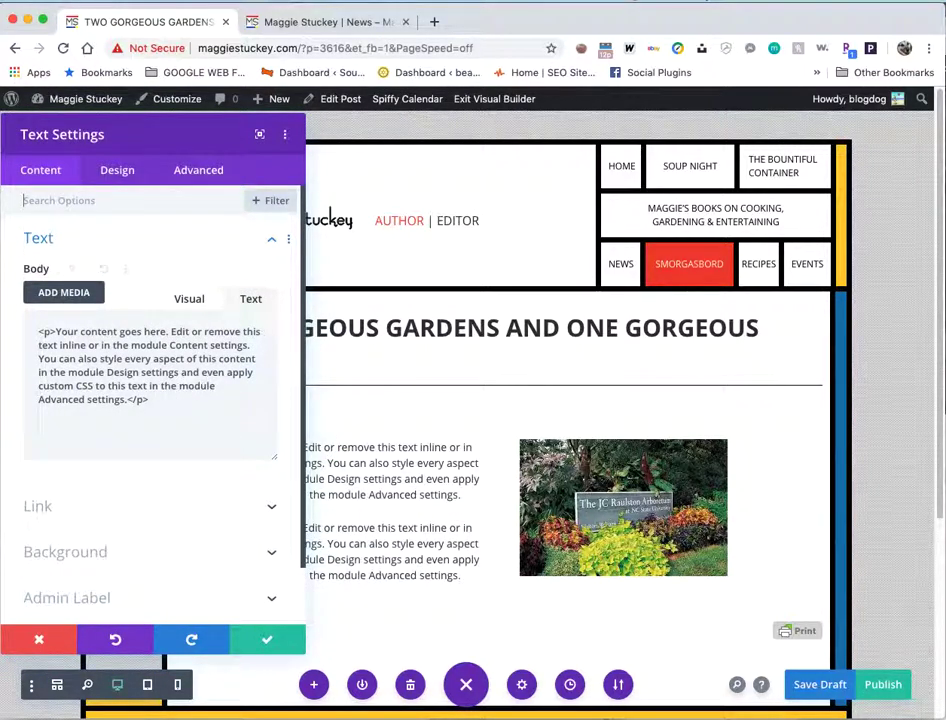
Replace the new Text module's placeholder body with the annotated Word document's opening paragraph about the Raulston Arboretum, leaving out the red photo note.
key("super+Tab")
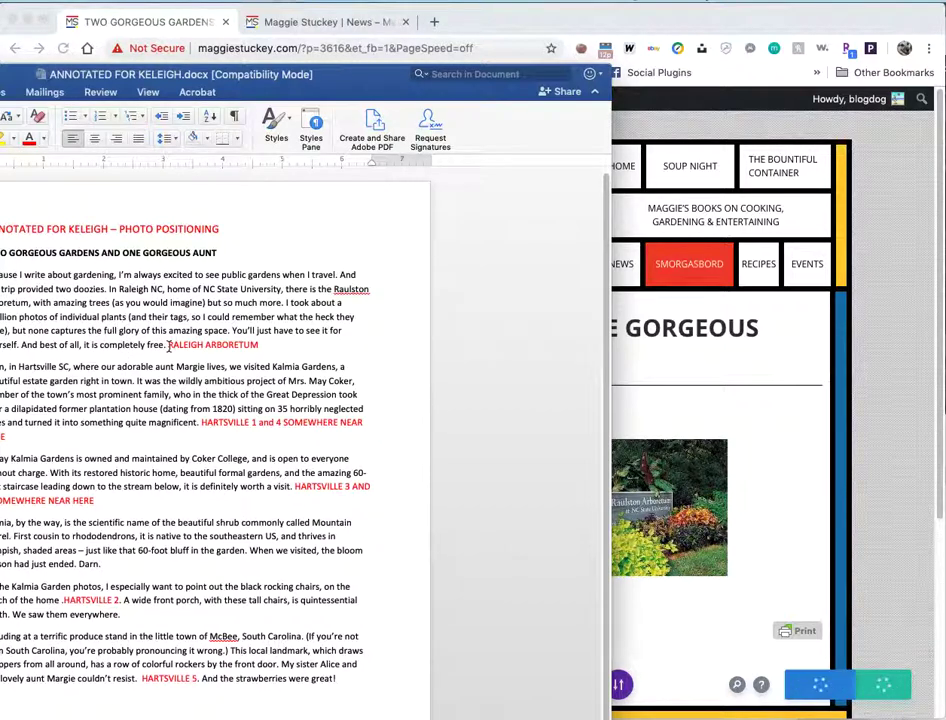
left_click_drag(168, 344, 11, 274)
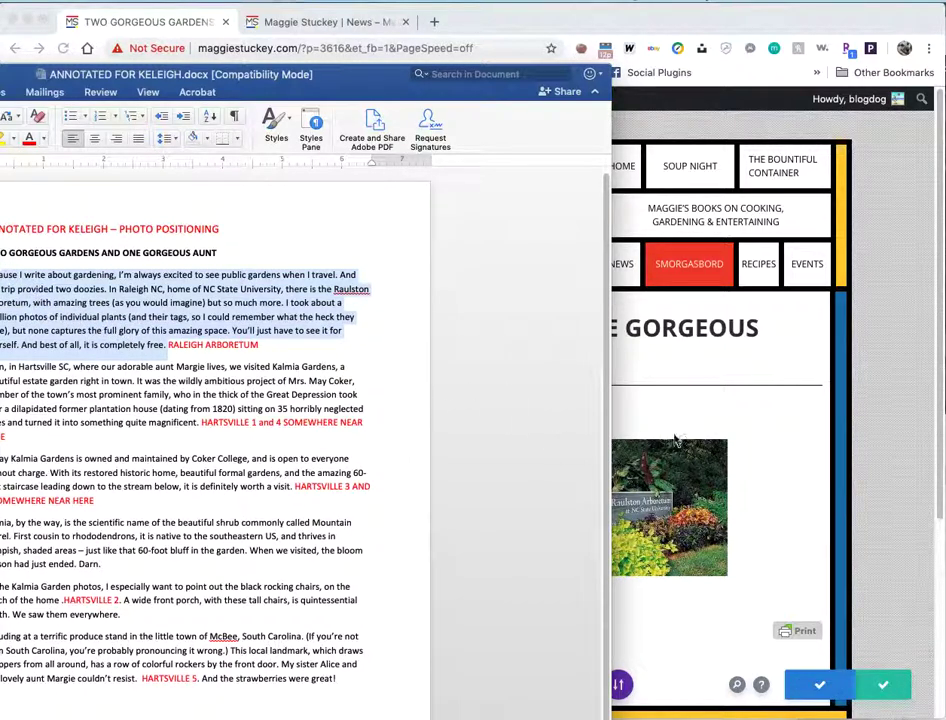
key("super+Tab")
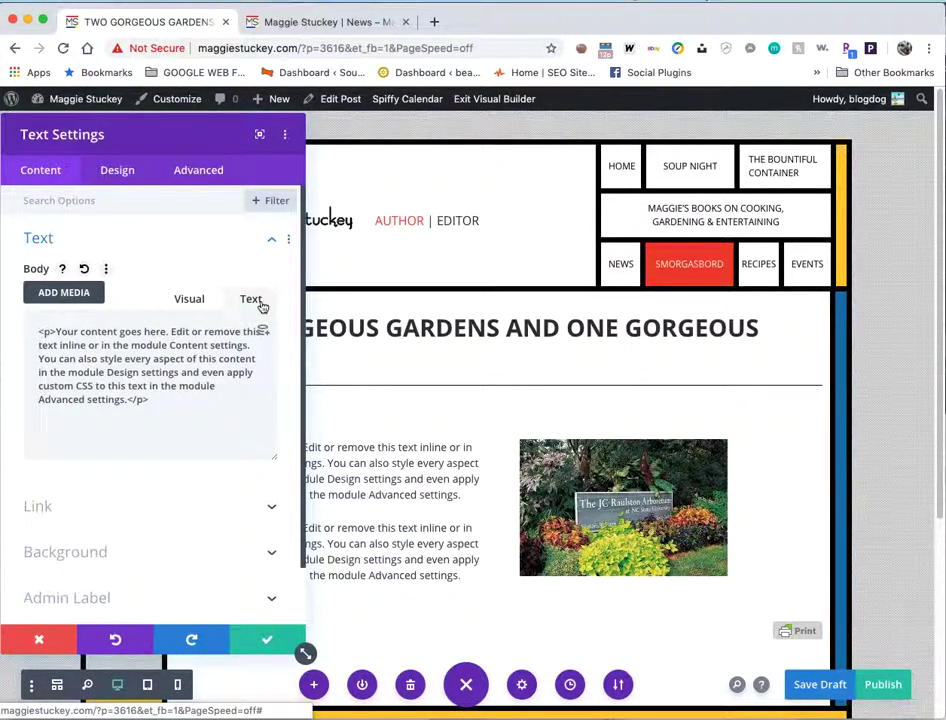
left_click(190, 299)
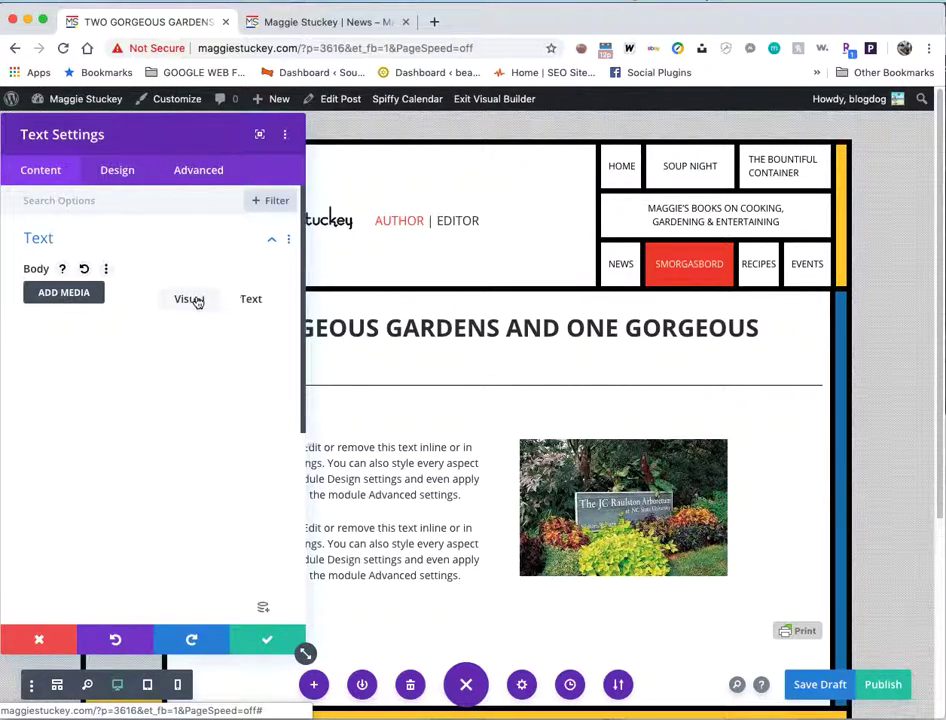
left_click(148, 414)
key("ctrl+a")
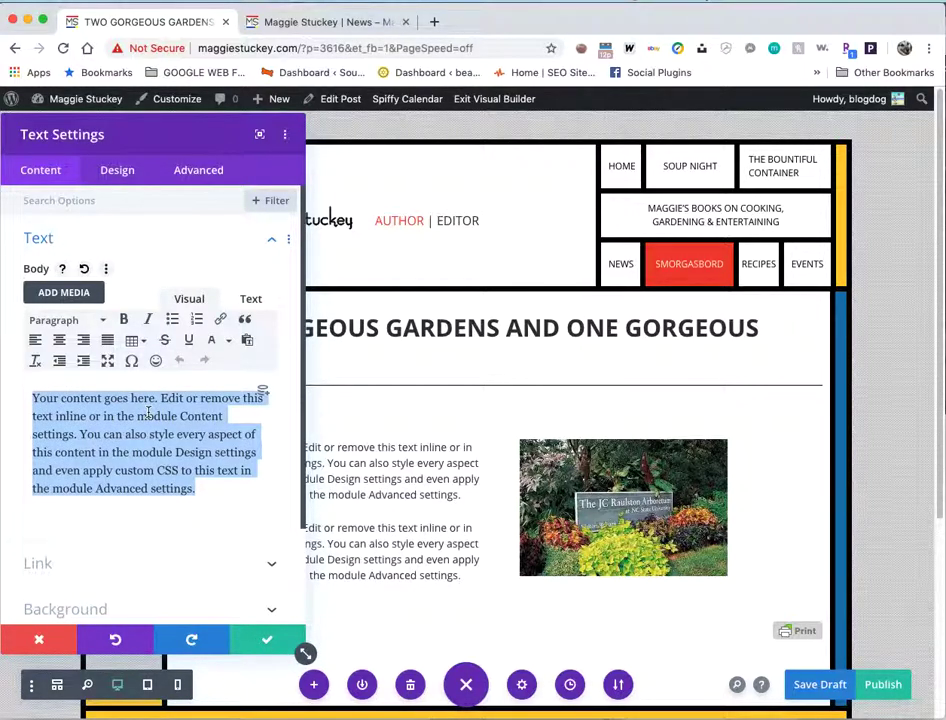
type("Because I write about gardening, I’m always excited to see public gardens when I travel. And this trip provided two doozies. In Raleigh NC, home of NC State University, there is the Raulston Arboretum, with amazing trees (as you would imagine) but so much more. I took about a gazillion photos of individual plants (and their tags, so I could remember what the heck they were), but none captures the full glory of this amazing space. You’ll just have to see it for yourself. And best of all, it is completely free.")
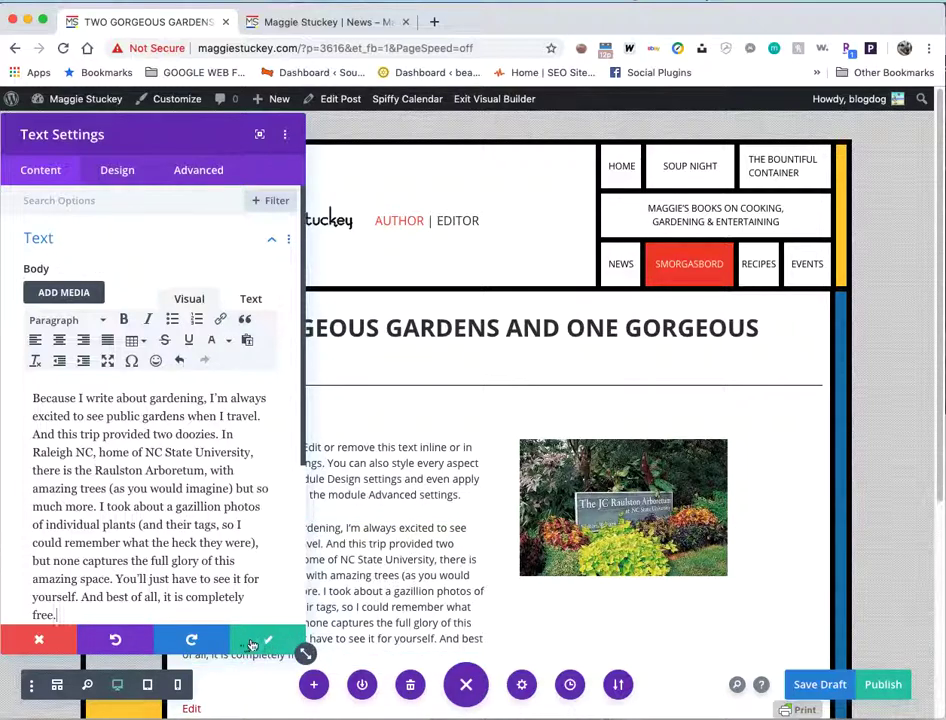
Check the pasted paragraph in the editor, then save the Text module's settings and the post draft.
double_click(131, 436)
left_click_drag(131, 436, 210, 443)
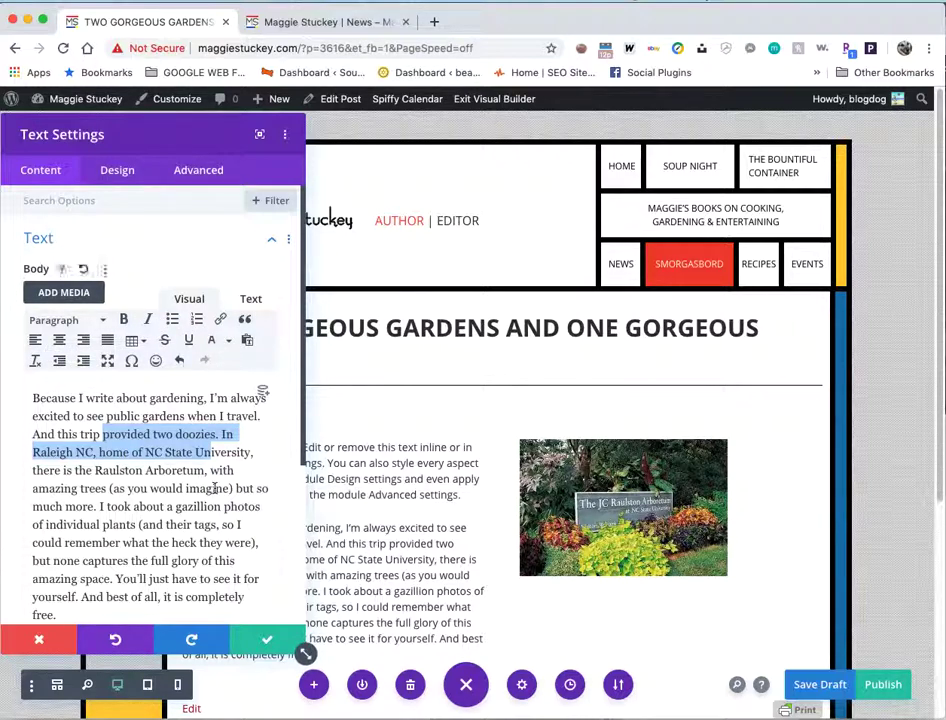
left_click(221, 563)
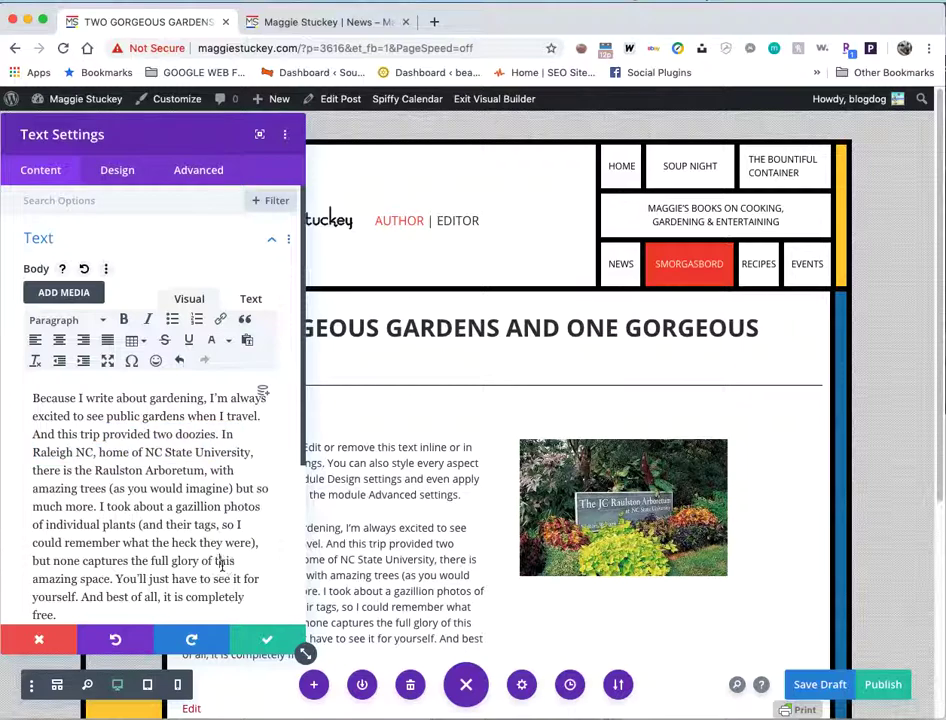
left_click(267, 641)
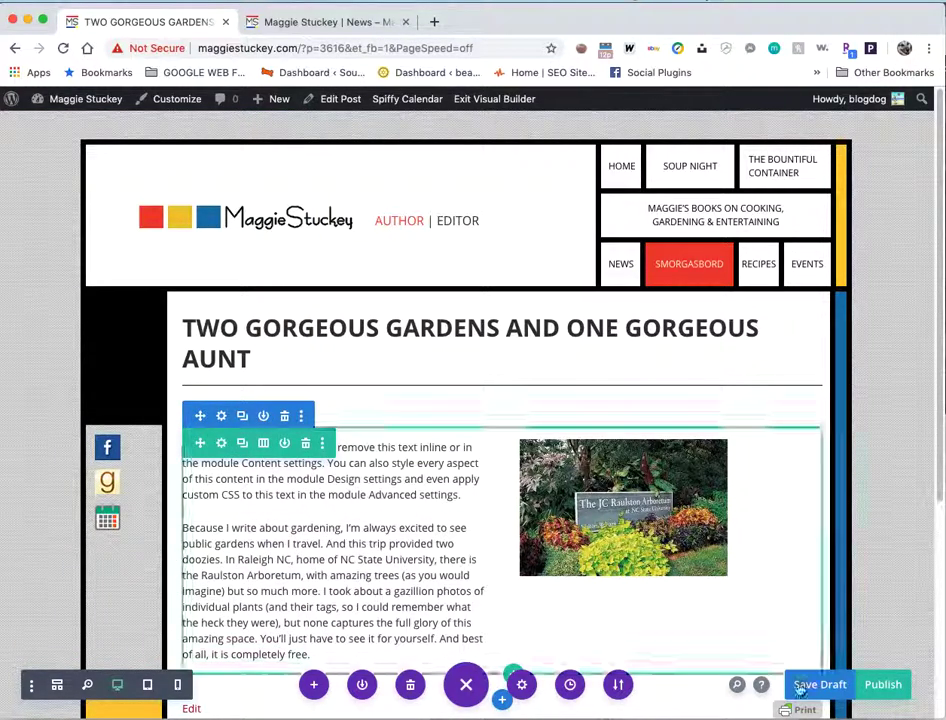
left_click(830, 690)
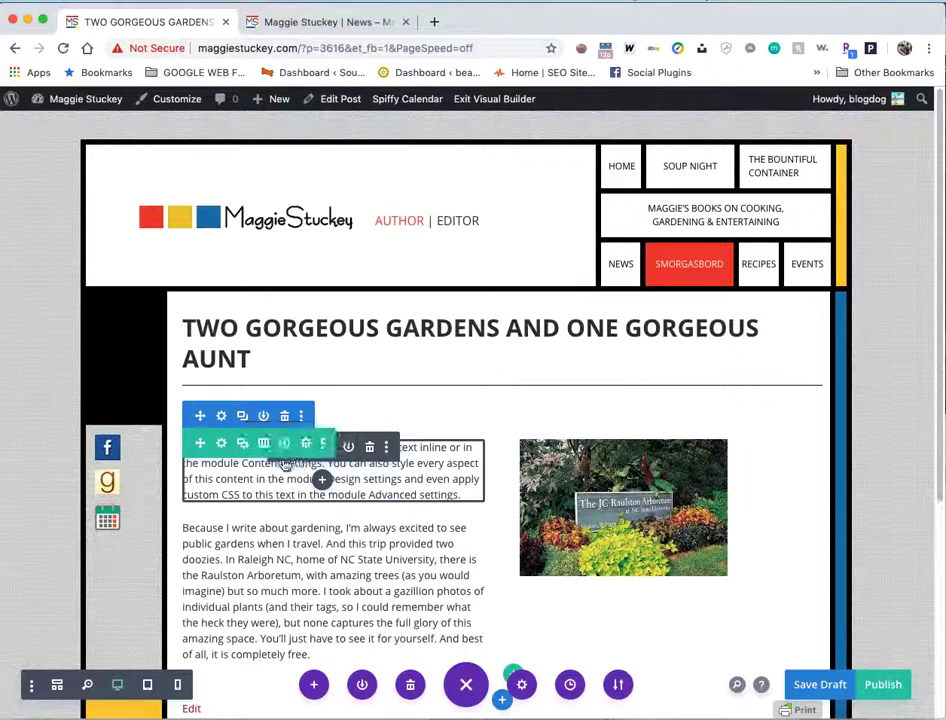
Delete the placeholder Text module above the arboretum paragraph and save the post.
left_click(370, 449)
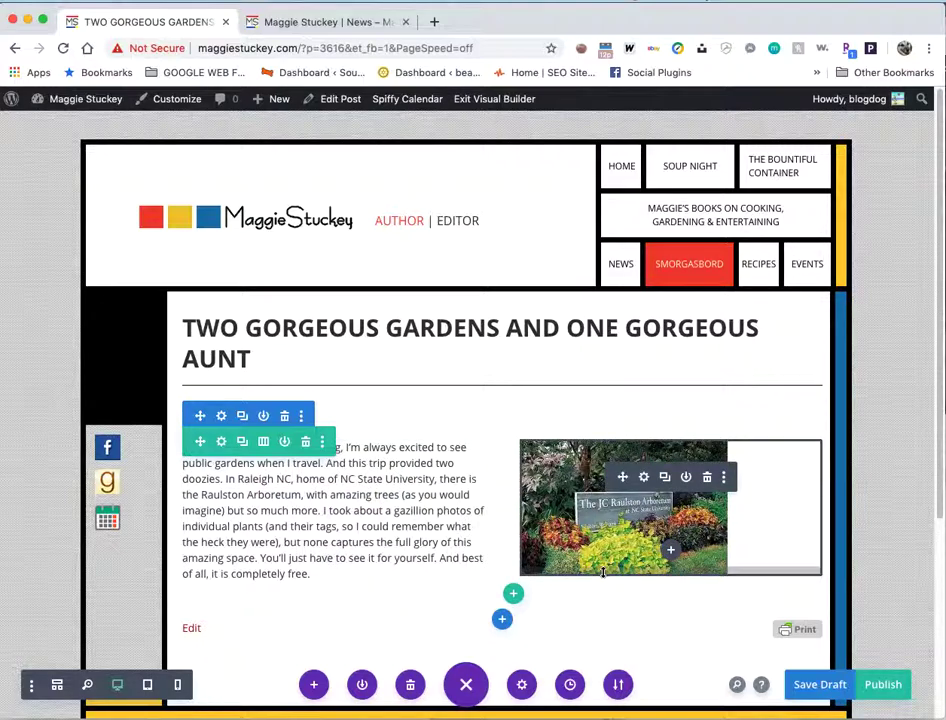
scroll(603, 587, "down", 4)
scroll(606, 591, "up", 2)
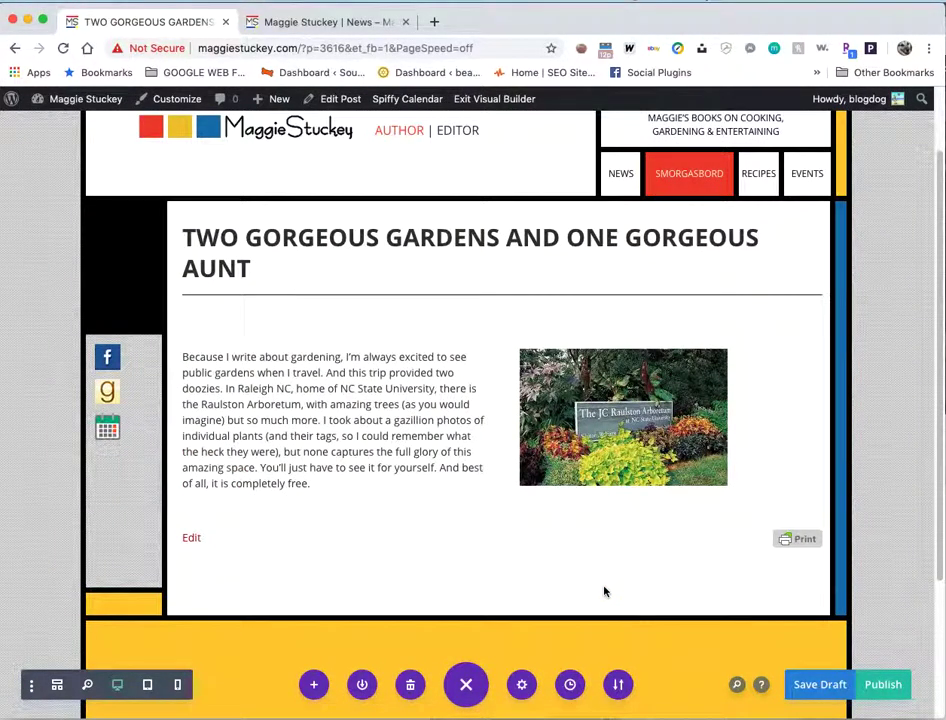
key("super+s")
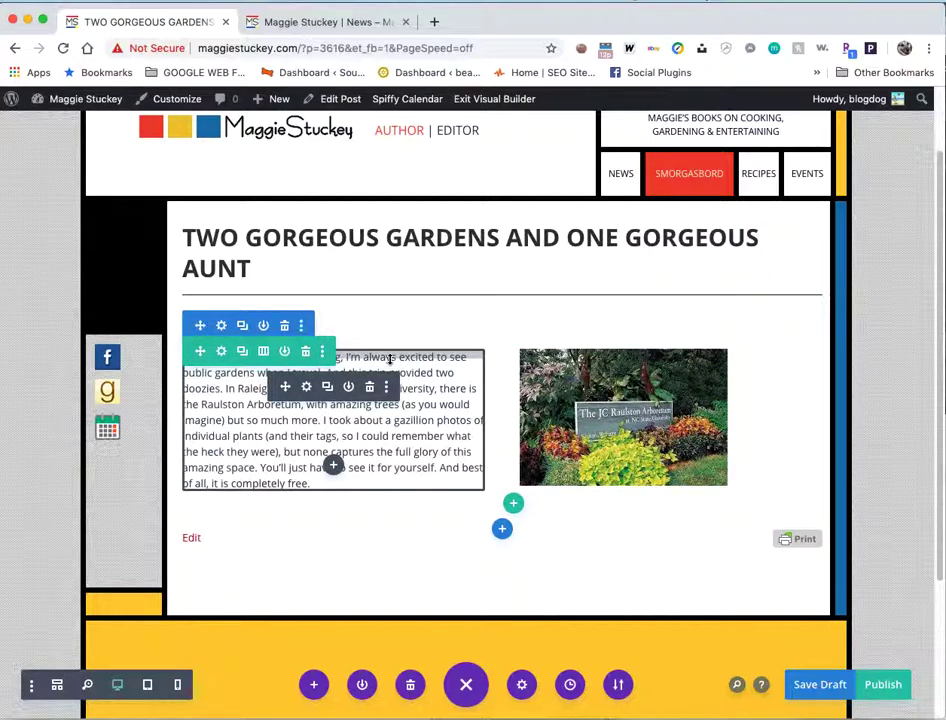
Insert an empty row with two equal columns below the arboretum row, without adding a module.
left_click(514, 504)
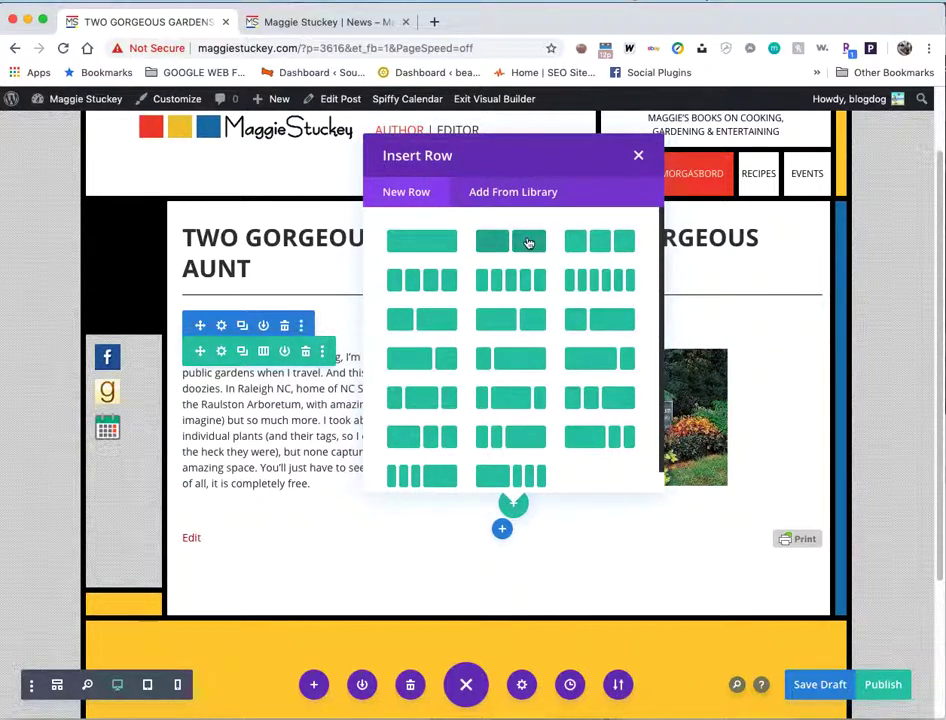
left_click(528, 243)
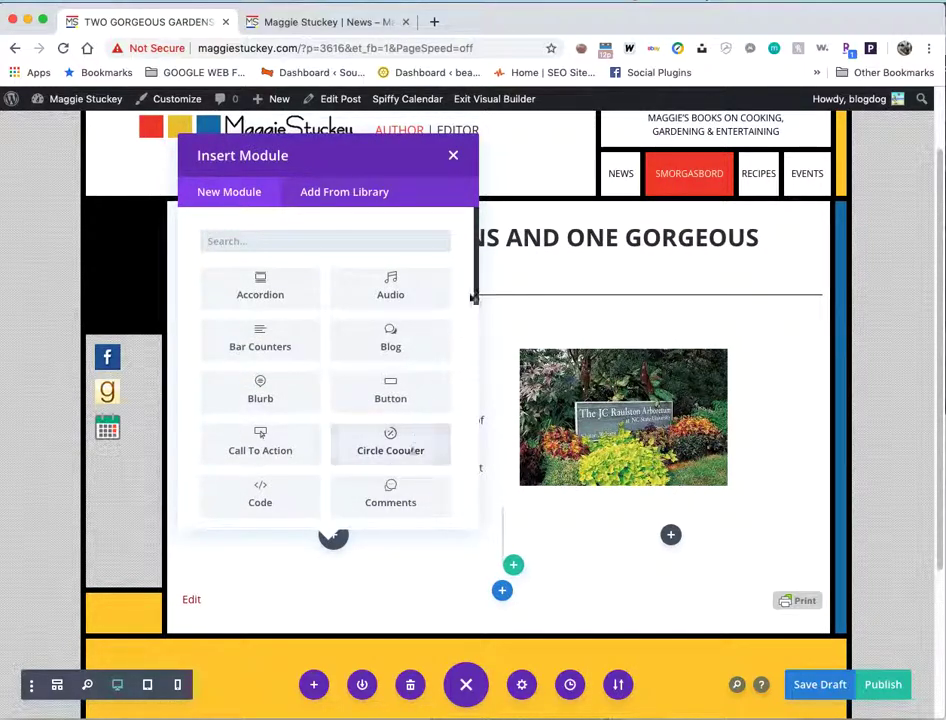
left_click(452, 157)
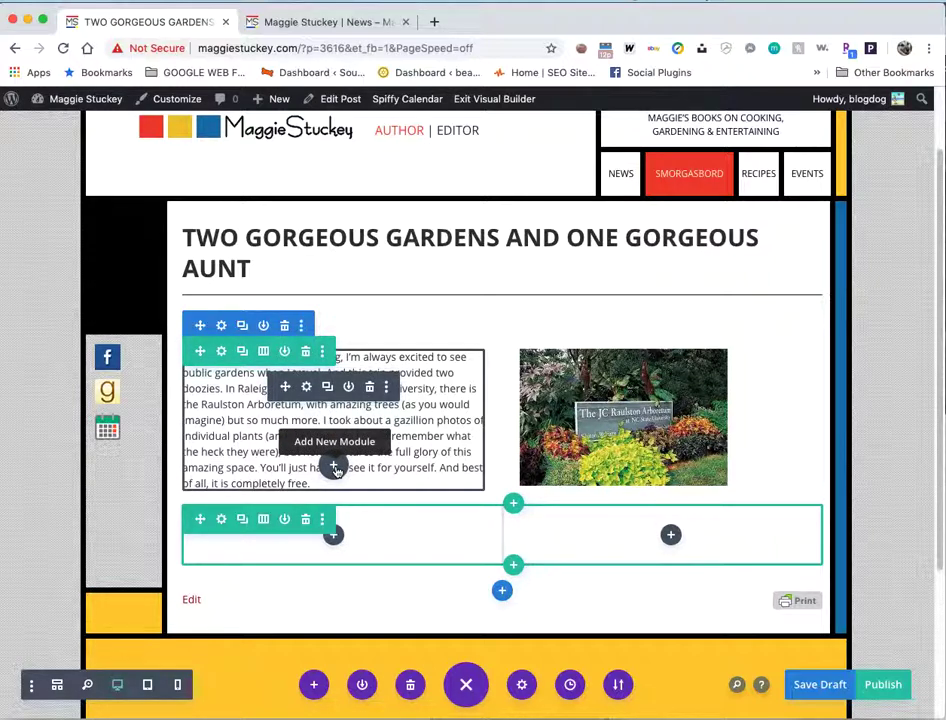
Duplicate the arboretum Text module and the arboretum sign Image module within the first row.
left_click(328, 388)
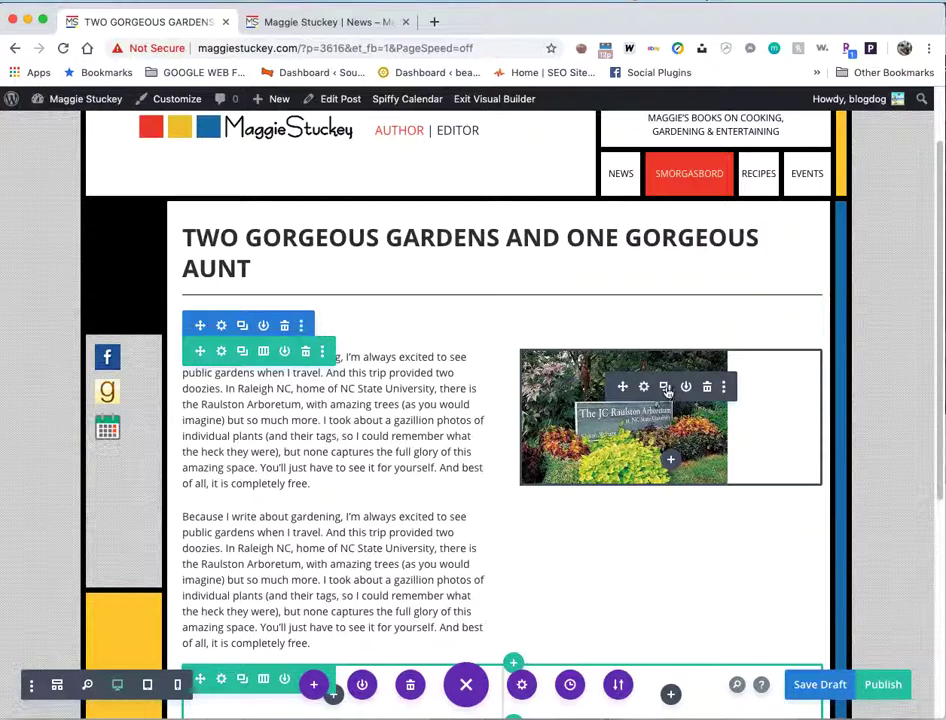
left_click(665, 387)
scroll(660, 520, "down", 3)
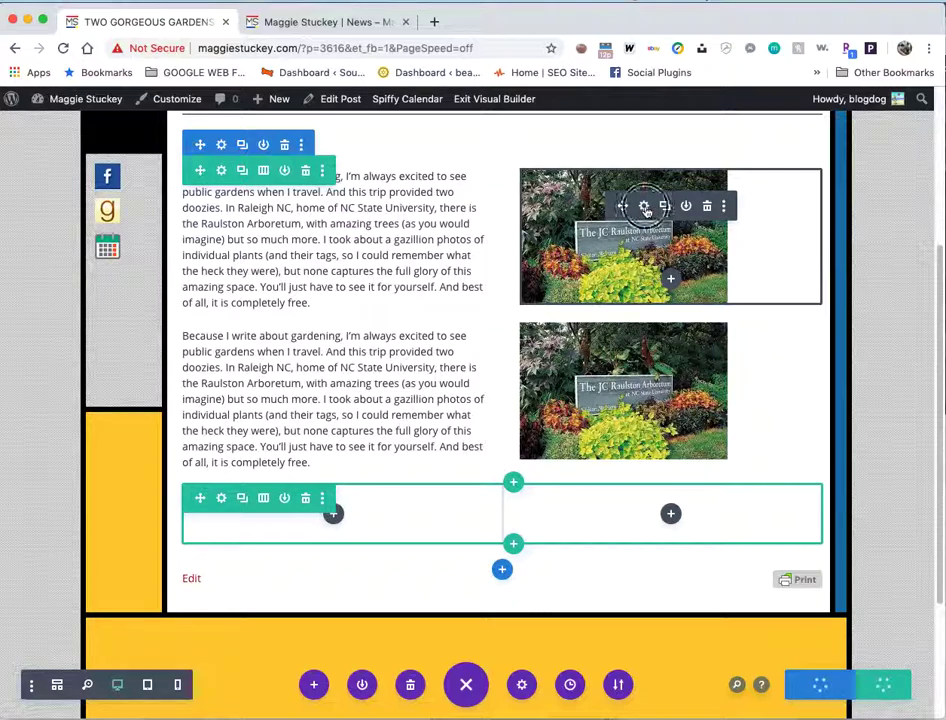
Try hartsville-6.jpg in the first row's upper Image module and save the module's settings.
left_click(644, 205)
left_click(150, 401)
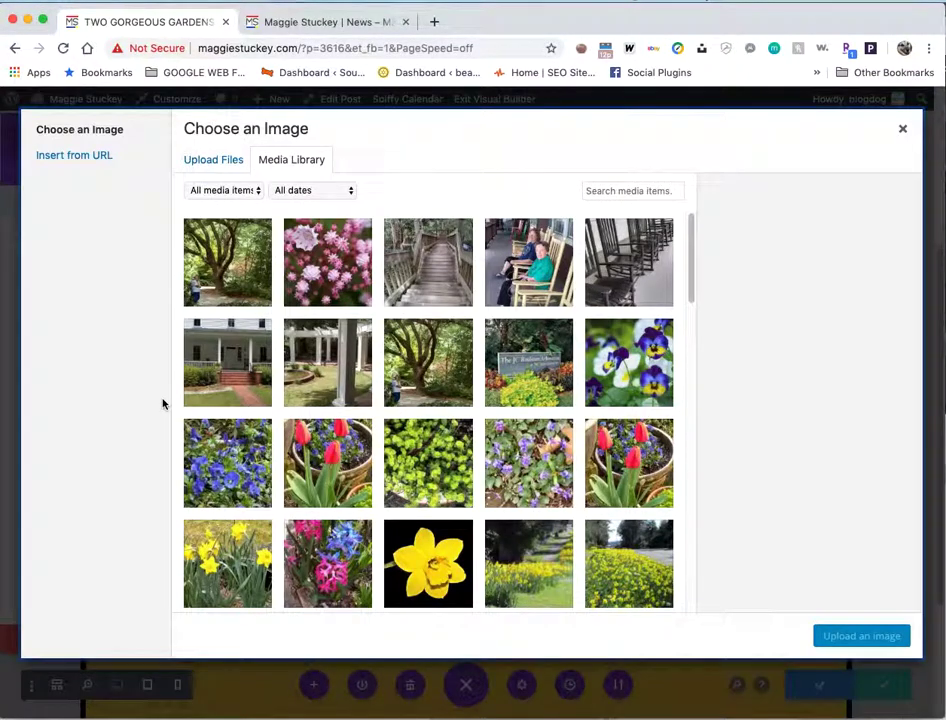
left_click(327, 262)
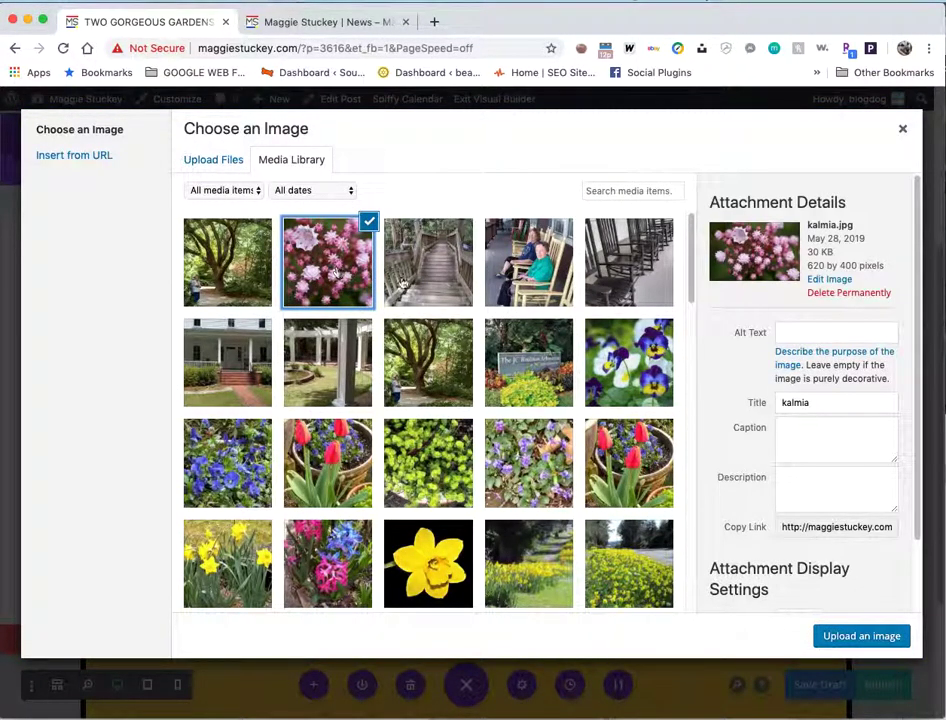
left_click(433, 270)
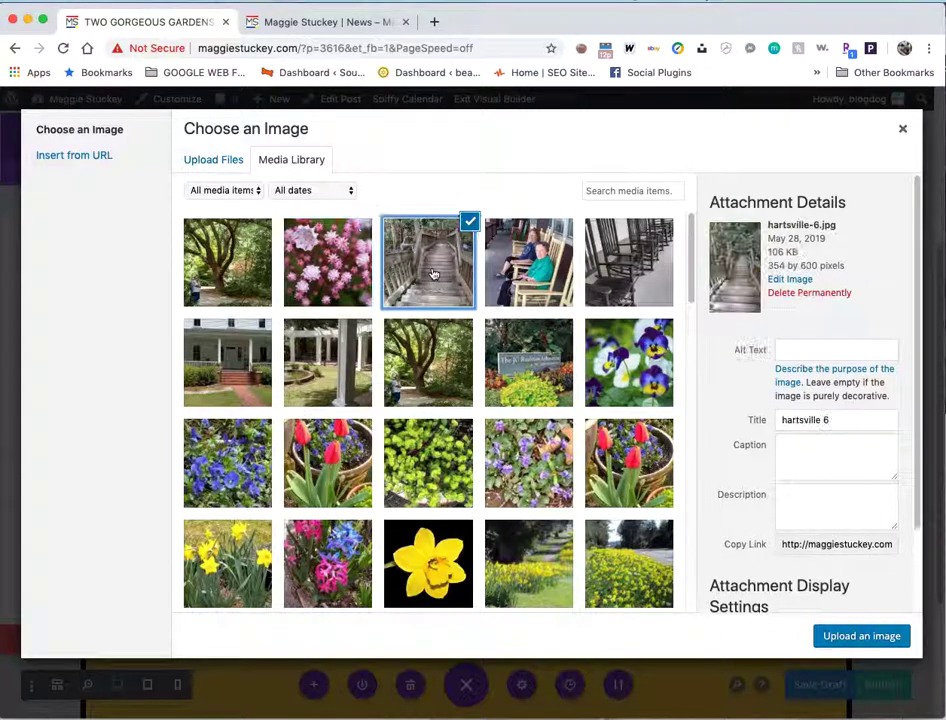
left_click(862, 636)
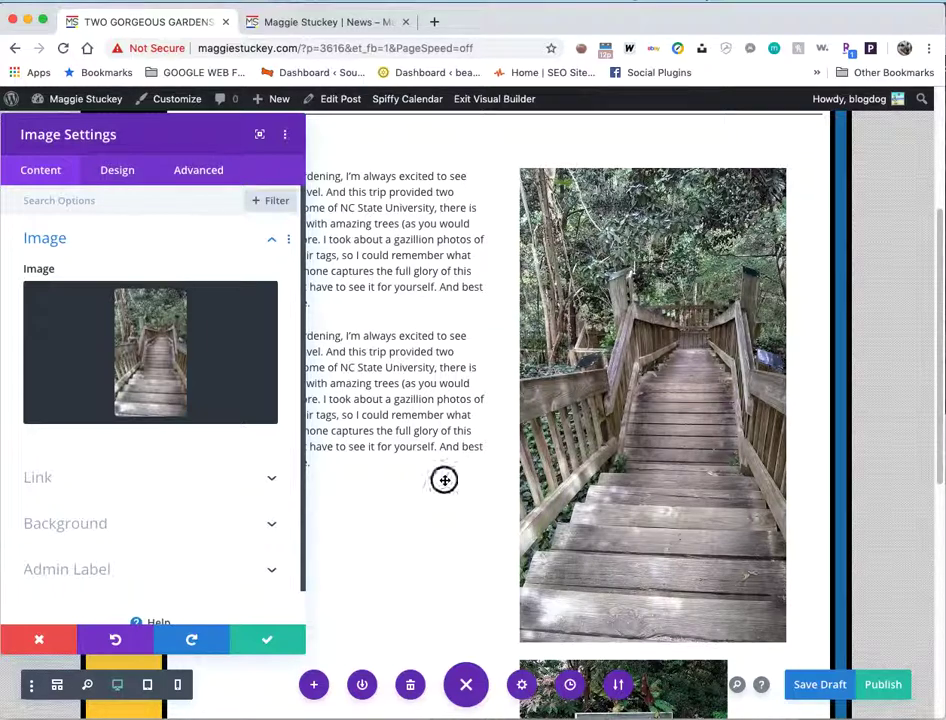
left_click(268, 642)
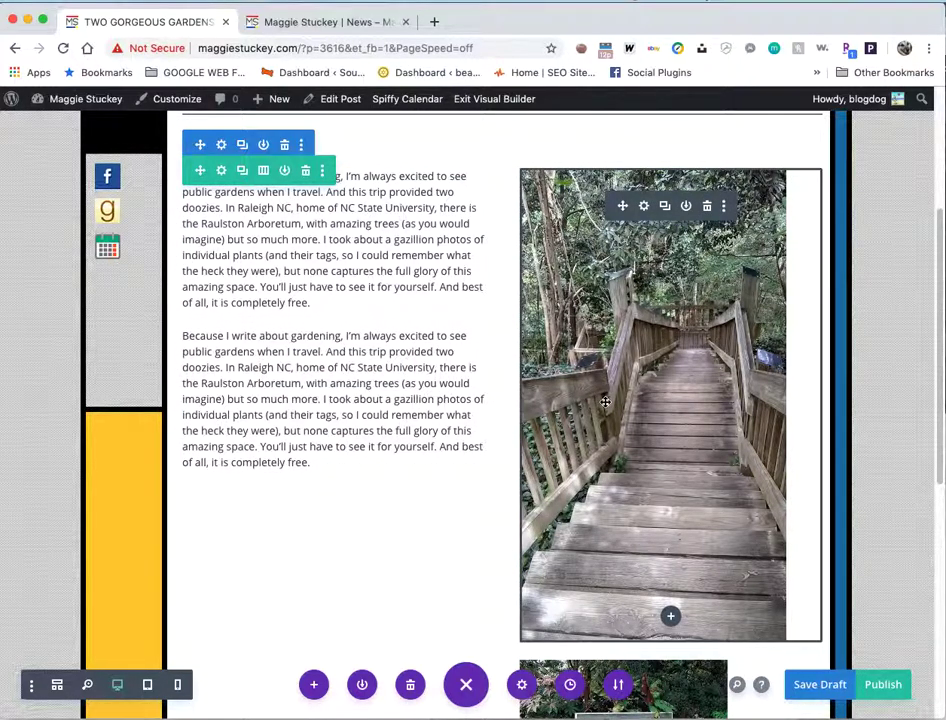
Switch the staircase Image module back to raleigh-arboretum-1.jpg and save its settings.
scroll(549, 578, "down", 7)
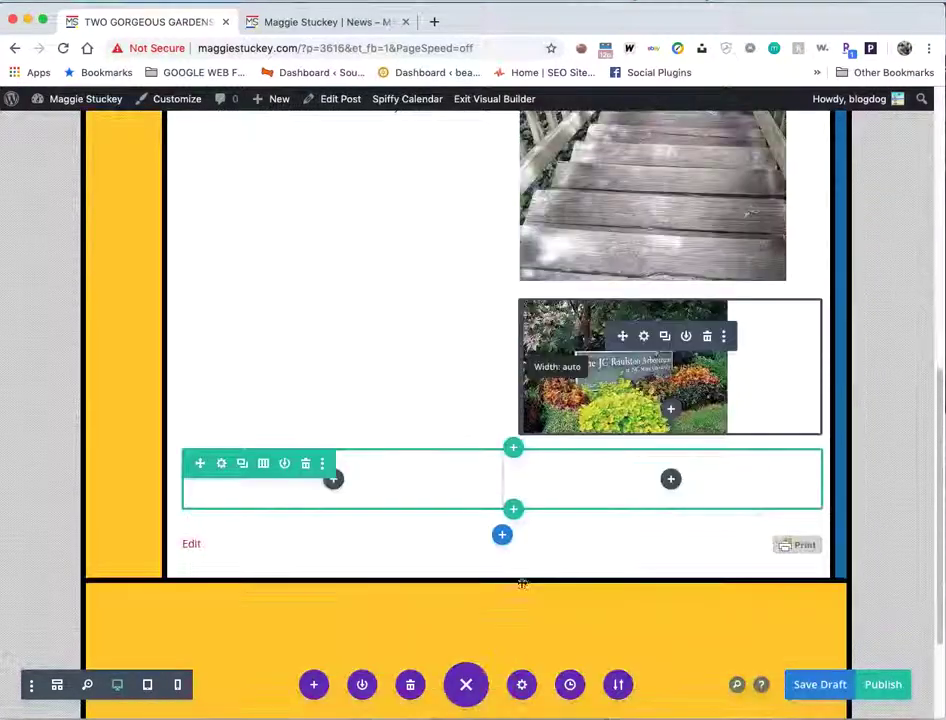
scroll(503, 485, "up", 4)
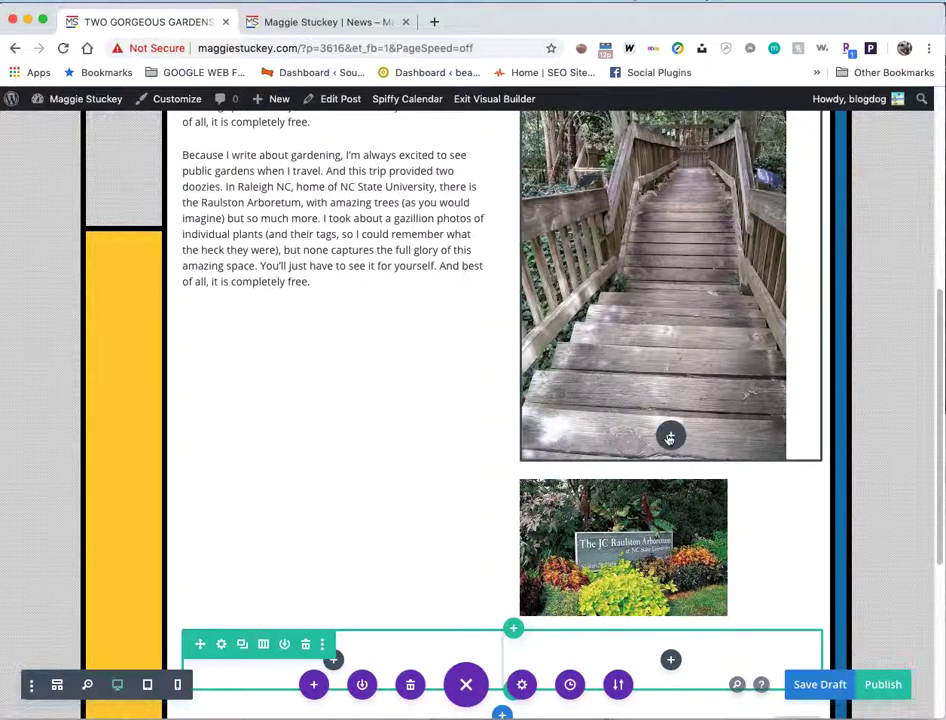
left_click(683, 323)
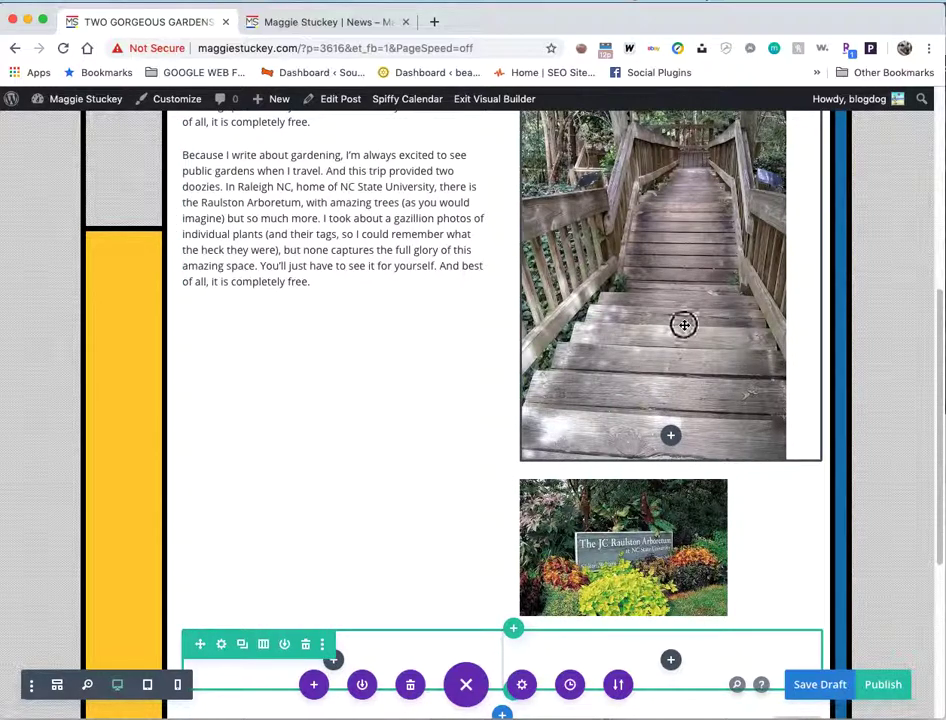
left_click(150, 342)
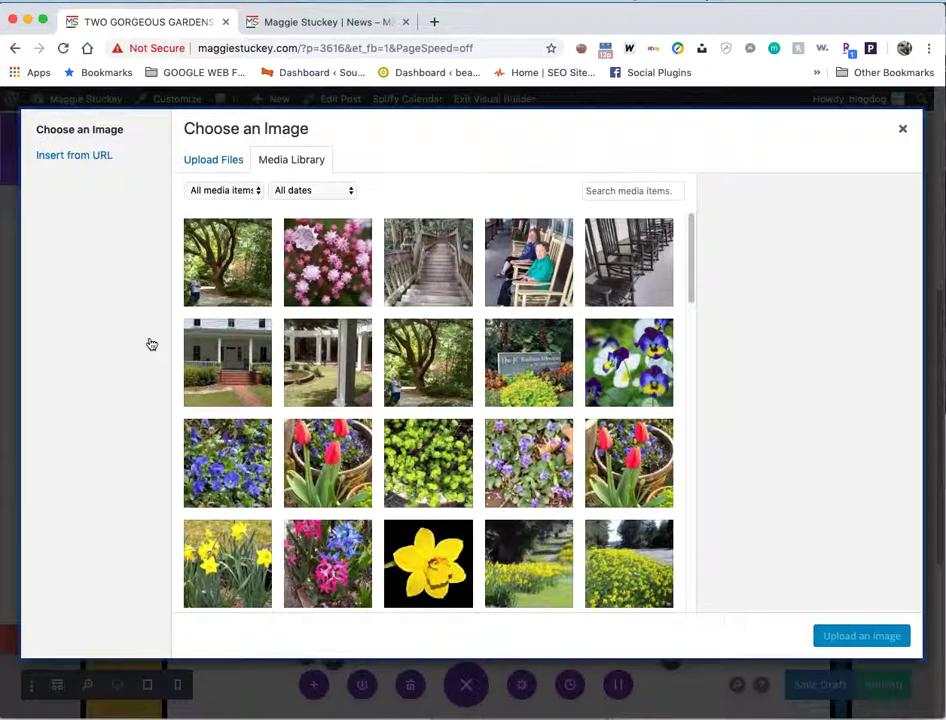
left_click(528, 360)
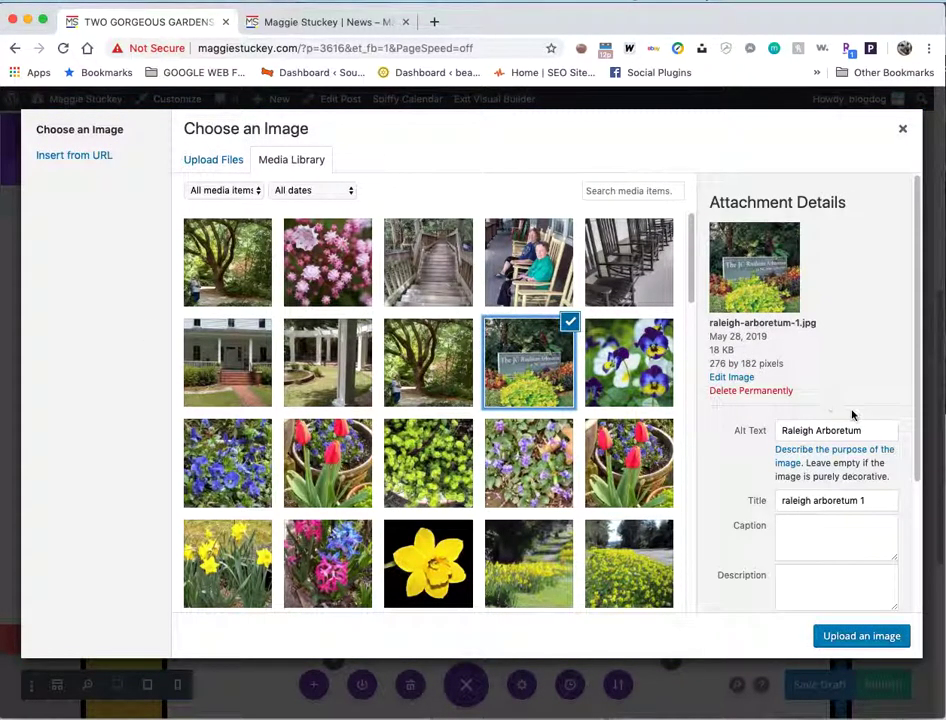
left_click(861, 636)
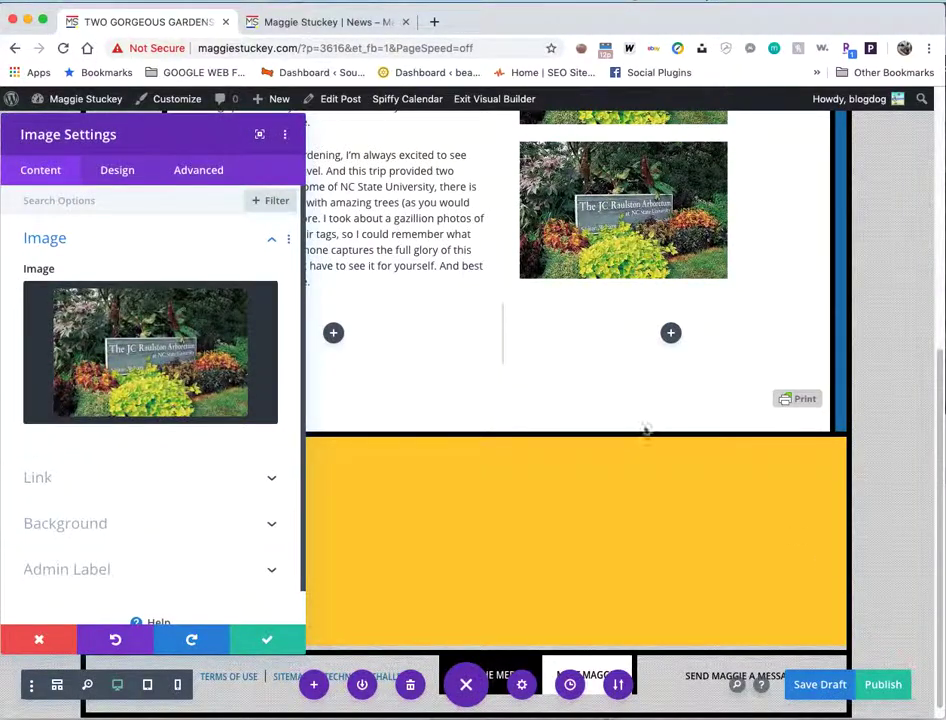
scroll(646, 428, "up", 5)
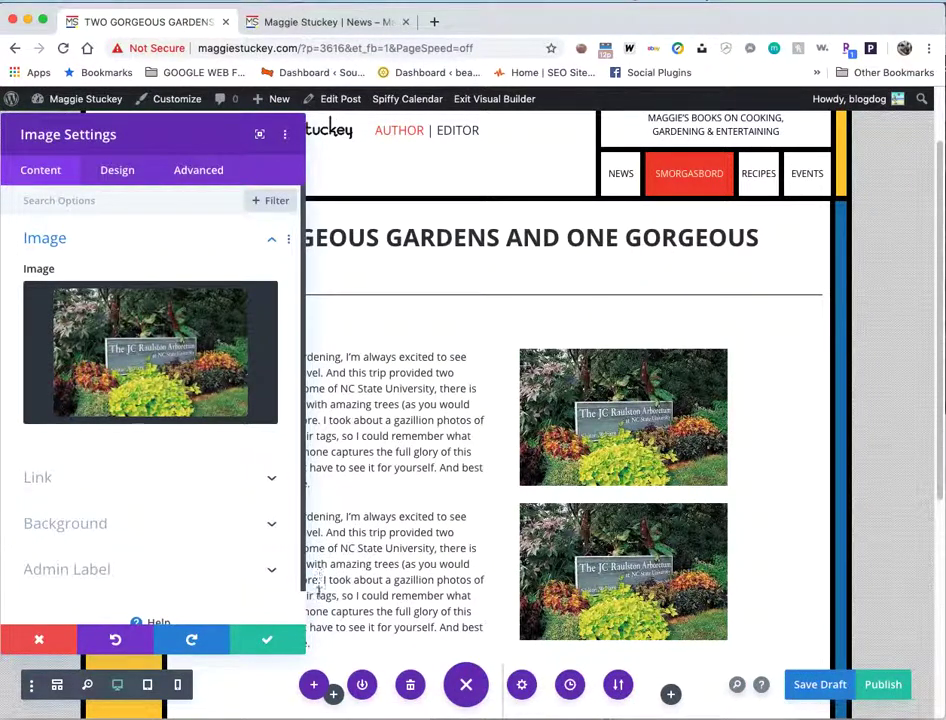
left_click(250, 641)
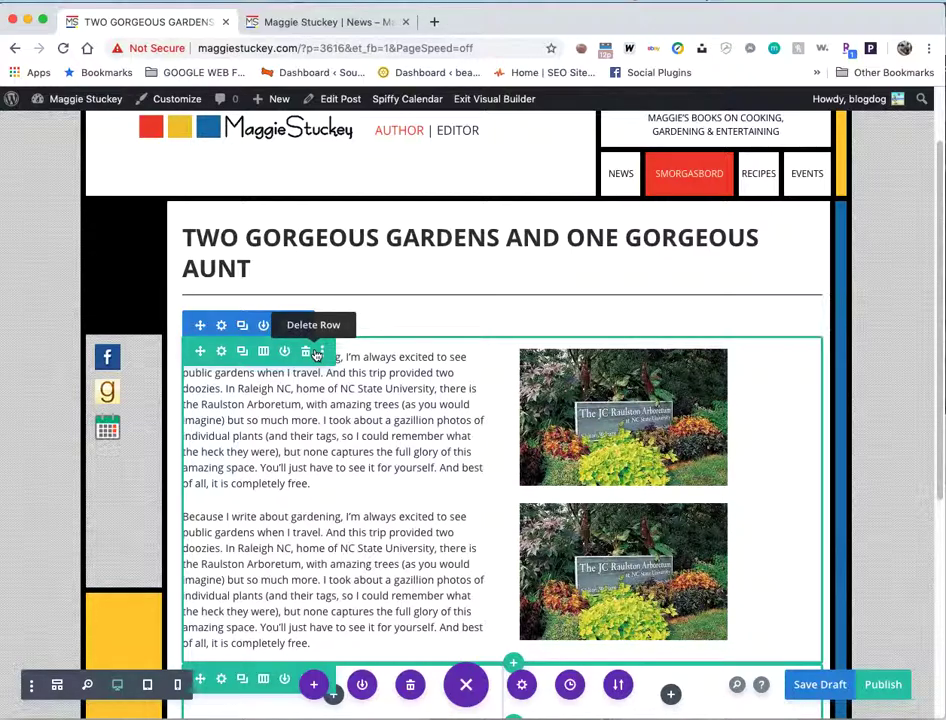
Move the duplicated Text and Image modules into the second row, stacking the image above the text in the second column.
scroll(480, 425, "down", 3)
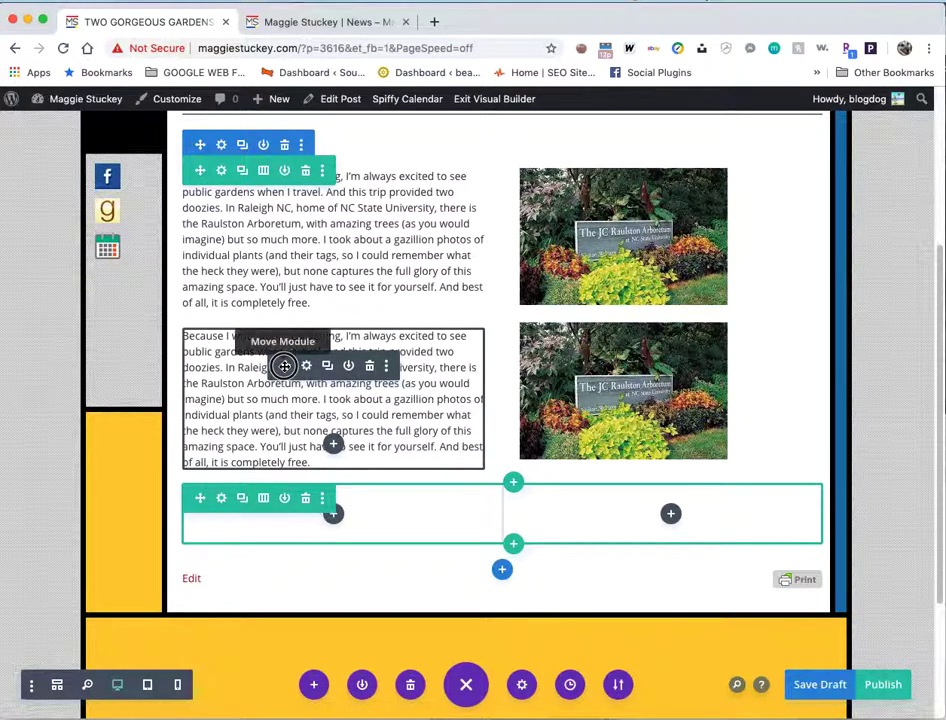
left_click_drag(284, 366, 672, 505)
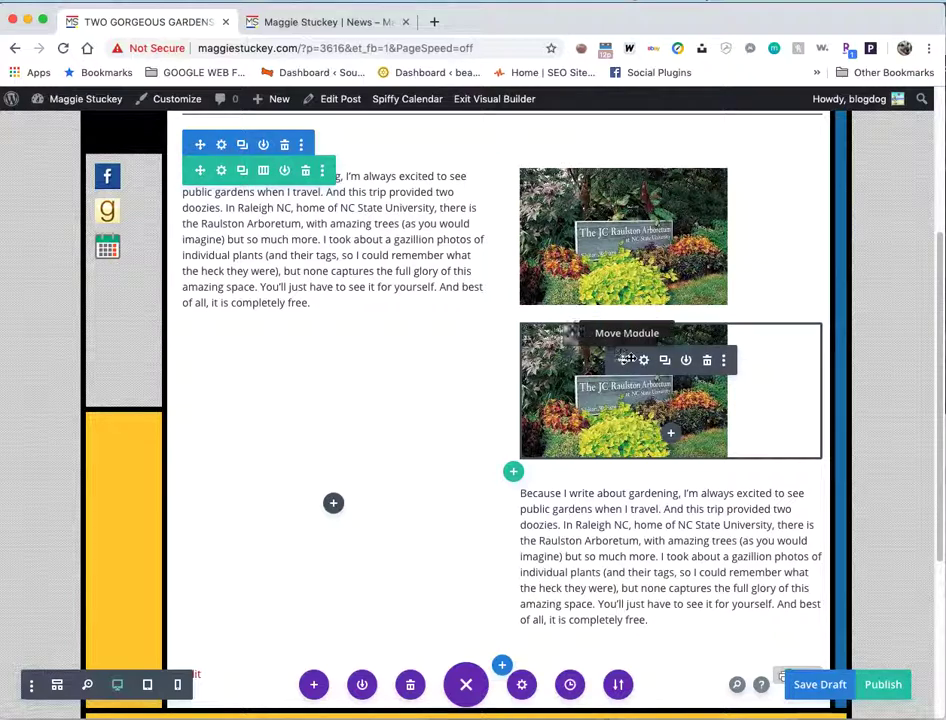
left_click_drag(623, 359, 321, 357)
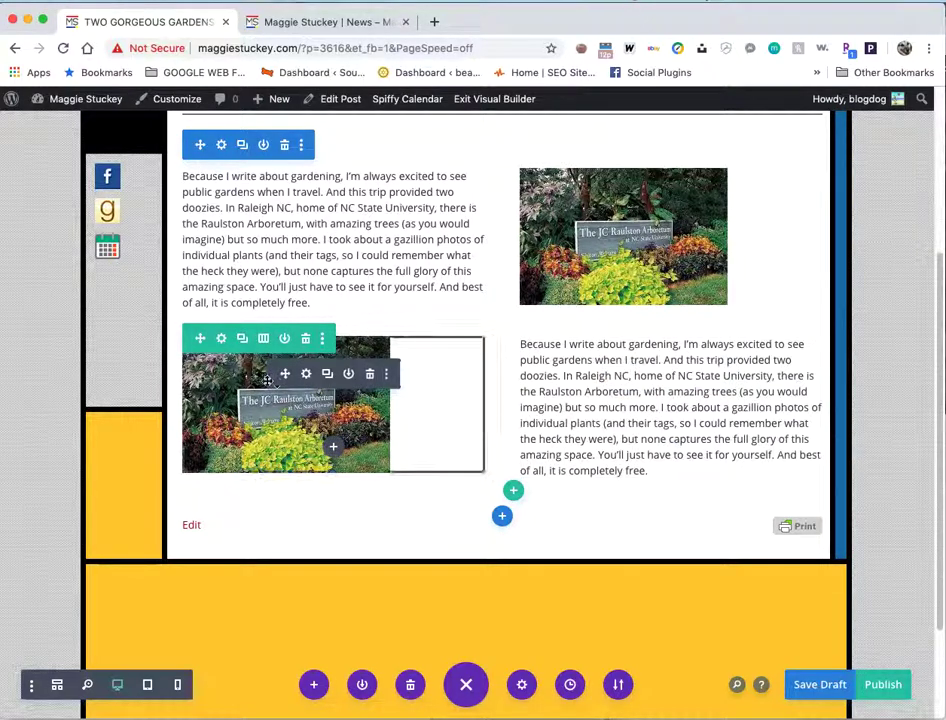
left_click_drag(285, 375, 645, 393)
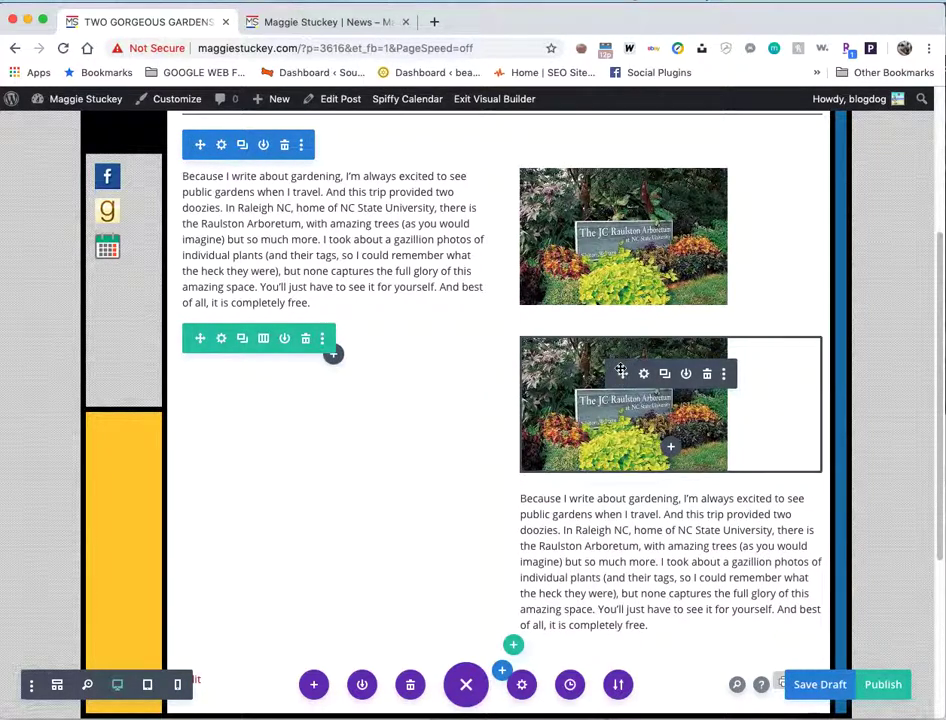
Move the second row's Image module into the first column, then switch to Word and copy the Hartsville SC paragraph without its red annotation.
left_click_drag(621, 371, 328, 360)
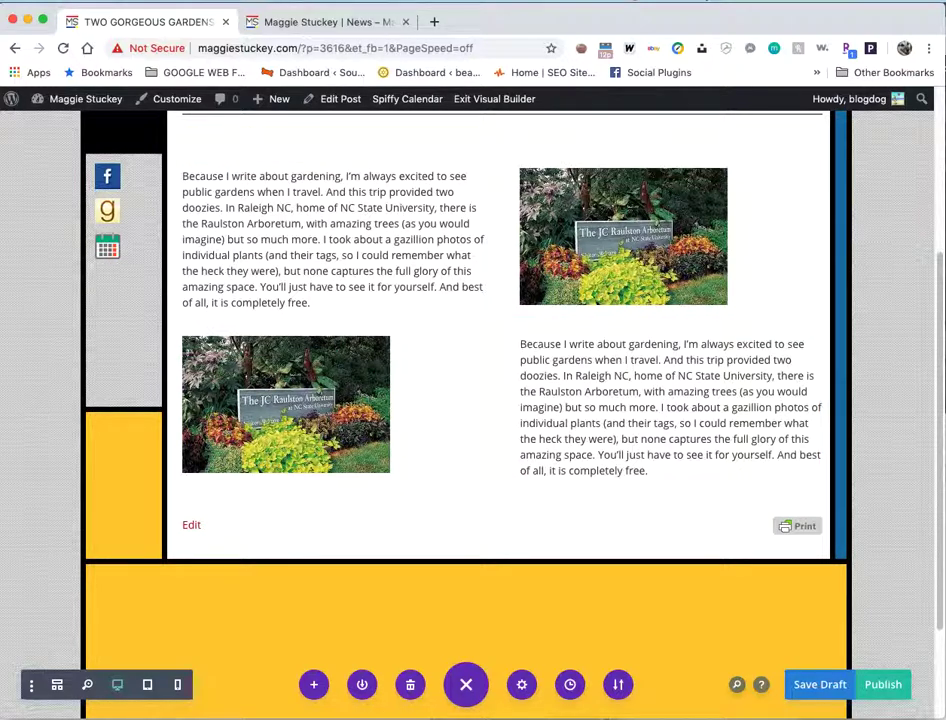
key("super+Tab")
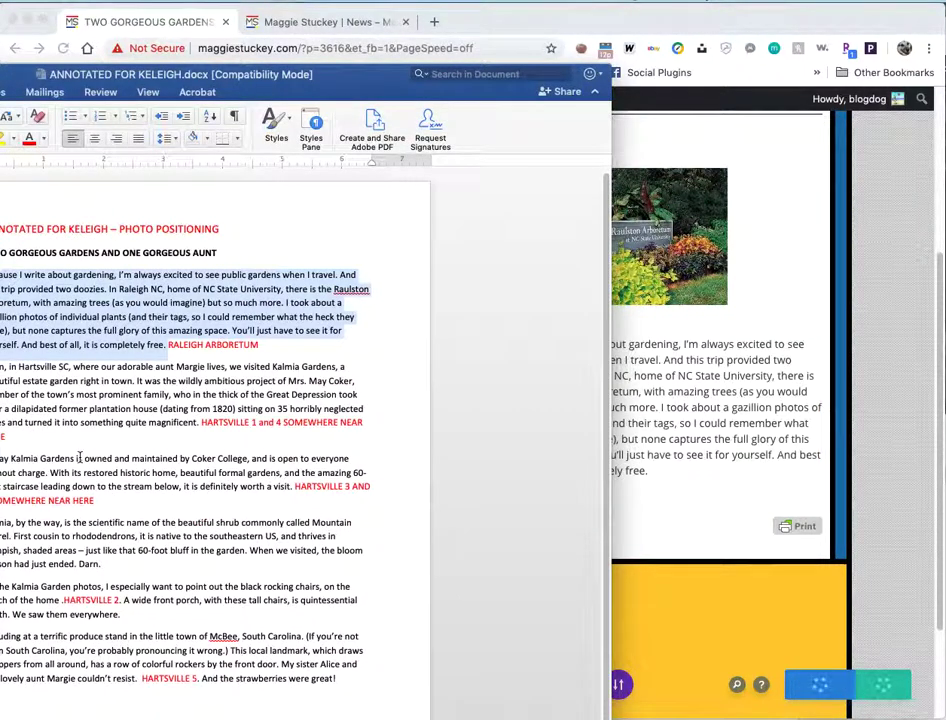
left_click(80, 457)
left_click_drag(199, 422, 6, 368)
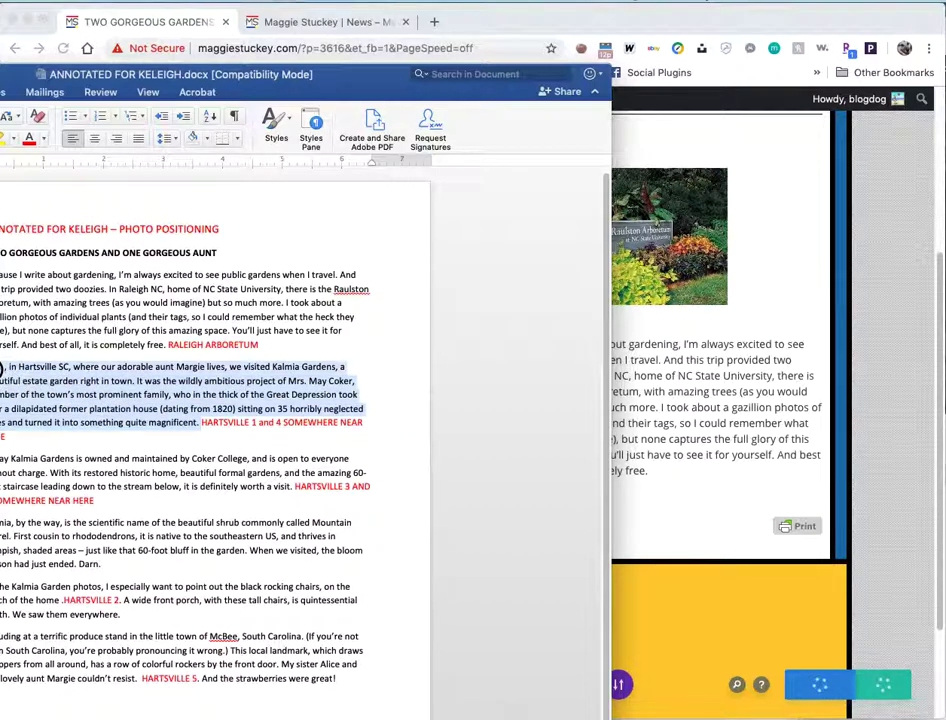
right_click(70, 388)
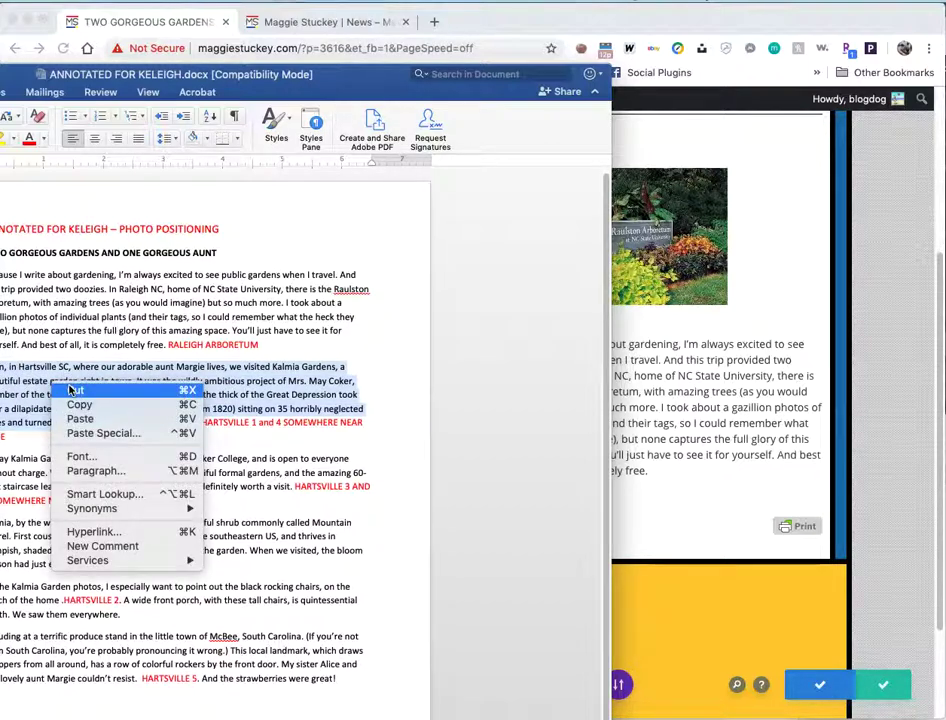
left_click(140, 404)
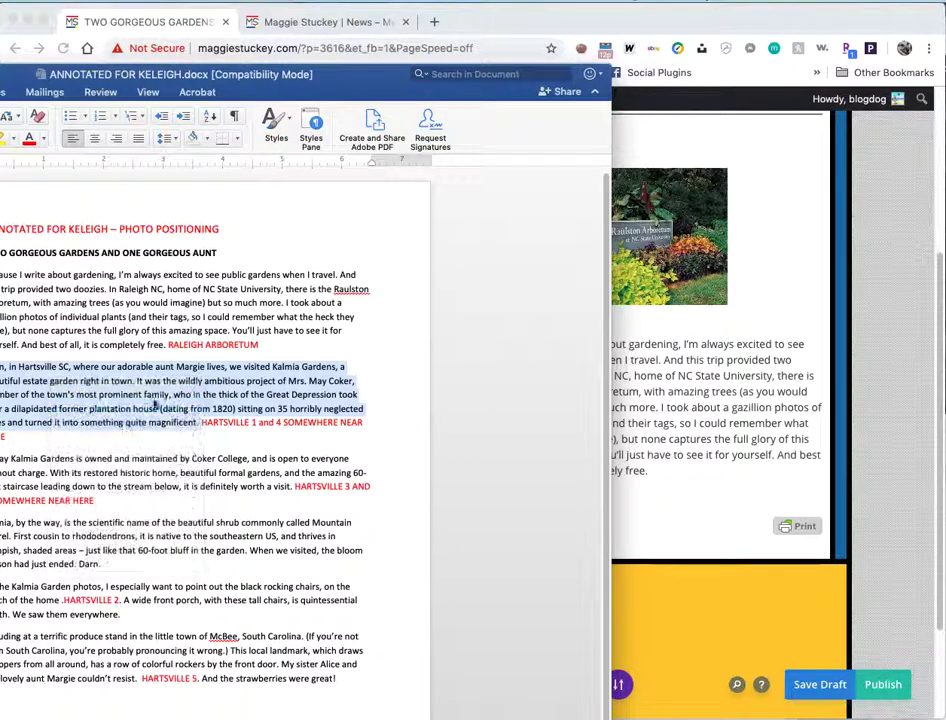
Back in Chrome, replace the second row's Text module body with the copied Hartsville paragraph and save the module's settings.
left_click(760, 463)
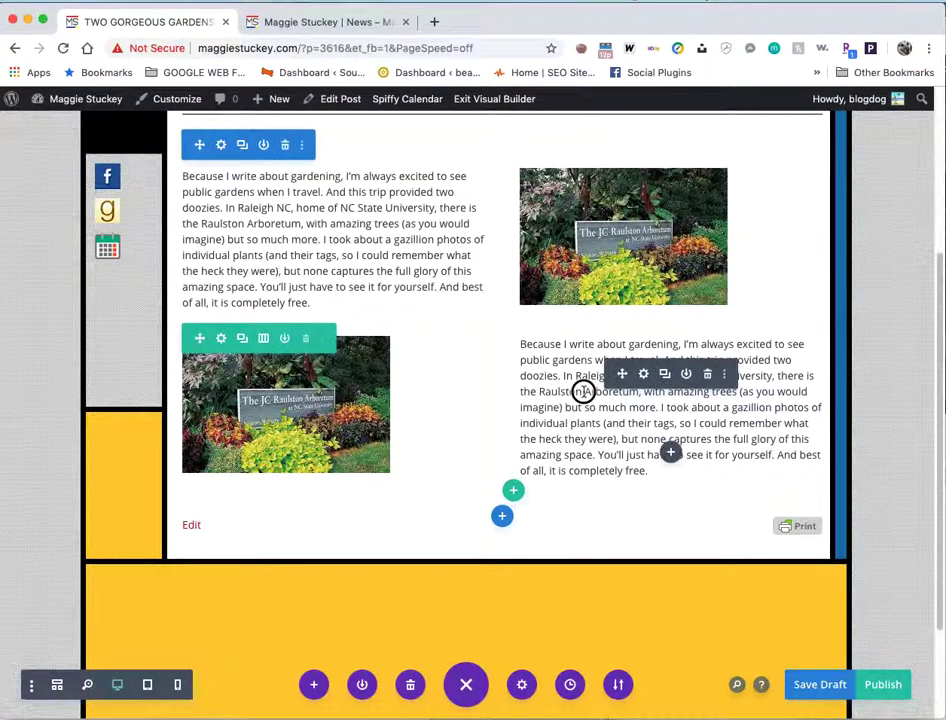
left_click(543, 393)
left_click(484, 424)
mouse_move(622, 393)
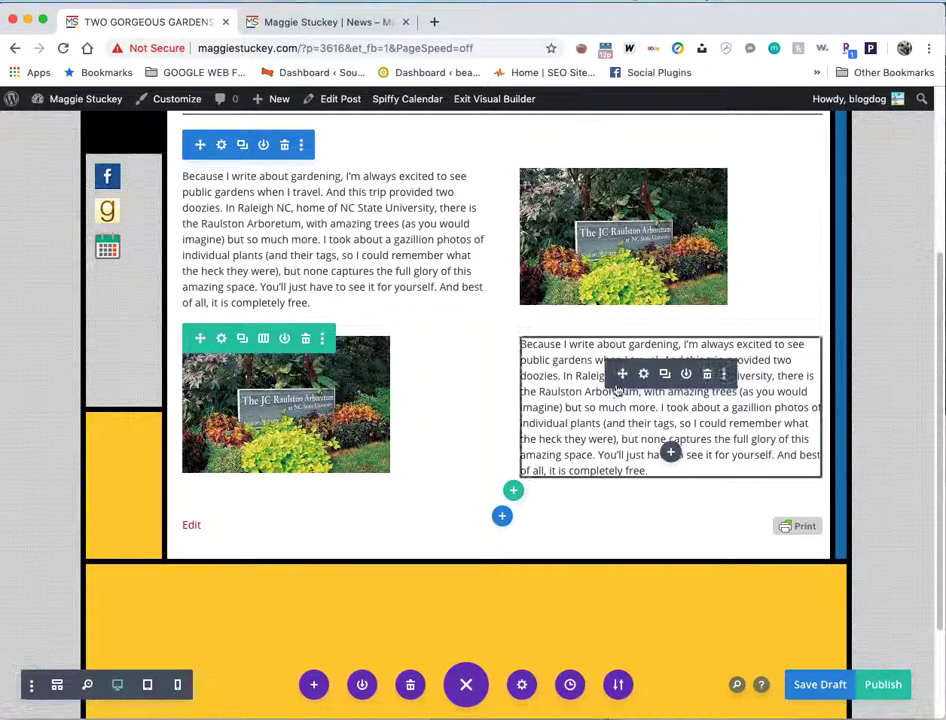
left_click(644, 375)
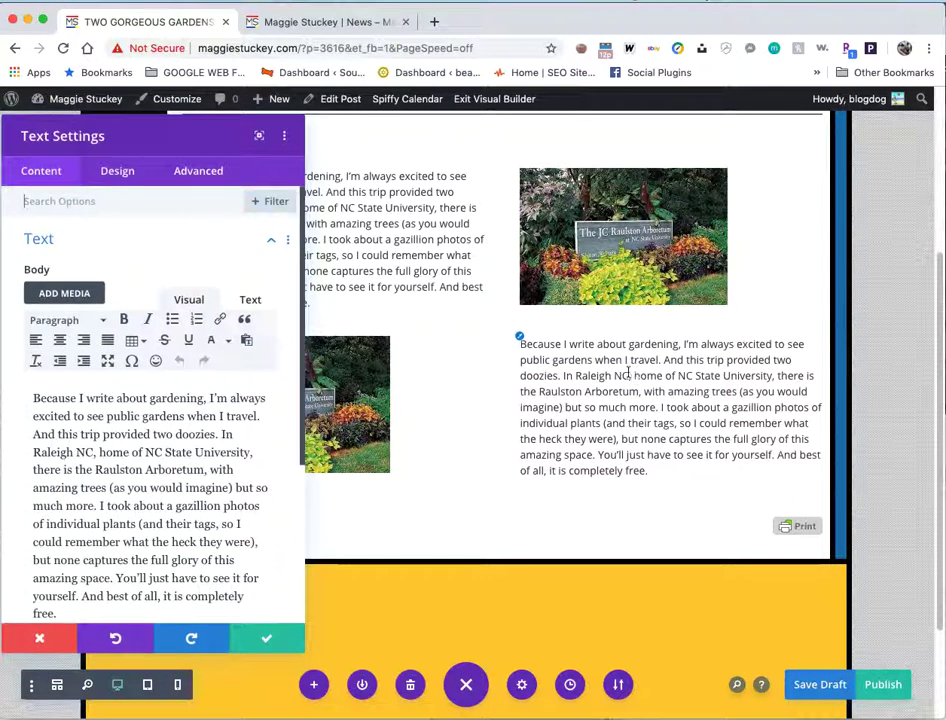
key("super+a")
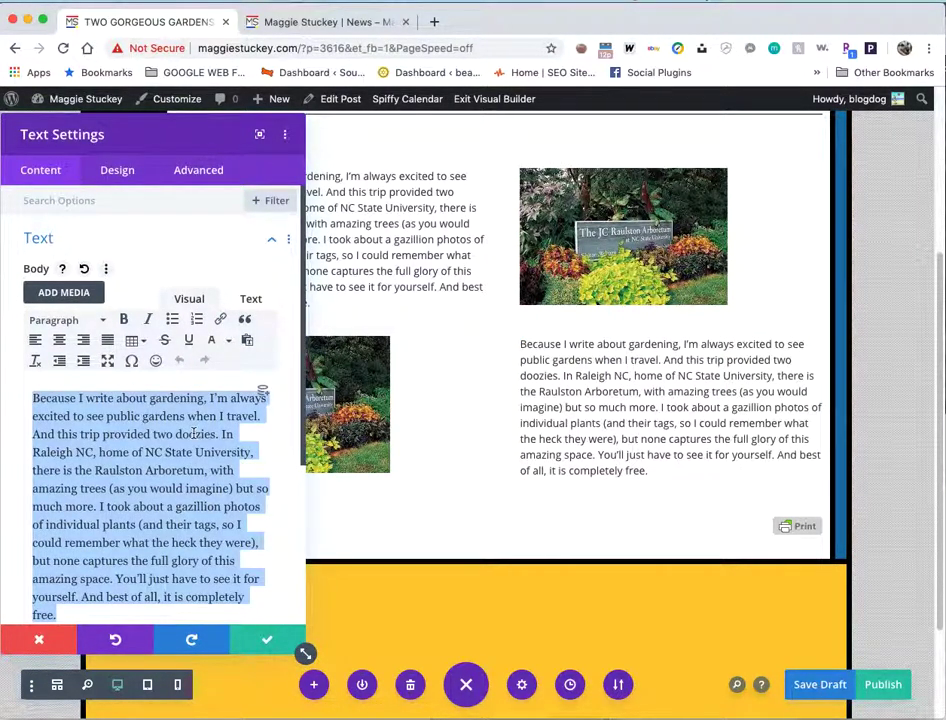
key("super+x")
key("super+v")
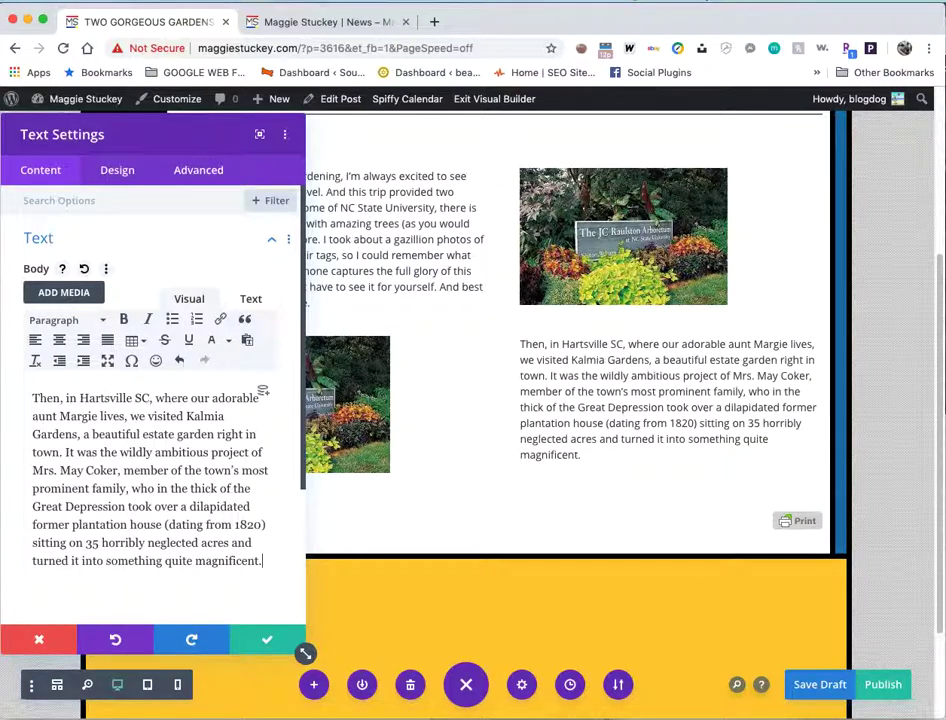
left_click(266, 639)
Replace the second row's first-column image with the May 28, 2019 hartsville-1.jpg and save the module's settings.
key("super+Tab")
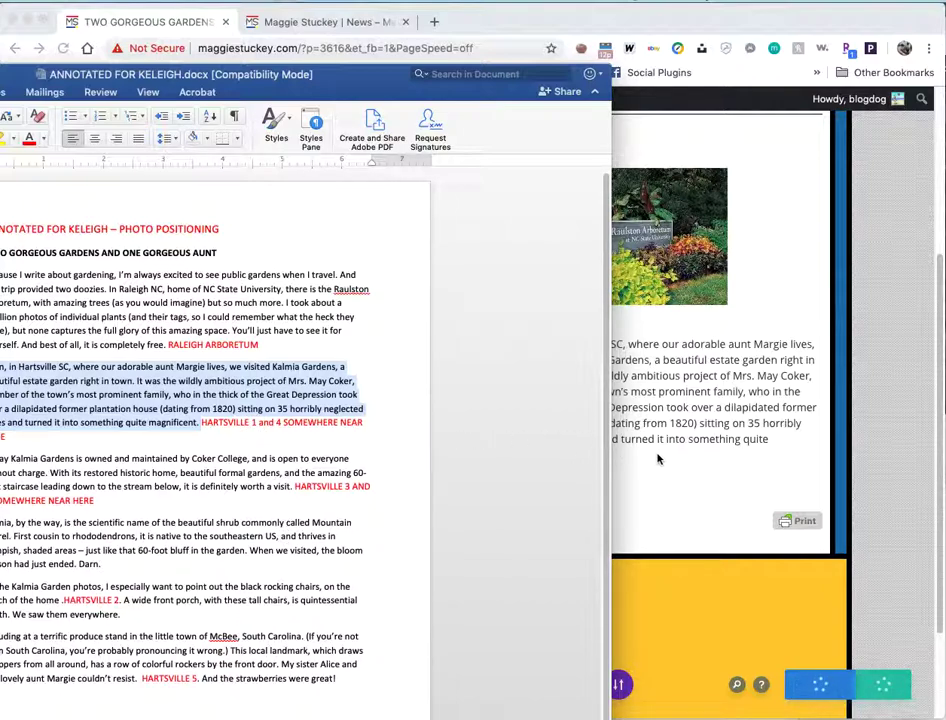
left_click(690, 455)
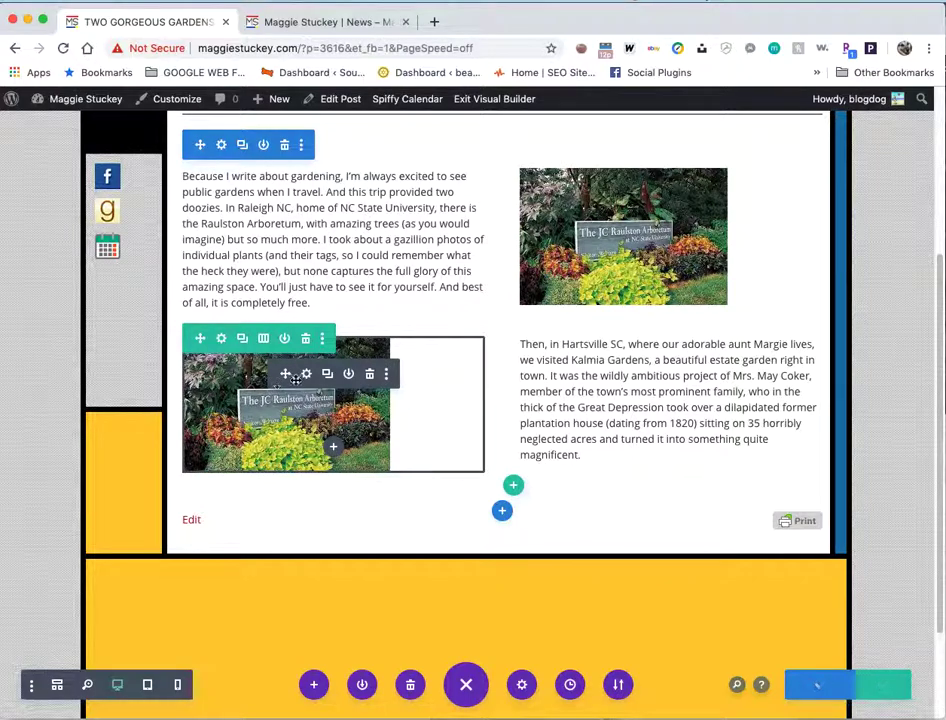
left_click(308, 374)
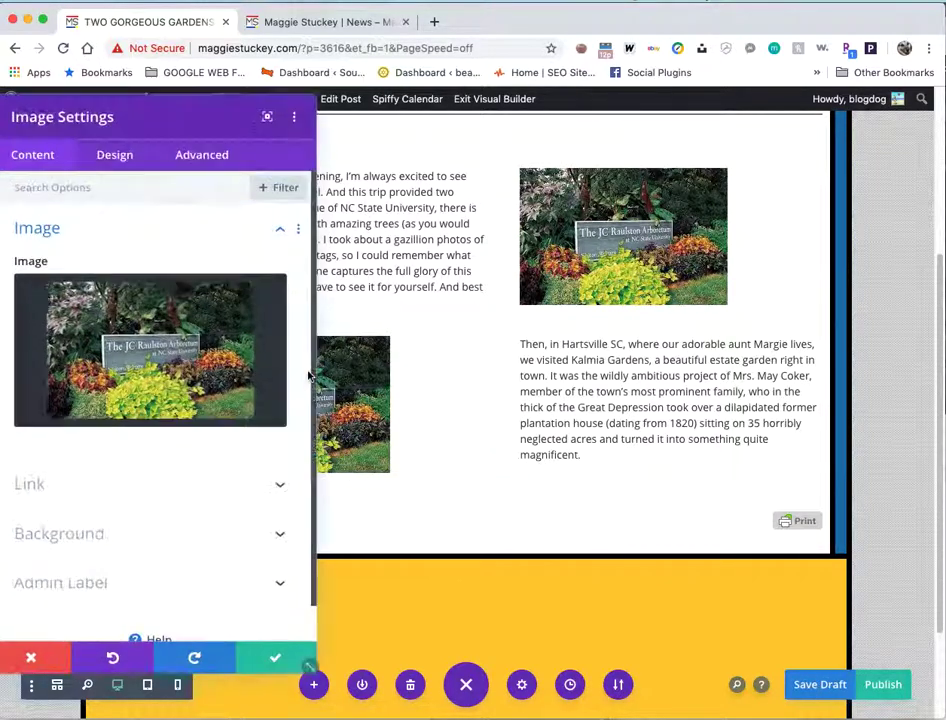
left_click(184, 330)
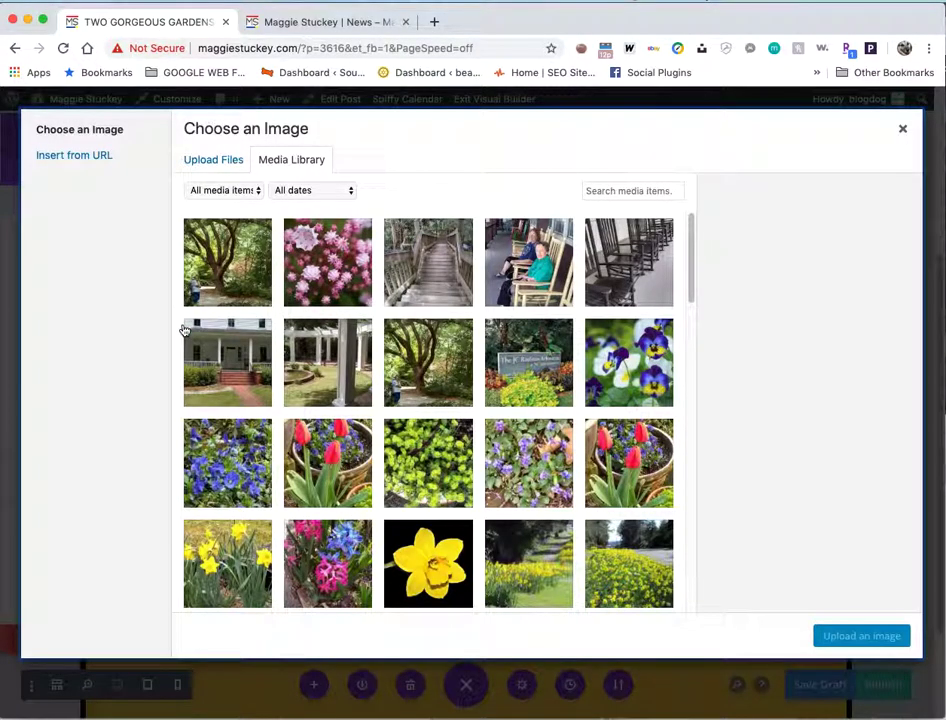
left_click(428, 262)
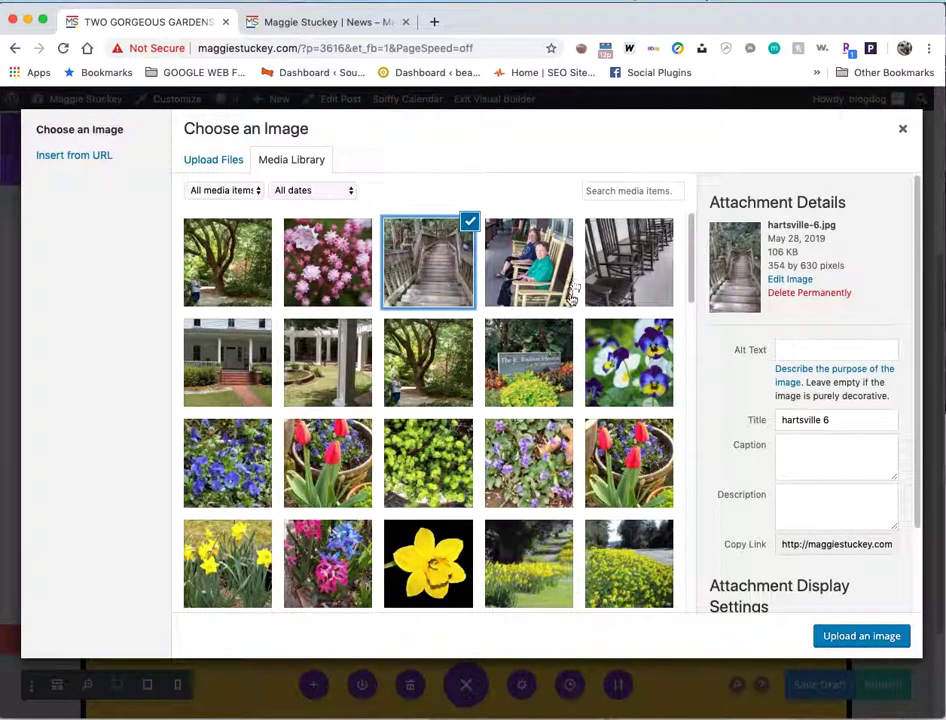
left_click(424, 378)
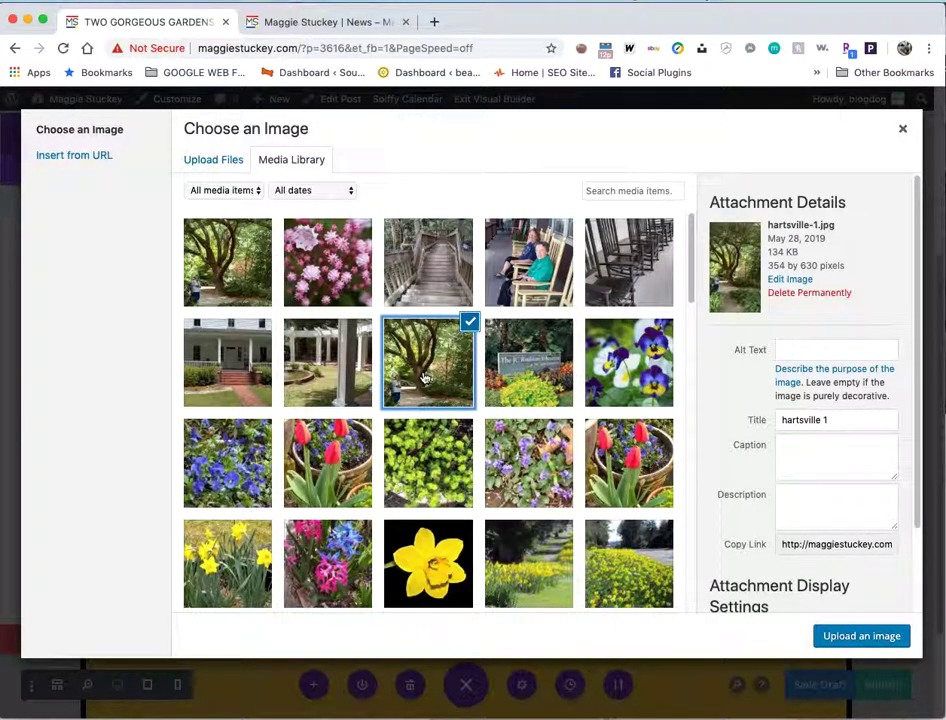
left_click(871, 636)
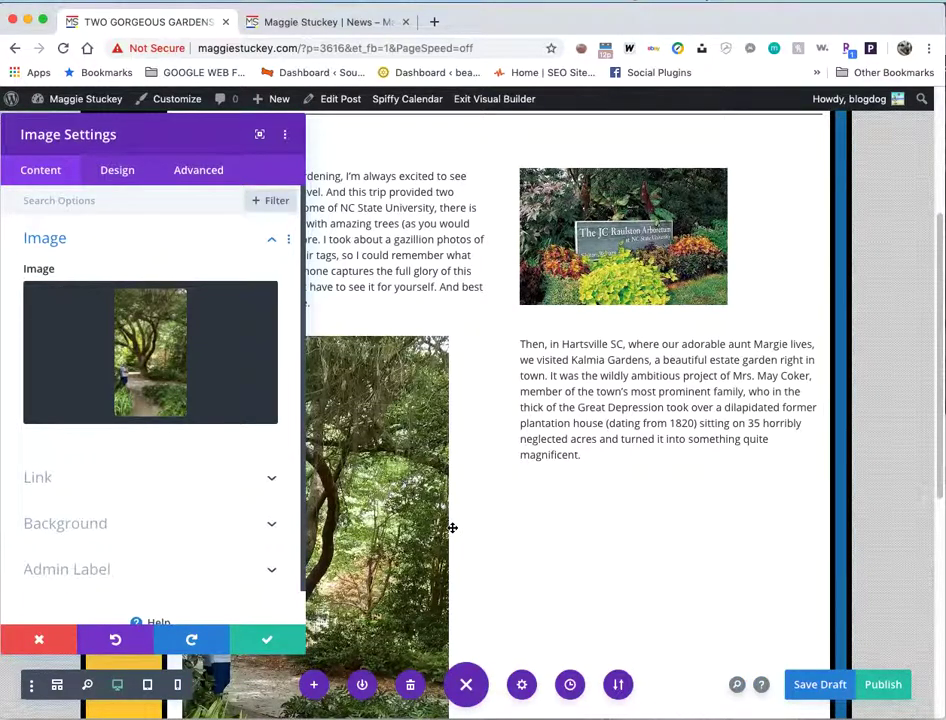
left_click(267, 638)
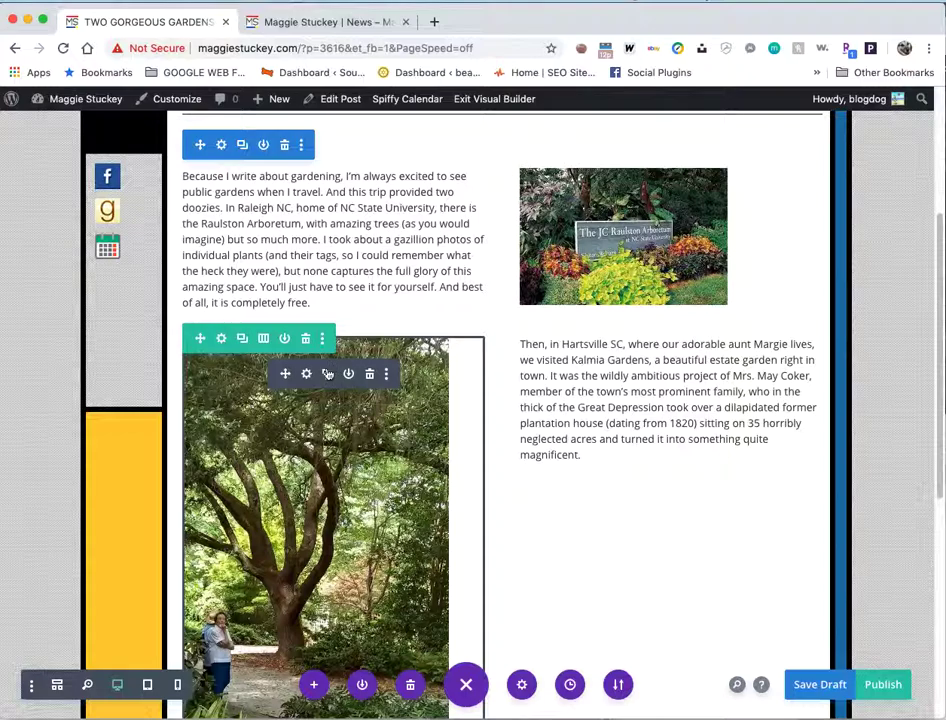
Duplicate the tree Image module and place the copy below the Hartsville text in the second column.
scroll(367, 440, "down", 5)
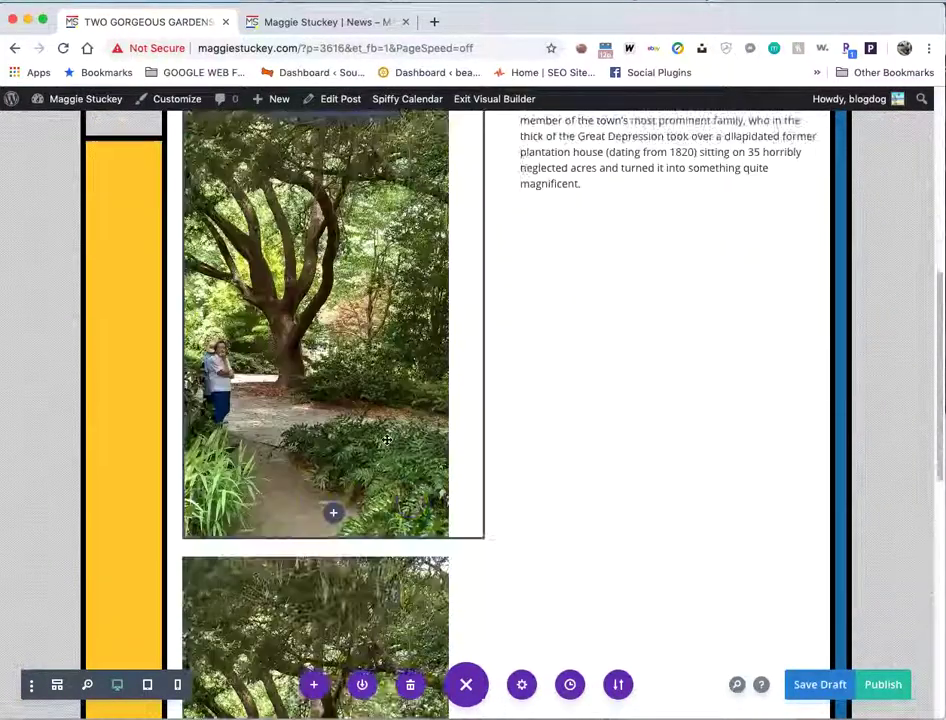
left_click_drag(286, 594, 674, 211)
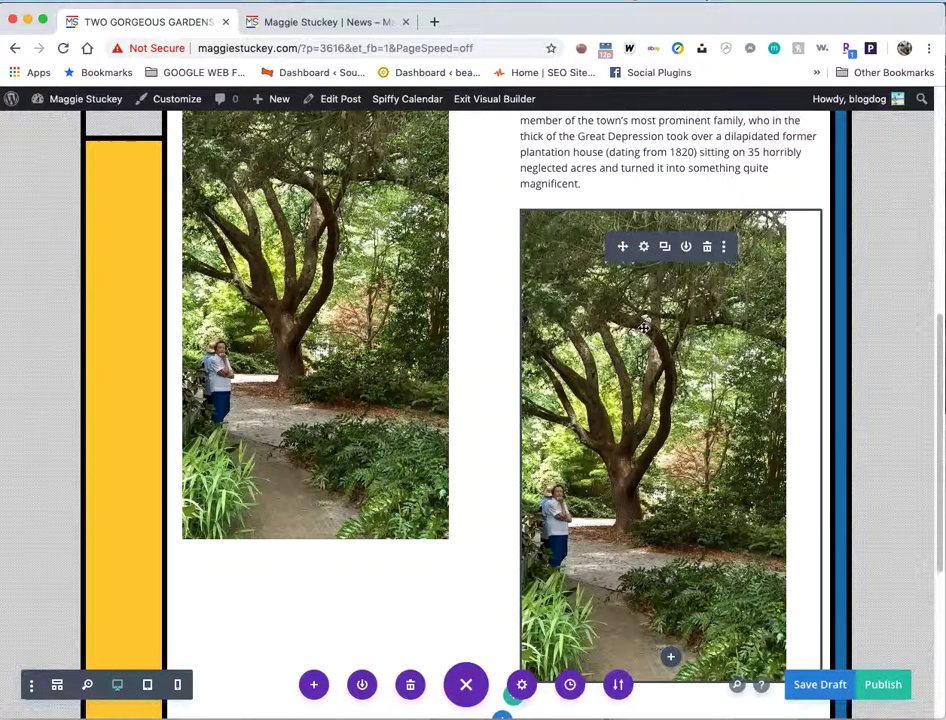
Compare the garden photos in the media library for the duplicated Image module and select hartsville-4.jpg.
left_click(645, 247)
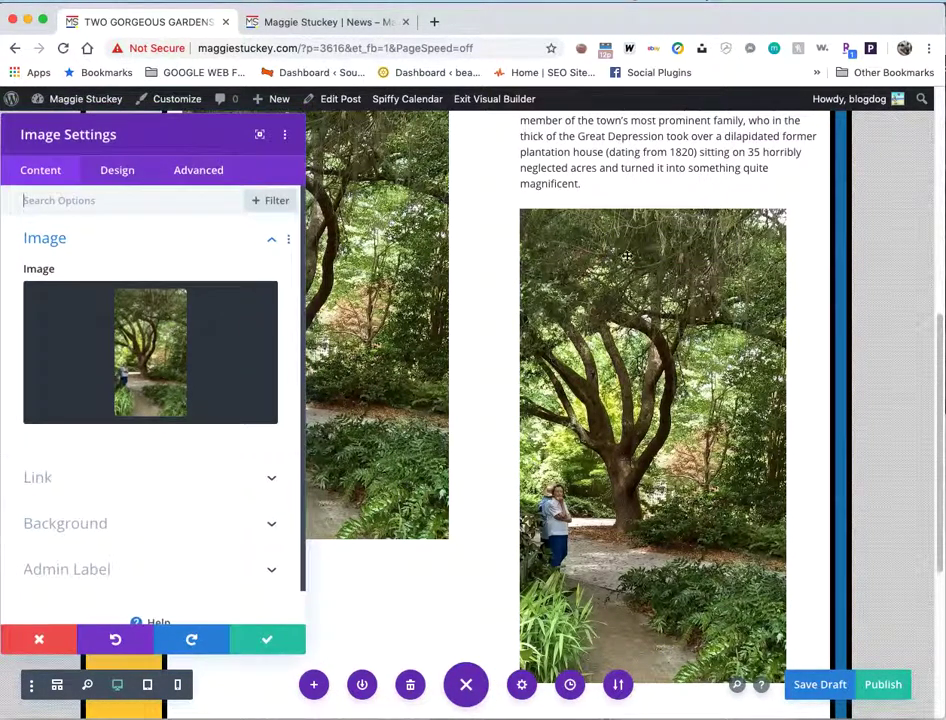
left_click(154, 372)
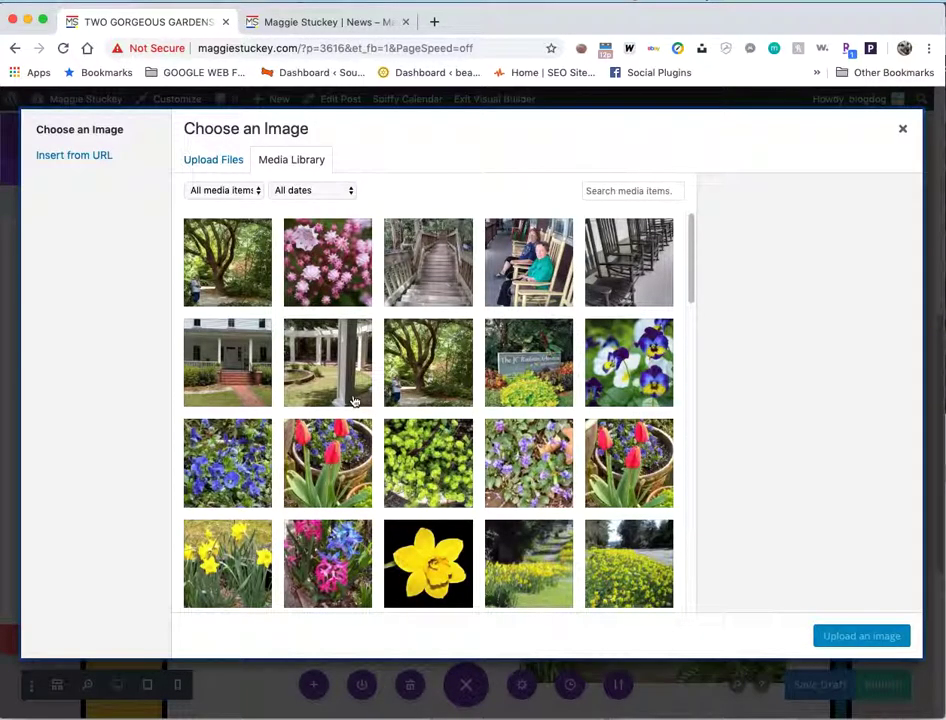
left_click(325, 373)
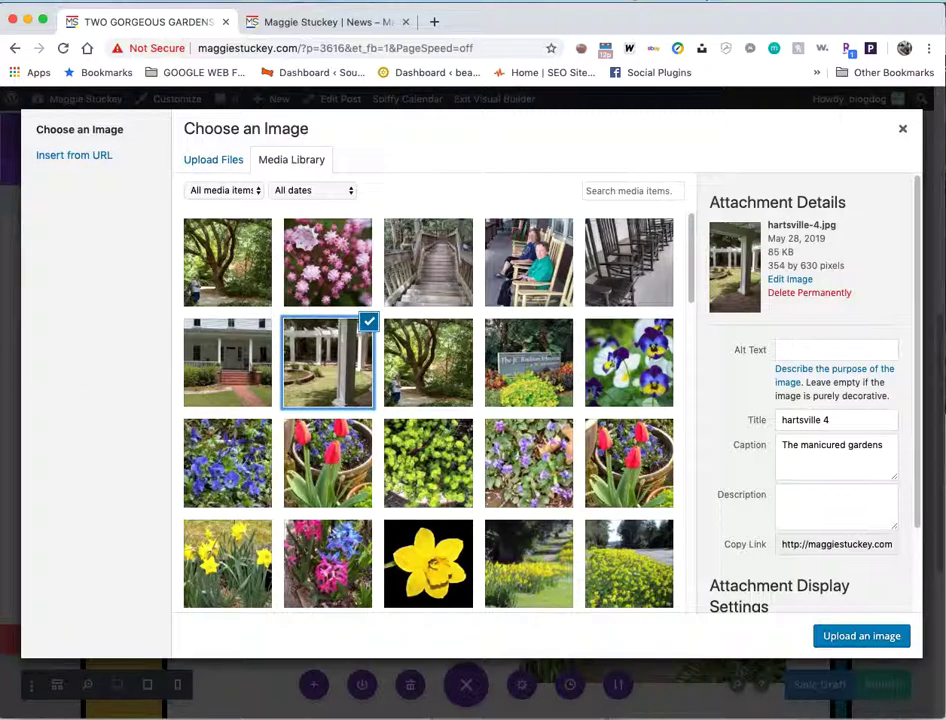
left_click(230, 390)
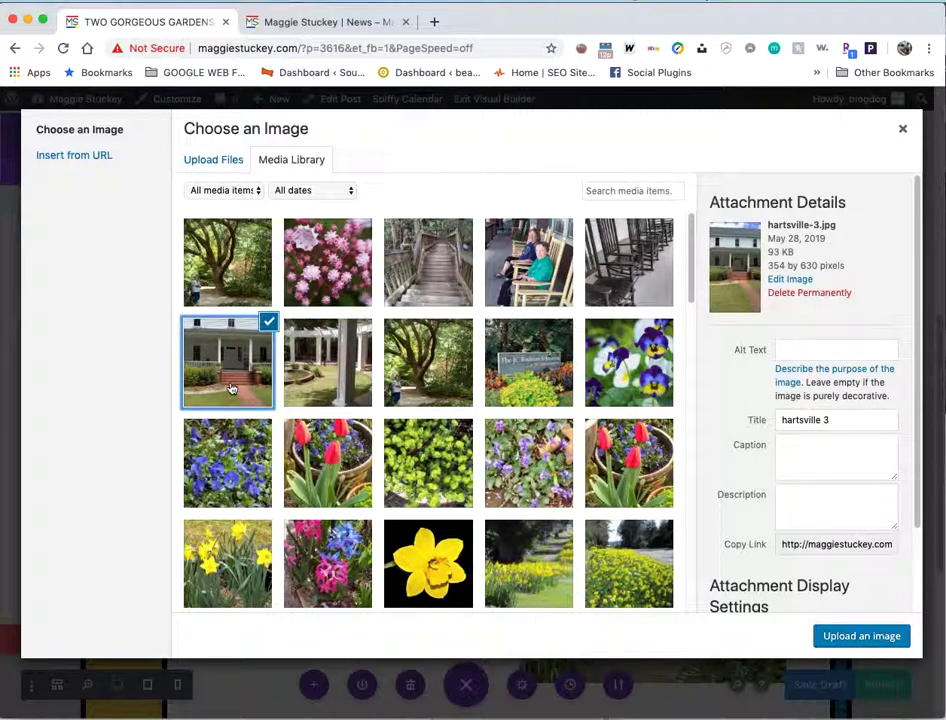
left_click(615, 270)
left_click(490, 276)
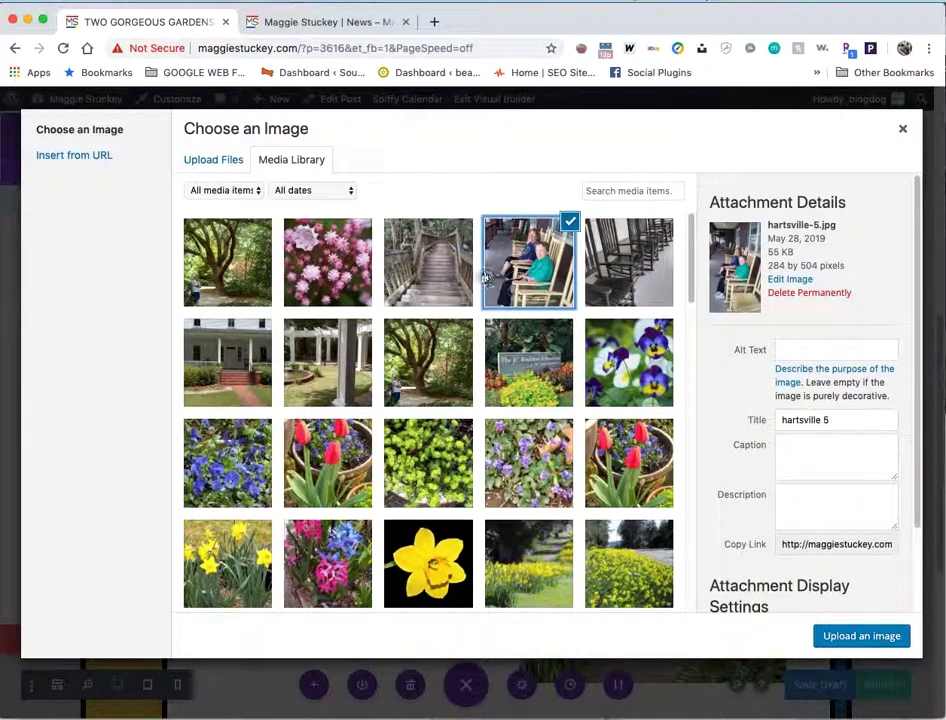
left_click(440, 268)
left_click(353, 281)
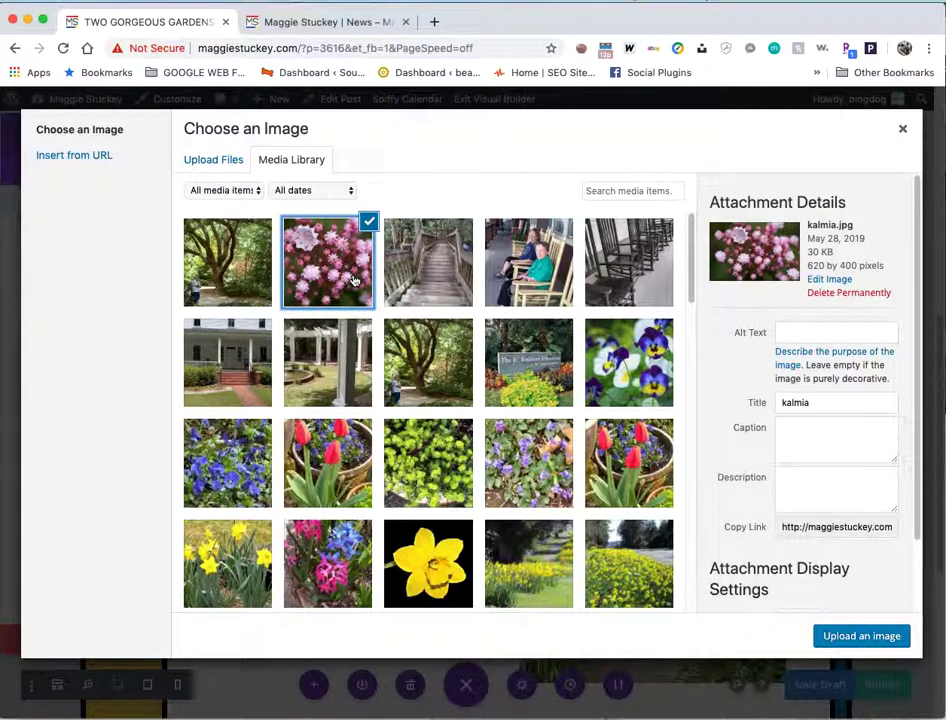
left_click(215, 277)
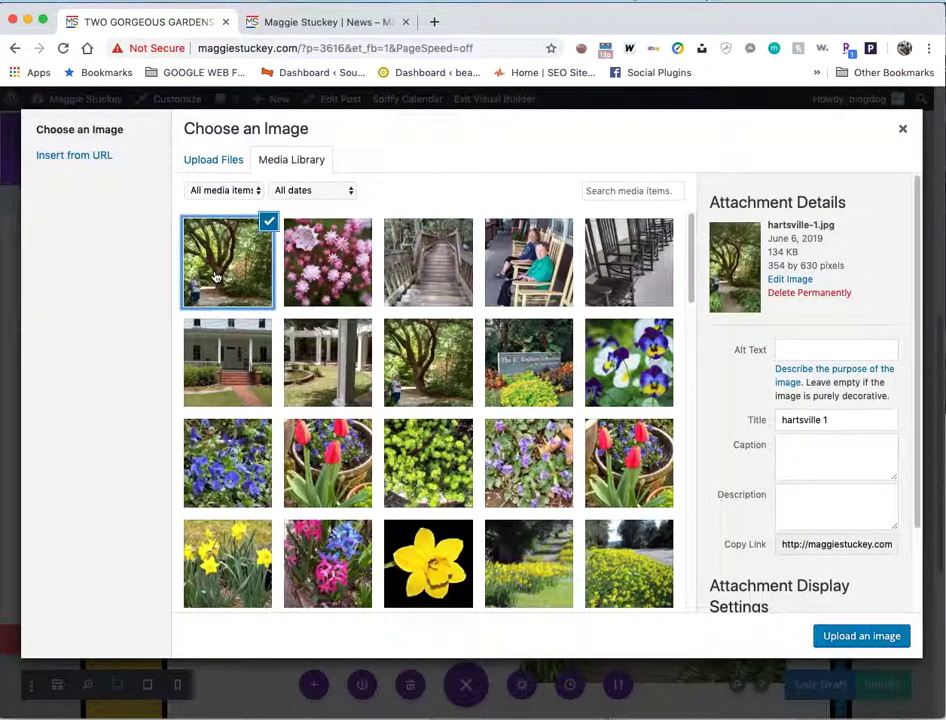
left_click(245, 375)
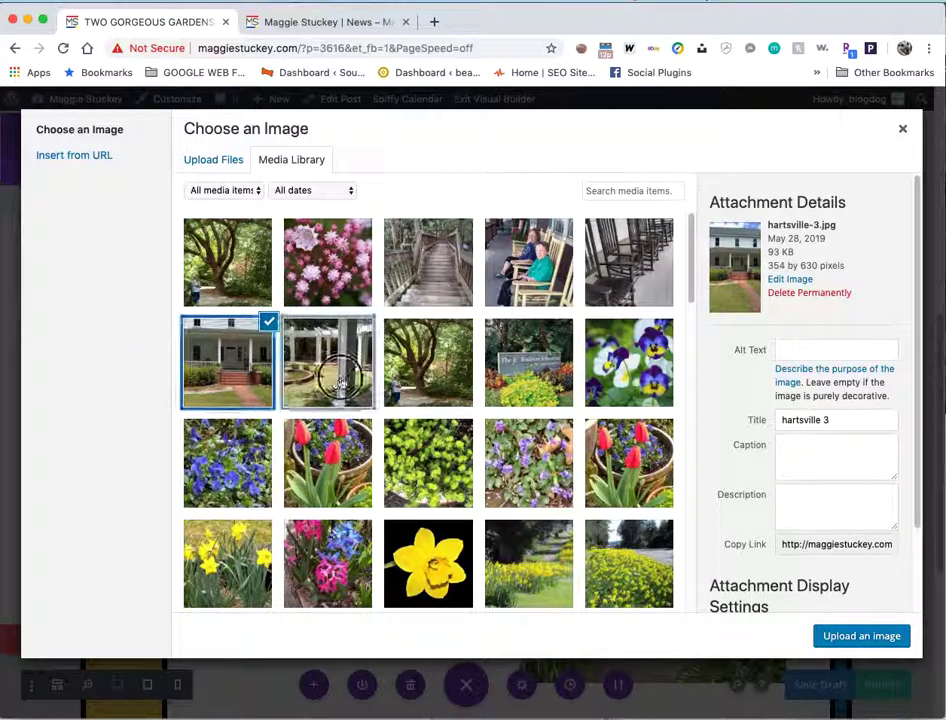
left_click(340, 383)
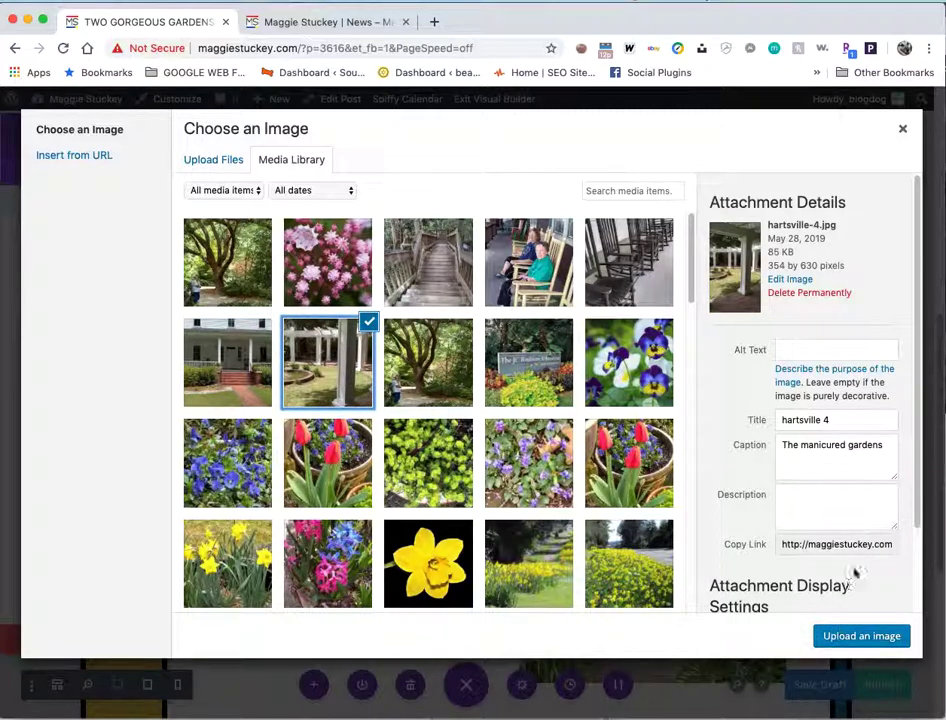
Copy the caption "The manicured gardens" into hartsville-4.jpg's alt text, insert the photo, and save the module's settings.
left_click_drag(885, 444, 773, 441)
key("ctrl+c")
left_click(795, 349)
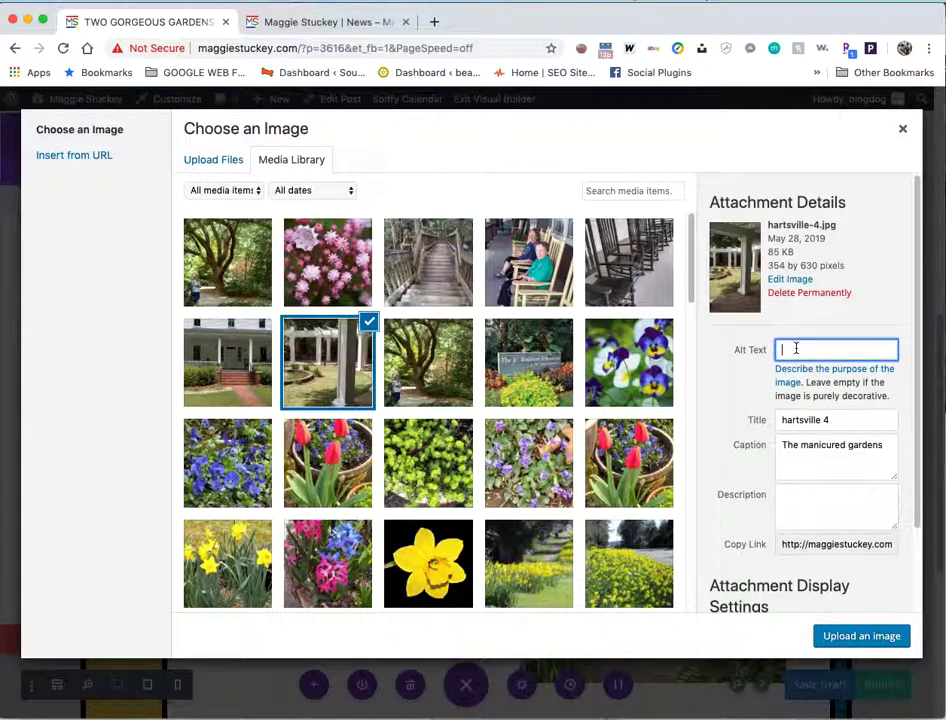
key("ctrl+v")
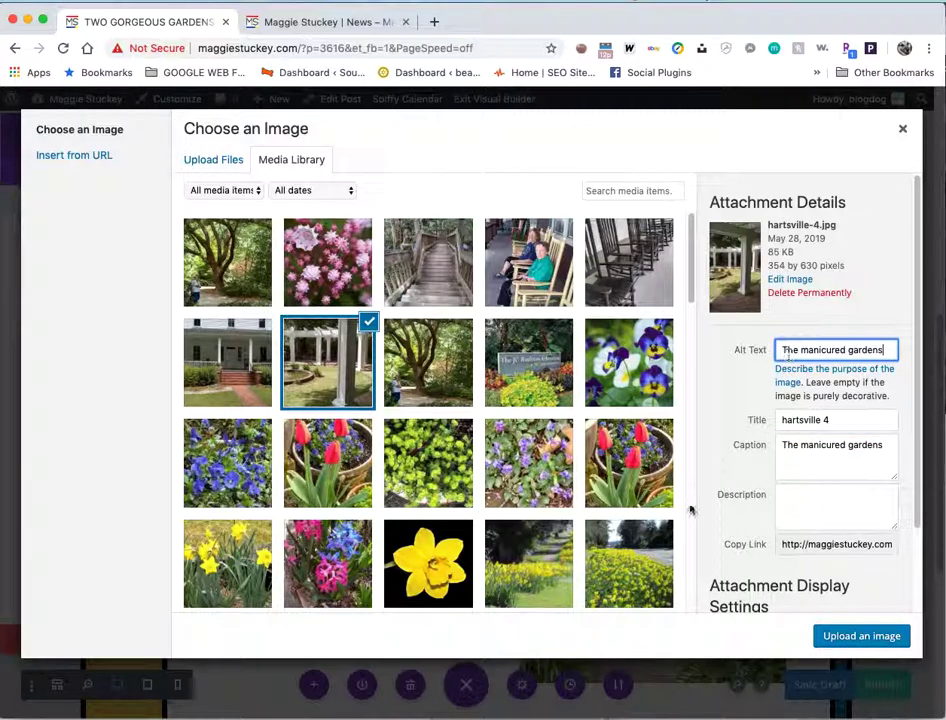
left_click(862, 637)
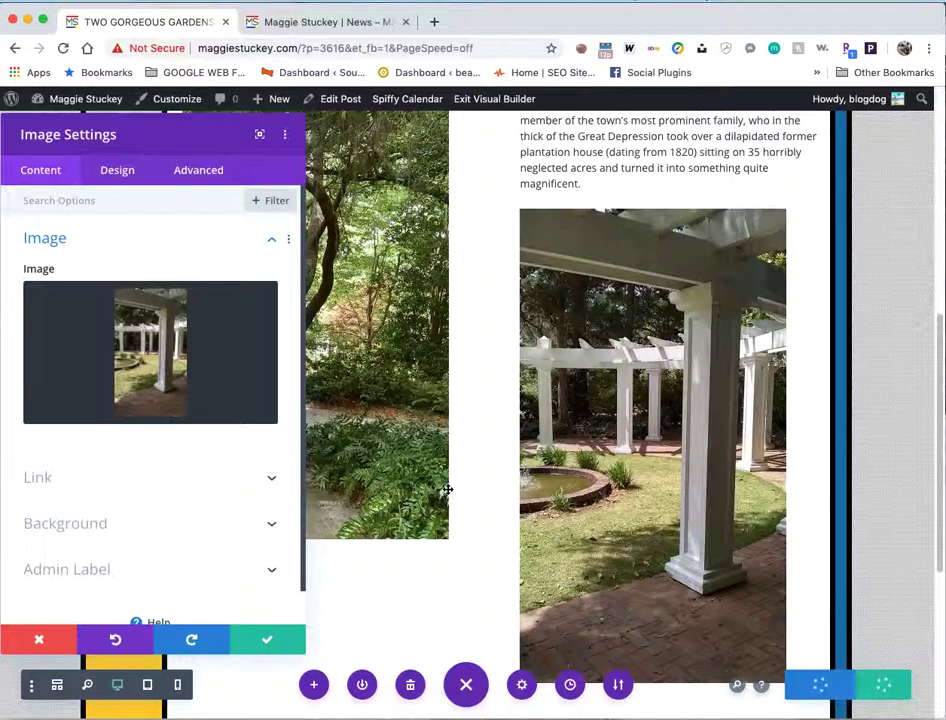
left_click(272, 640)
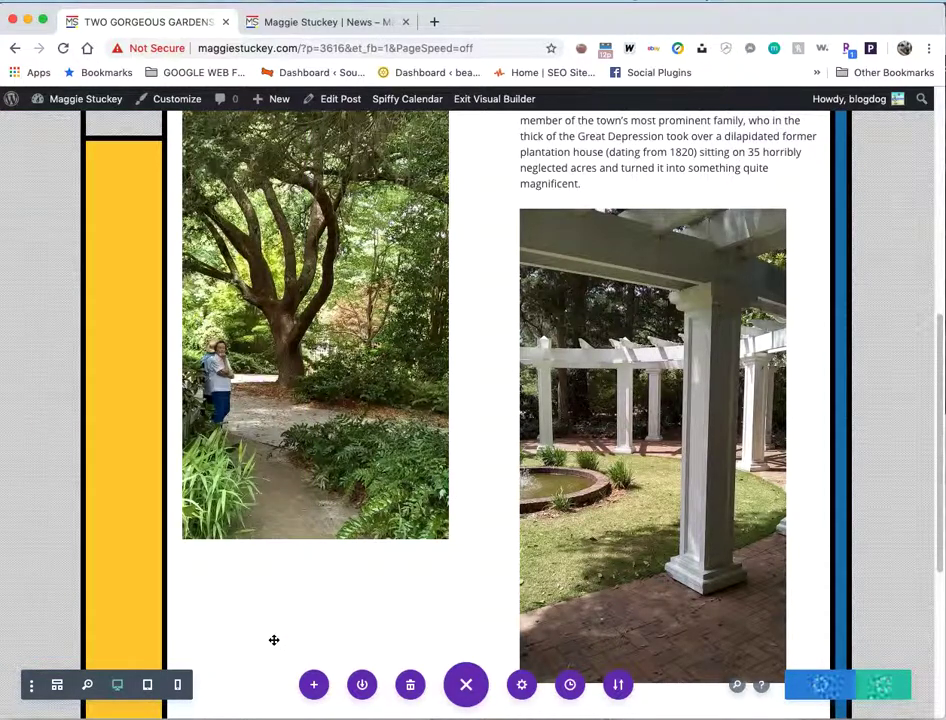
Open the media library from the tree Image module and permanently delete the duplicate tree photo, the first item in the library.
scroll(335, 410, "up", 5)
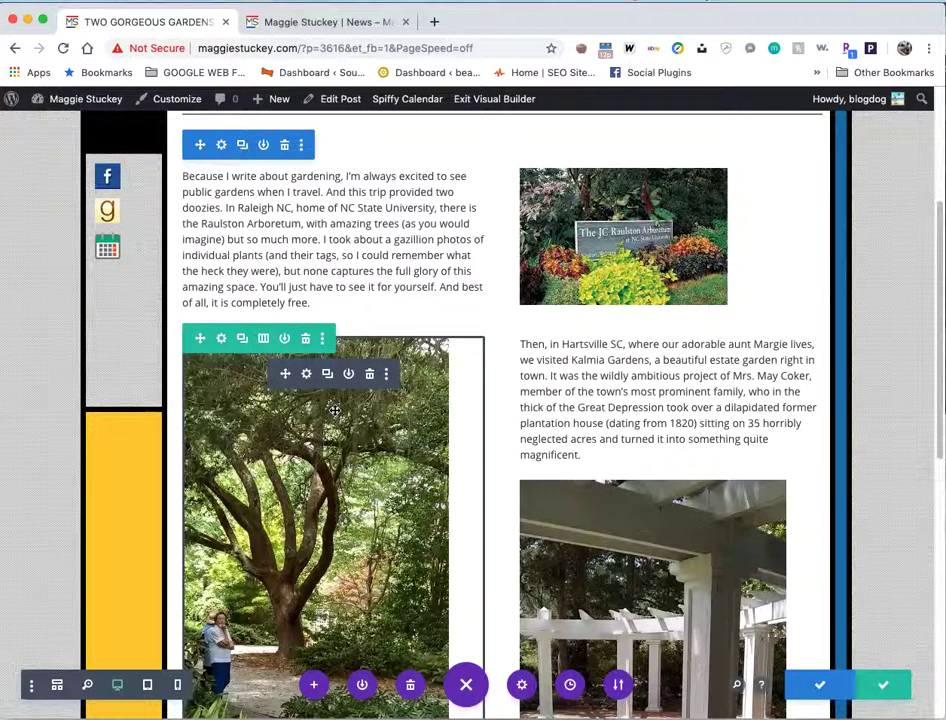
left_click(322, 372)
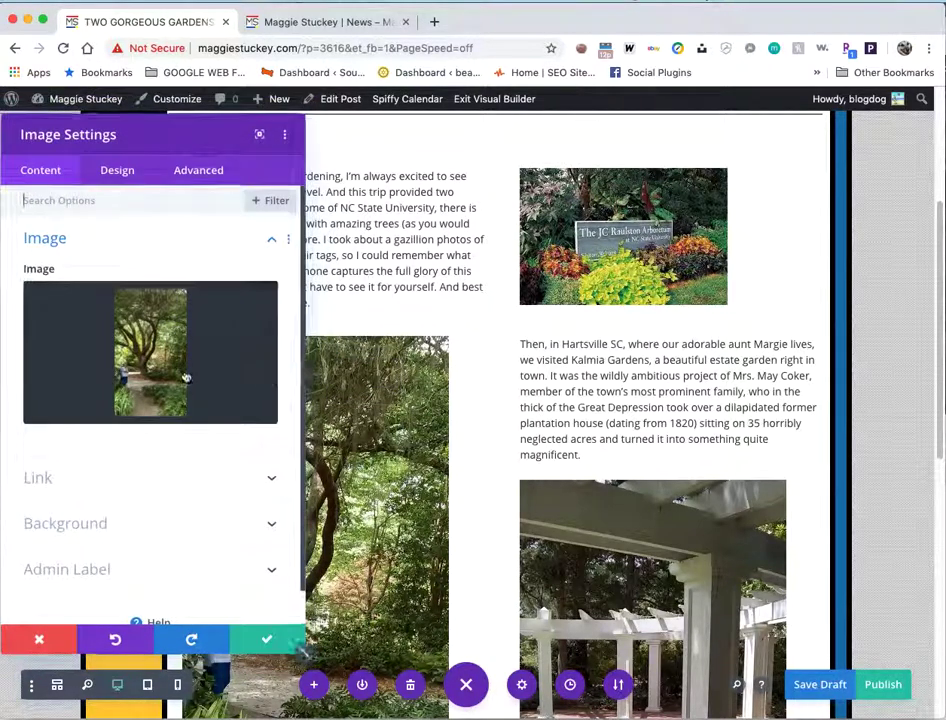
left_click(135, 369)
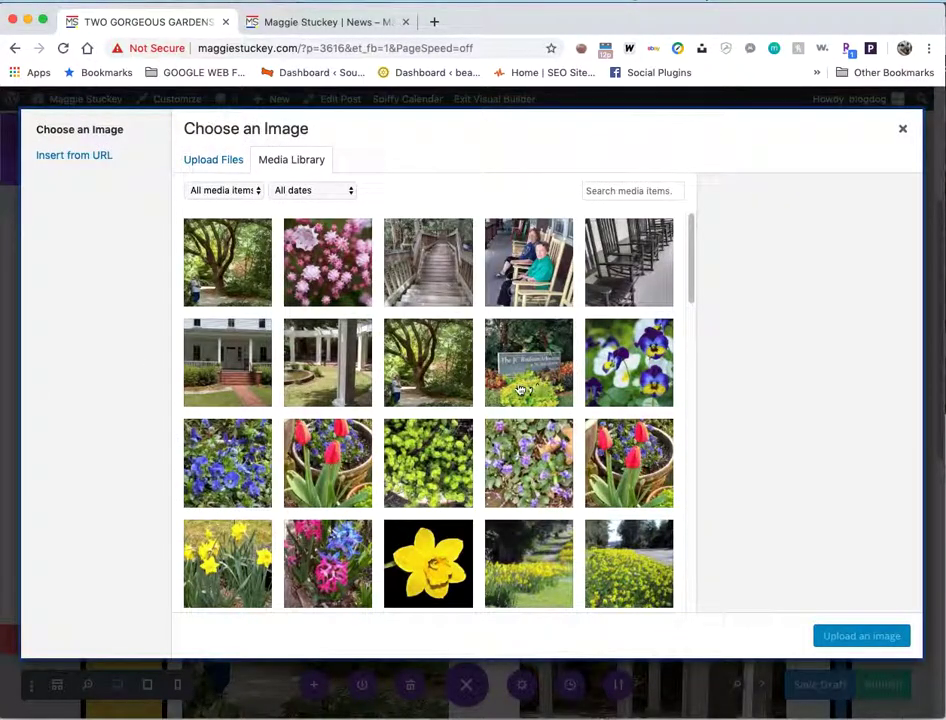
left_click(437, 376)
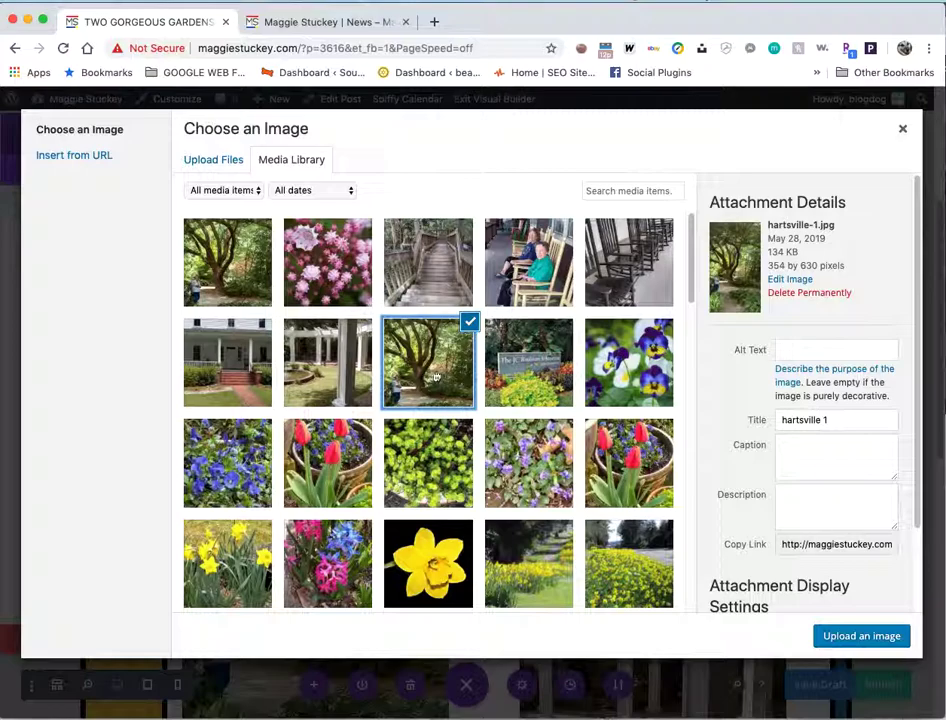
left_click(202, 265)
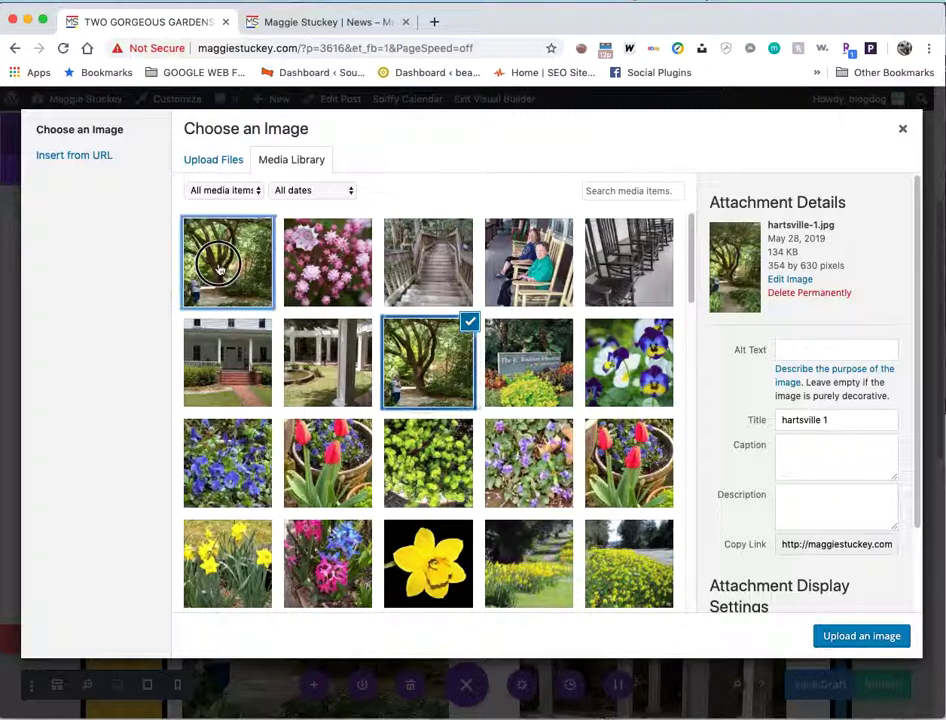
left_click(786, 293)
left_click(600, 182)
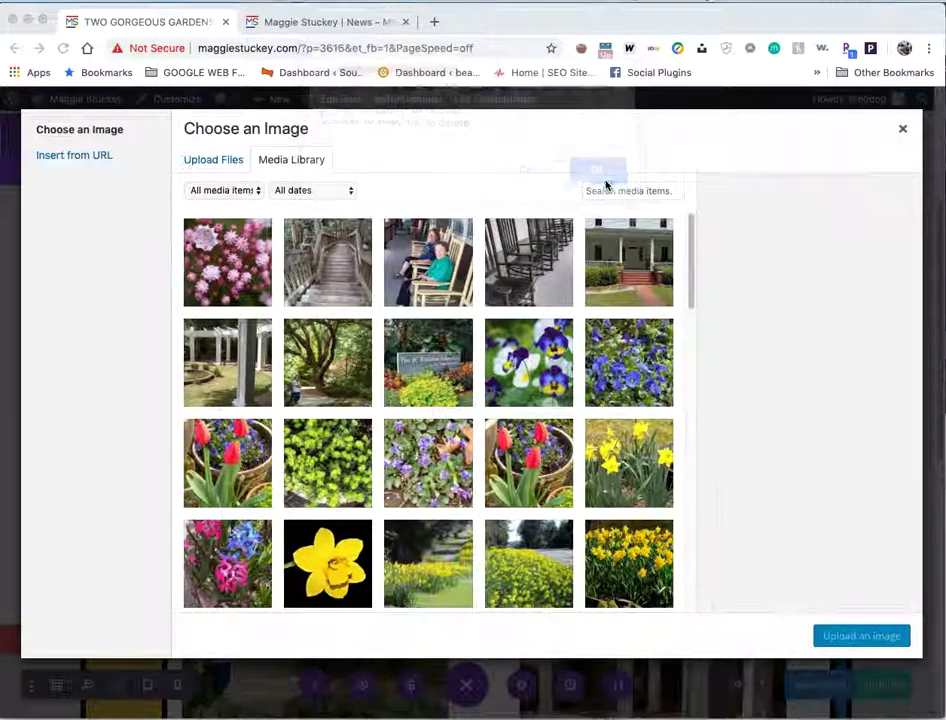
Select the remaining hartsville-1.jpg, give it alt text mentioning Hartsville, insert it, and save the Image module's settings.
left_click(351, 348)
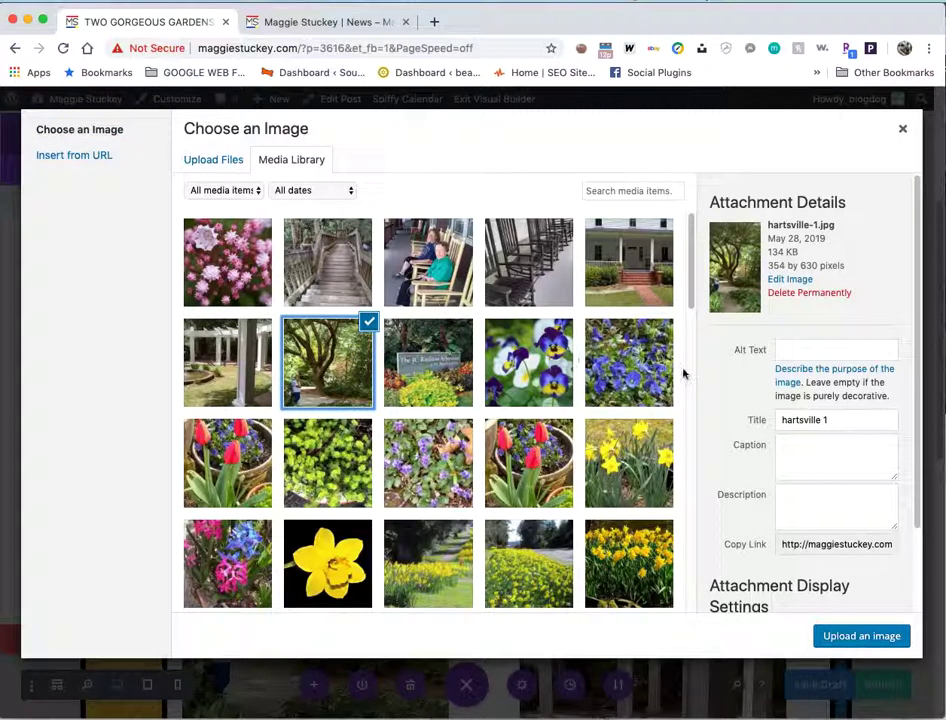
left_click(226, 372)
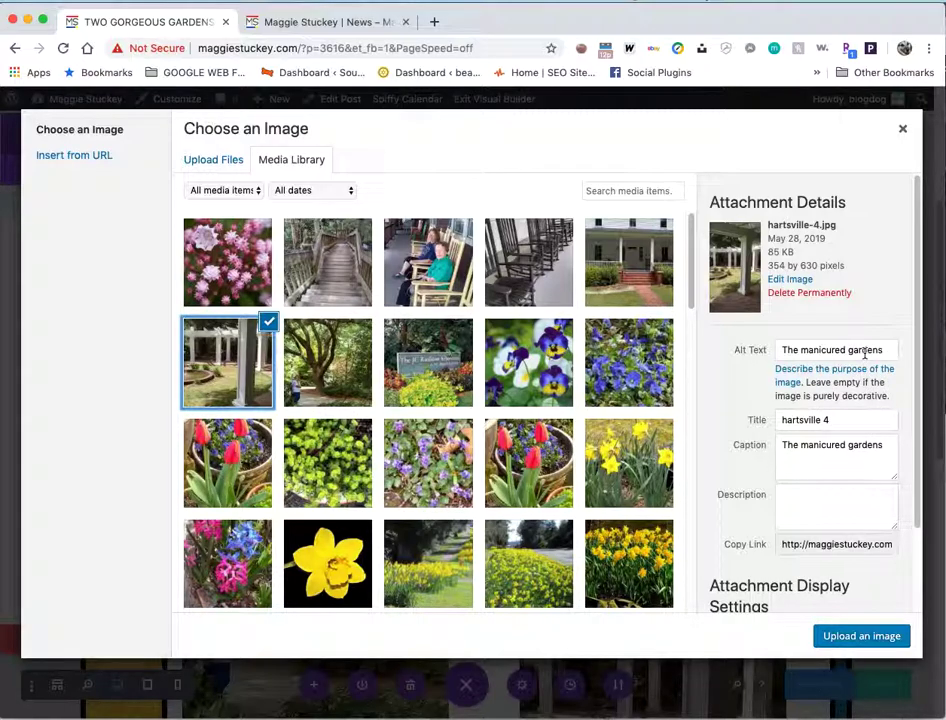
left_click(321, 390)
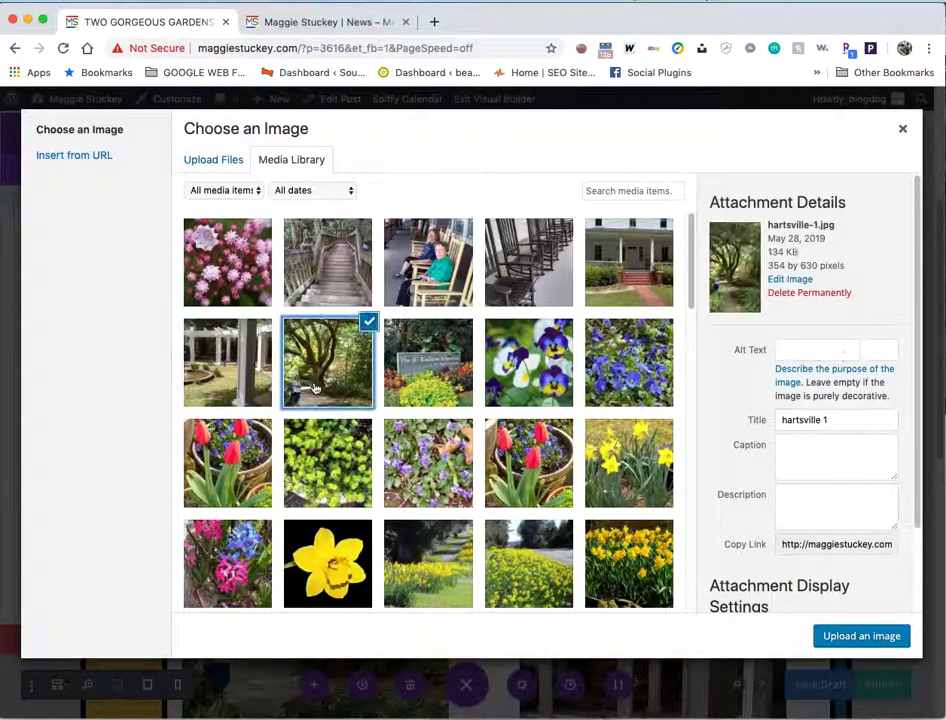
left_click(829, 348)
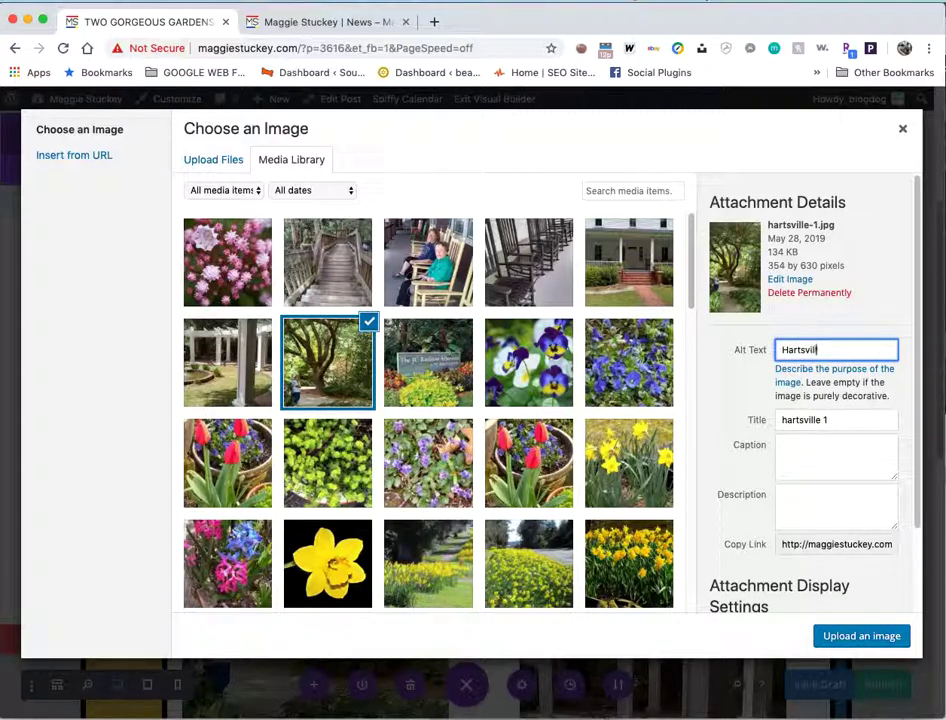
left_click(862, 637)
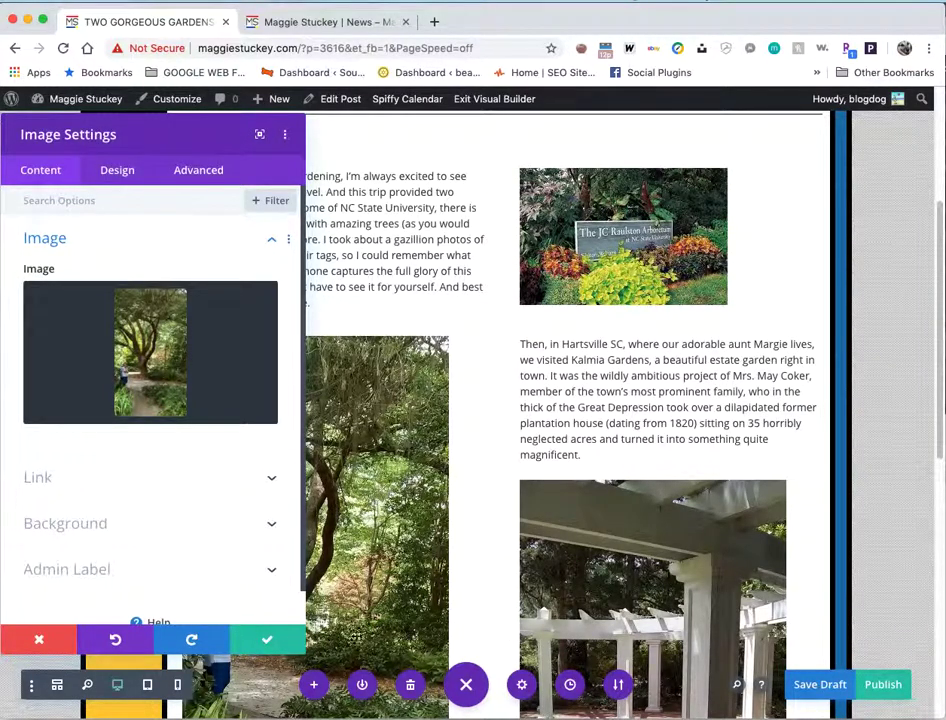
left_click(258, 640)
Change the second row to three equal columns and move the pergola photo into the third column.
scroll(482, 570, "down", 2)
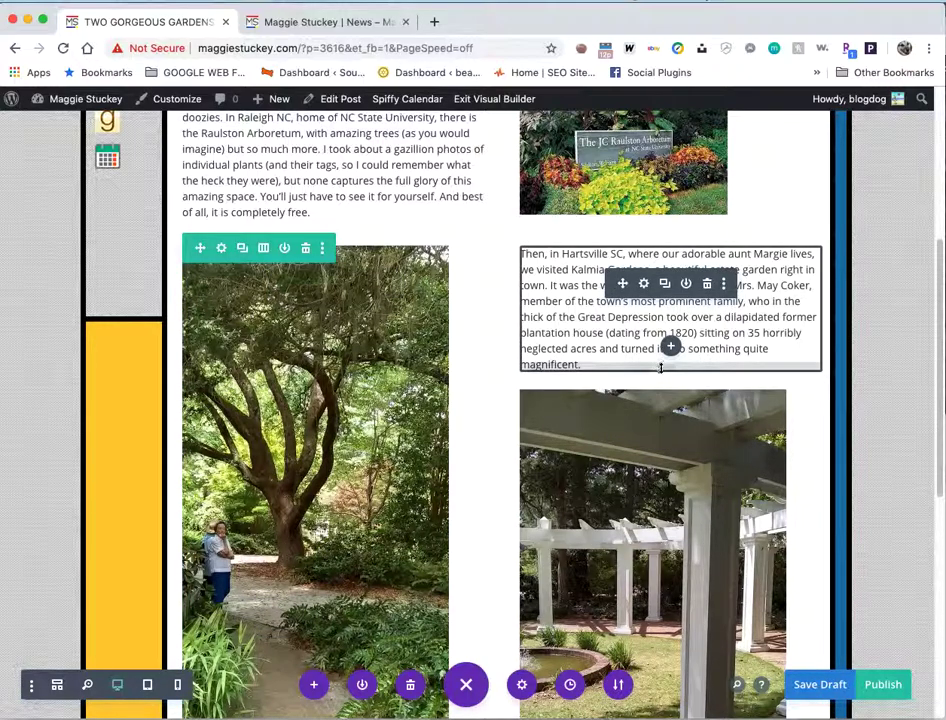
scroll(661, 440, "down", 4)
scroll(662, 463, "up", 4)
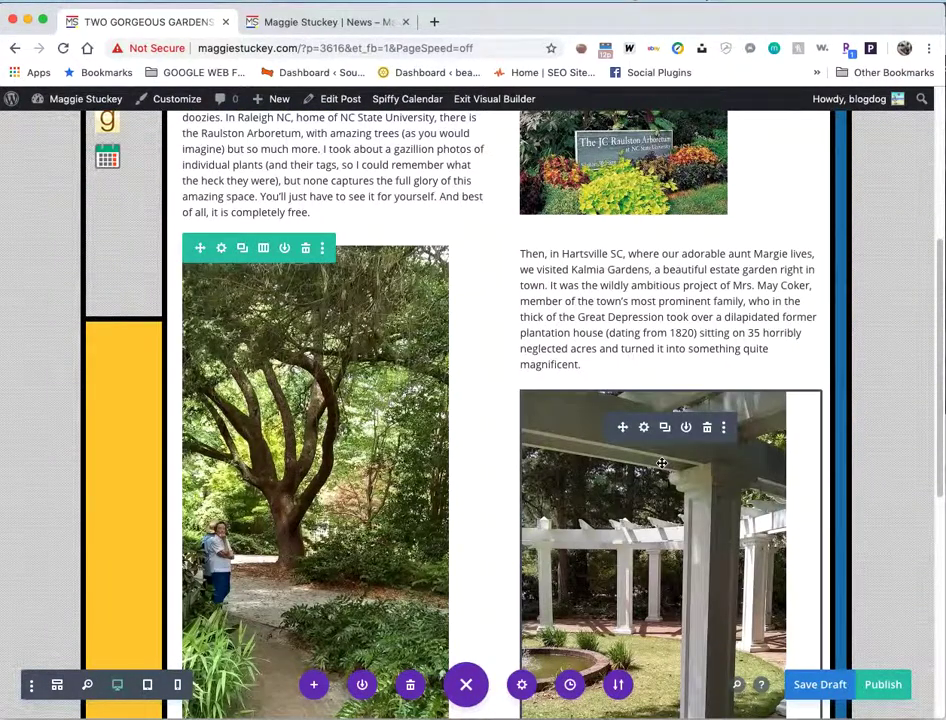
left_click(264, 249)
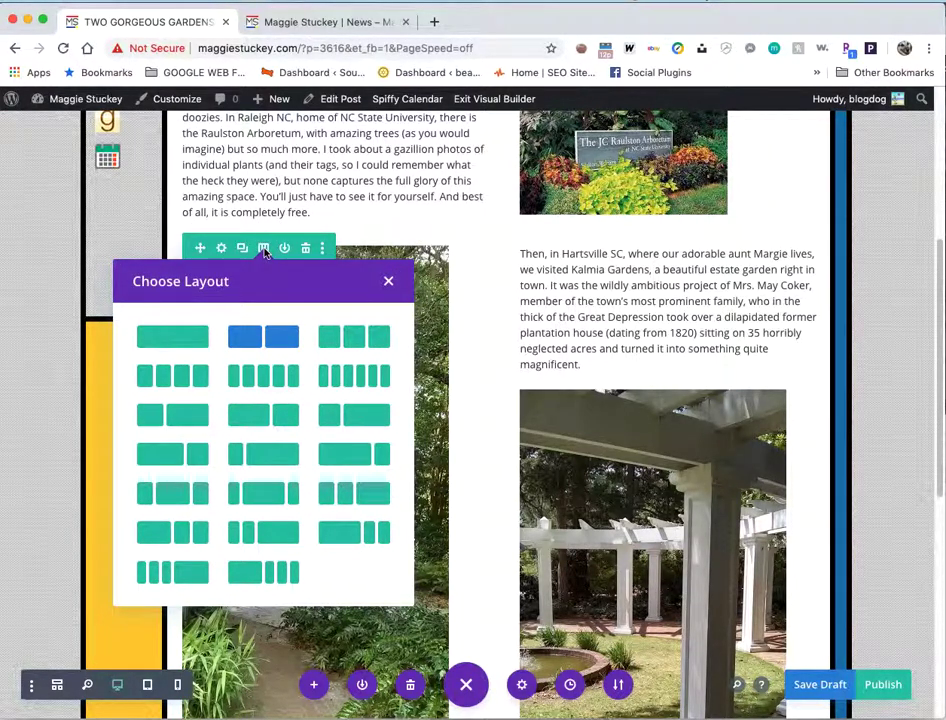
left_click(354, 336)
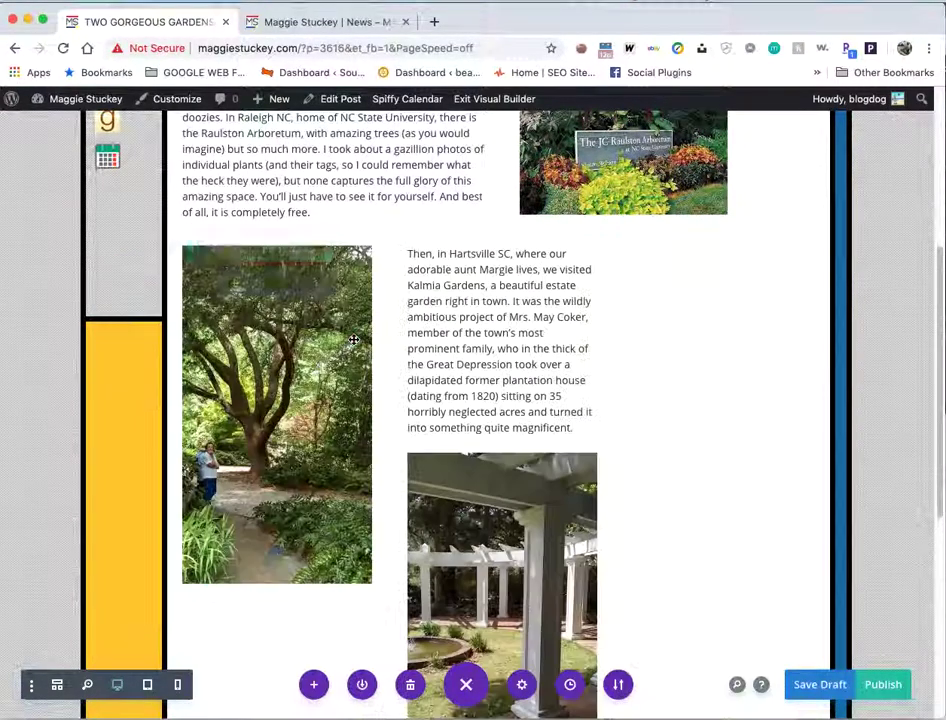
mouse_move(536, 505)
left_click_drag(454, 491, 720, 280)
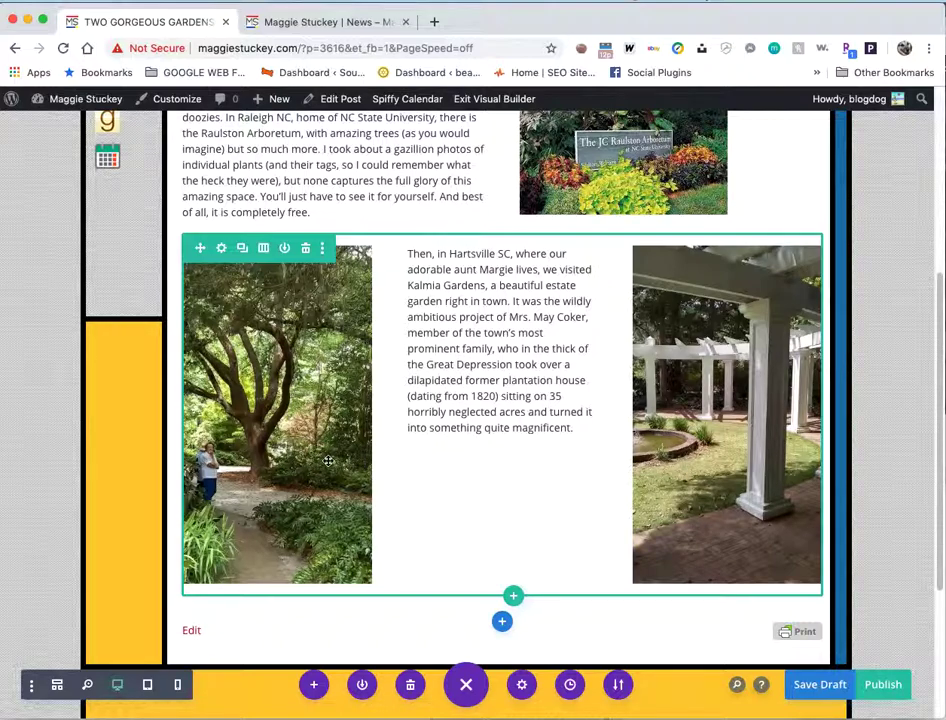
Add a two-equal-column row below the Hartsville row and insert a placeholder Image module in its first column.
left_click(514, 596)
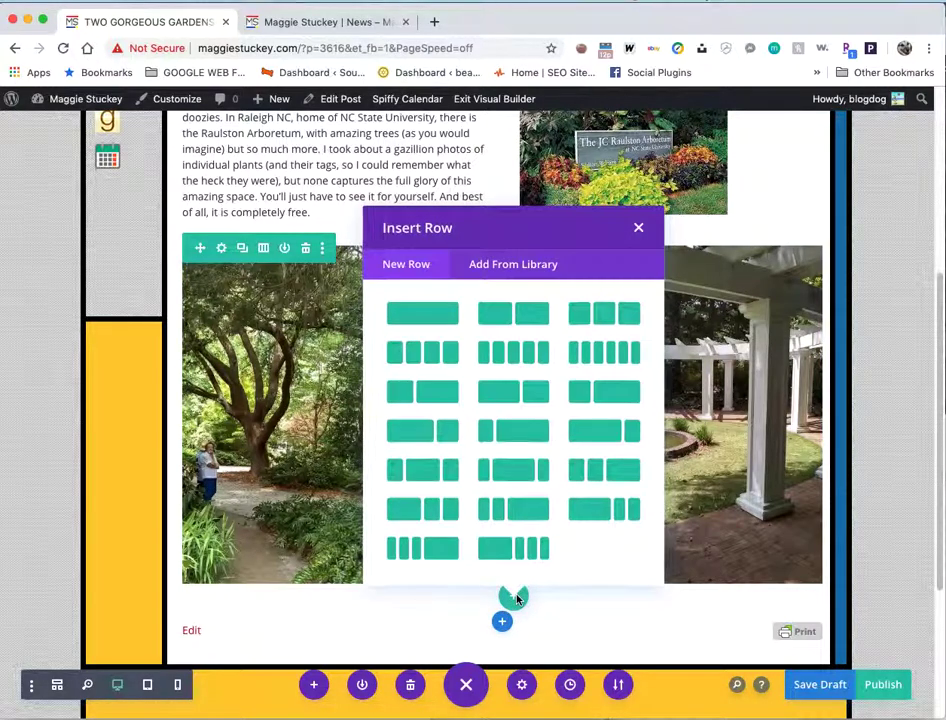
left_click(547, 328)
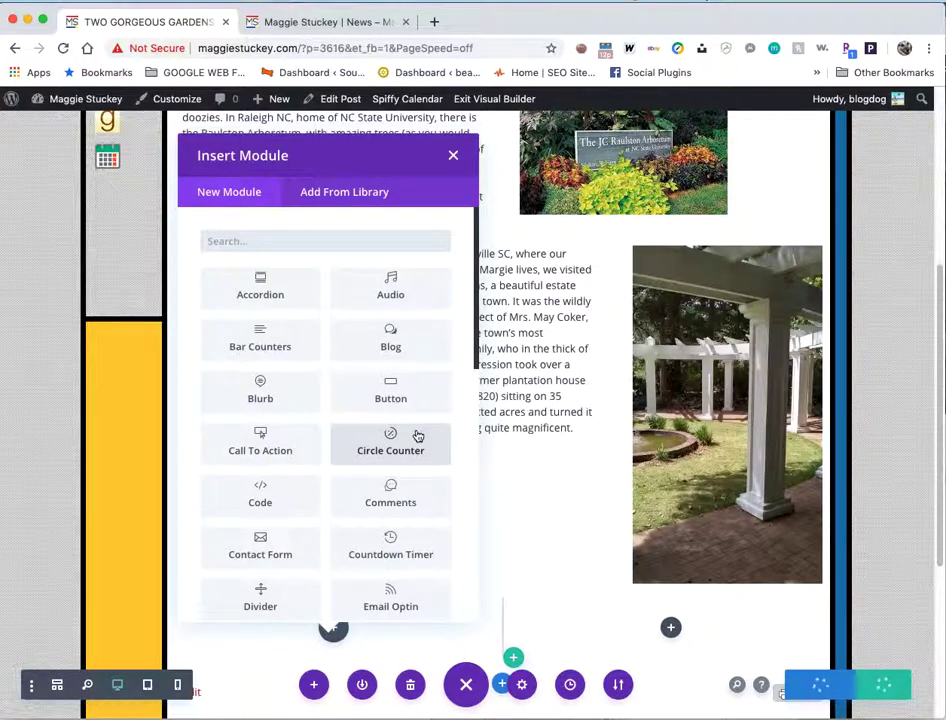
scroll(418, 436, "down", 2)
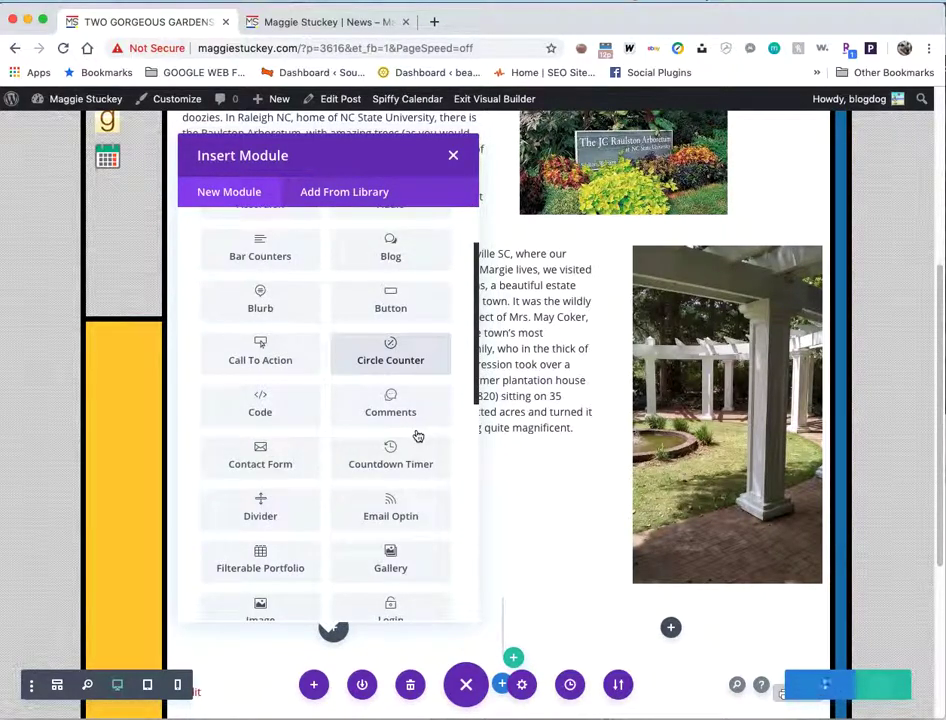
scroll(418, 436, "down", 8)
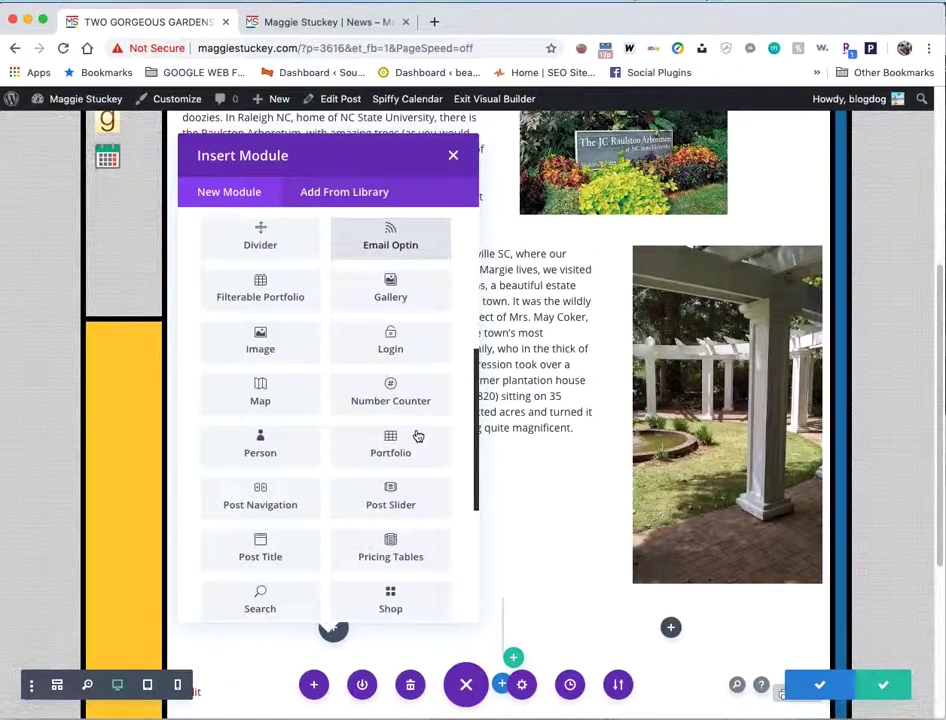
scroll(418, 436, "down", 1)
scroll(418, 434, "up", 1)
left_click(285, 249)
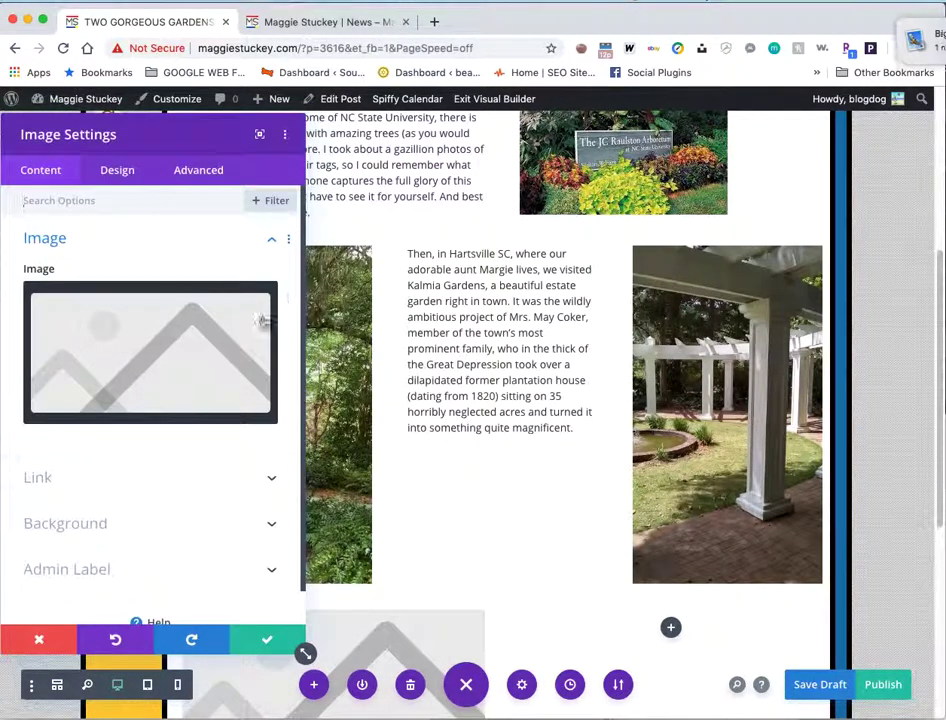
left_click(257, 643)
Add a Text module with its placeholder content to the new row's second column and save it.
scroll(270, 636, "down", 5)
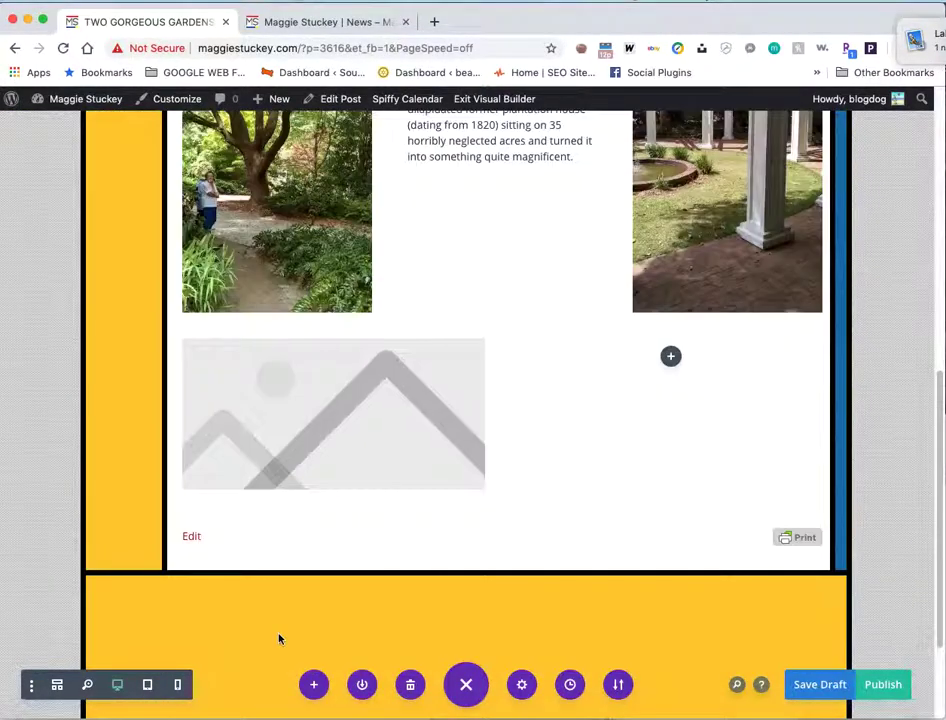
left_click(670, 357)
scroll(680, 492, "down", 10)
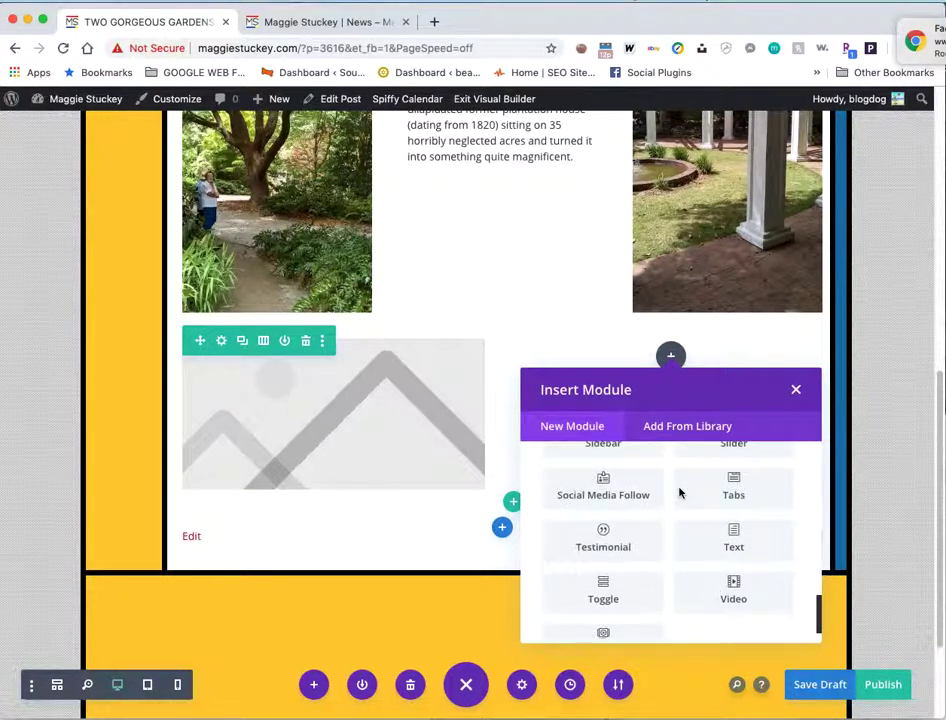
left_click(709, 540)
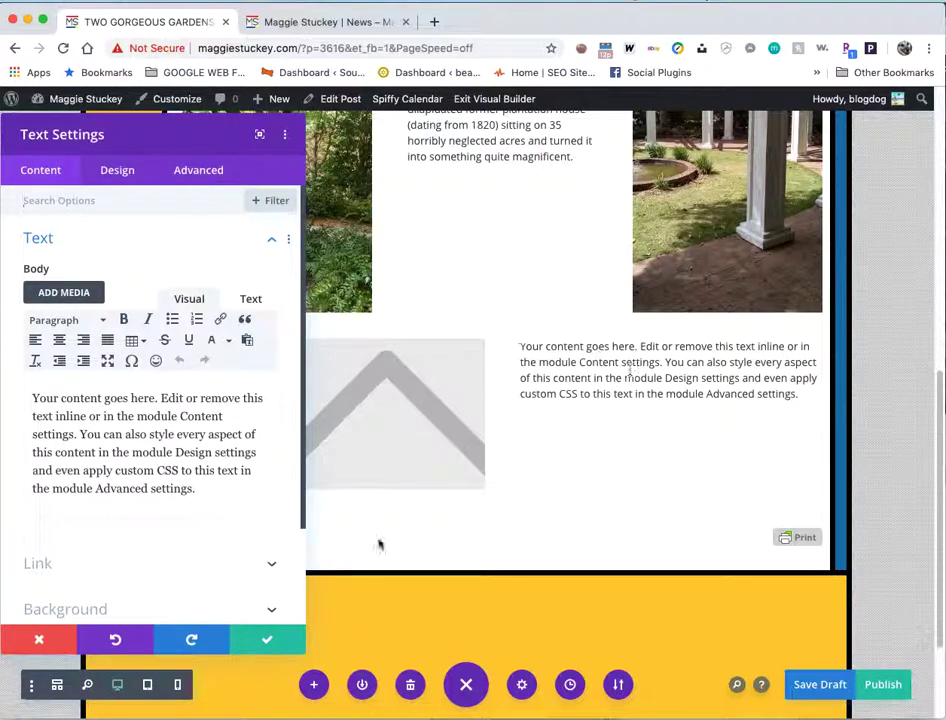
left_click(265, 641)
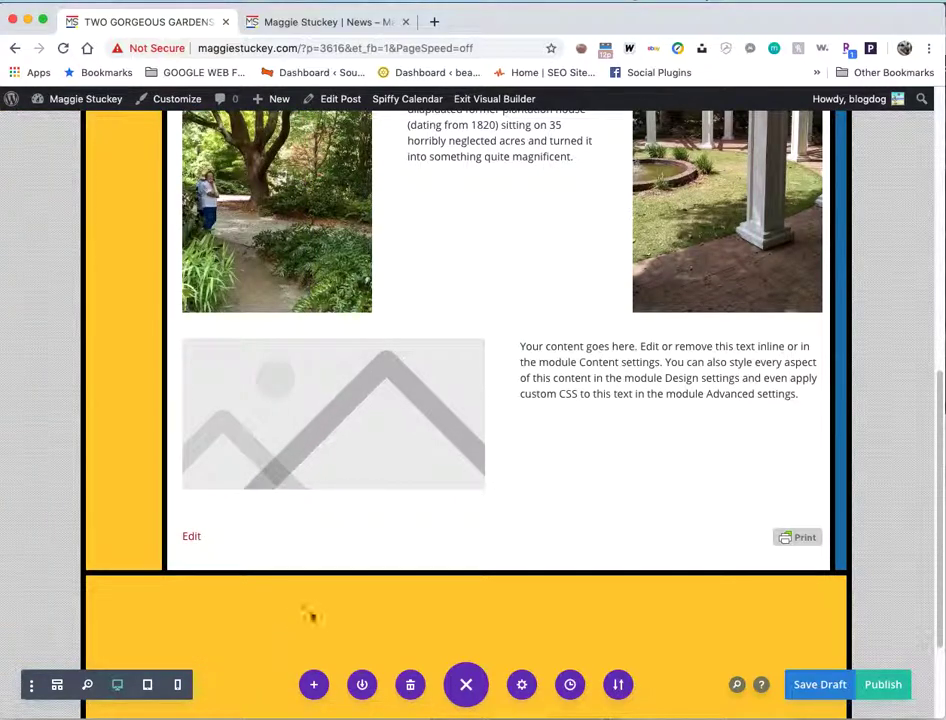
Replace the new Text module's placeholder with the "Today Kalmia Gardens is owned and maintained by Coker College" paragraph from the Word document, and save it.
key("super+Tab")
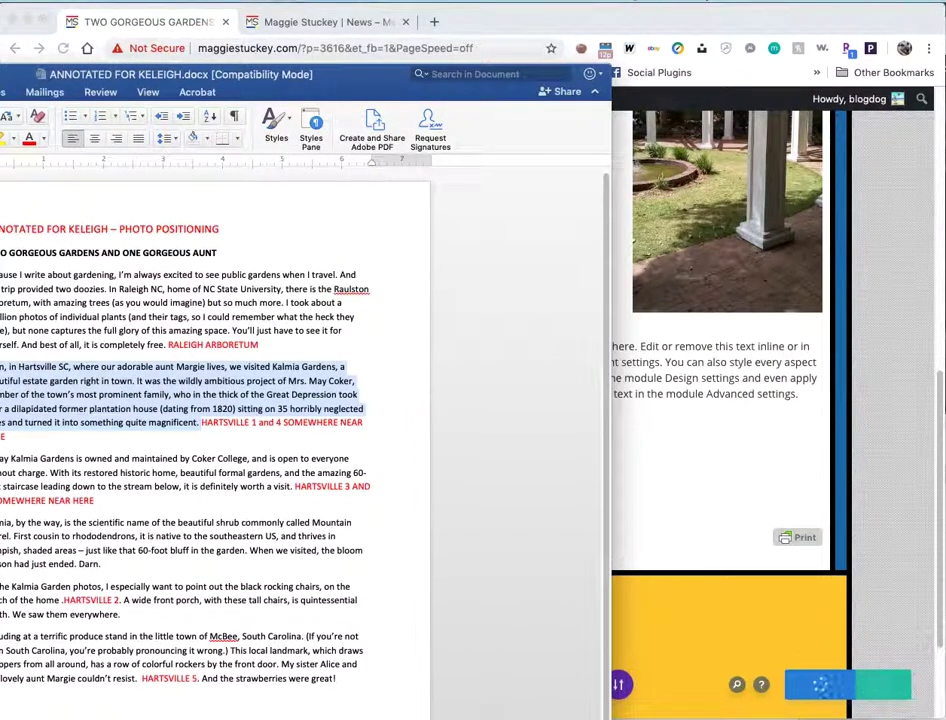
left_click_drag(2, 458, 291, 490)
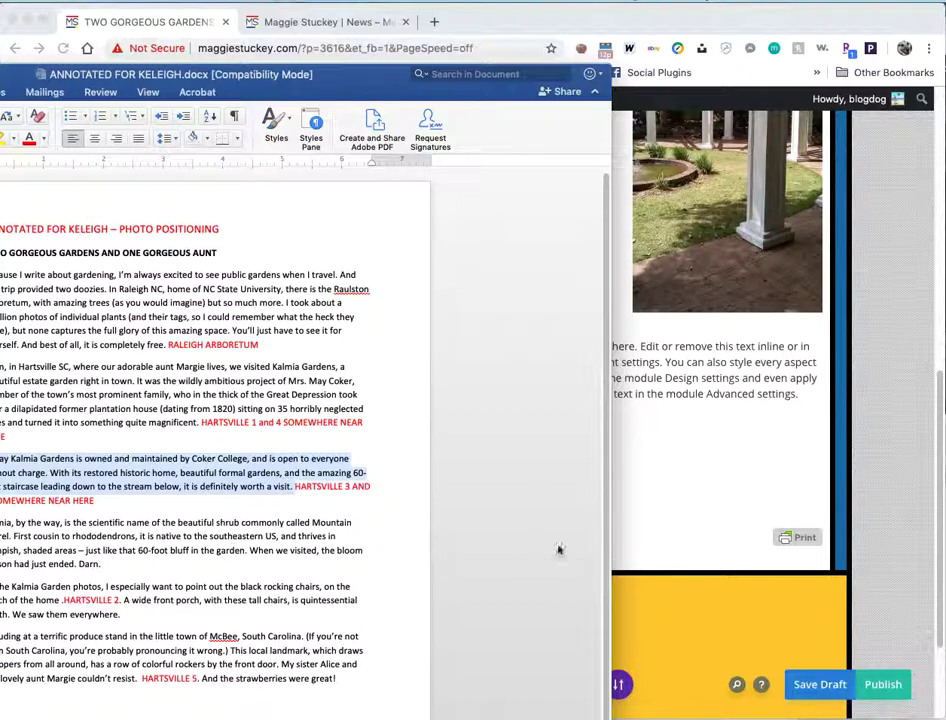
left_click(708, 503)
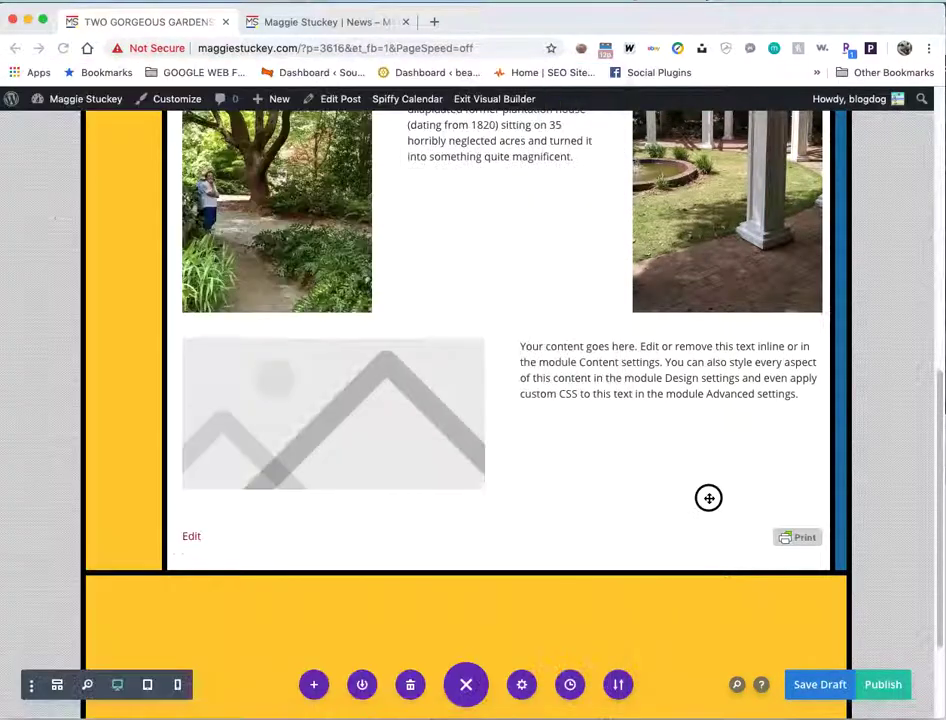
left_click(624, 378)
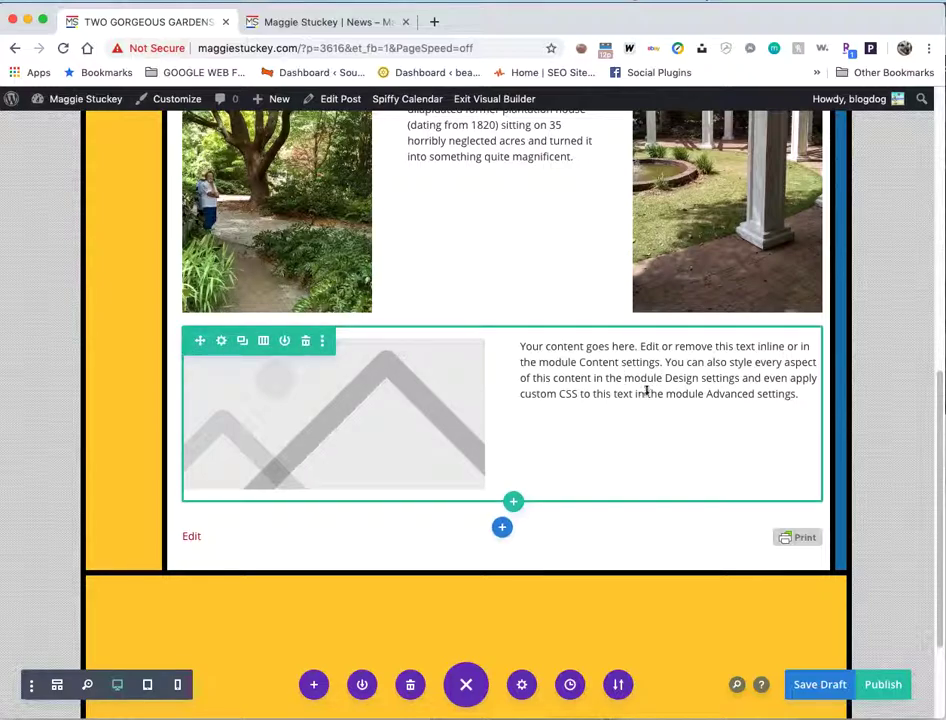
left_click(645, 347)
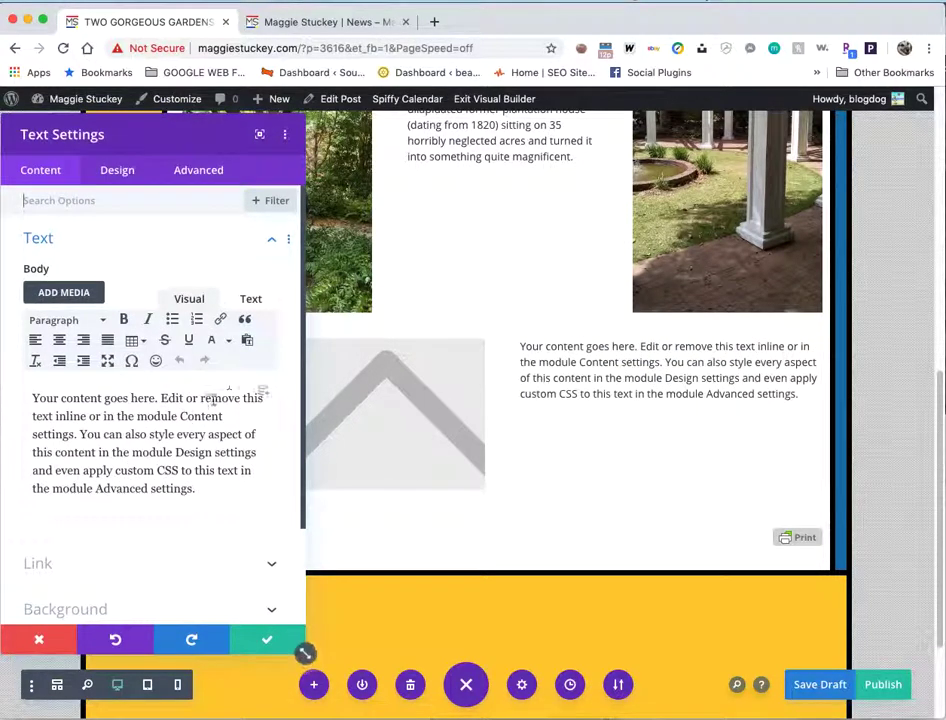
triple_click(171, 432)
type("Today Kalmia Gardens is owned and maintained by Coker College, and is open to everyone without charge. With its restored historic home, beautiful formal gardens, and the amazing 60-foot staircase leading down to the stream below, it is definitely worth a visit.")
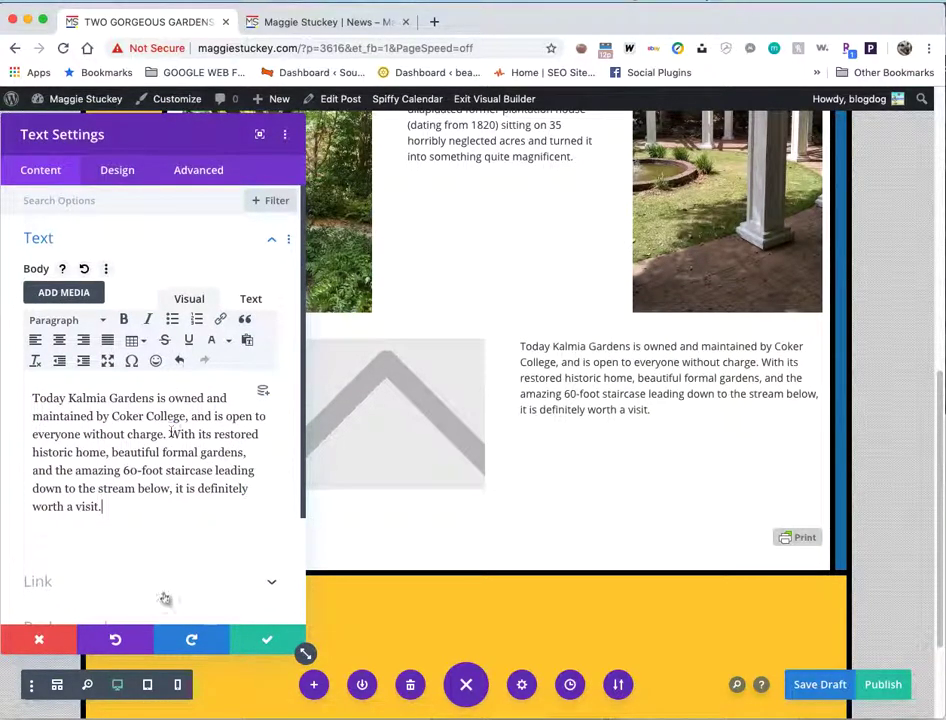
left_click(267, 642)
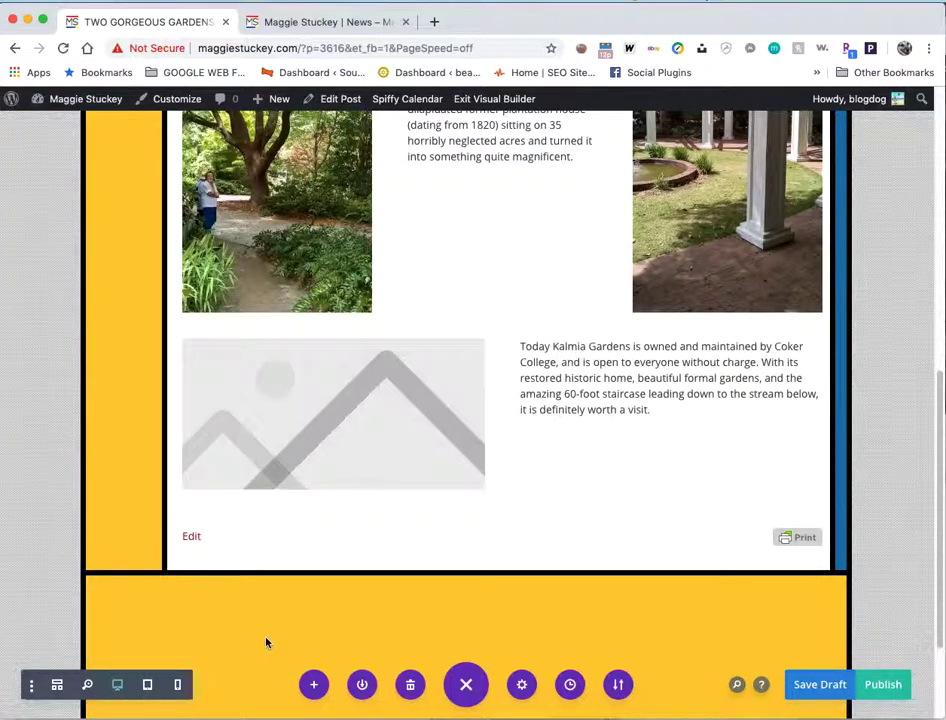
Change the "Today Kalmia Gardens" row to three equal columns, duplicate its placeholder image, and move the copy to the third column.
left_click(263, 340)
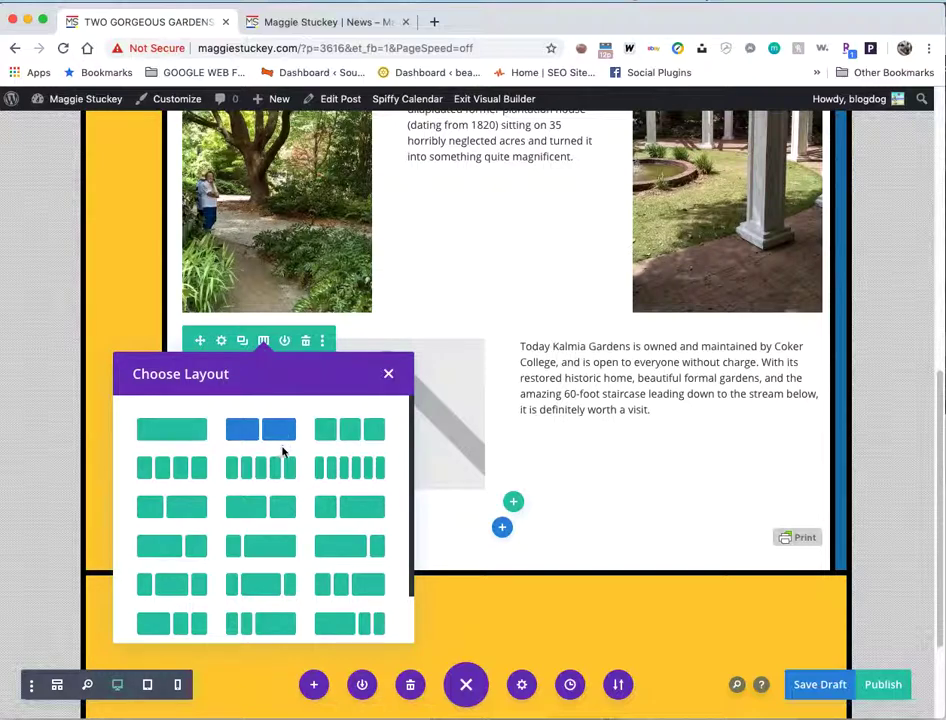
left_click(363, 433)
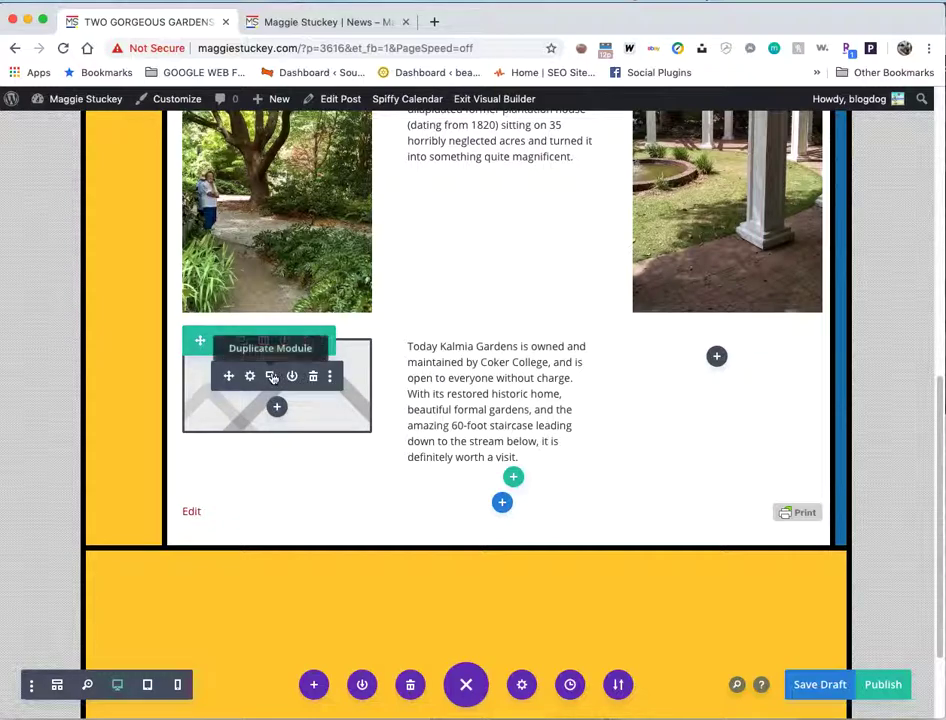
left_click(271, 376)
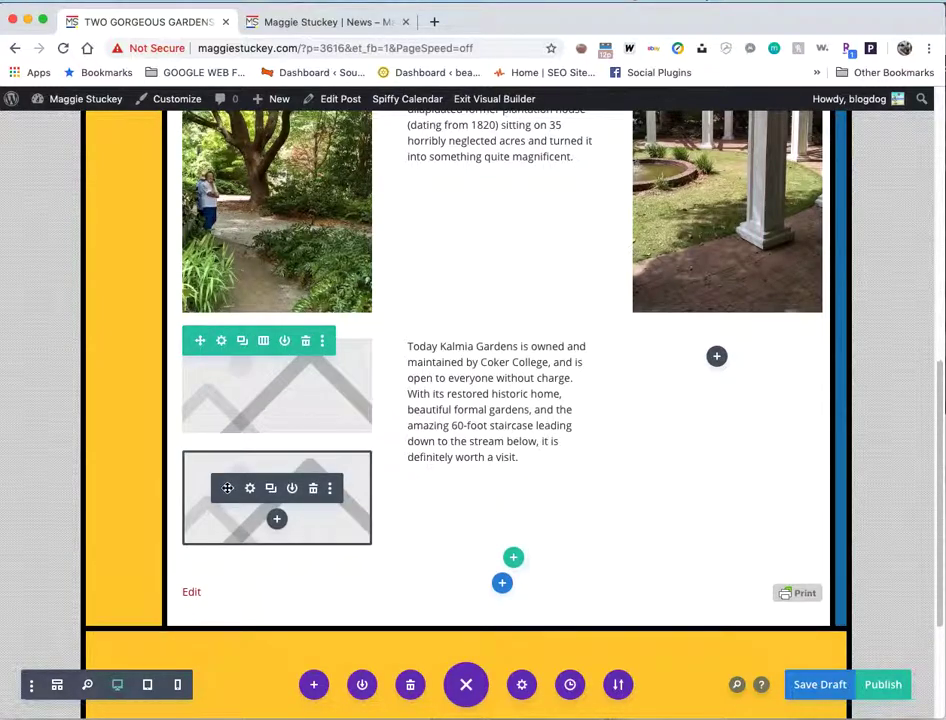
left_click_drag(201, 463, 750, 357)
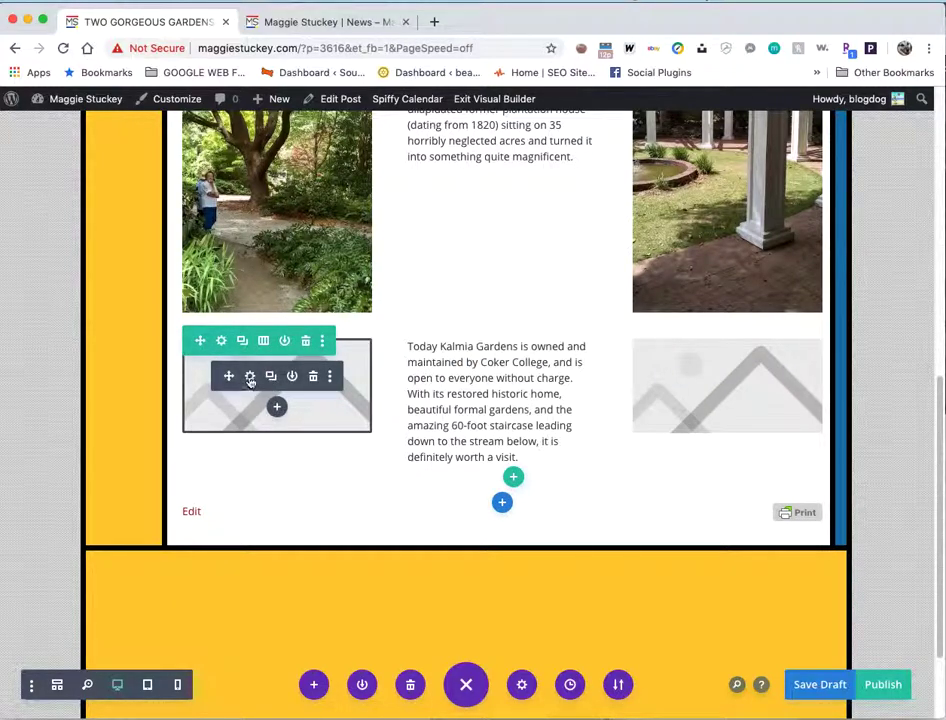
Set the row's first-column image to hartsville-3.jpg, as the Word notes indicate, with alt text "Hartsville", and save the module.
left_click(250, 377)
key("super+Tab")
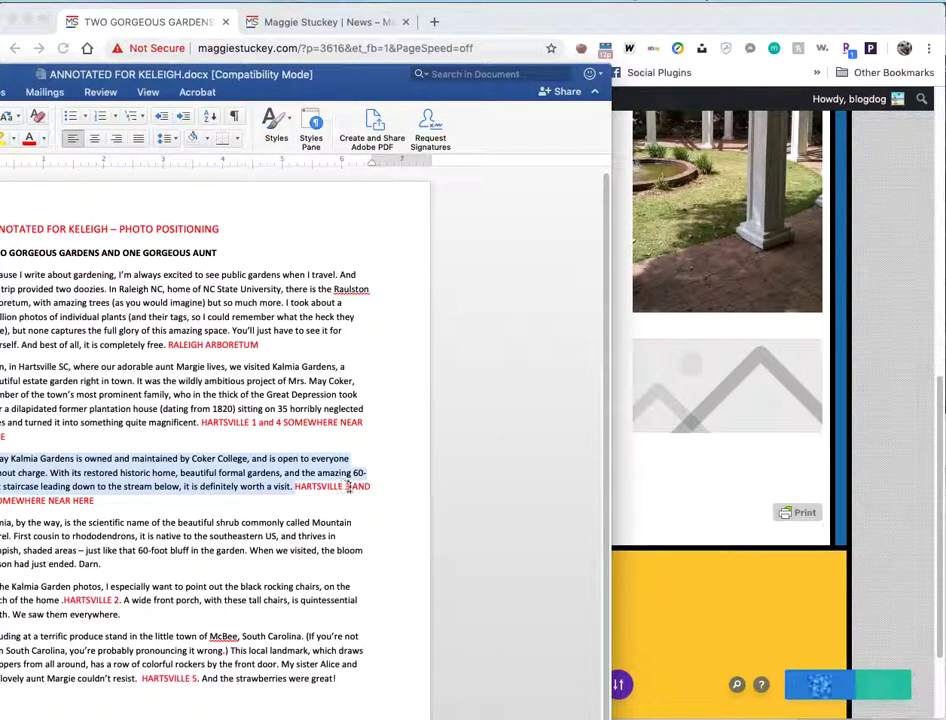
left_click_drag(322, 68, 344, 68)
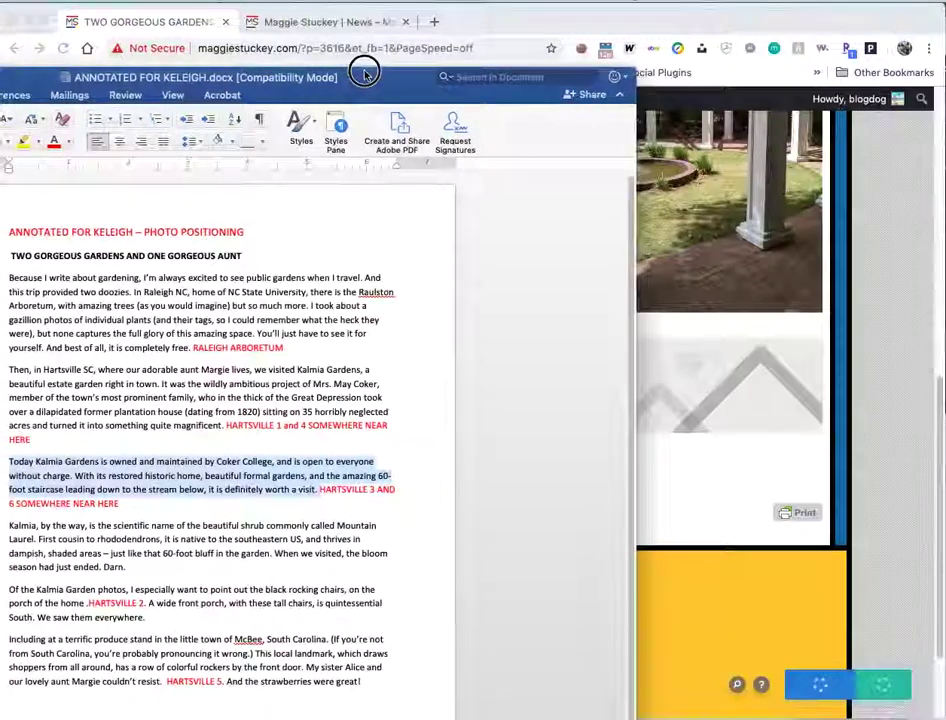
left_click(695, 563)
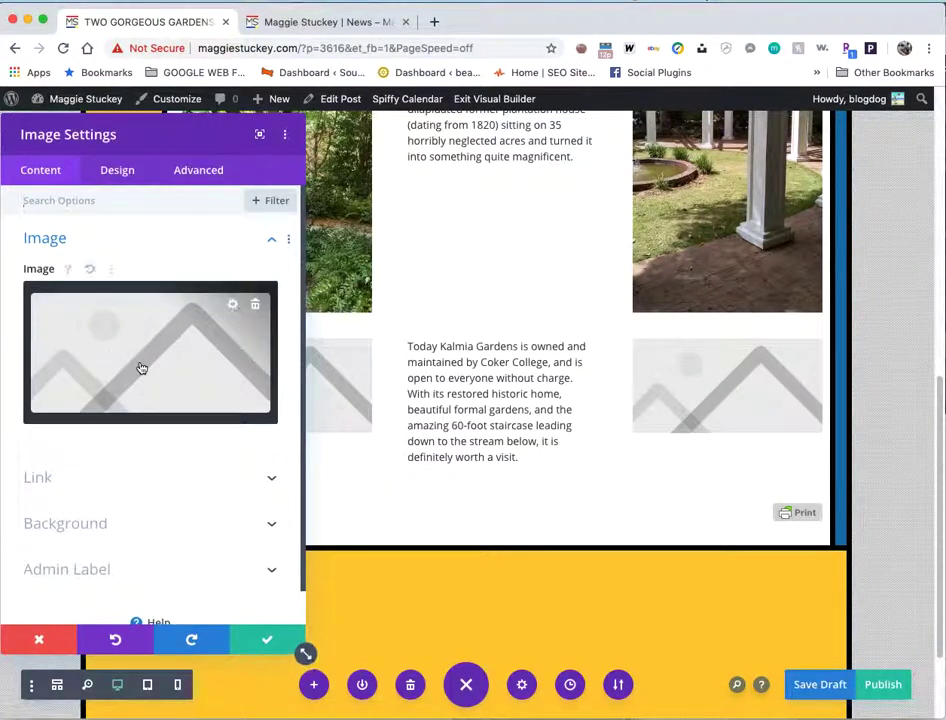
left_click(142, 368)
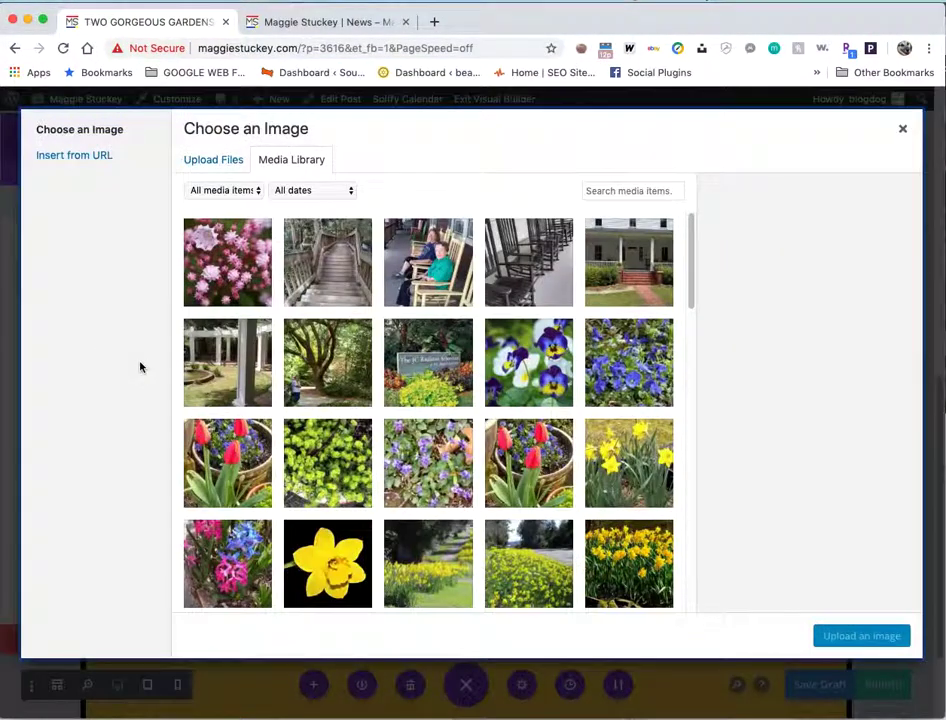
left_click(620, 266)
left_click(806, 350)
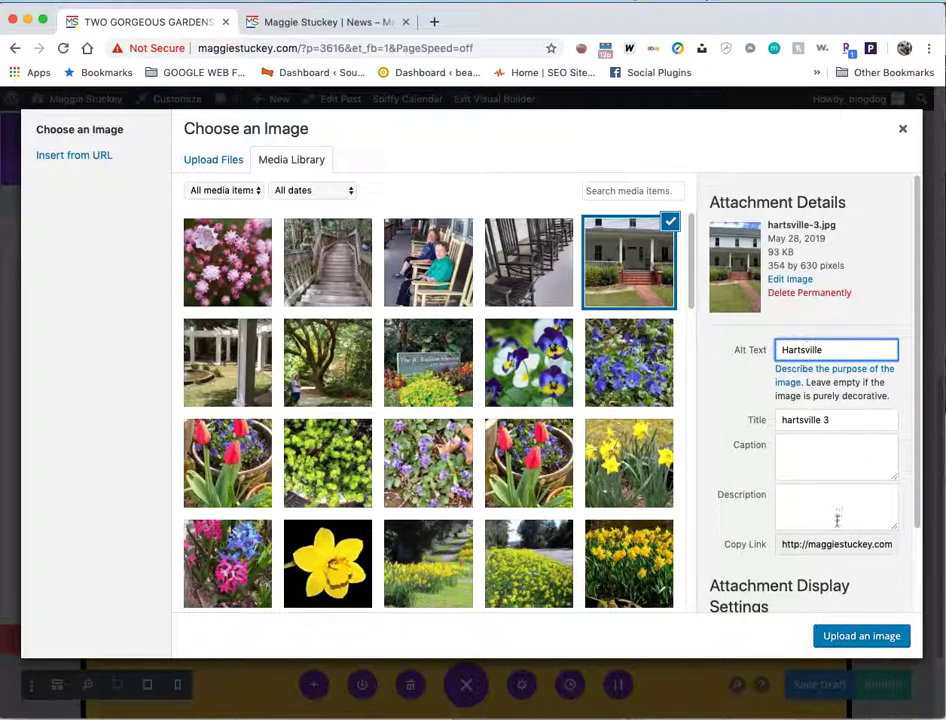
left_click(862, 636)
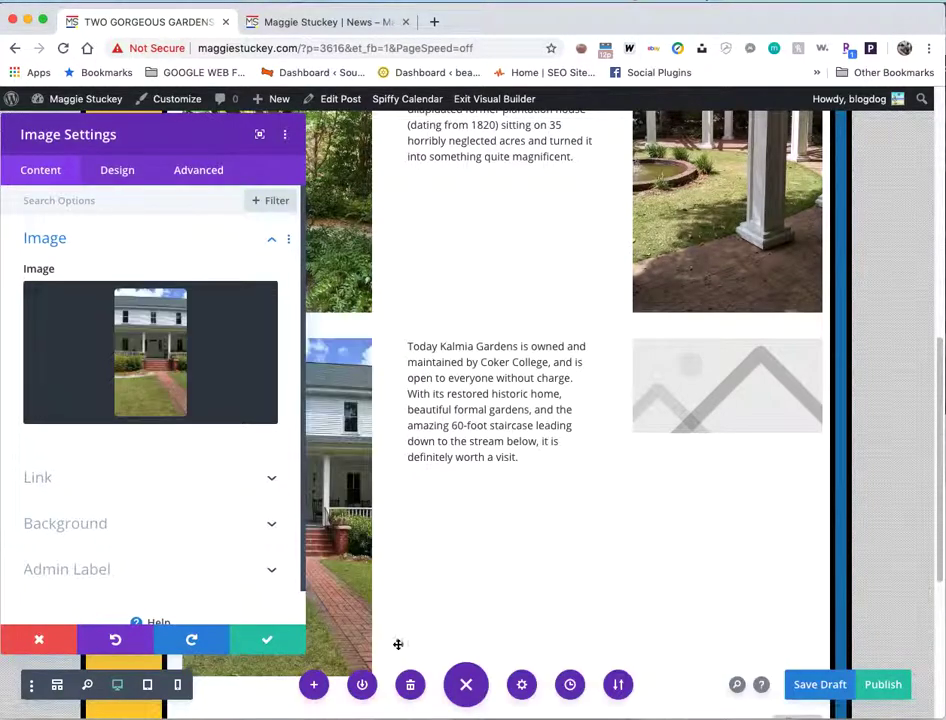
left_click(249, 646)
Set the row's third-column image to hartsville-6.jpg with alt text "Hartsville", save the module, and save the post as a draft.
left_click(722, 408)
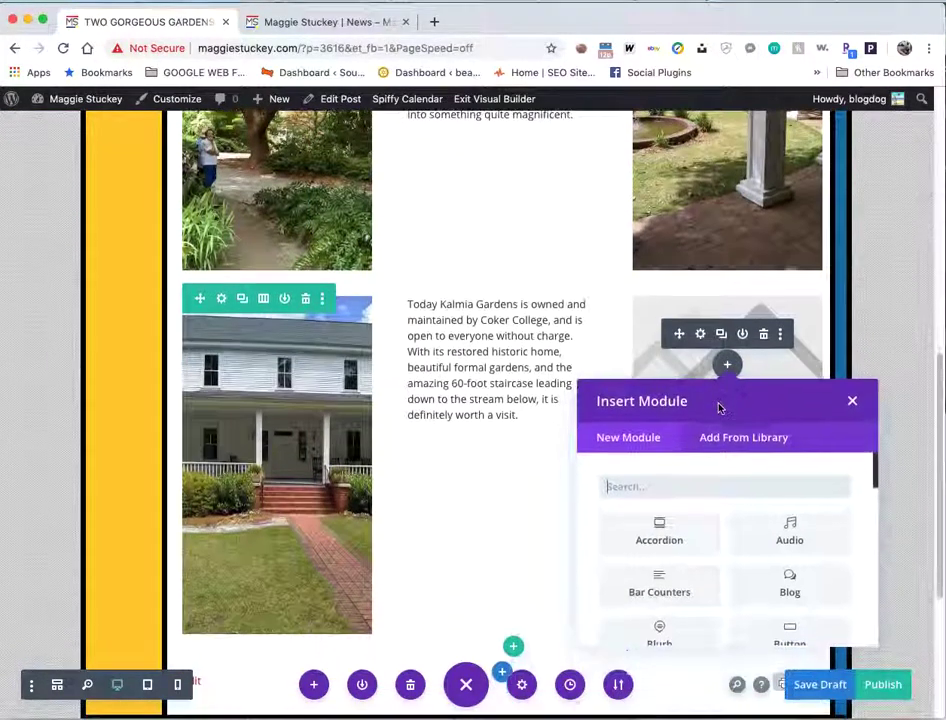
left_click(702, 336)
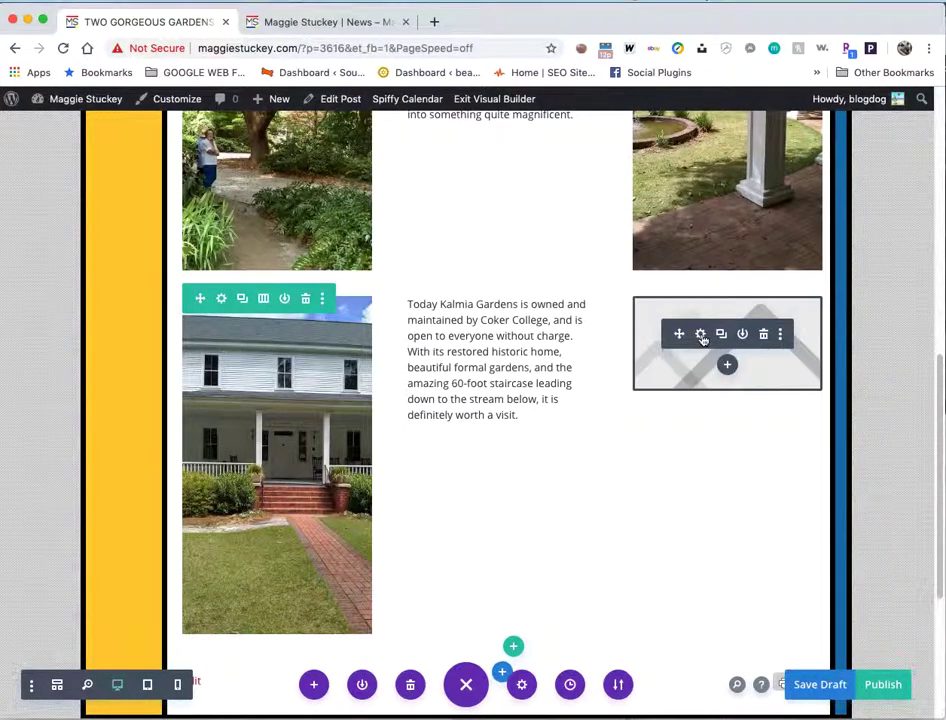
left_click(701, 333)
left_click(133, 377)
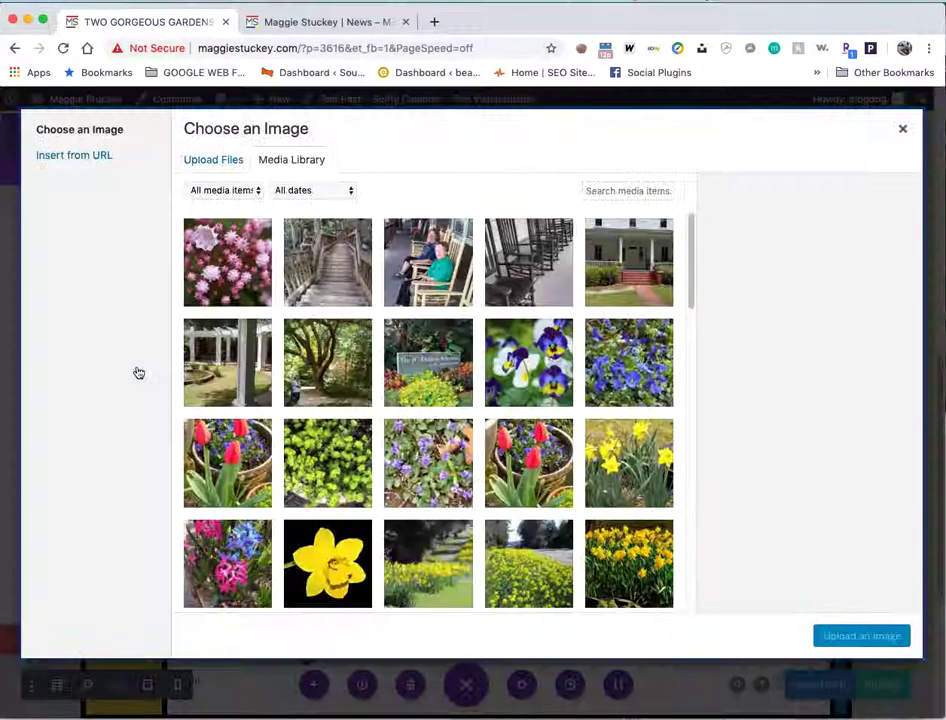
left_click(314, 275)
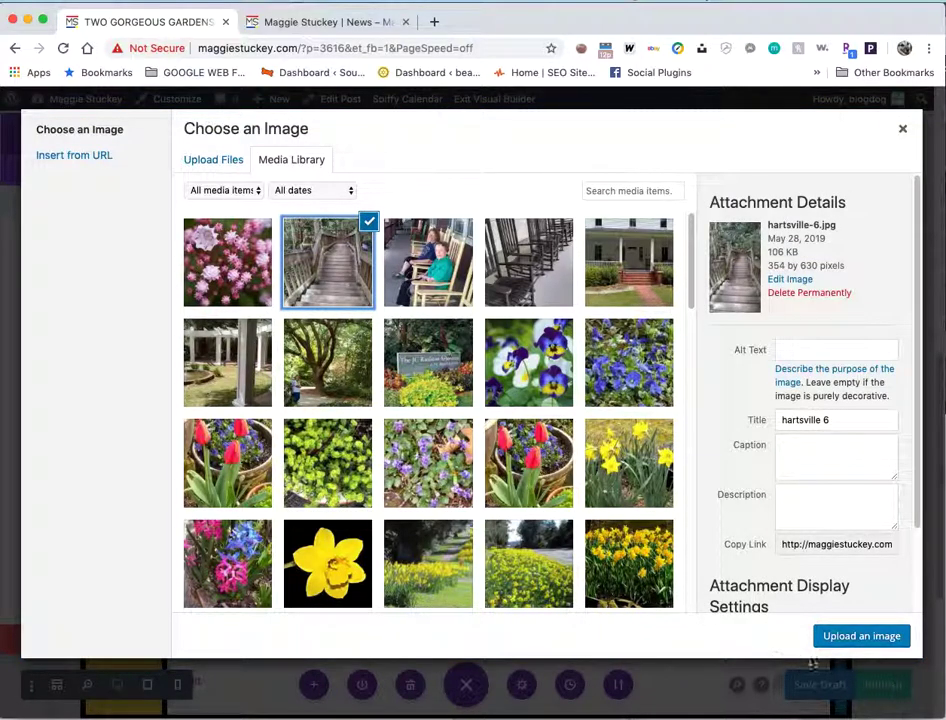
left_click(817, 351)
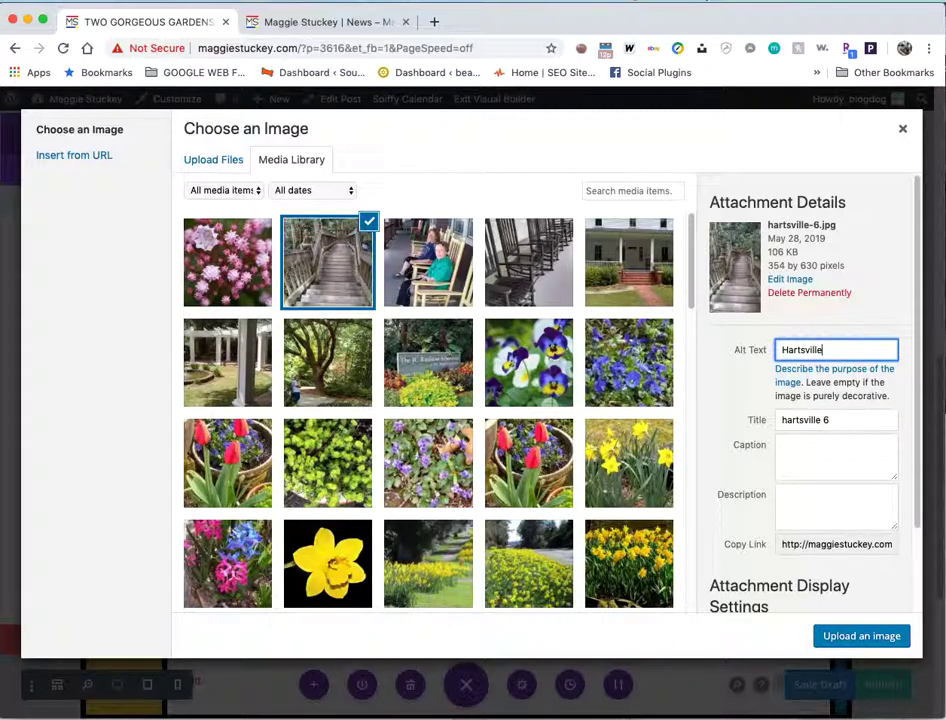
left_click(843, 637)
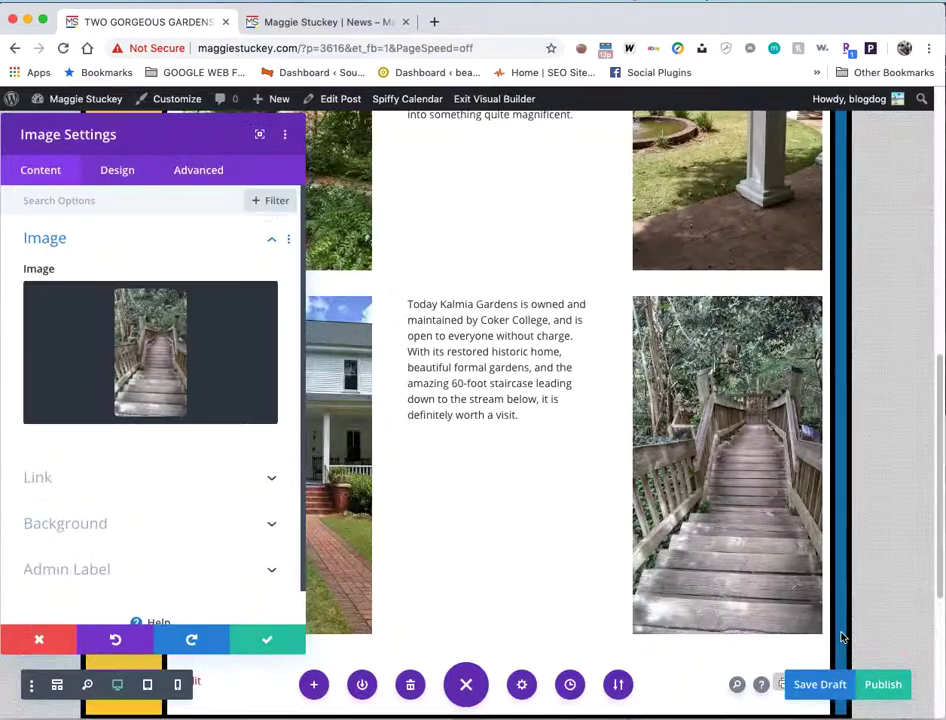
left_click(270, 643)
left_click(811, 686)
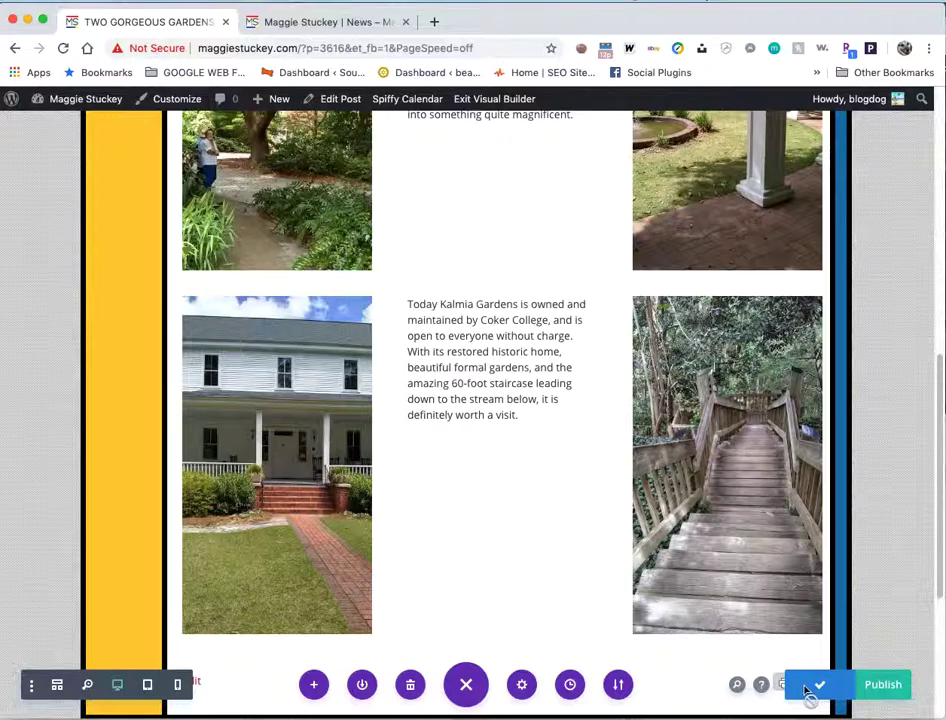
scroll(695, 672, "up", 10)
scroll(695, 672, "down", 5)
scroll(695, 672, "up", 1)
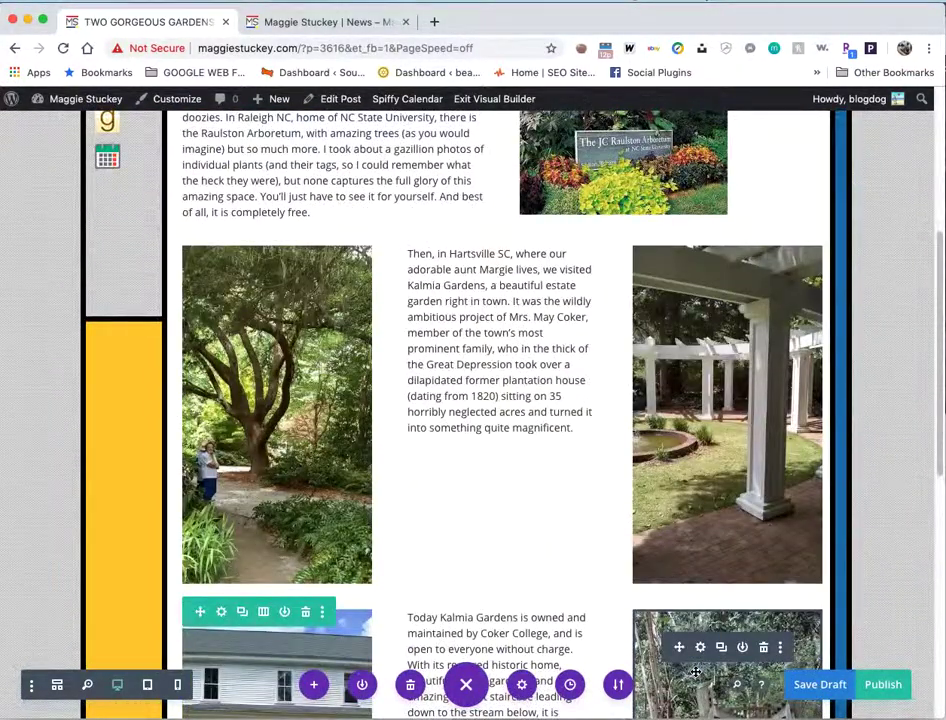
mouse_move(627, 492)
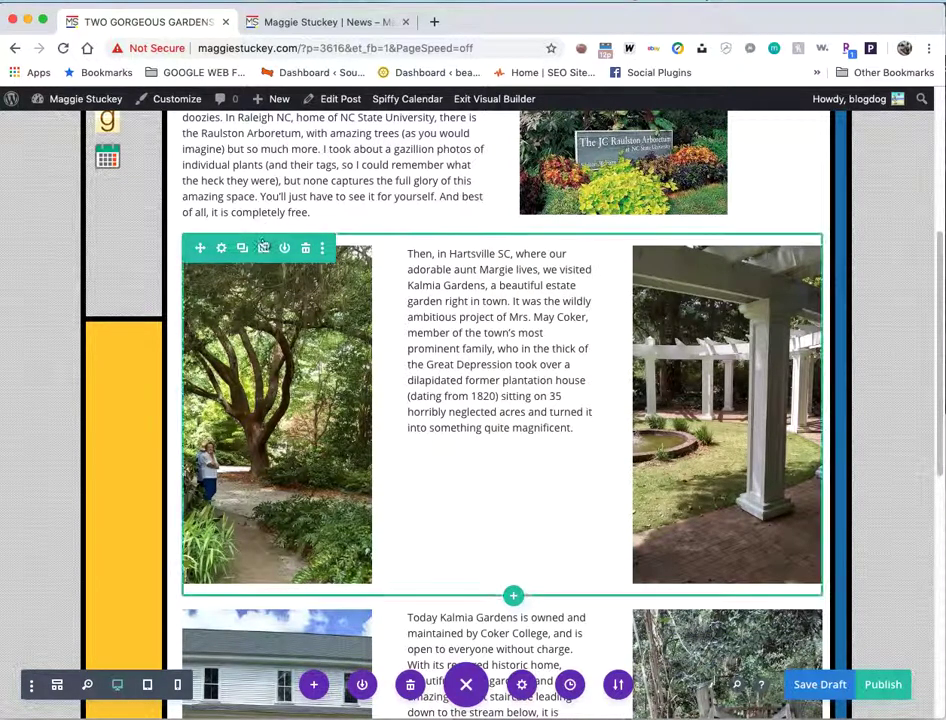
left_click(264, 250)
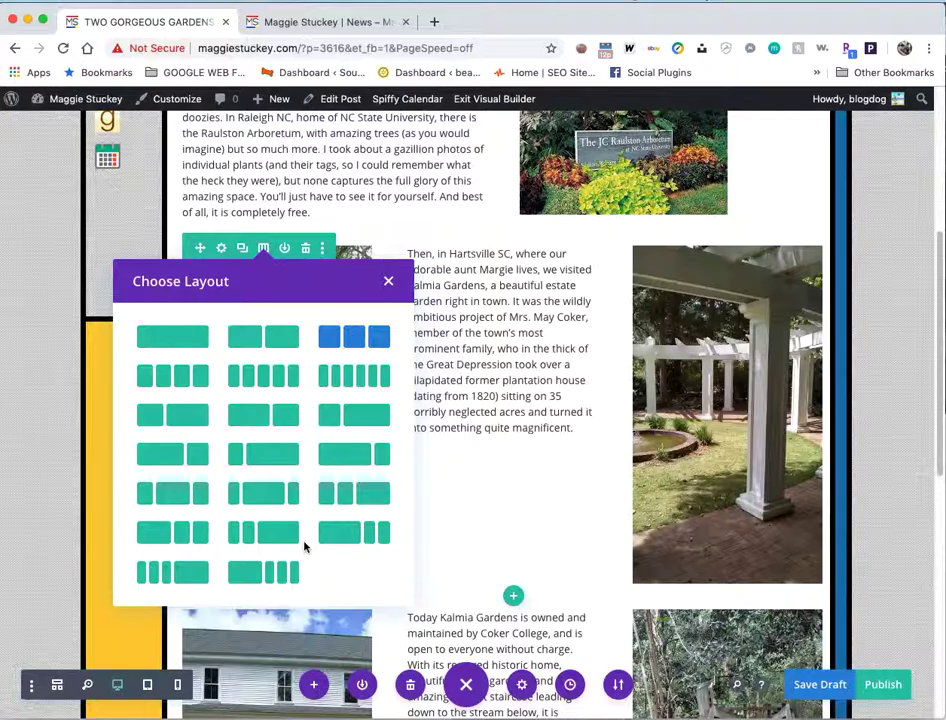
left_click(411, 282)
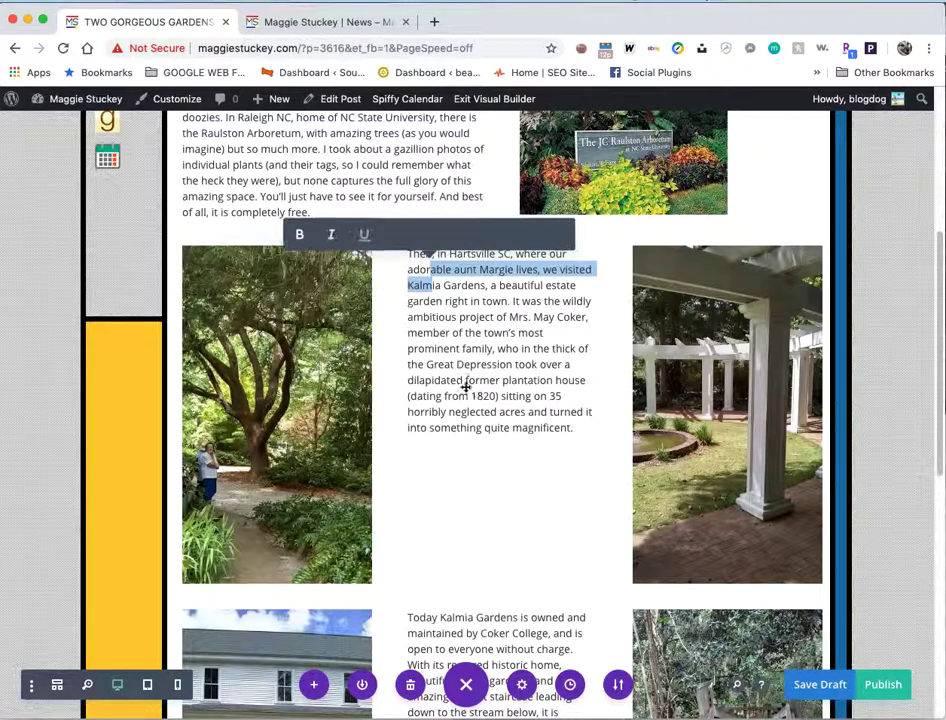
Add an empty row with three equal columns below the house and staircase photo row.
scroll(502, 456, "down", 5)
scroll(546, 461, "down", 3)
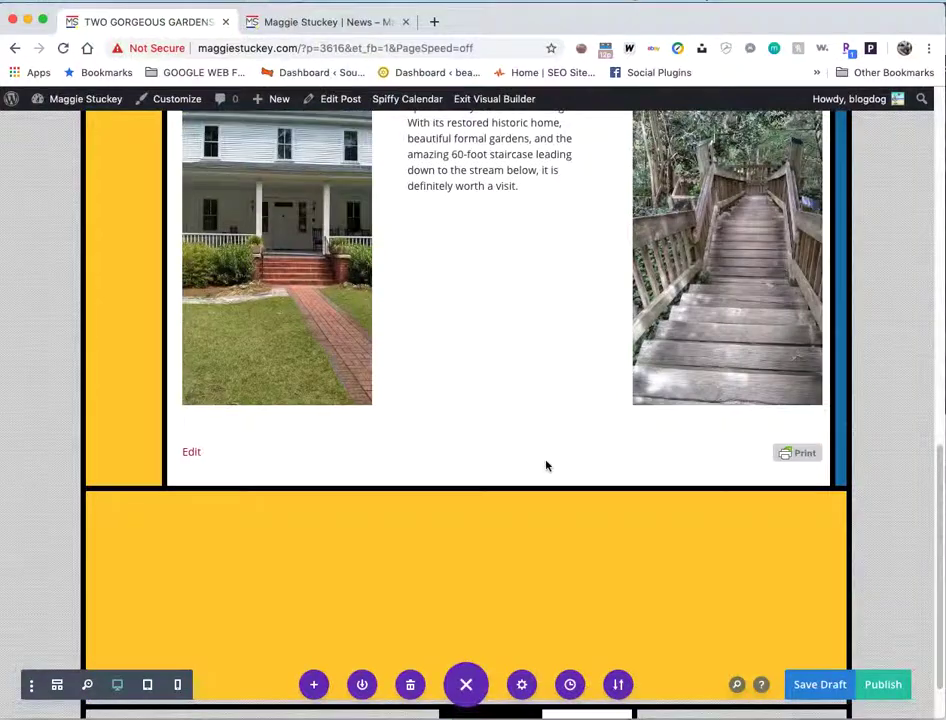
left_click(513, 418)
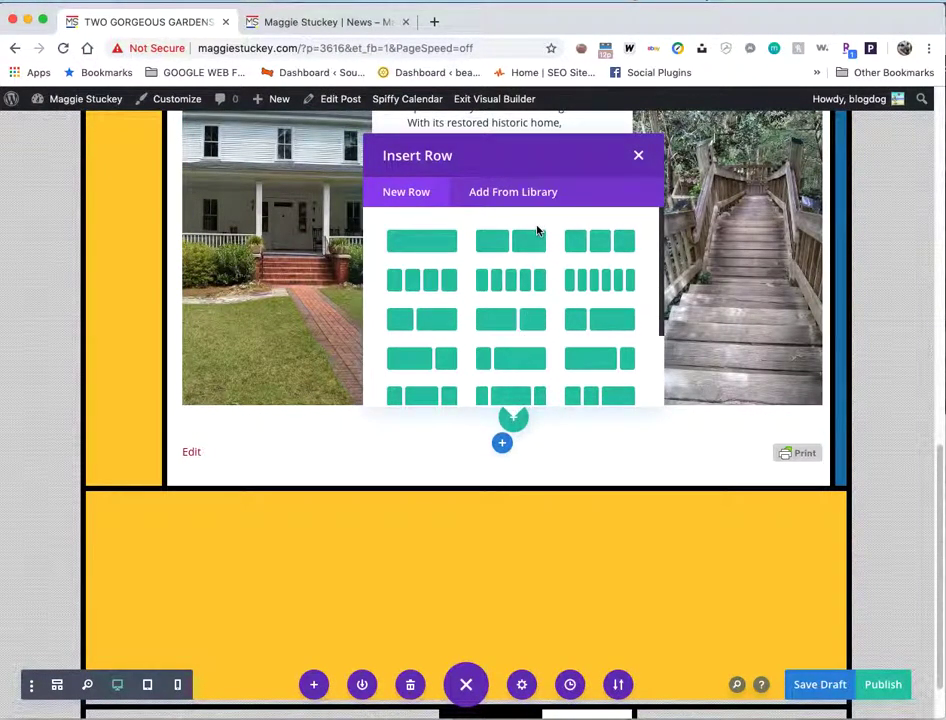
left_click(599, 240)
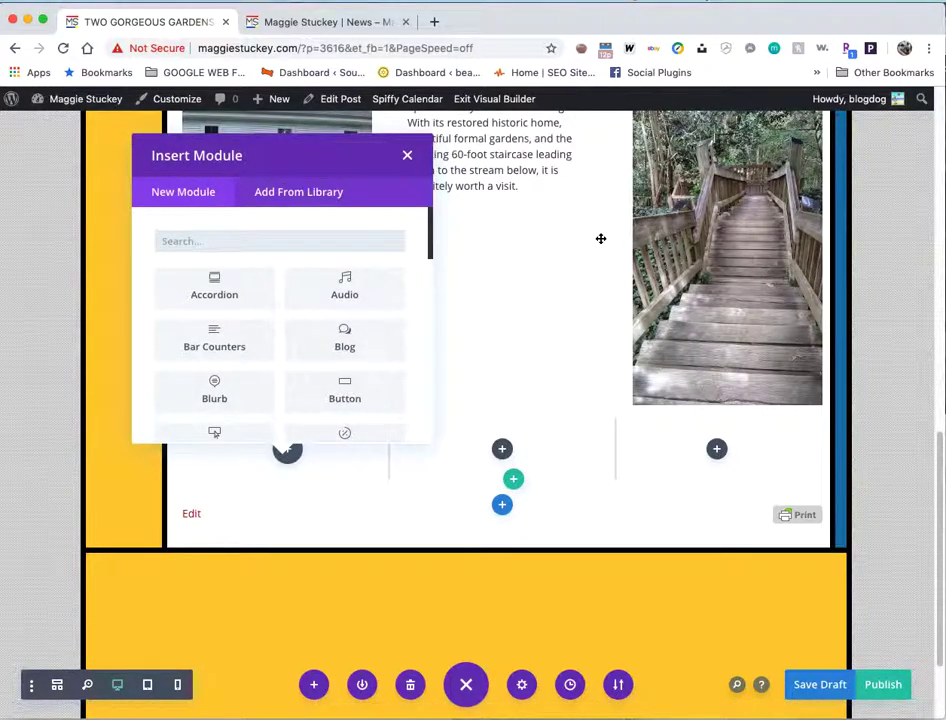
left_click(407, 155)
Duplicate the "Today Kalmia Gardens" Text module and move the copy into the new row's middle column.
scroll(555, 263, "up", 3)
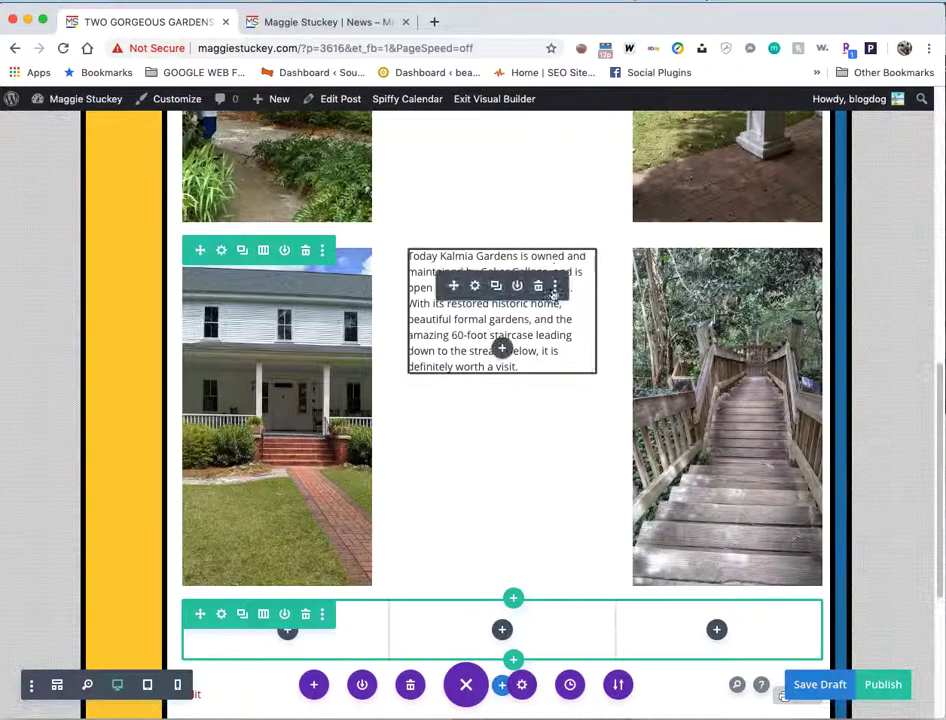
left_click(496, 287)
left_click_drag(454, 429, 505, 626)
Insert a placeholder Image module in the new row's third column and move a duplicate of it into the first column.
left_click(716, 629)
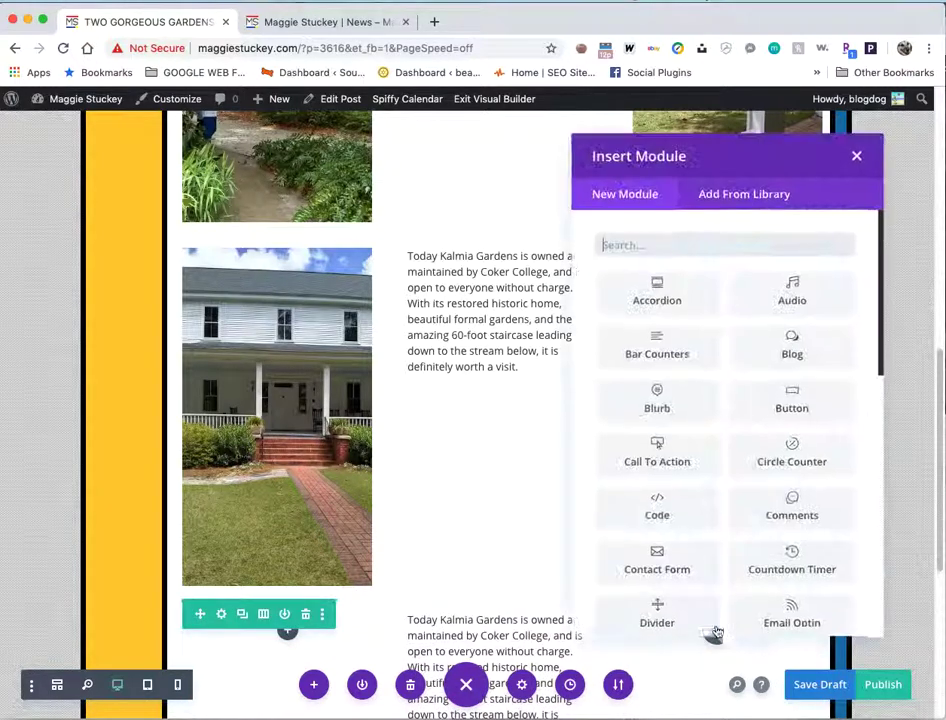
scroll(661, 494, "down", 5)
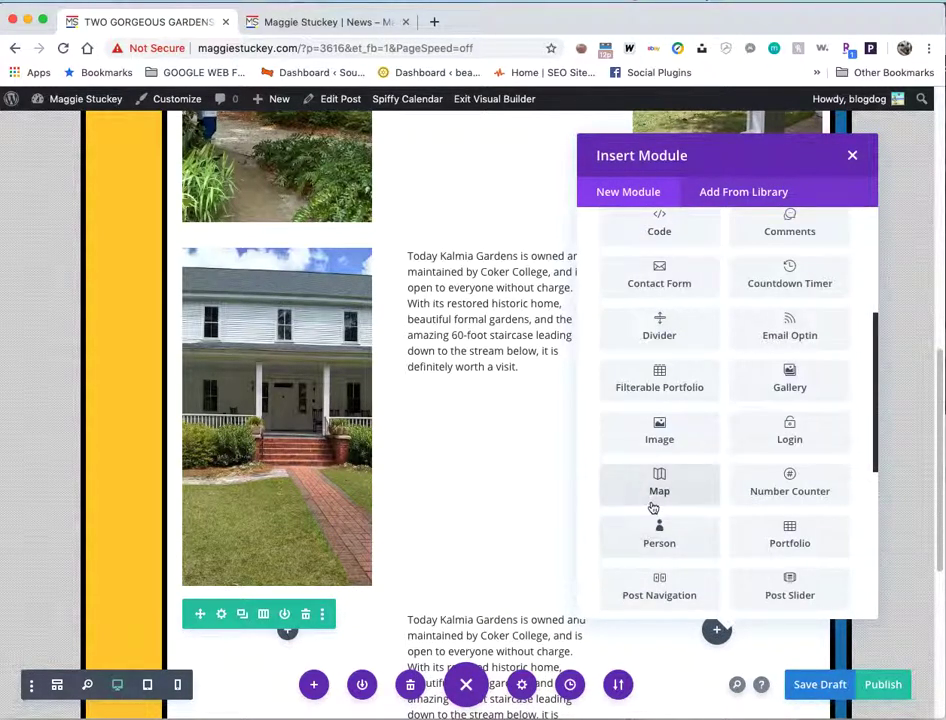
left_click(660, 428)
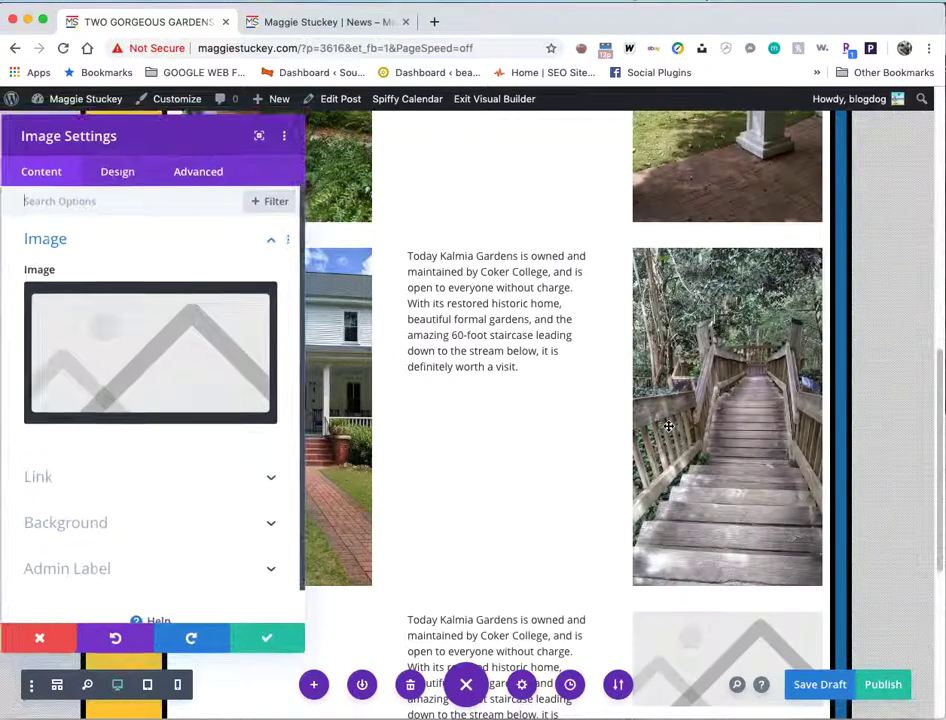
left_click(258, 632)
scroll(258, 633, "down", 4)
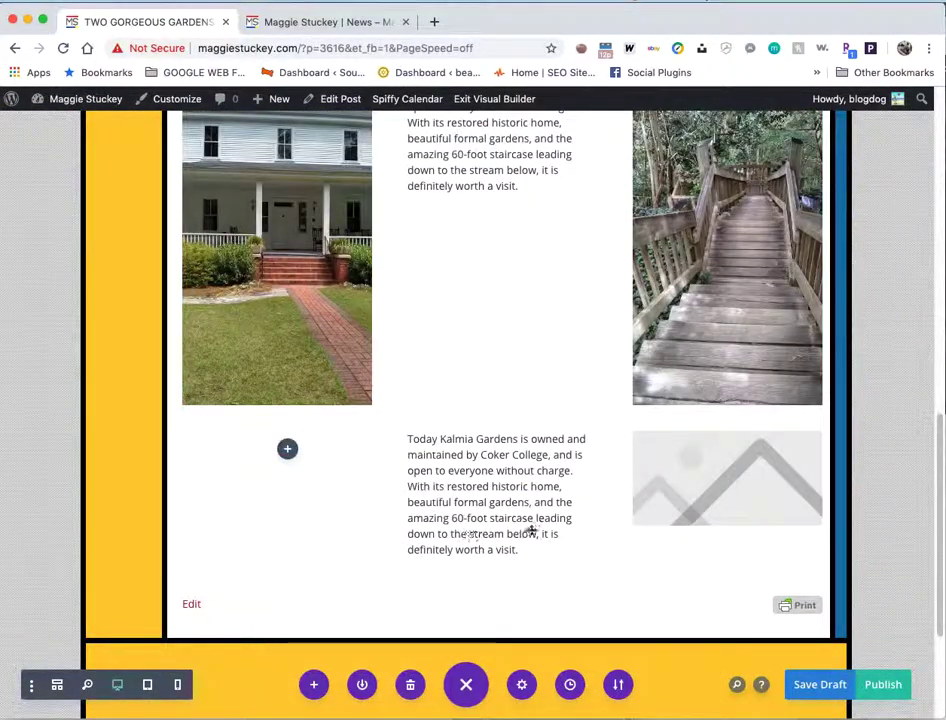
left_click(721, 469)
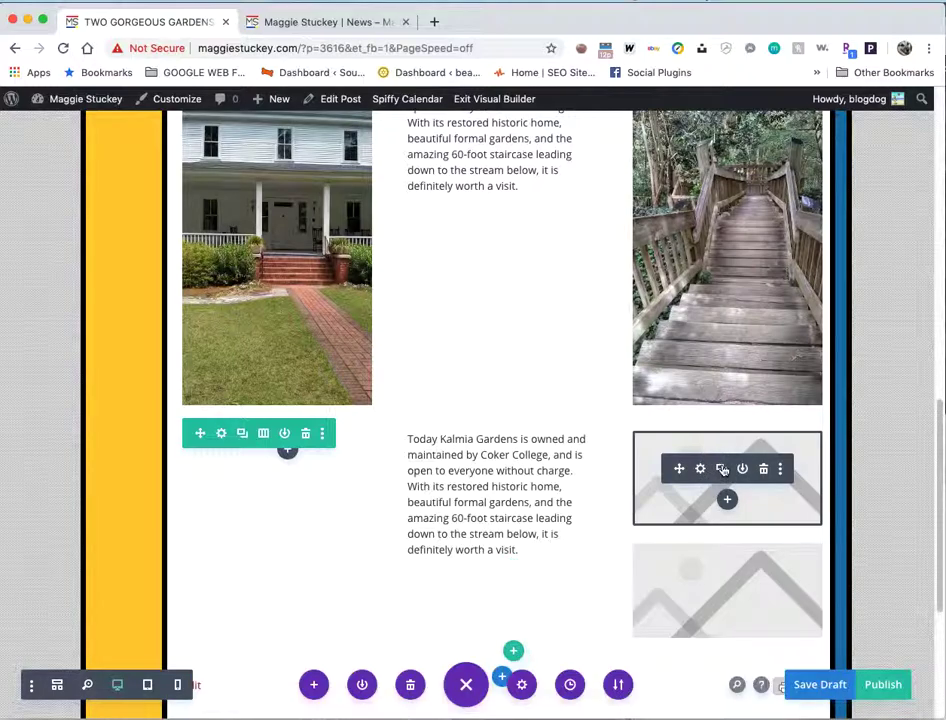
mouse_move(683, 577)
mouse_move(677, 582)
left_mouse_down()
mouse_move(270, 462)
mouse_move(121, 443)
left_mouse_up()
In the Word document, delete the "HARTSVILLE 2." note and copy the "Kalmia, by the way" and "Of the Kalmia Garden photos" paragraphs.
key("super+Tab")
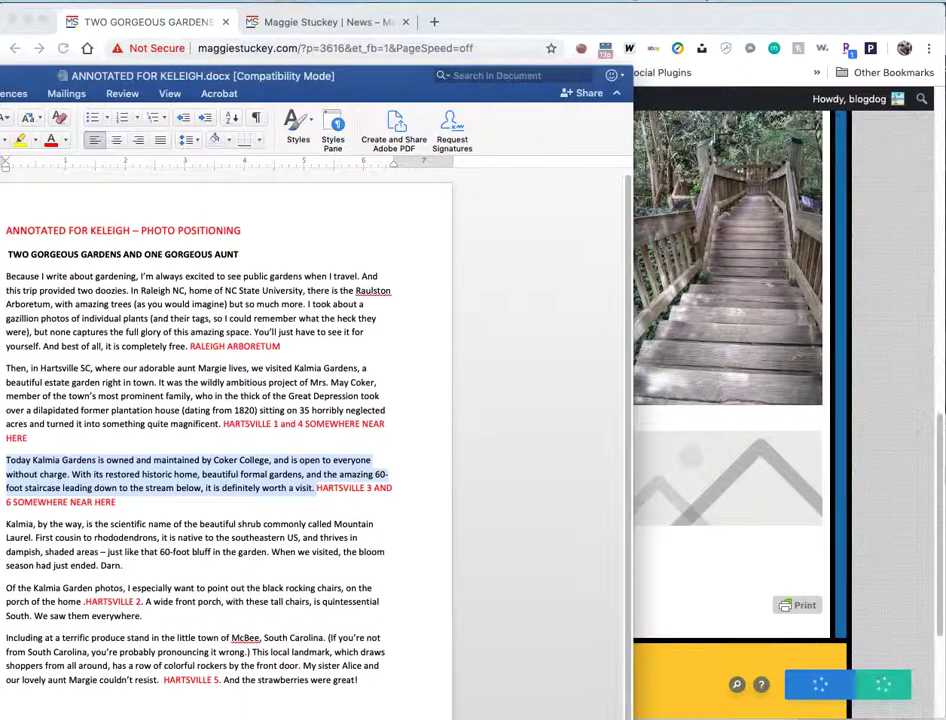
scroll(72, 466, "down", 2)
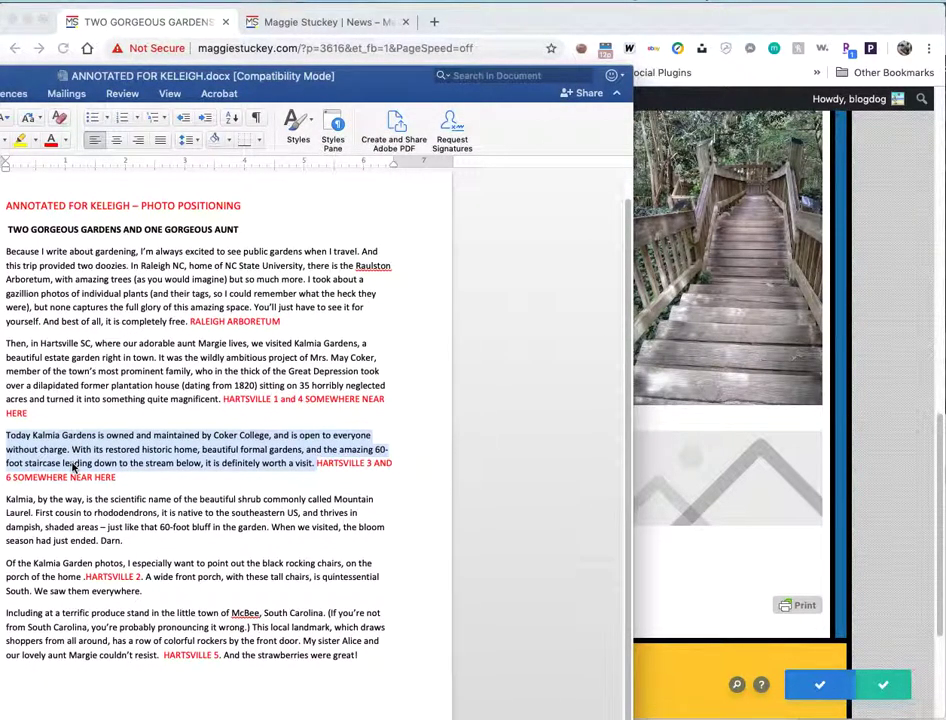
left_click_drag(147, 591, 3, 497)
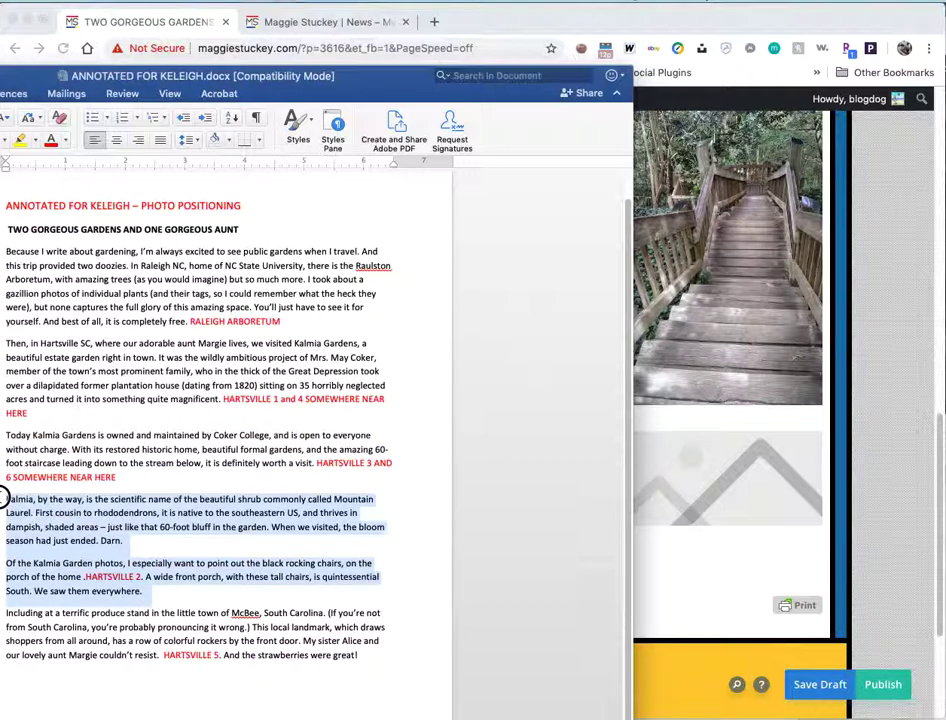
left_click(148, 578)
left_click_drag(147, 578, 96, 580)
key("BackSpace")
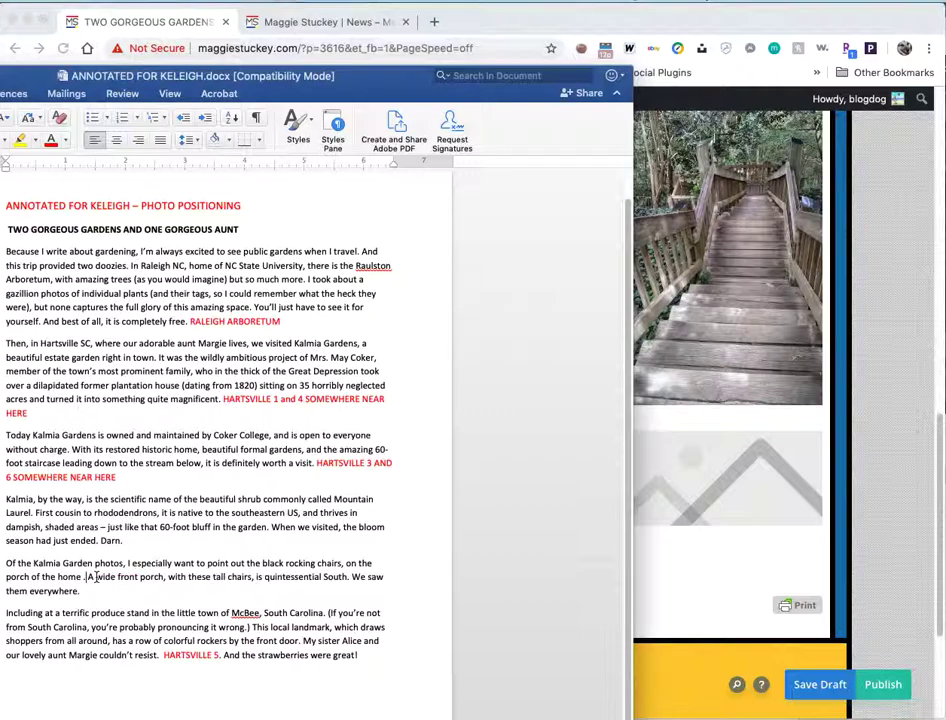
left_click_drag(84, 590, 19, 500)
key("super+c")
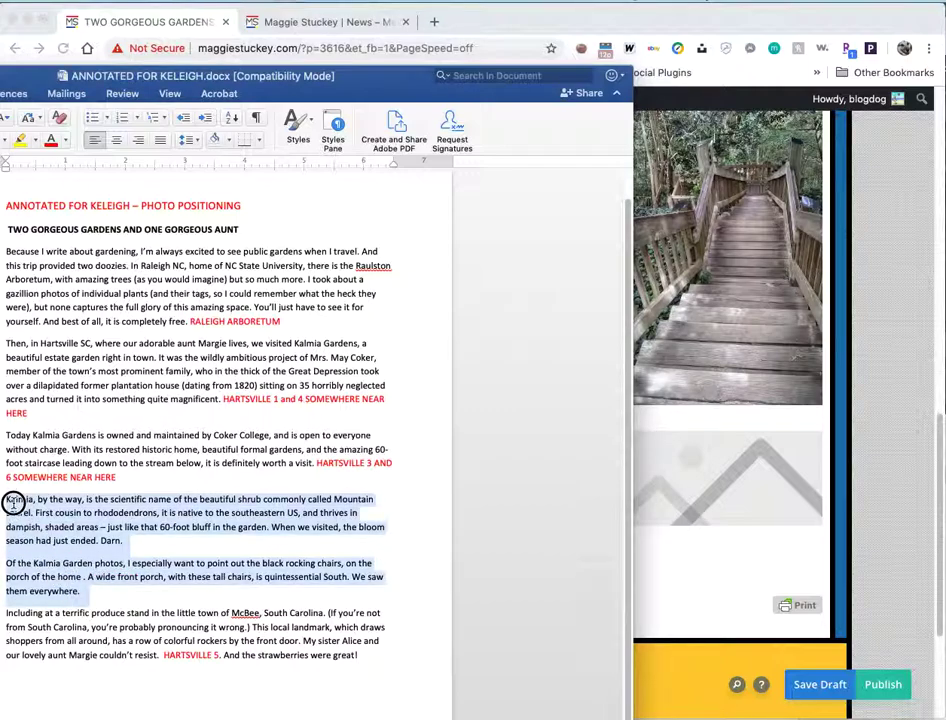
Back in the browser, replace the middle column's duplicated text with the copied "Kalmia, by the way" and "Of the Kalmia Garden photos" paragraphs and save the module.
key("super+Tab")
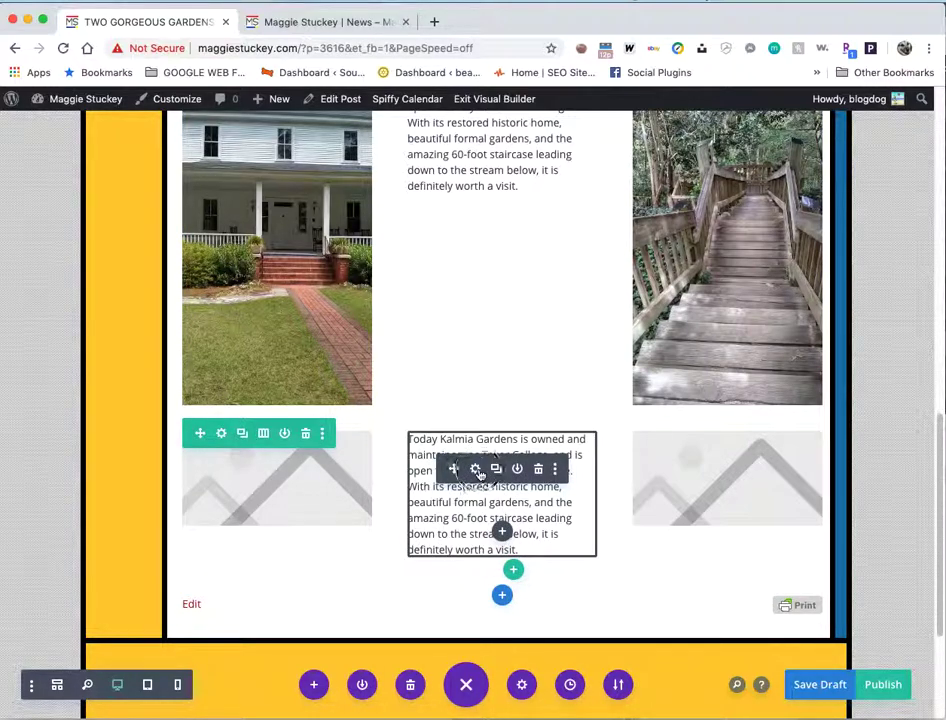
left_click(475, 468)
key("super+a")
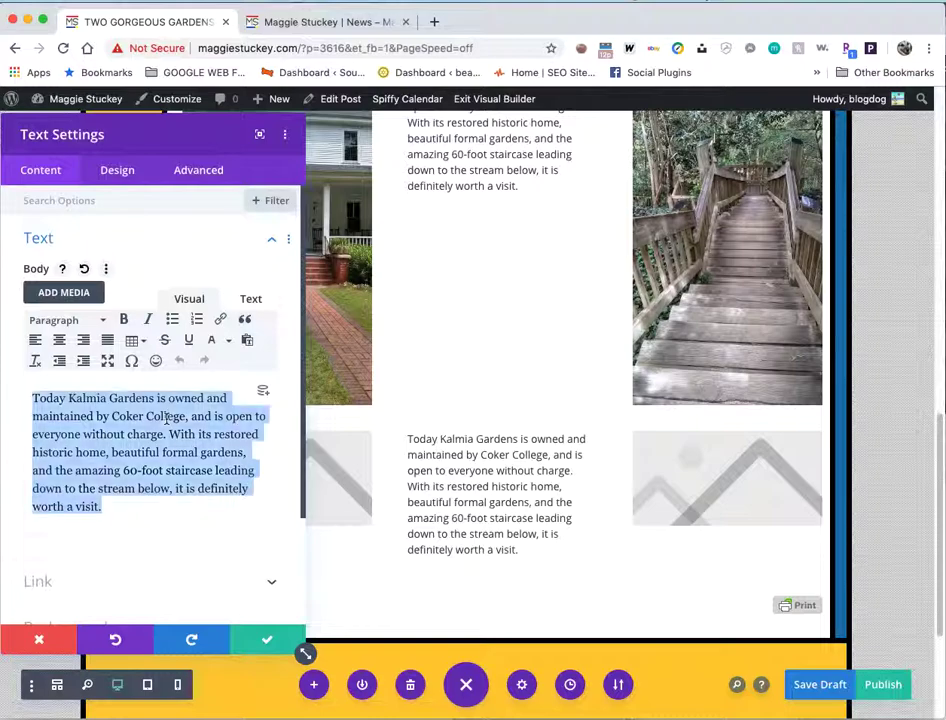
left_click(166, 417)
key("super+a")
key("super+v")
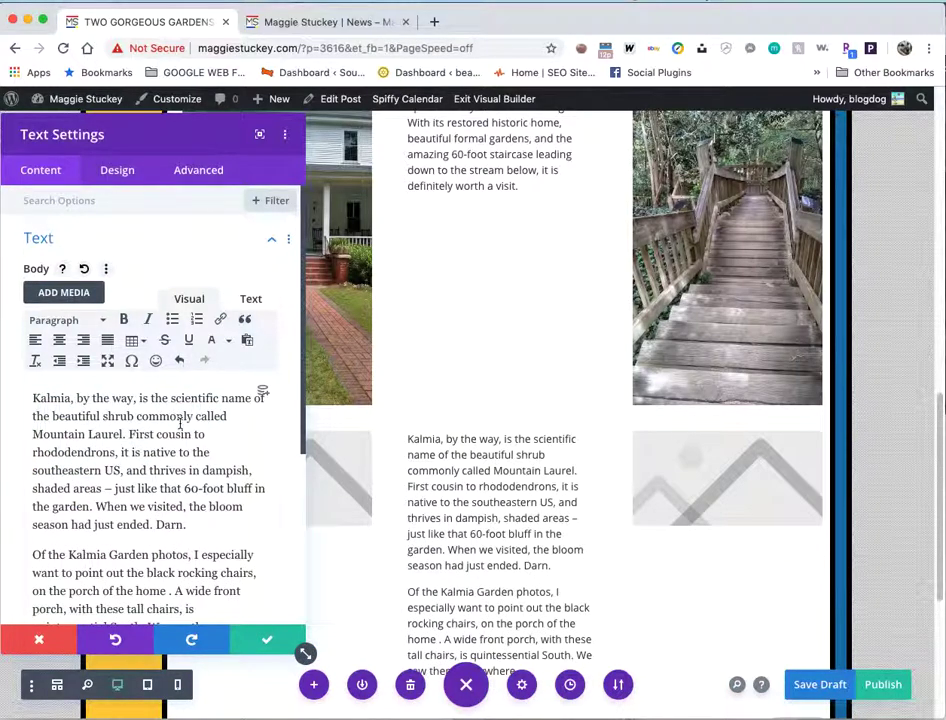
left_click(264, 638)
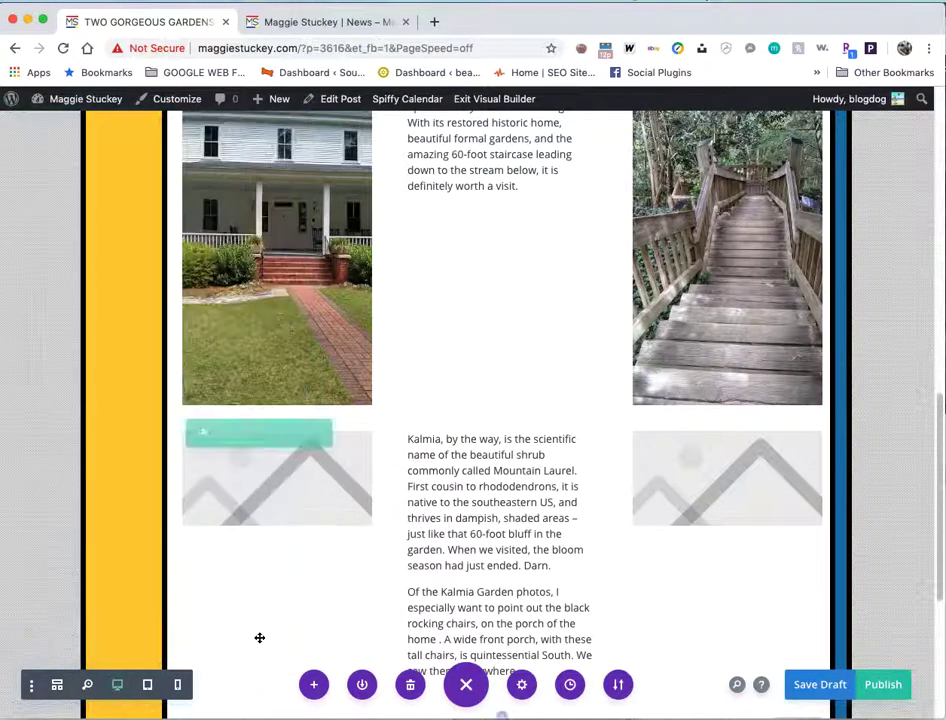
Delete the placeholder image from the row's third column and change the row to two equal columns.
mouse_move(667, 477)
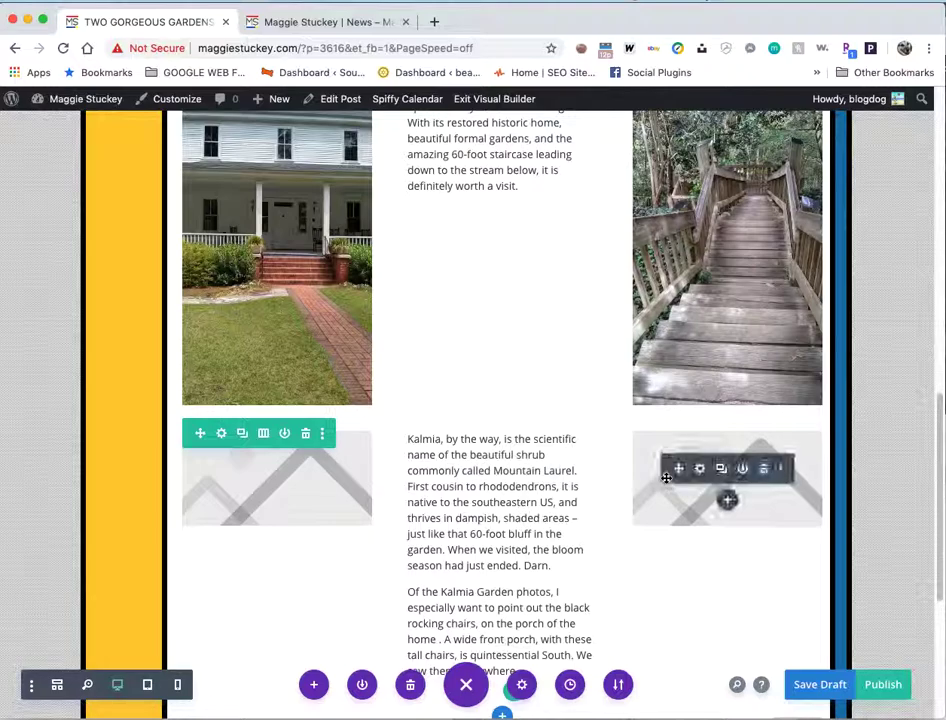
left_click(765, 470)
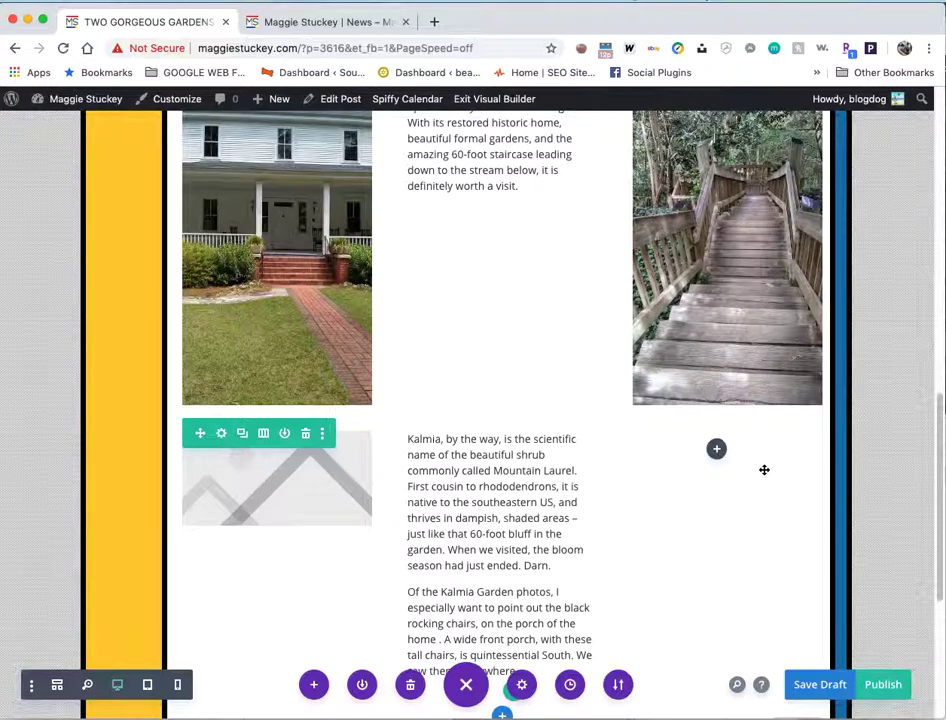
left_click(266, 437)
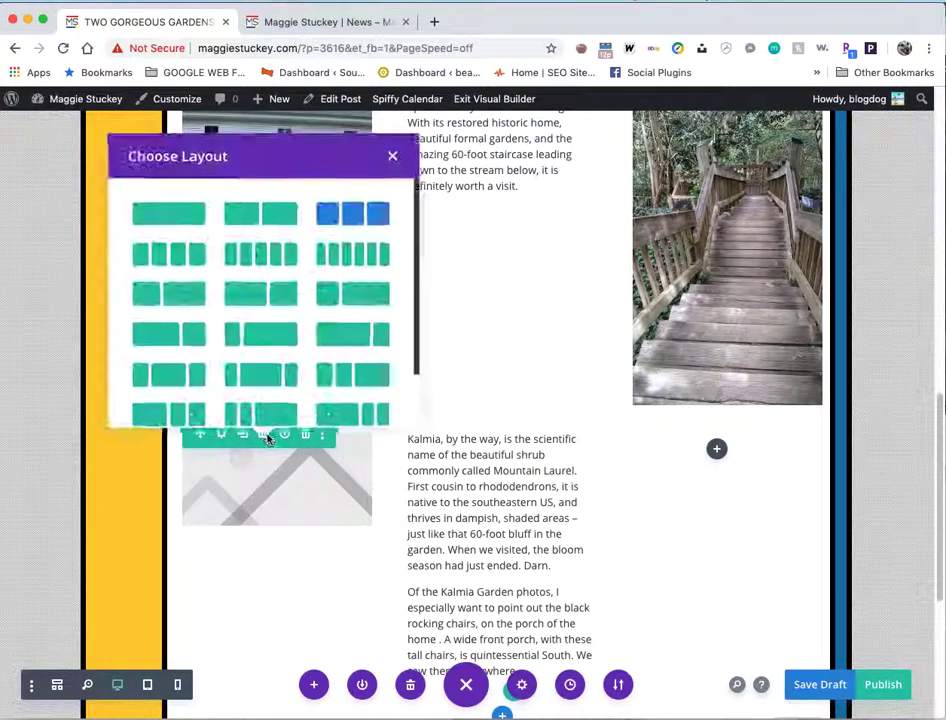
left_click(281, 214)
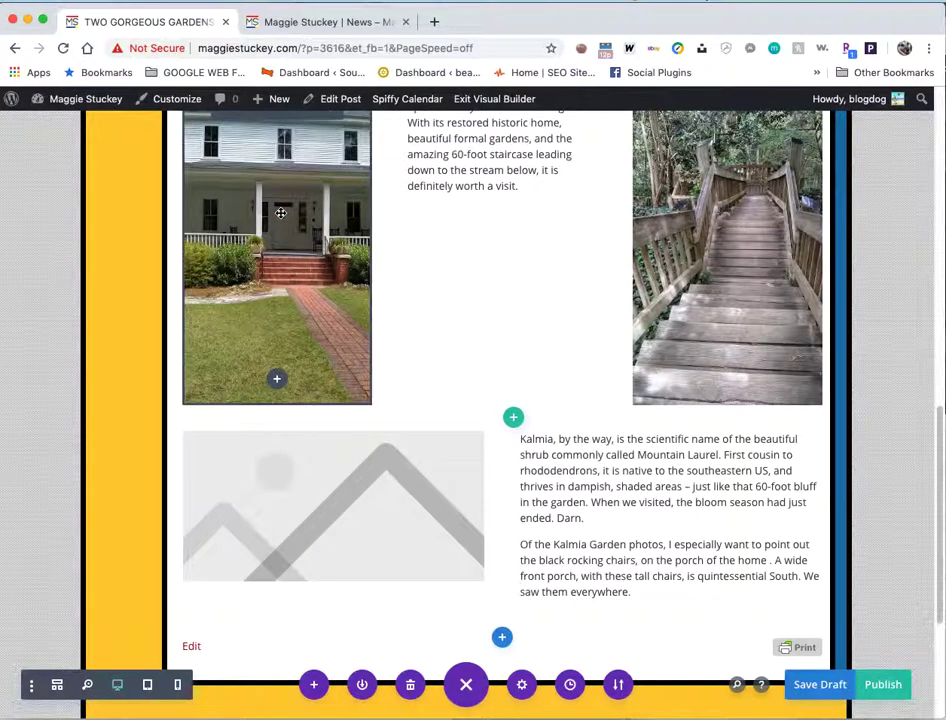
Open the media library for the row's placeholder image and check the details of the hartsville-5, hartsville-2, hartsville-3 and hartsville-4 photos.
mouse_move(342, 517)
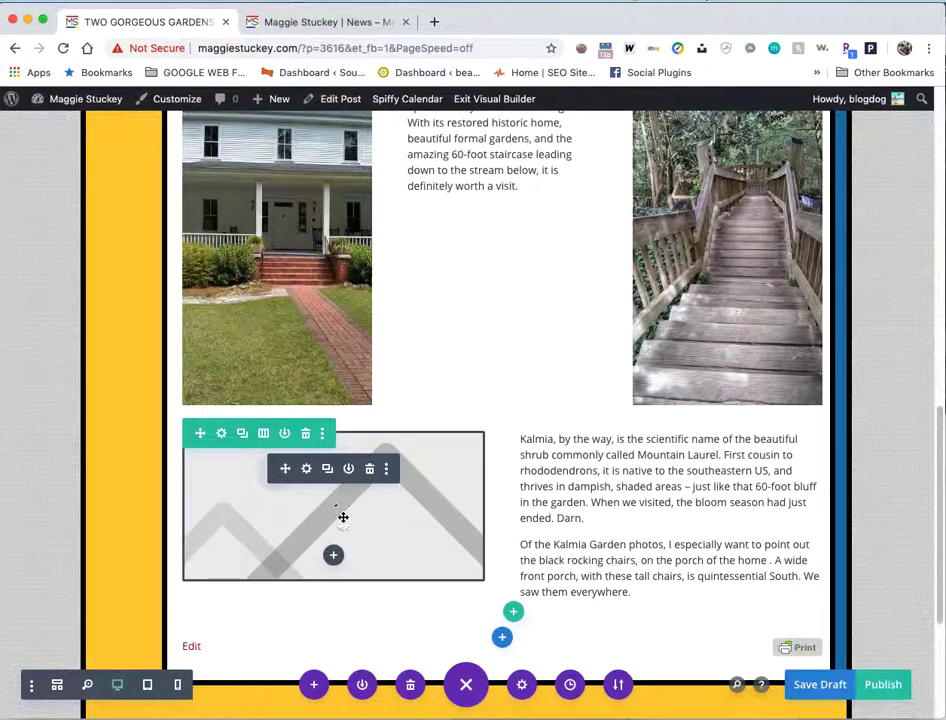
left_click(307, 470)
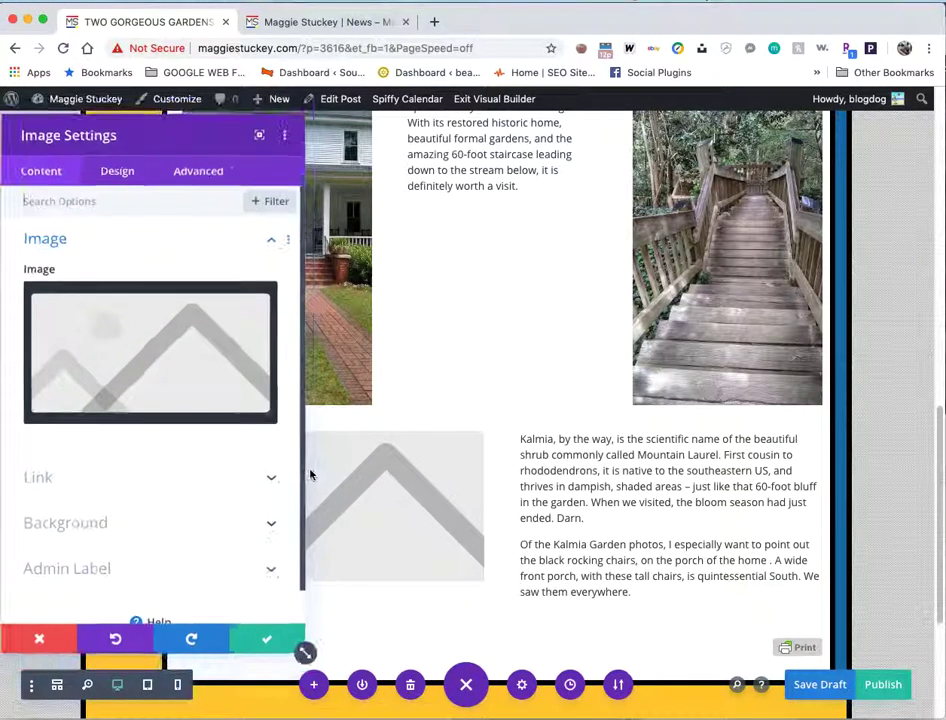
left_click(199, 364)
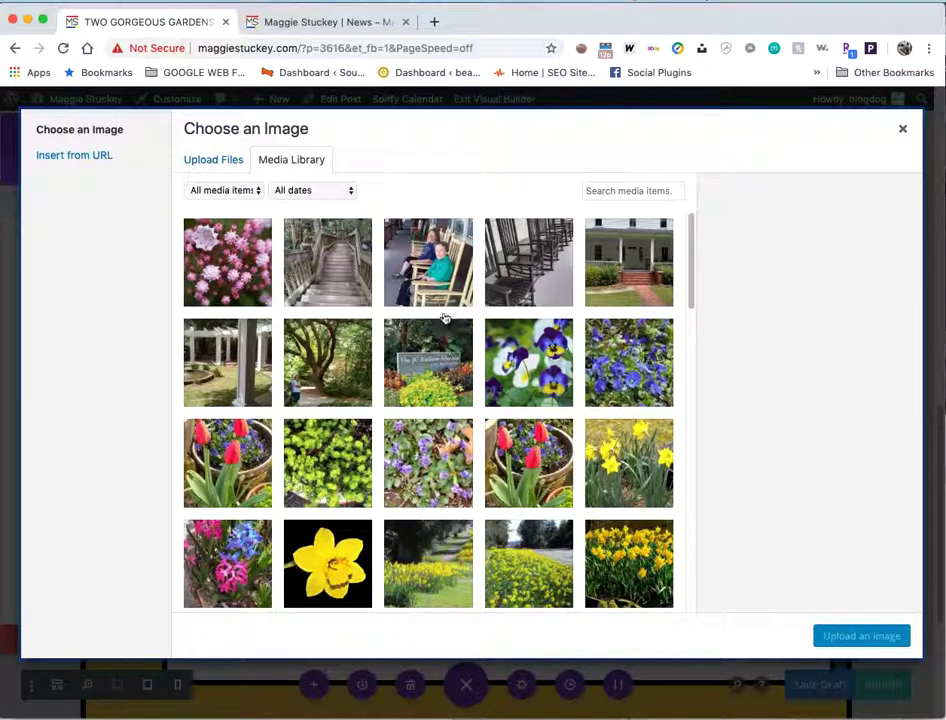
left_click(425, 278)
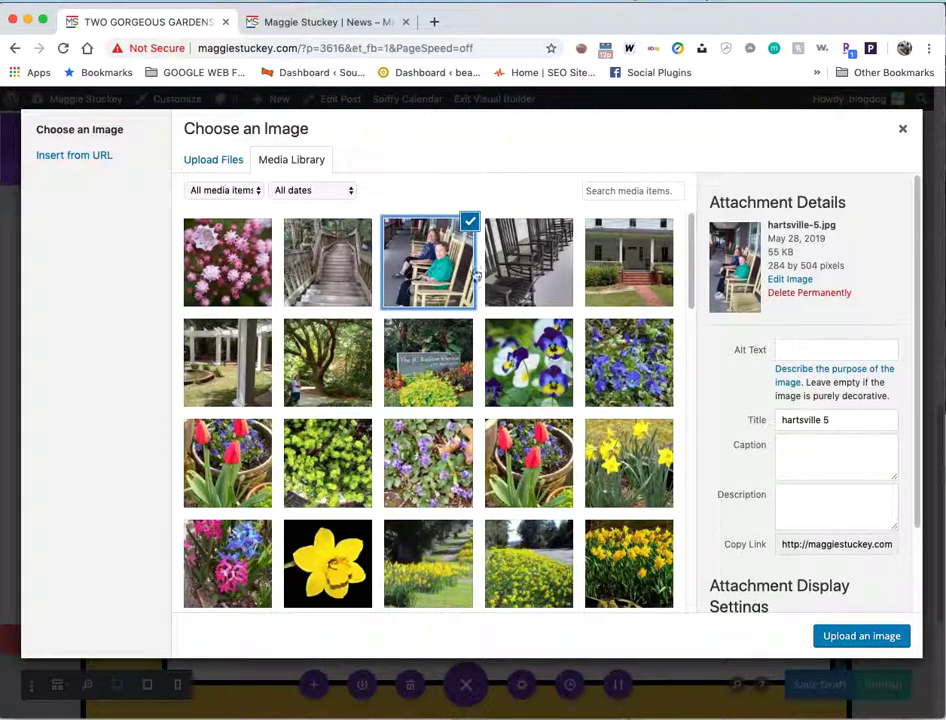
left_click(528, 262)
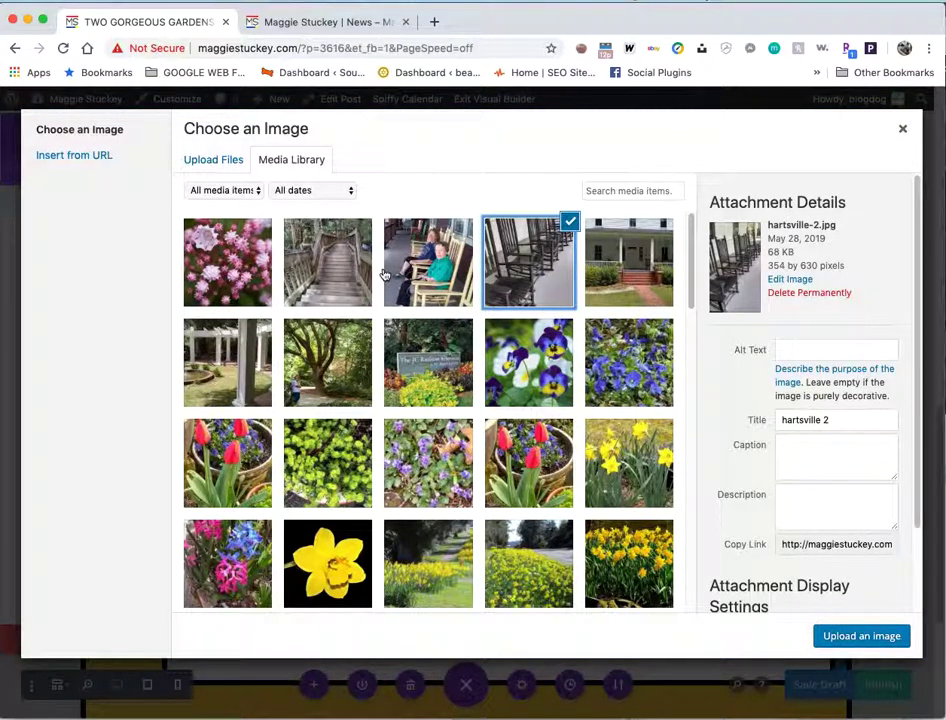
left_click(628, 262)
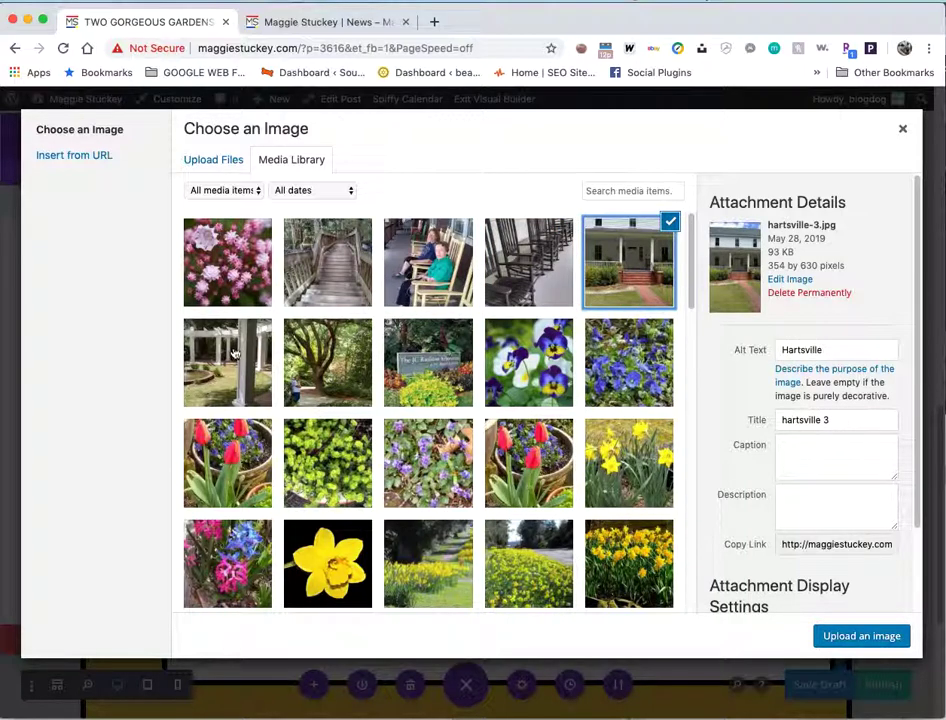
left_click(234, 353)
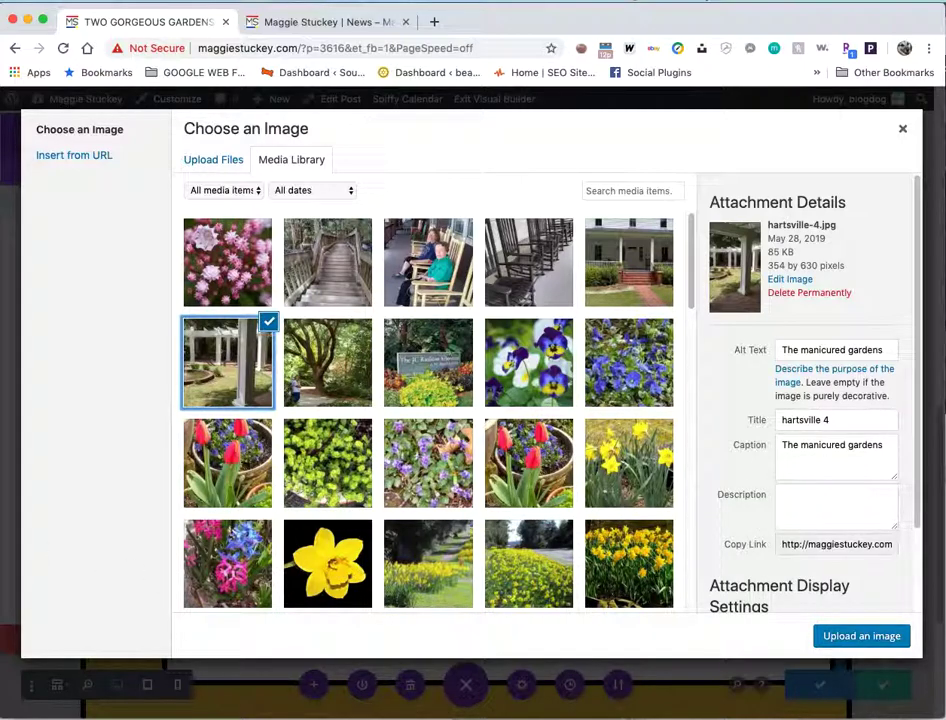
Switch to the Word document, restore the "HARTSVILLE 2." note after "porch of the home", and return to the browser.
key("super+Tab")
type("HARTSVILLE 2")
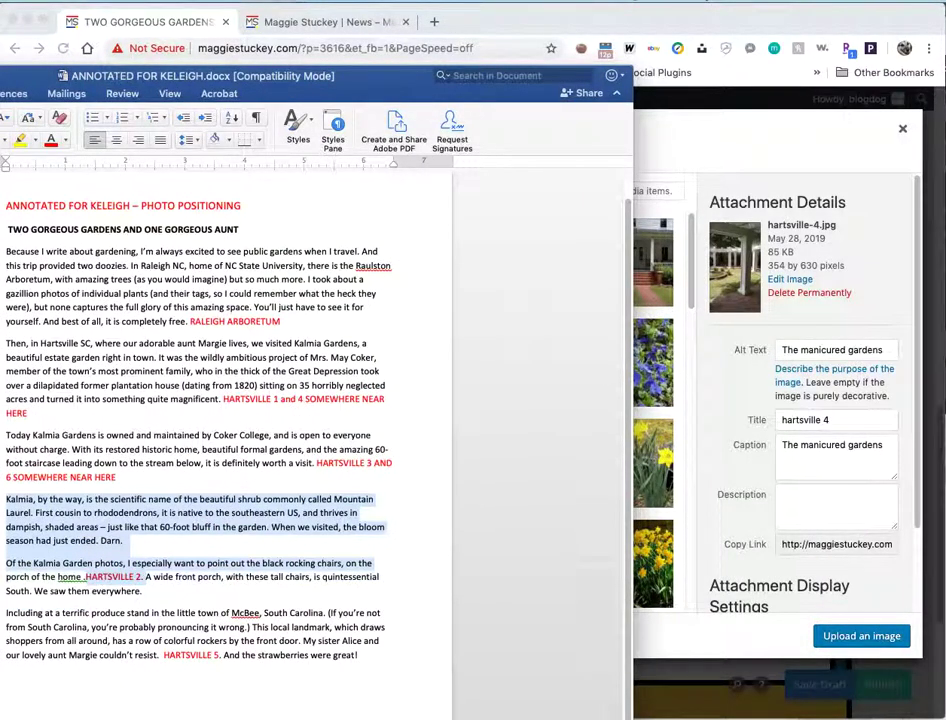
left_click(890, 330)
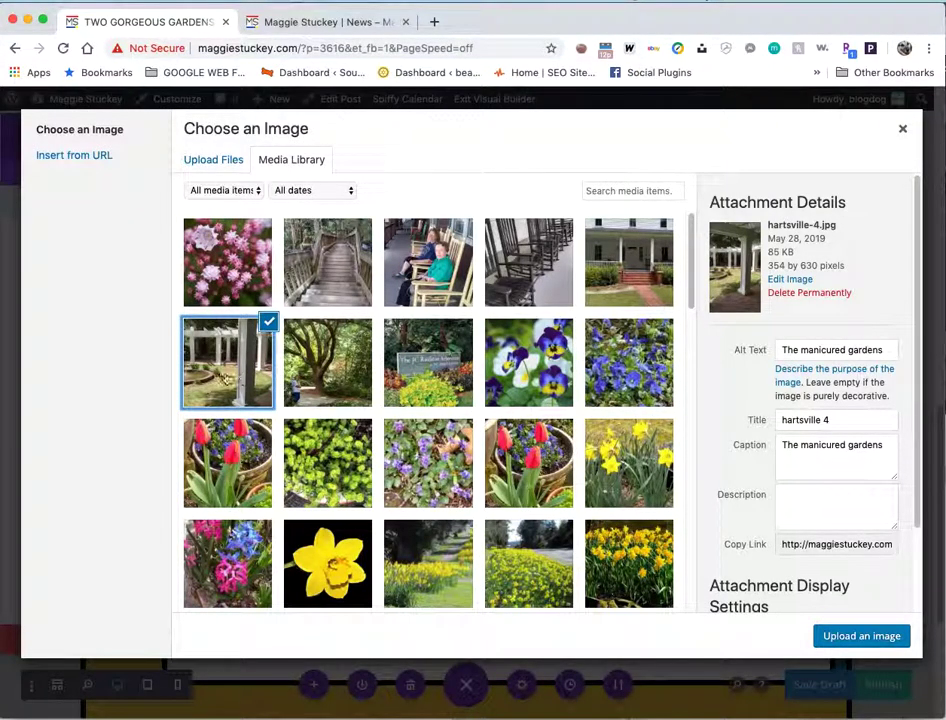
Set the placeholder to the hartsville-2.jpg rocking chairs photo with the alt text "Hartsville" and save the Image module.
left_click(659, 285)
left_click(548, 286)
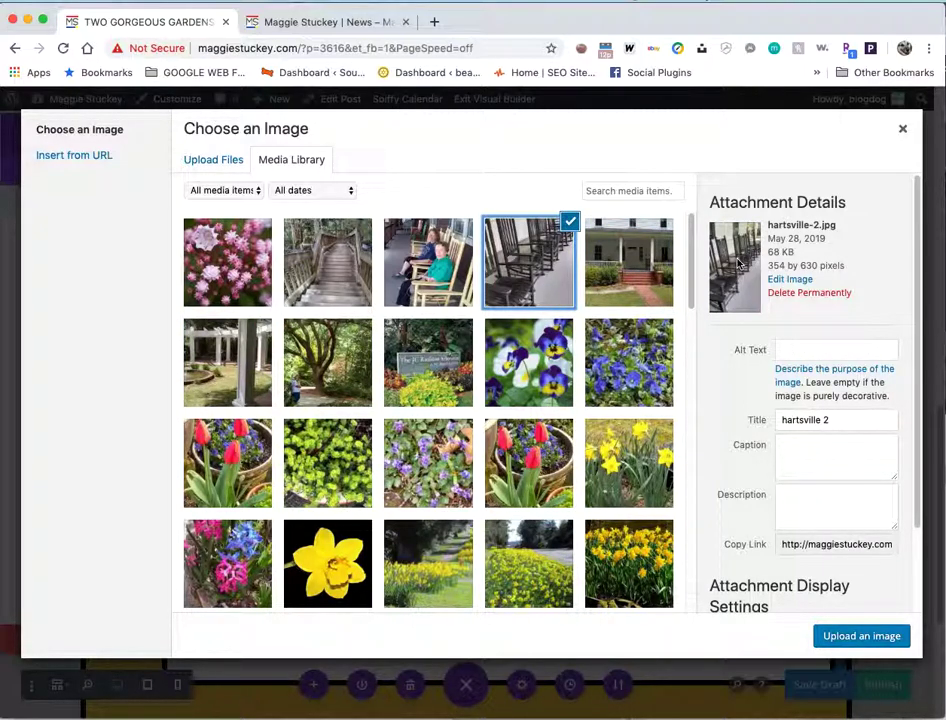
left_click(846, 352)
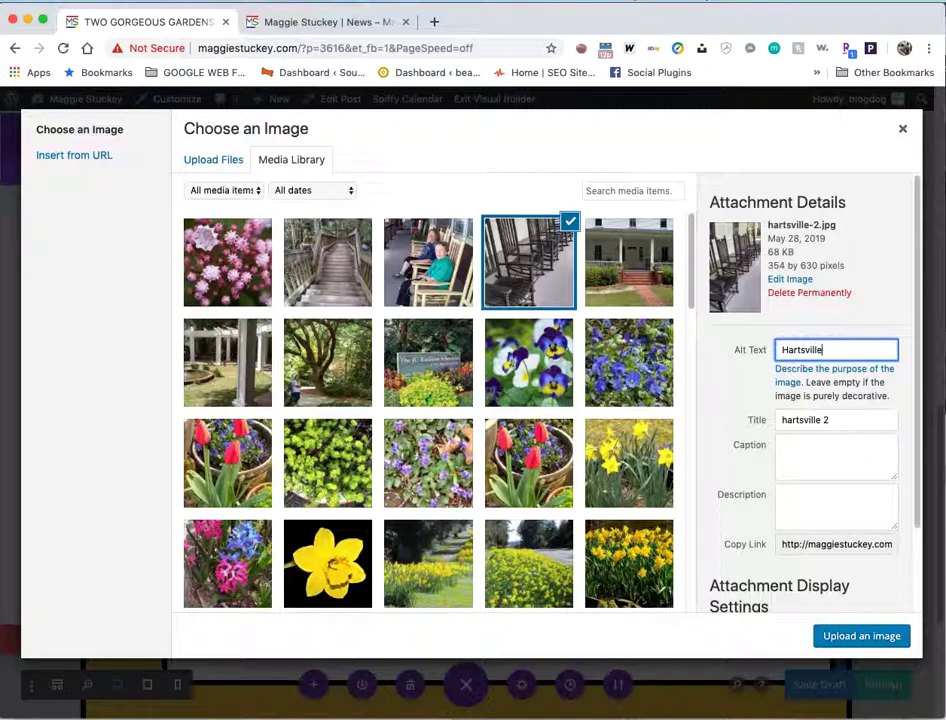
left_click(846, 640)
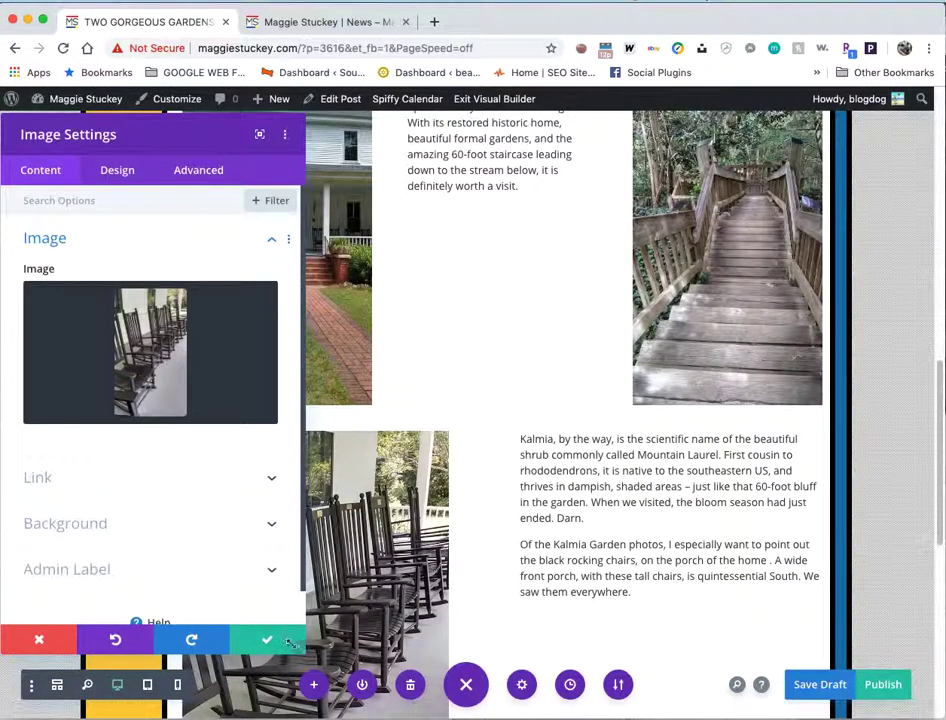
left_click(149, 476)
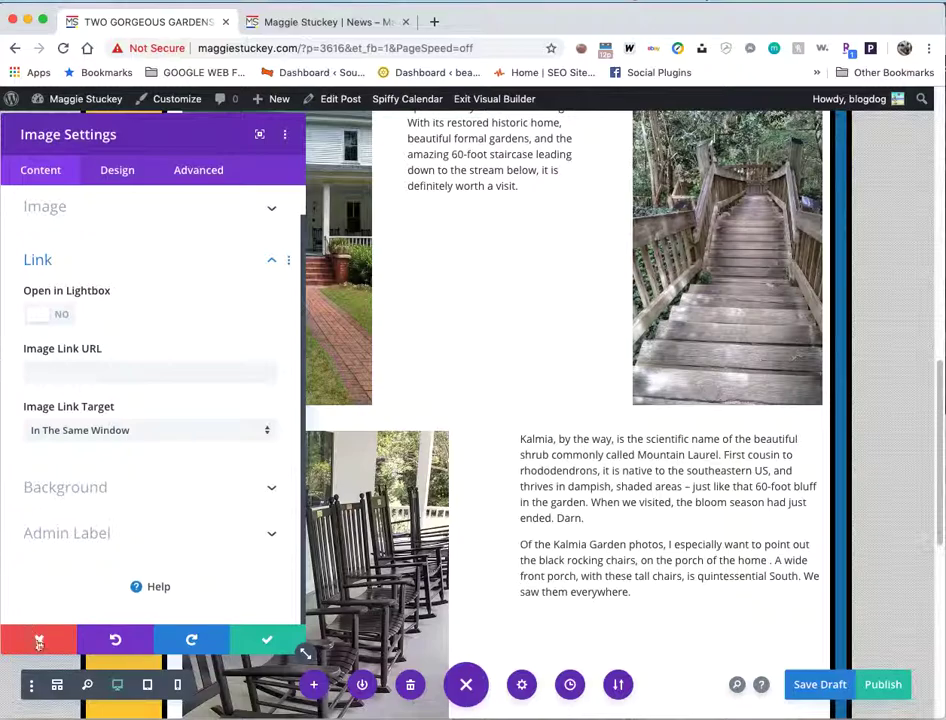
left_click(268, 643)
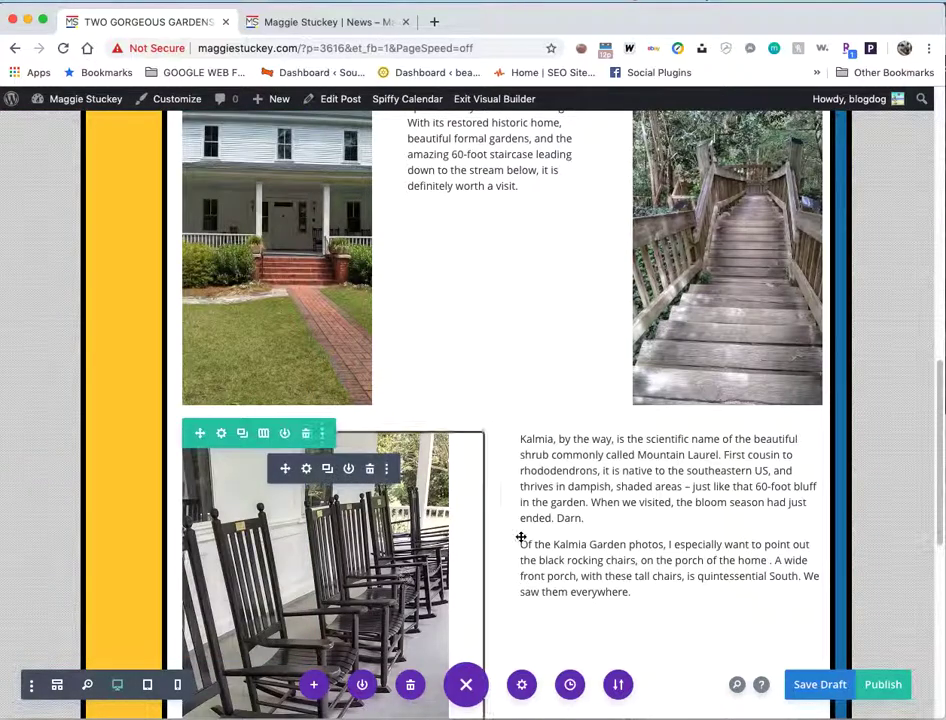
Try the one-third/two-thirds and two-thirds/one-third column layouts on the rocking chairs row.
scroll(519, 538, "down", 5)
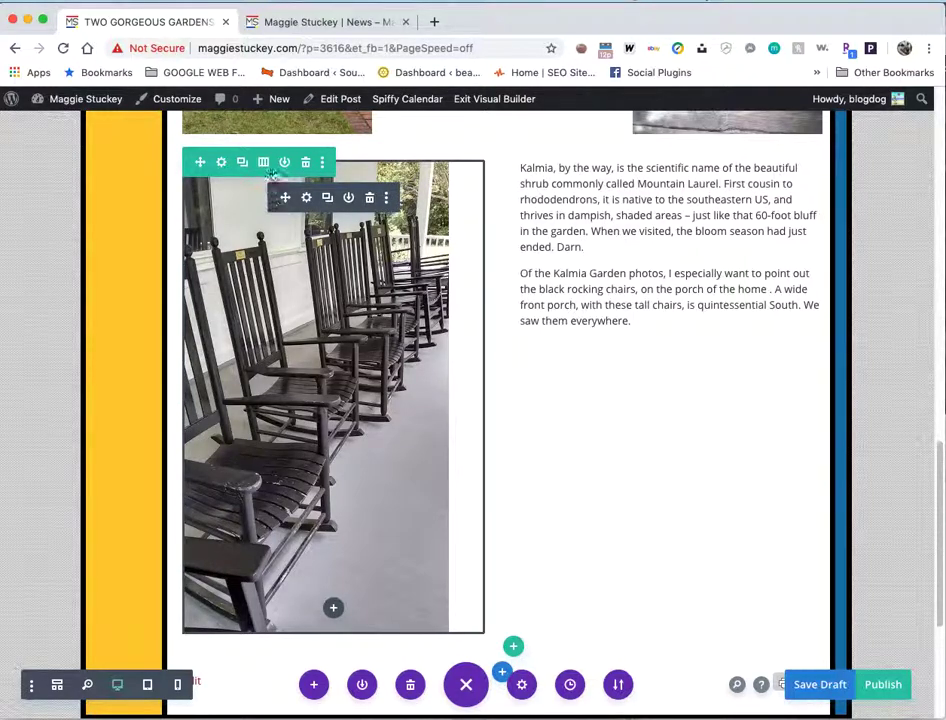
left_click(268, 161)
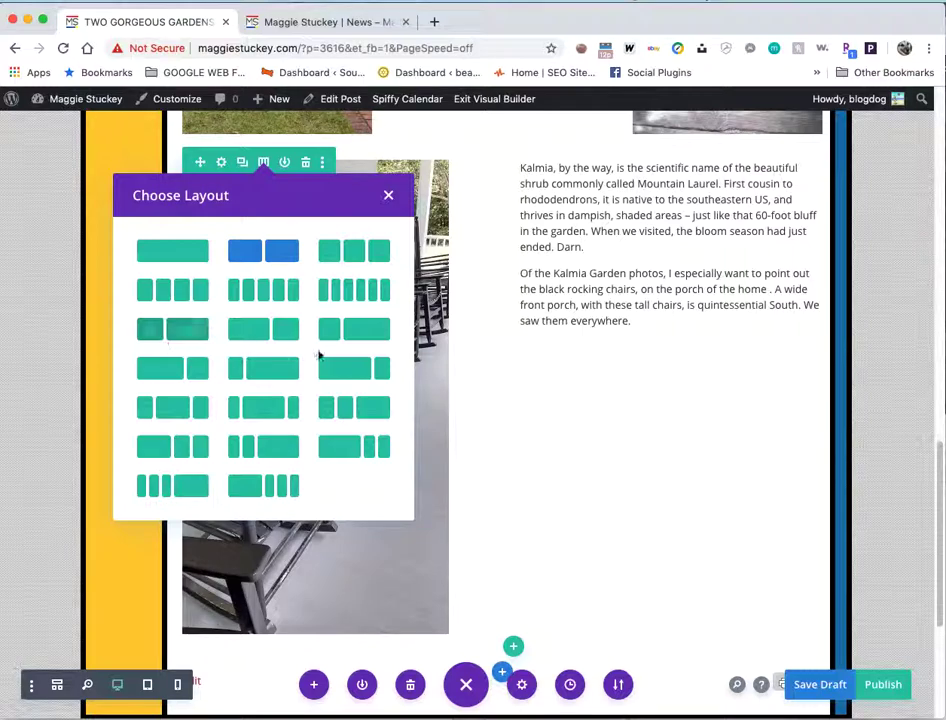
left_click(353, 331)
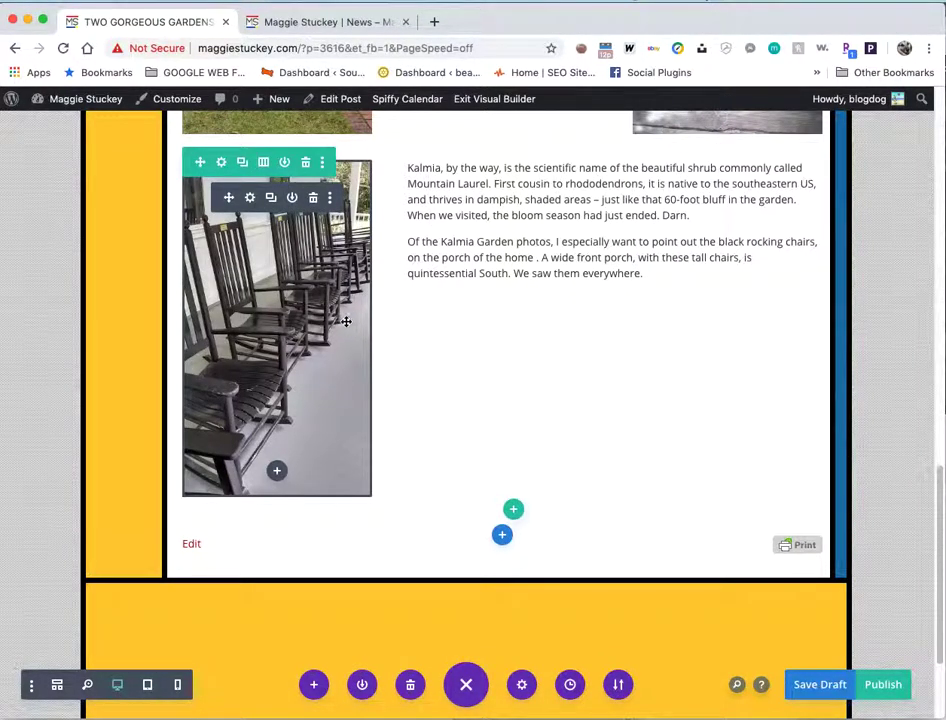
left_click(264, 163)
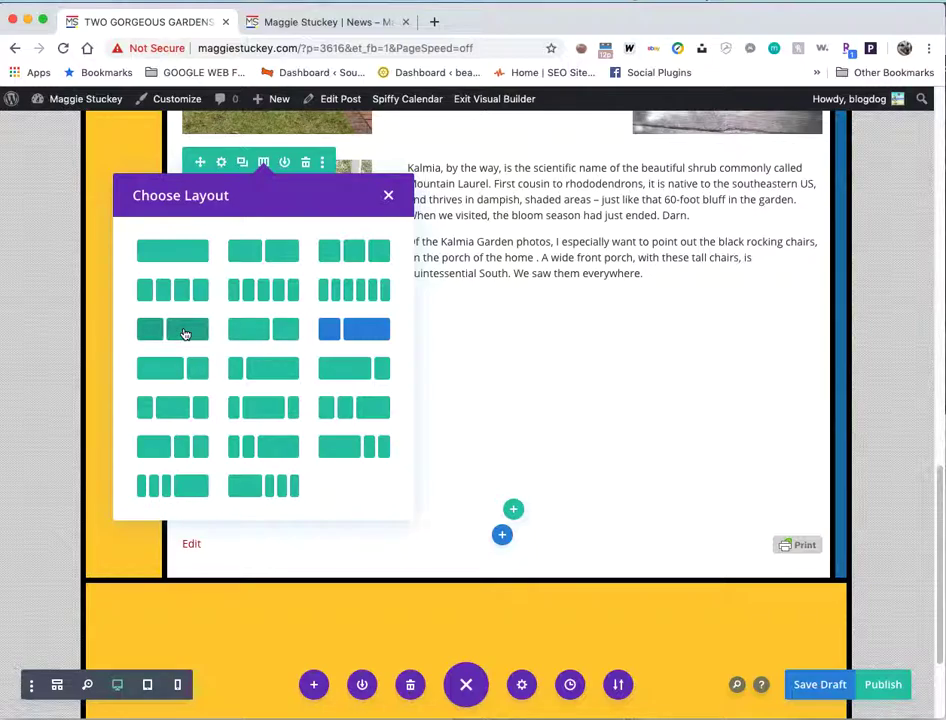
left_click(199, 369)
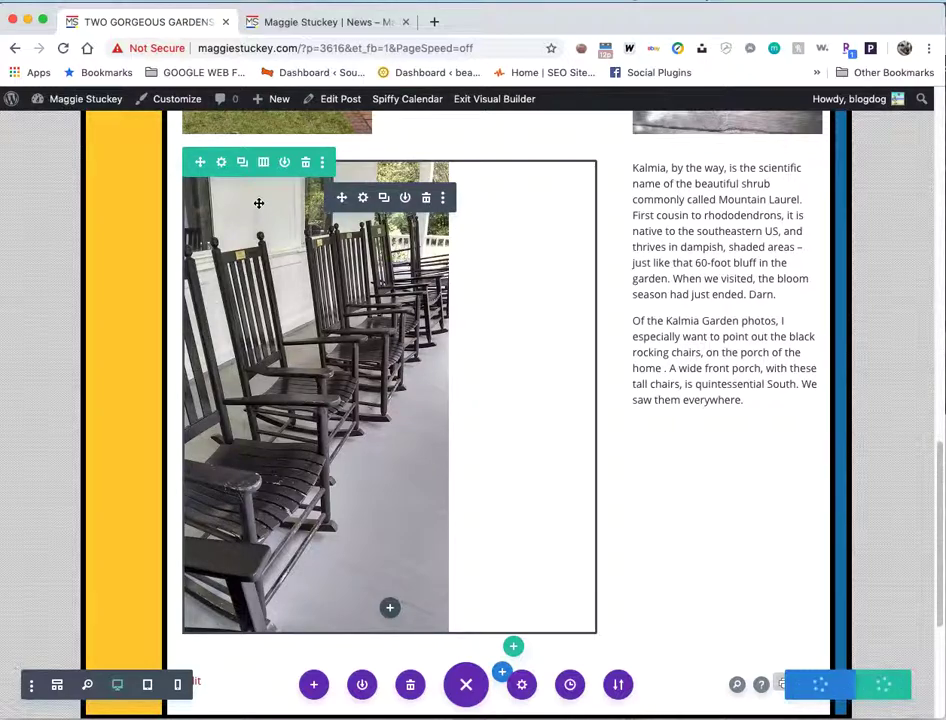
Change the rocking chairs row to a quarter, half, quarter three-column layout and compare it with the rows above.
left_click(263, 163)
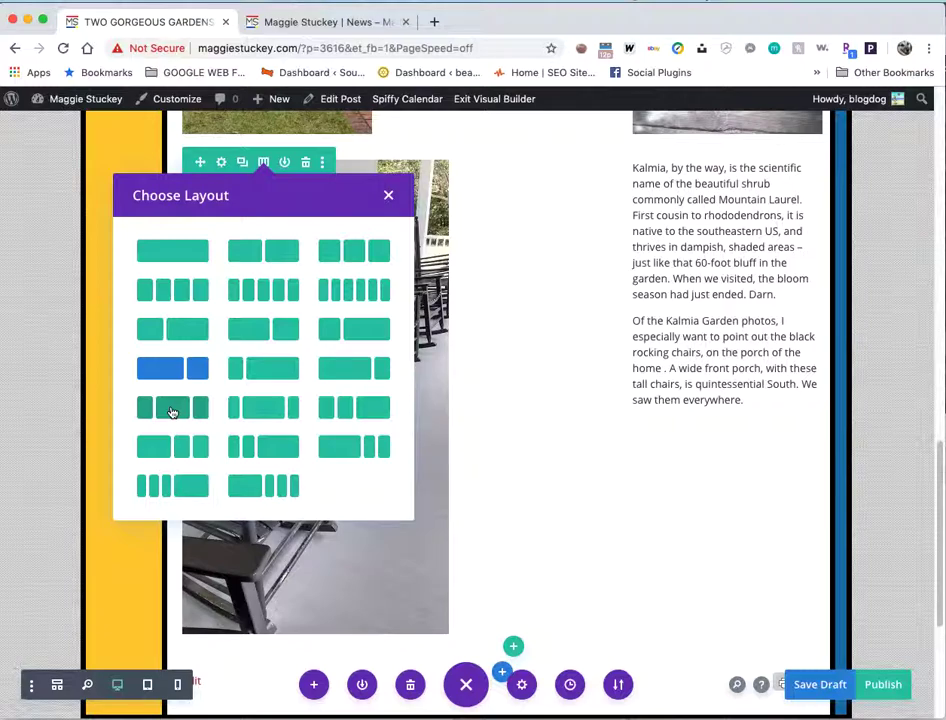
left_click(172, 412)
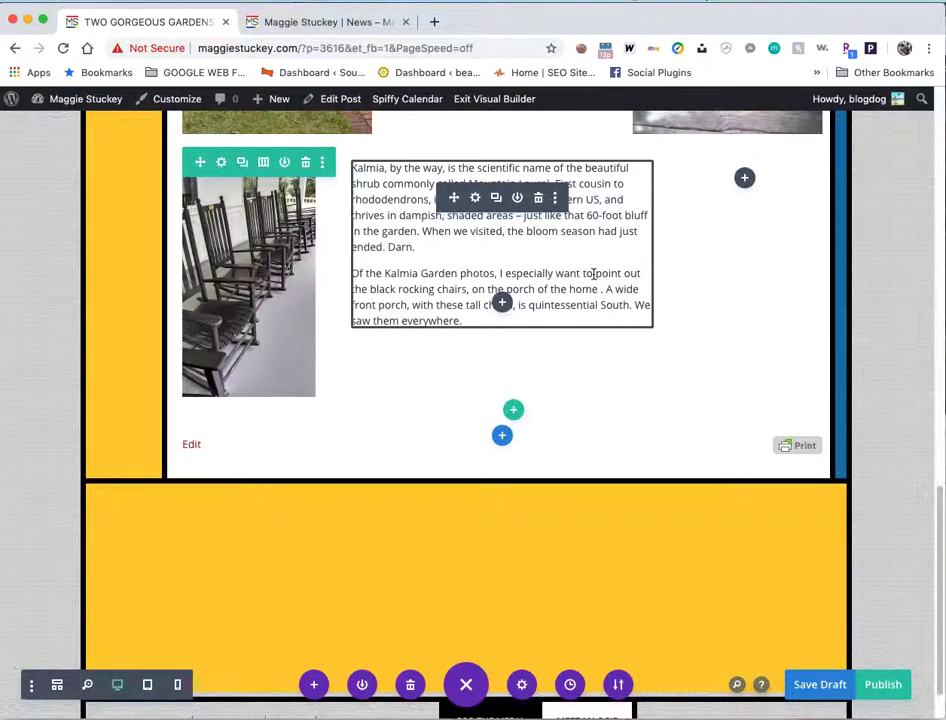
scroll(593, 275, "up", 5)
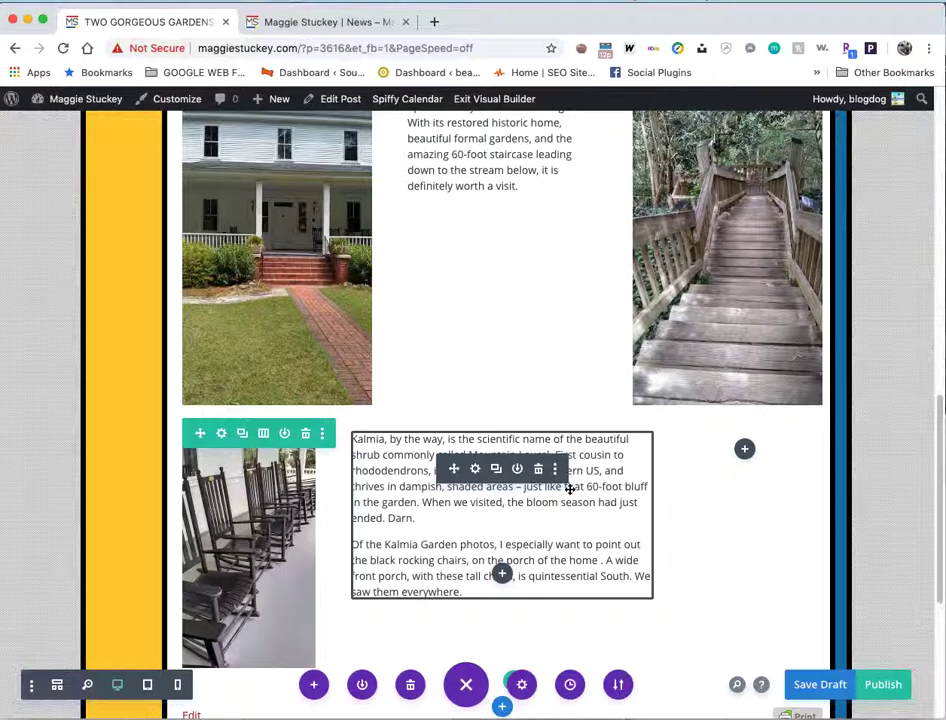
scroll(570, 489, "up", 3)
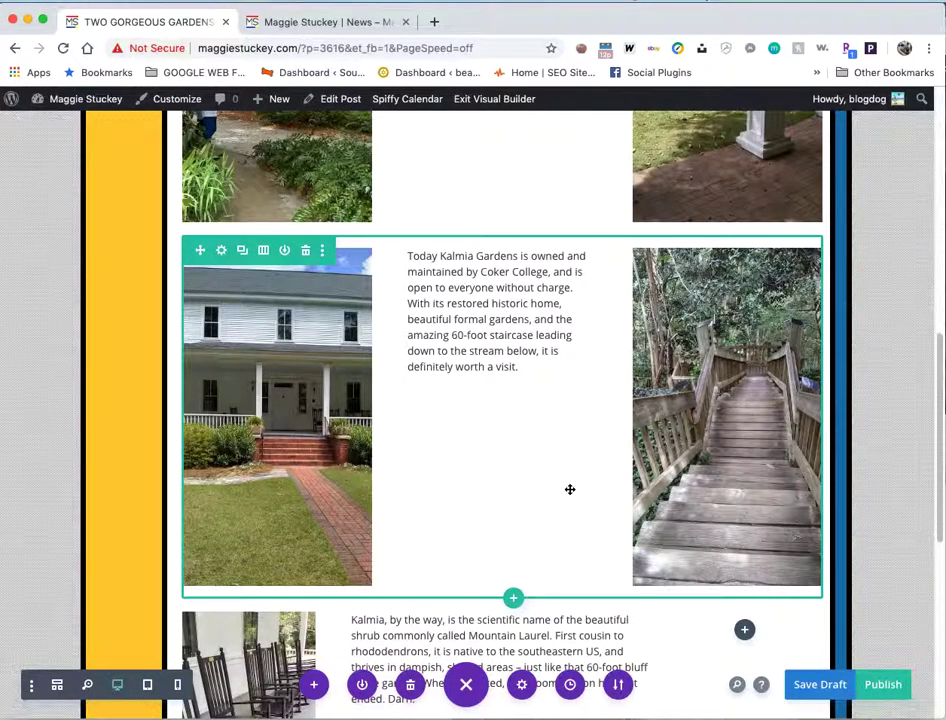
scroll(570, 489, "down", 8)
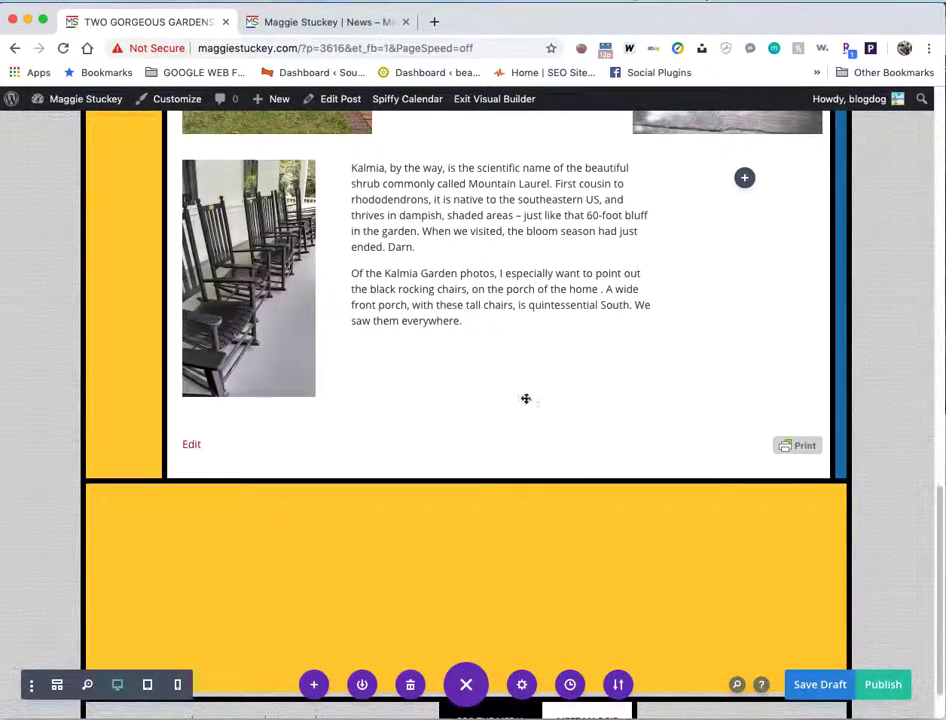
Switch to the Word document, remove the "HARTSVILLE 5." note from the last paragraph, and copy that paragraph about the produce stand.
key("super+Tab")
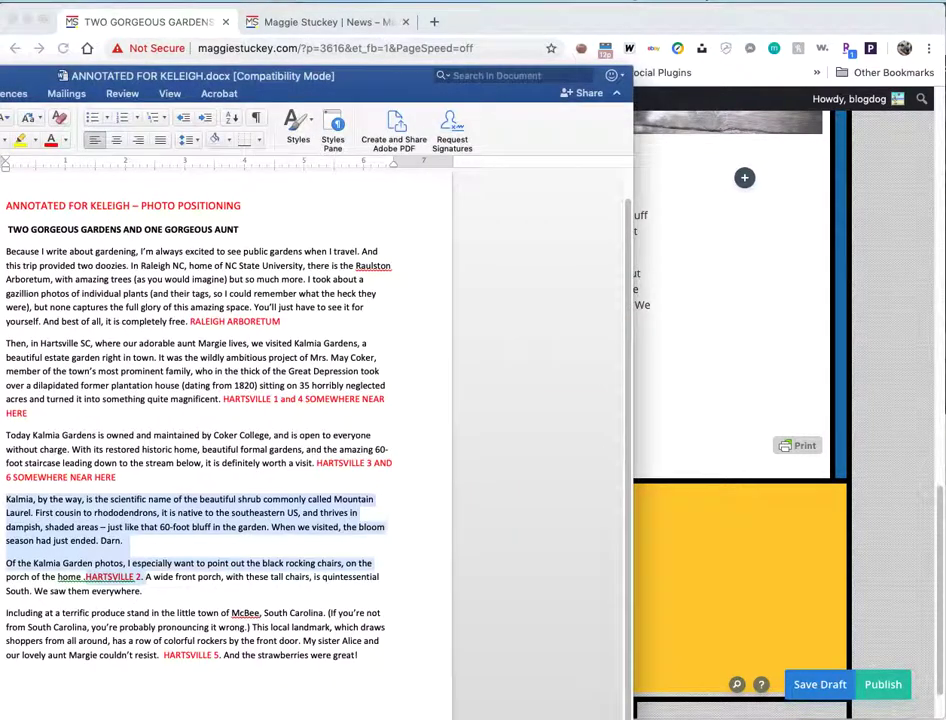
left_click(74, 613)
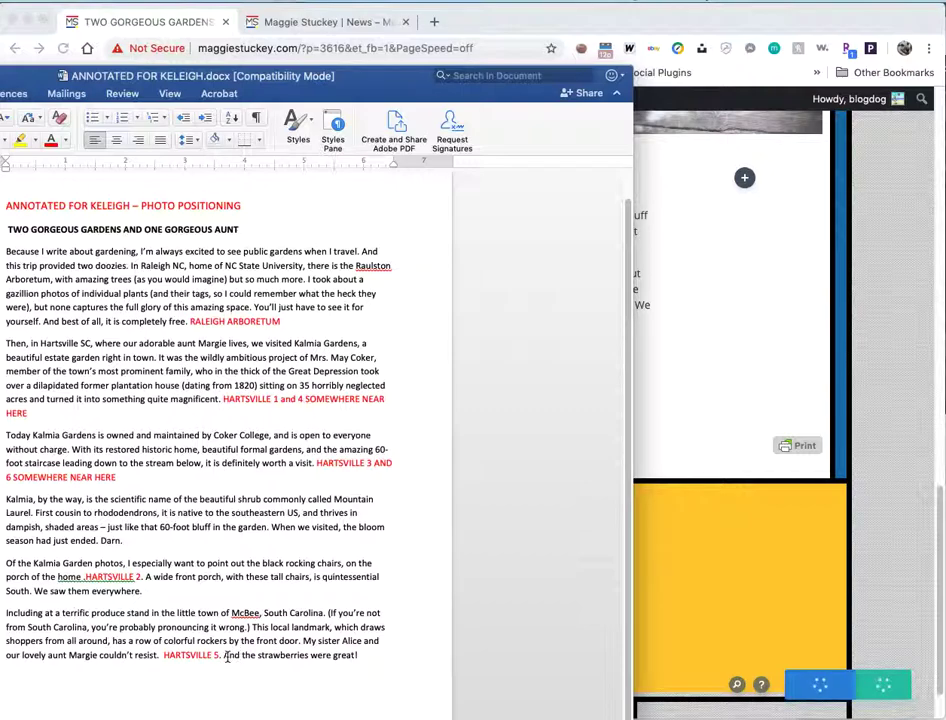
left_click_drag(222, 655, 180, 657)
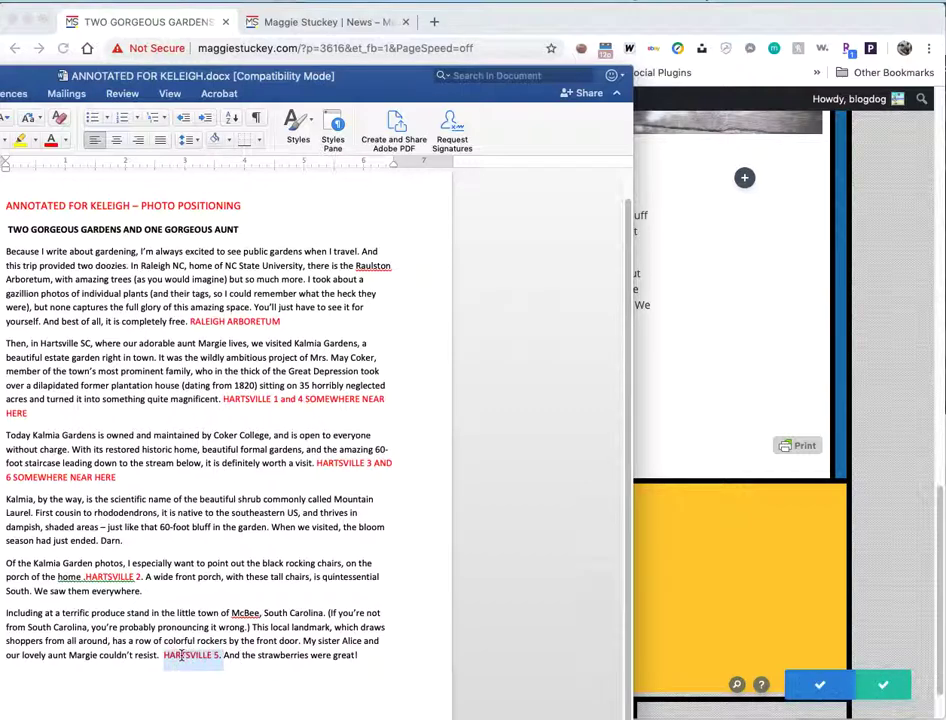
key("BackSpace")
left_click_drag(338, 657, 8, 612)
key("ctrl+c")
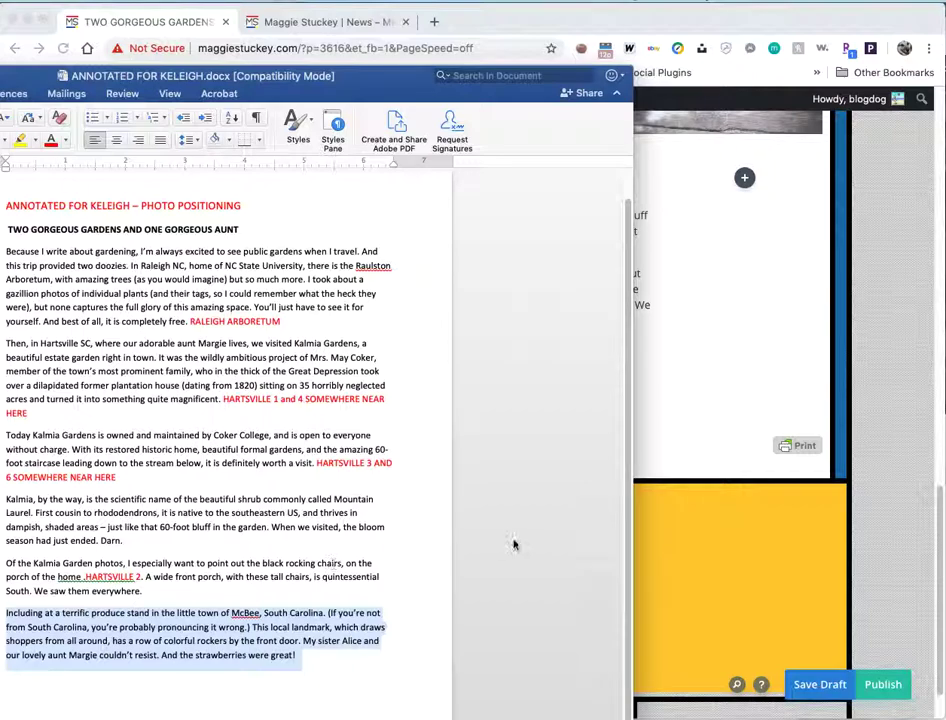
Back in the browser, insert a two-equal-column row below the rocking chairs row and add a Text module containing the copied produce stand paragraph.
left_click(701, 422)
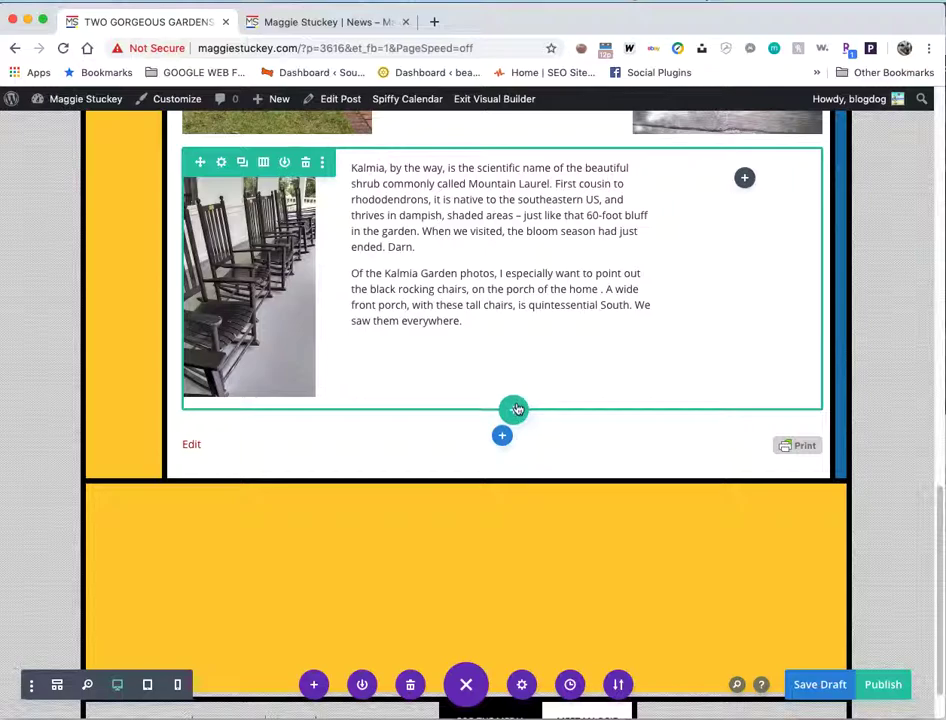
left_click(513, 409)
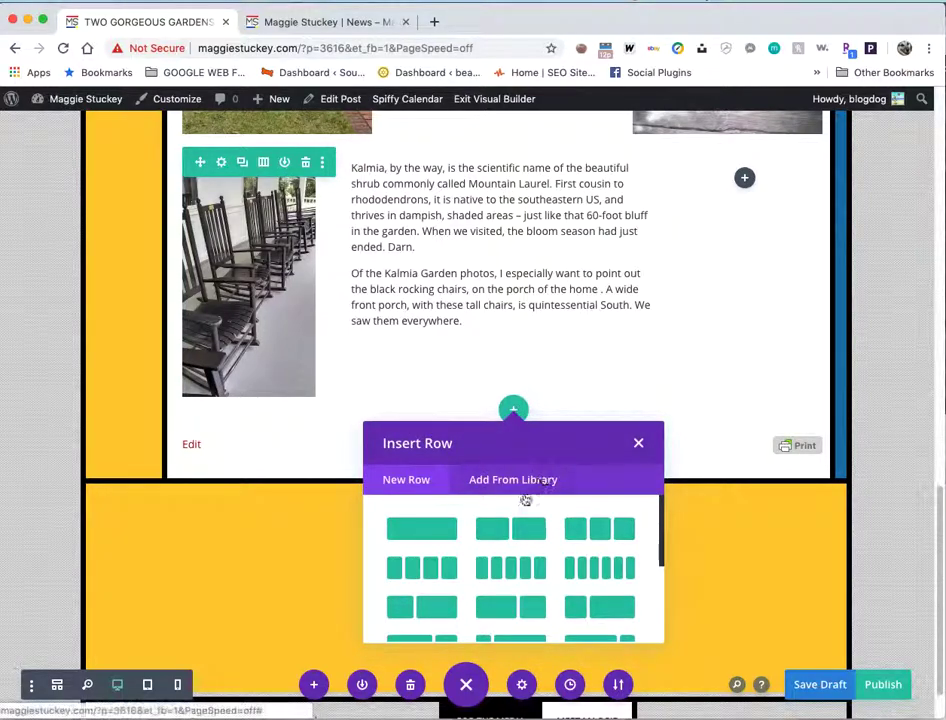
left_click(492, 530)
scroll(416, 430, "down", 5)
scroll(416, 437, "down", 3)
left_click(407, 401)
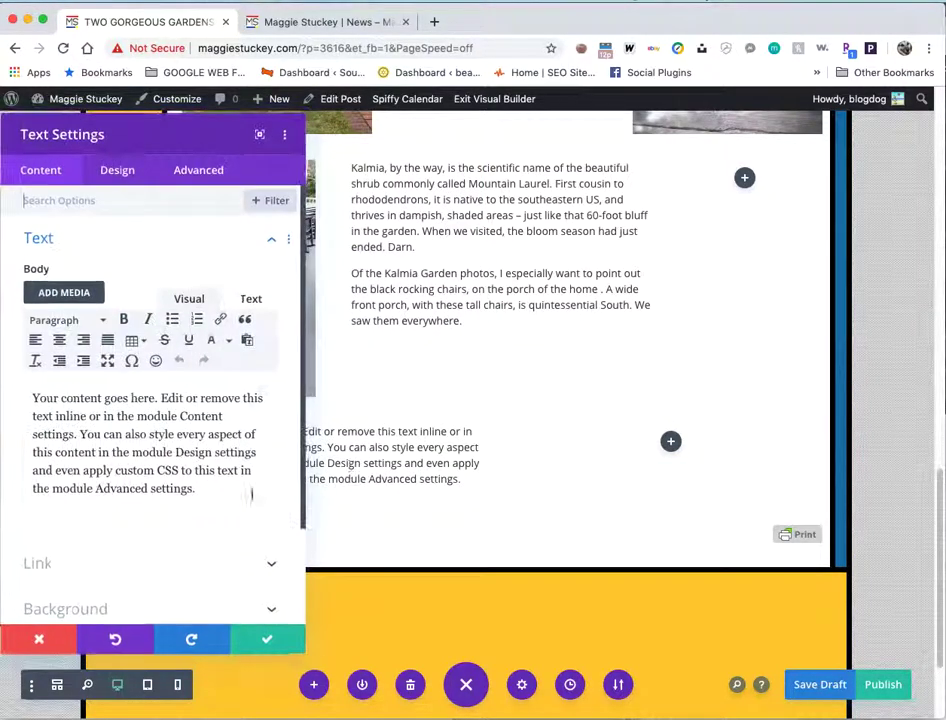
triple_click(190, 469)
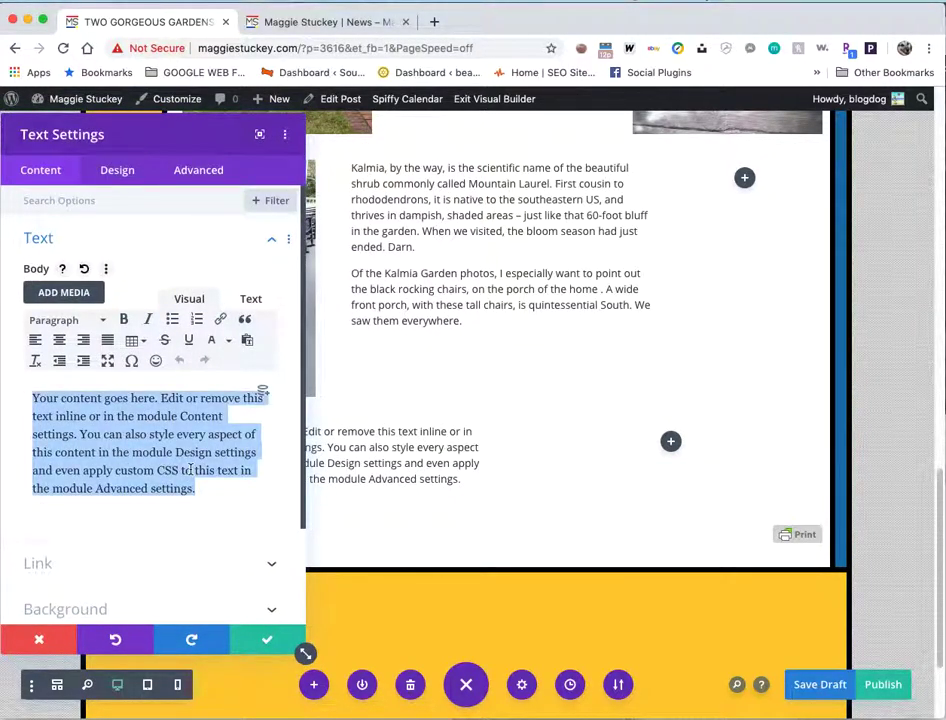
key("ctrl+v")
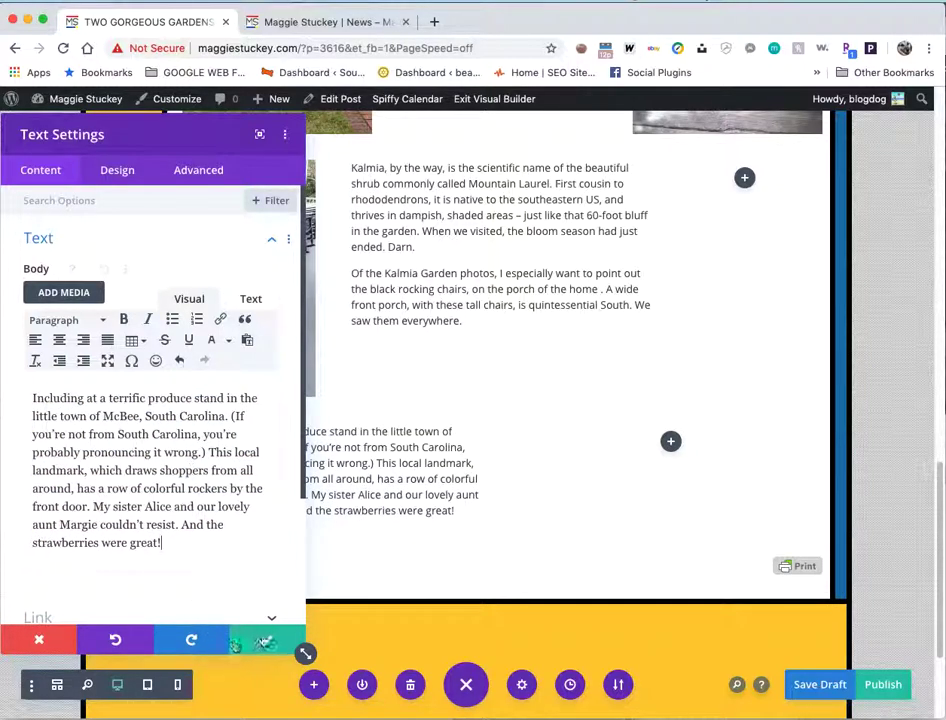
left_click(264, 641)
Add an Image module in the empty column beside it with the hartsville-5.jpg photo and the alt text "Hartsville", and save the module.
left_click(675, 443)
scroll(655, 321, "down", 5)
scroll(655, 321, "up", 6)
scroll(655, 321, "down", 3)
left_click(638, 338)
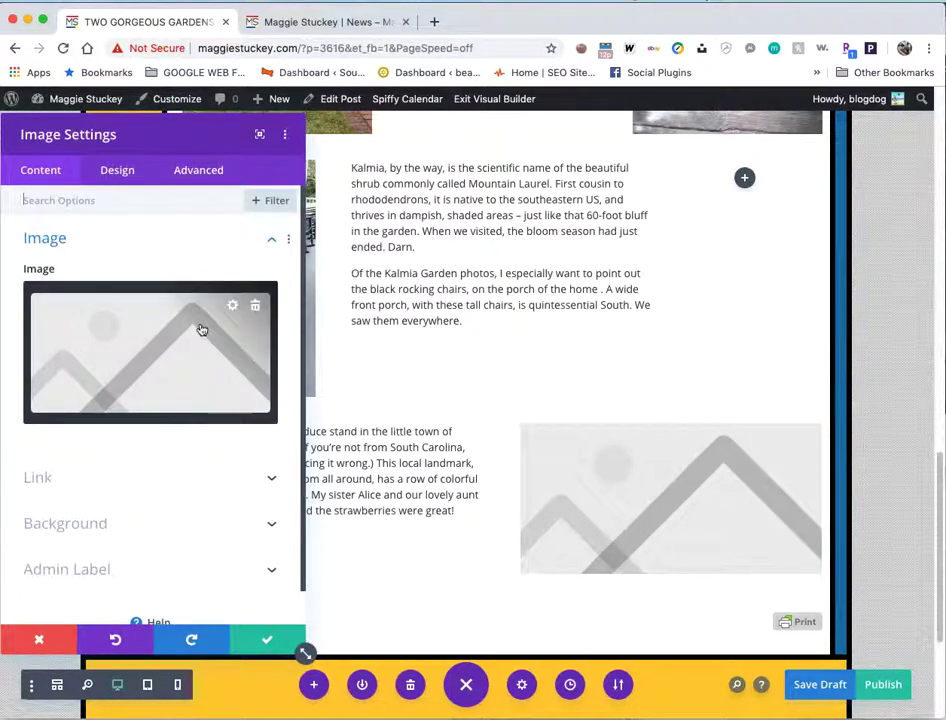
left_click(201, 330)
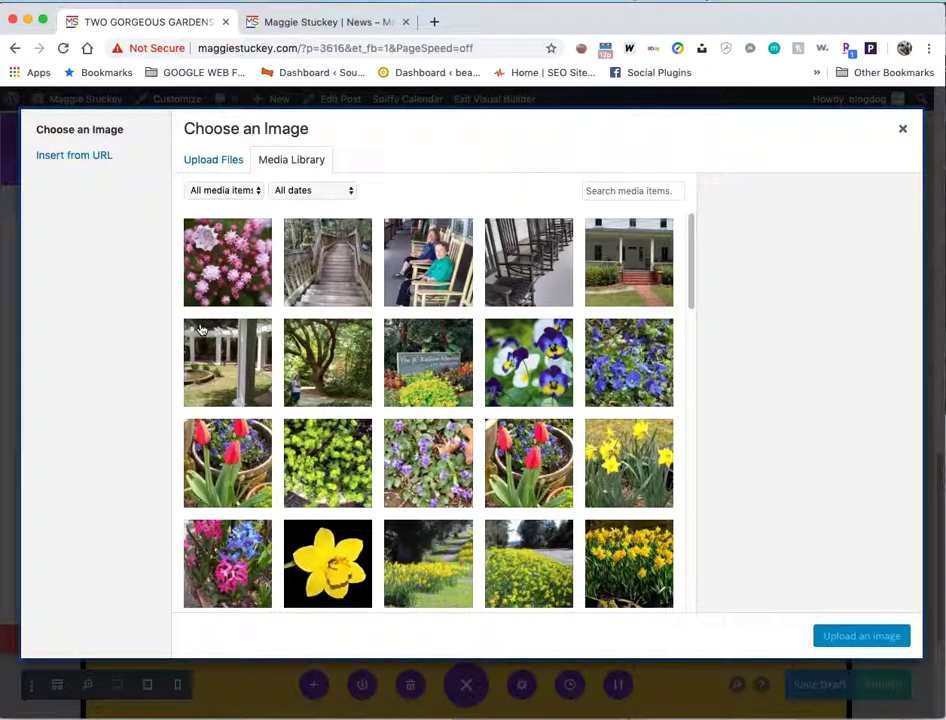
left_click(440, 278)
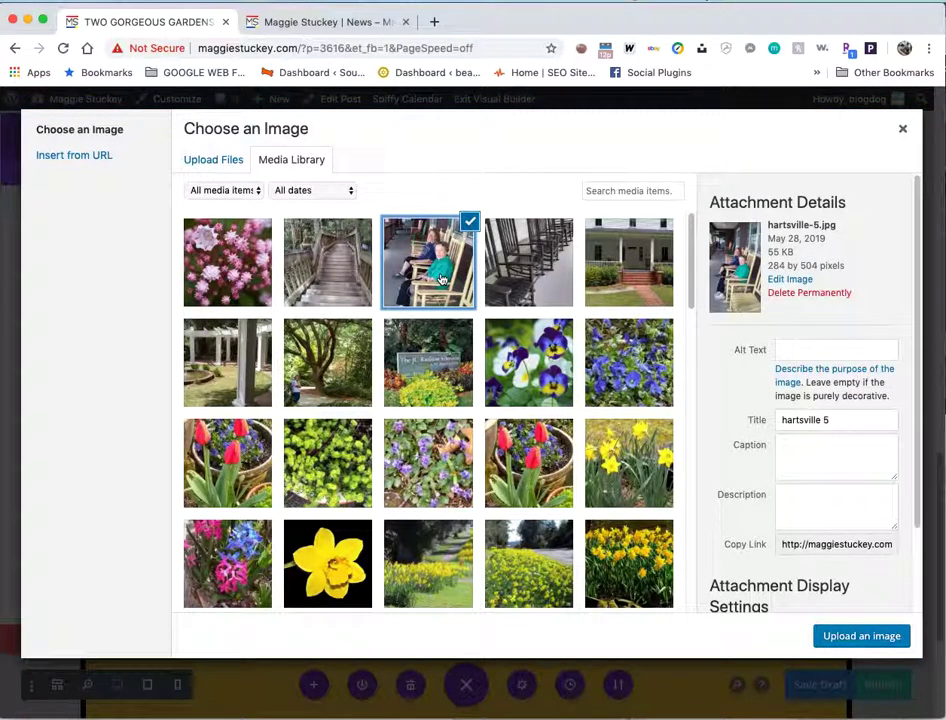
left_click(820, 350)
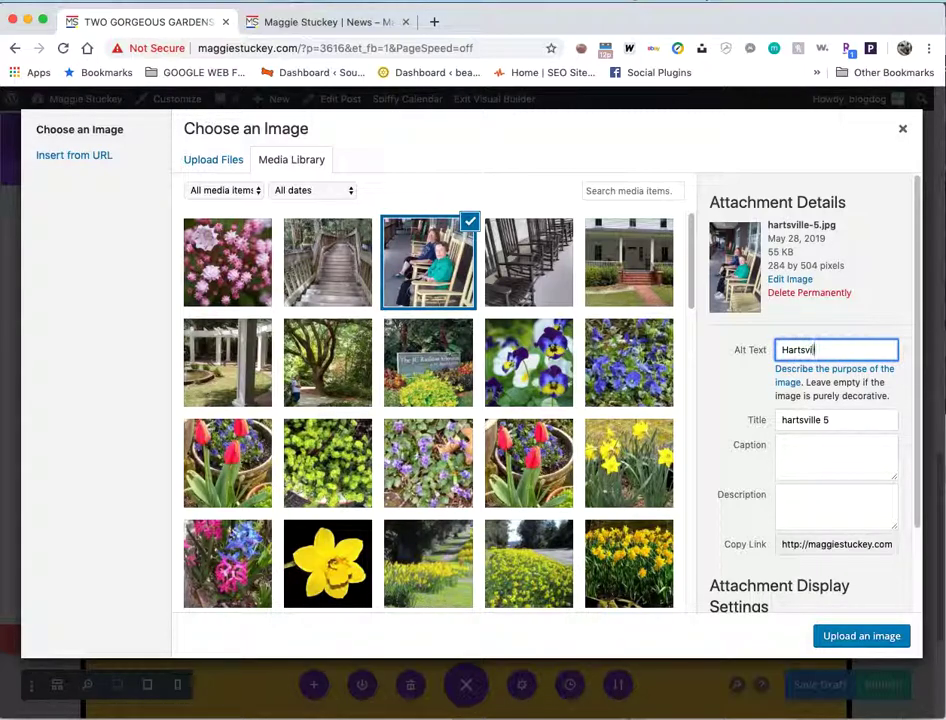
left_click(879, 637)
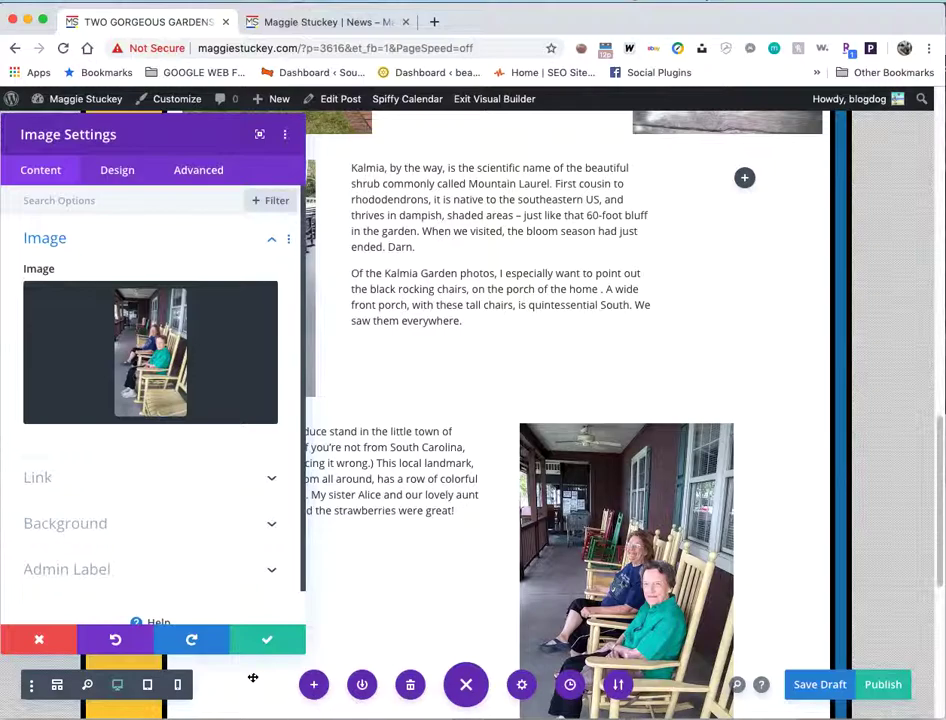
left_click(268, 643)
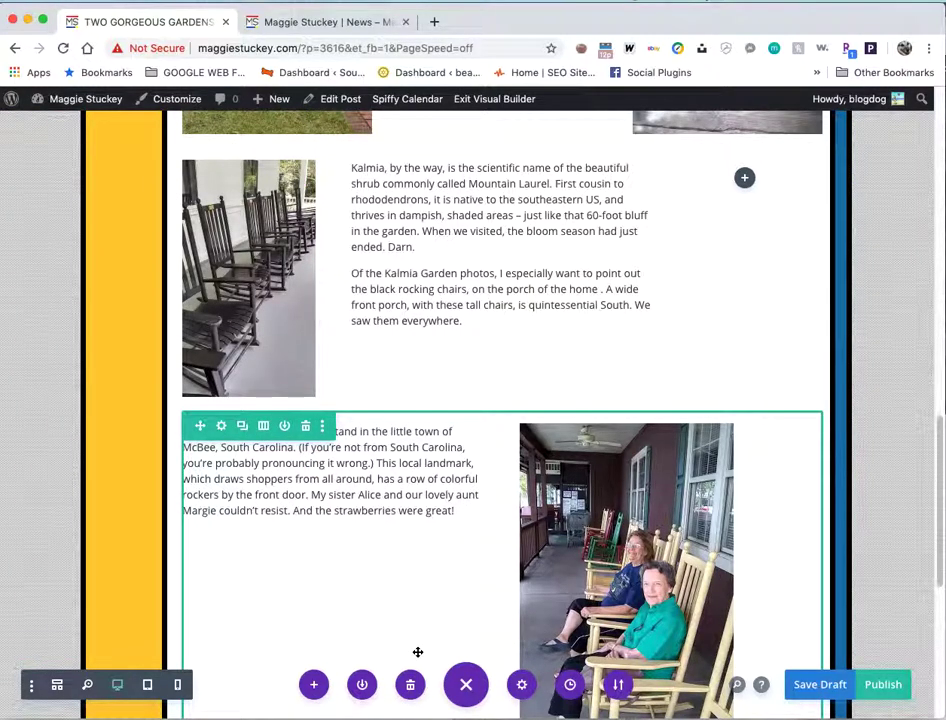
Change the produce stand row to a quarter, half, quarter layout, with its photo in the third column and its text in the middle.
scroll(418, 652, "down", 3)
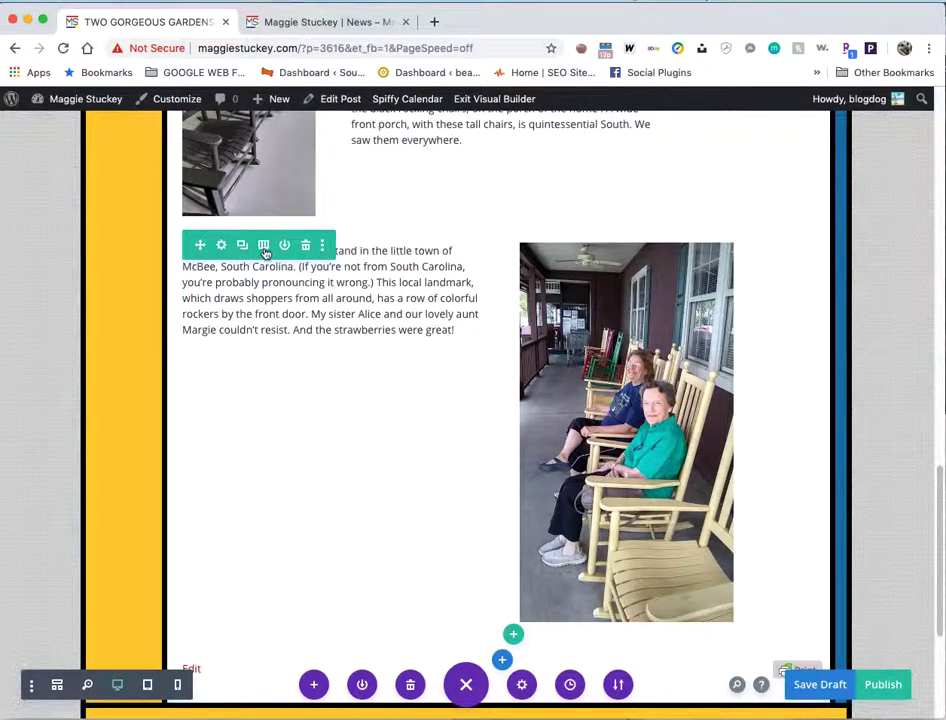
left_click(263, 246)
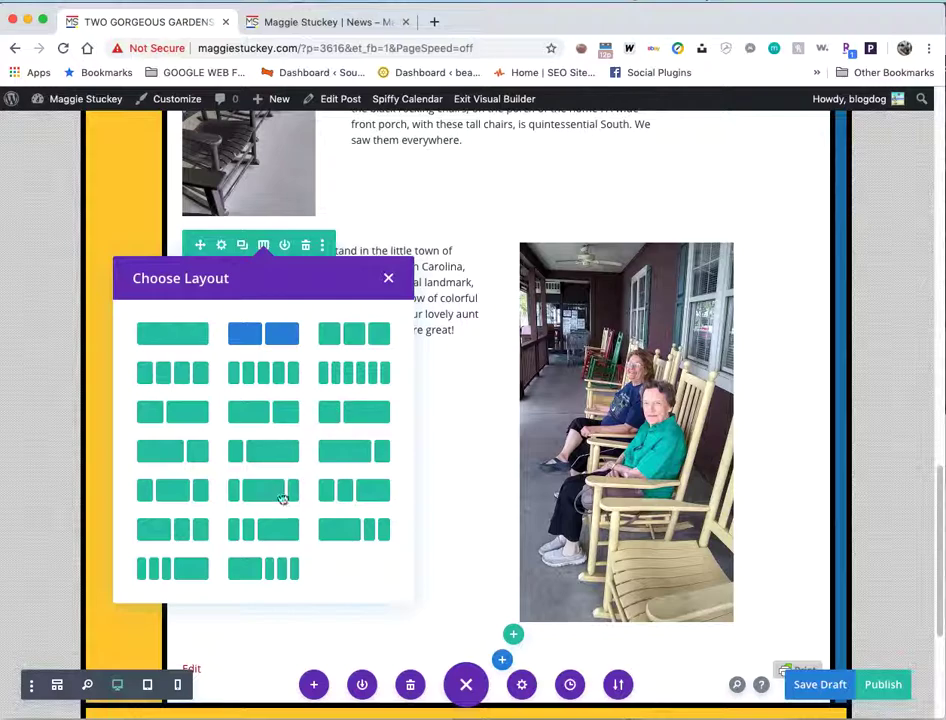
left_click(182, 500)
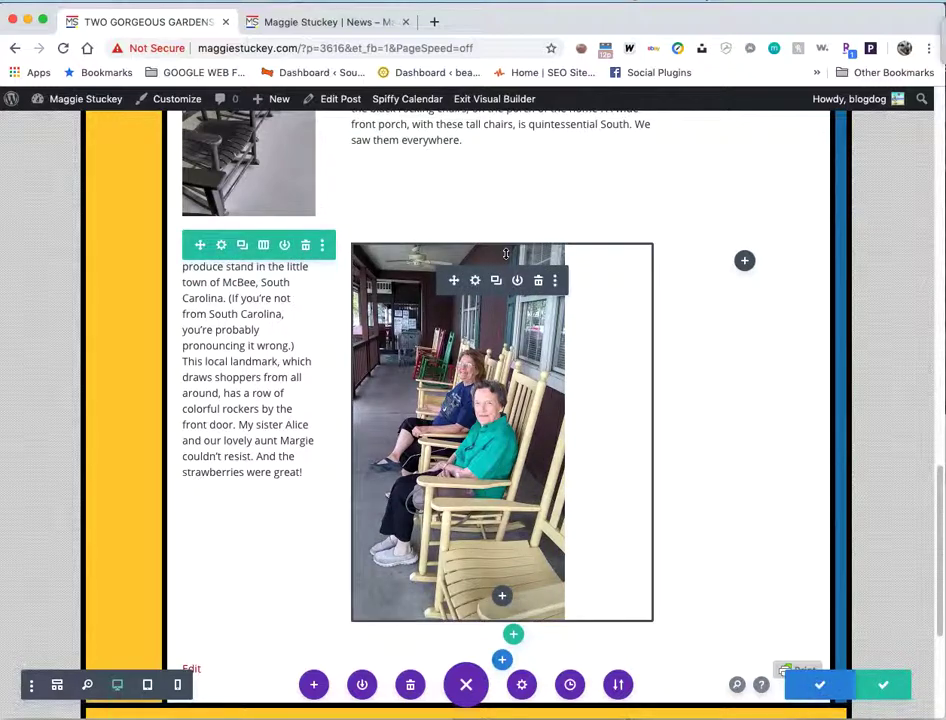
left_click_drag(455, 284, 743, 268)
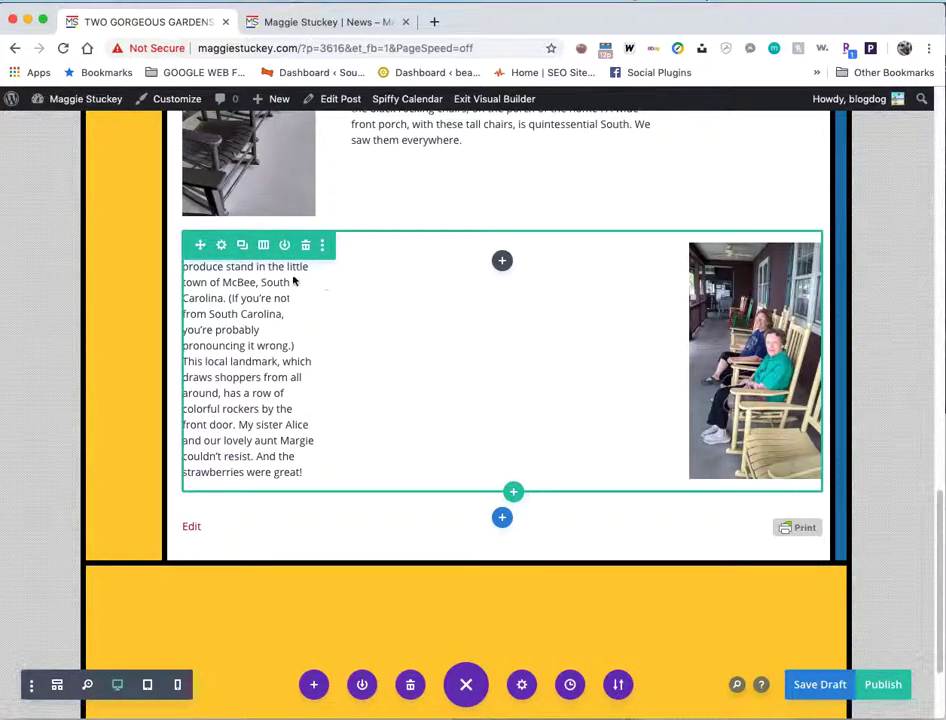
left_click_drag(203, 283, 498, 264)
Check the two rocking chair rows against each other and save the post as a draft.
scroll(560, 330, "up", 2)
scroll(600, 350, "up", 3)
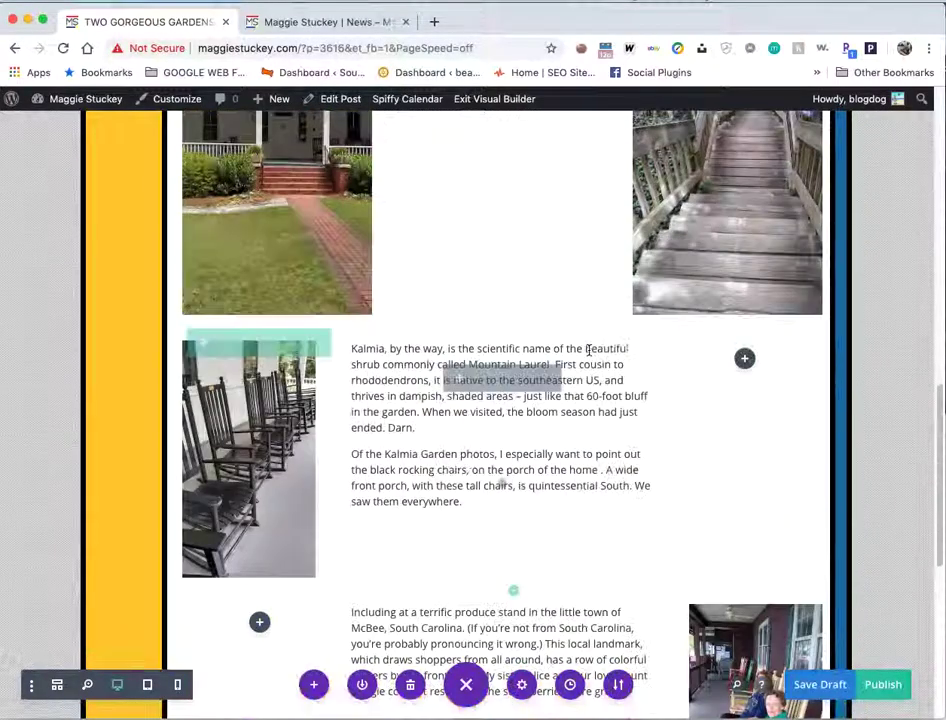
scroll(684, 343, "down", 1)
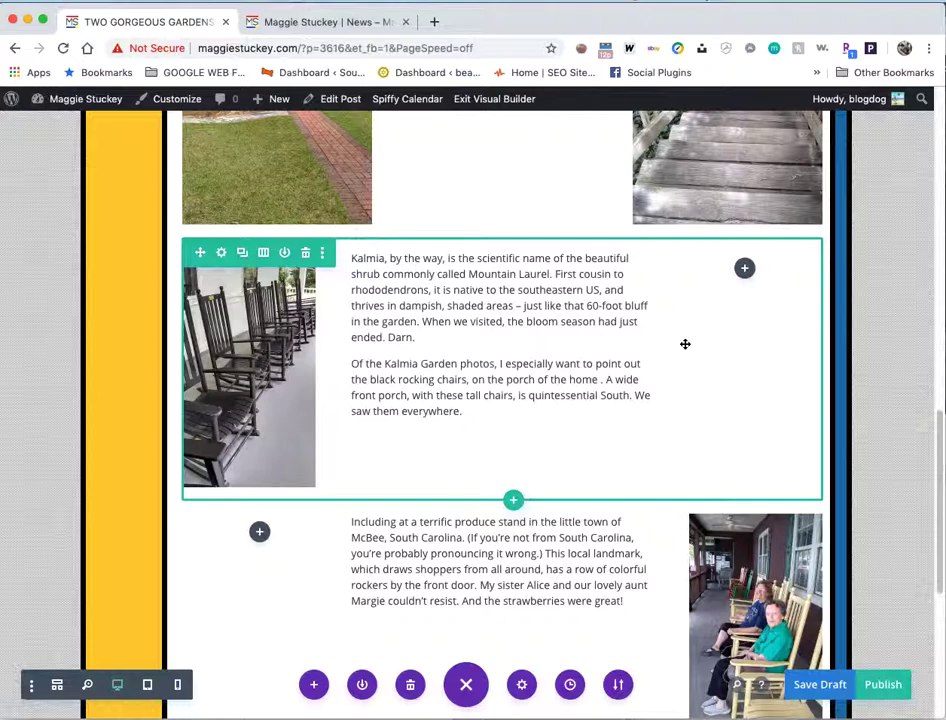
left_click(813, 684)
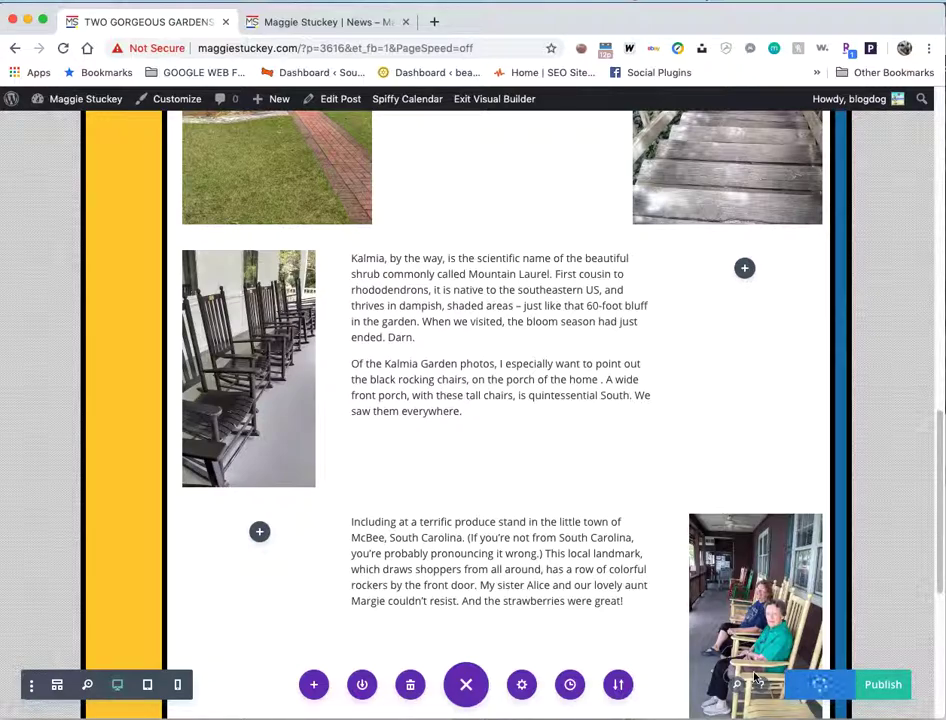
Try the one-third/two-thirds column layout on the opening Raulston Arboretum row.
scroll(657, 604, "up", 15)
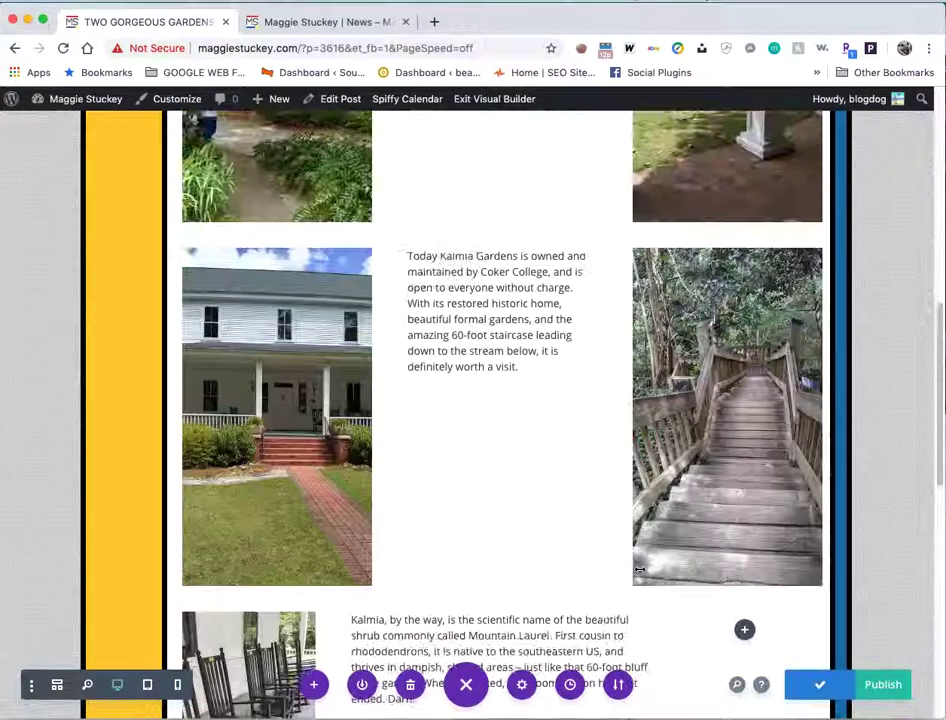
scroll(640, 569, "up", 4)
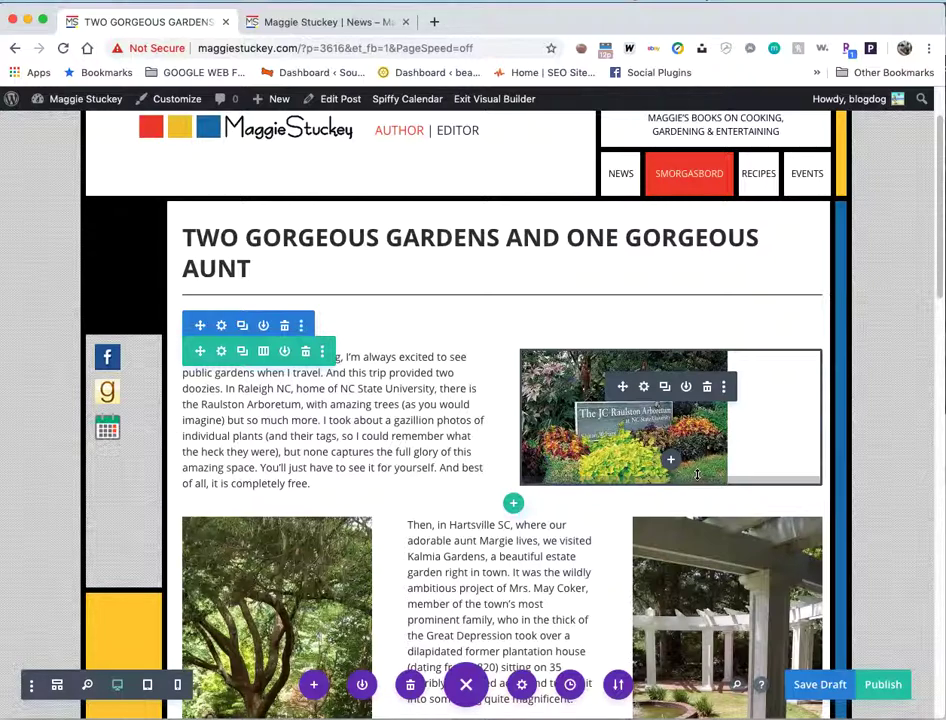
left_click_drag(622, 386, 263, 351)
left_click(263, 351)
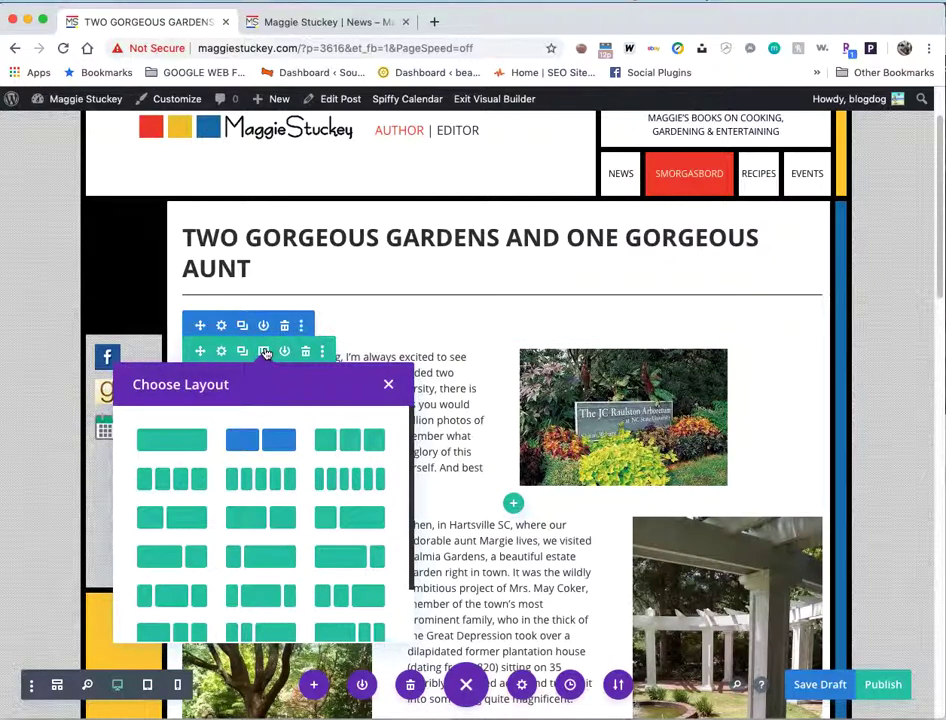
left_click(360, 516)
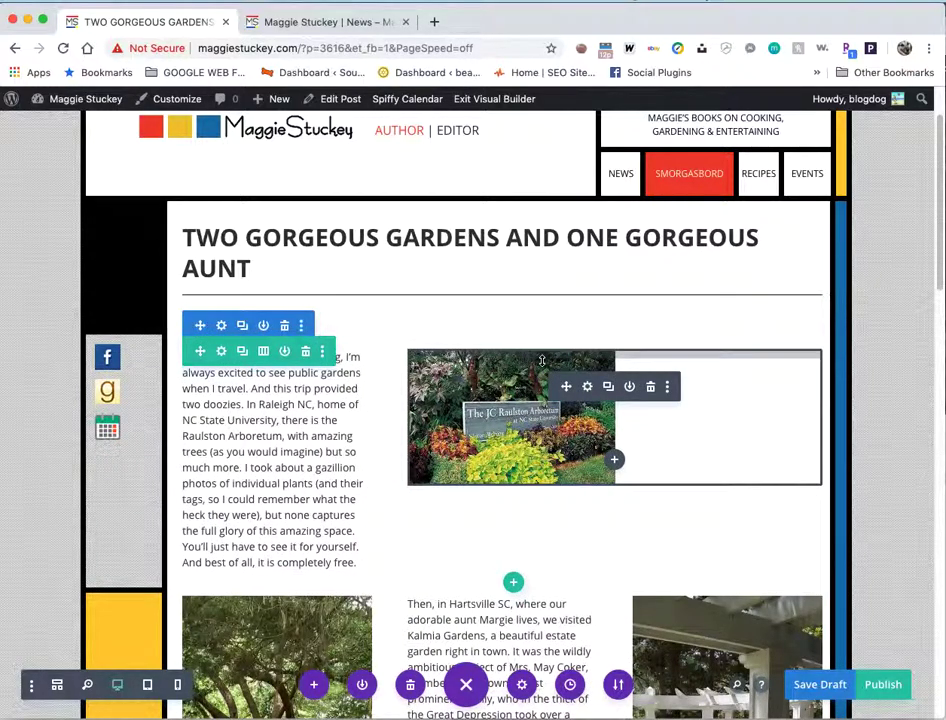
Change the opening Raulston Arboretum row to a two-thirds/one-third layout and check it against the rows below.
left_click(264, 352)
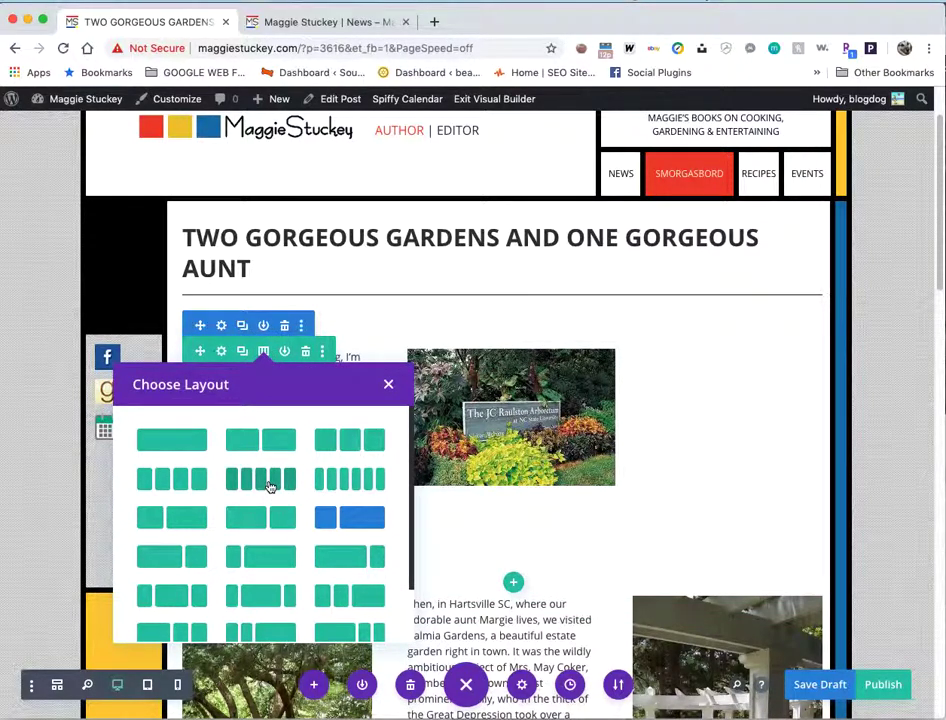
left_click(277, 513)
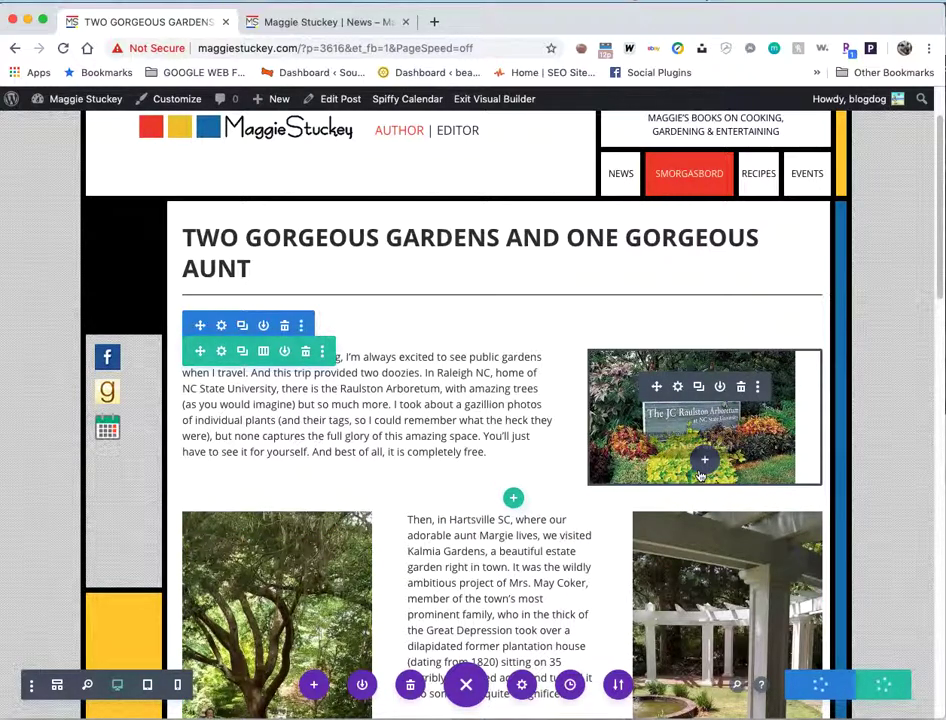
scroll(700, 476, "down", 5)
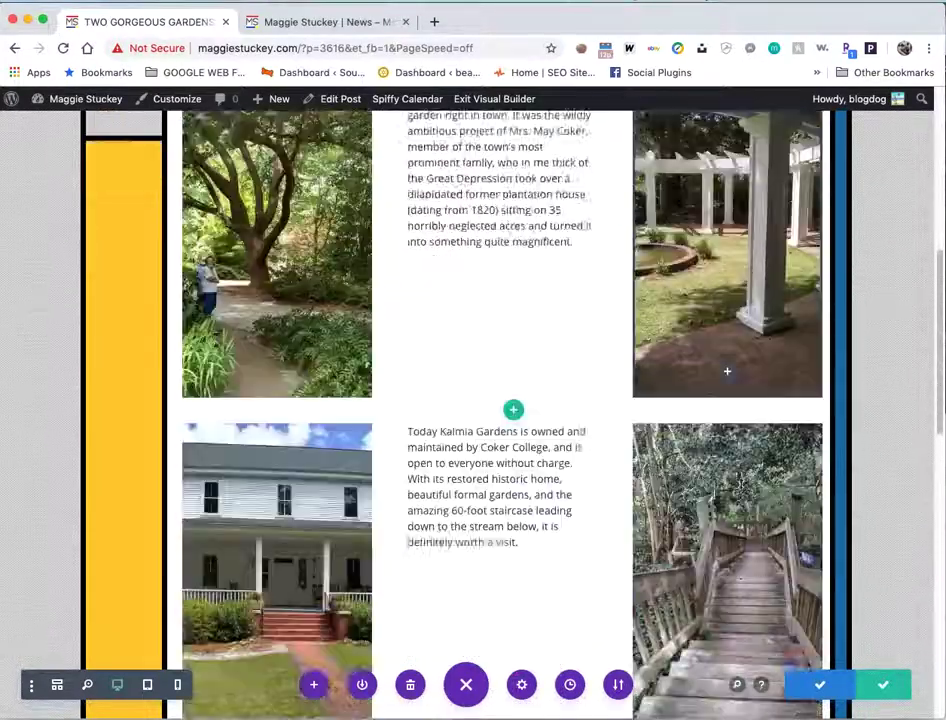
scroll(727, 371, "down", 3)
scroll(740, 484, "up", 3)
scroll(740, 484, "up", 4)
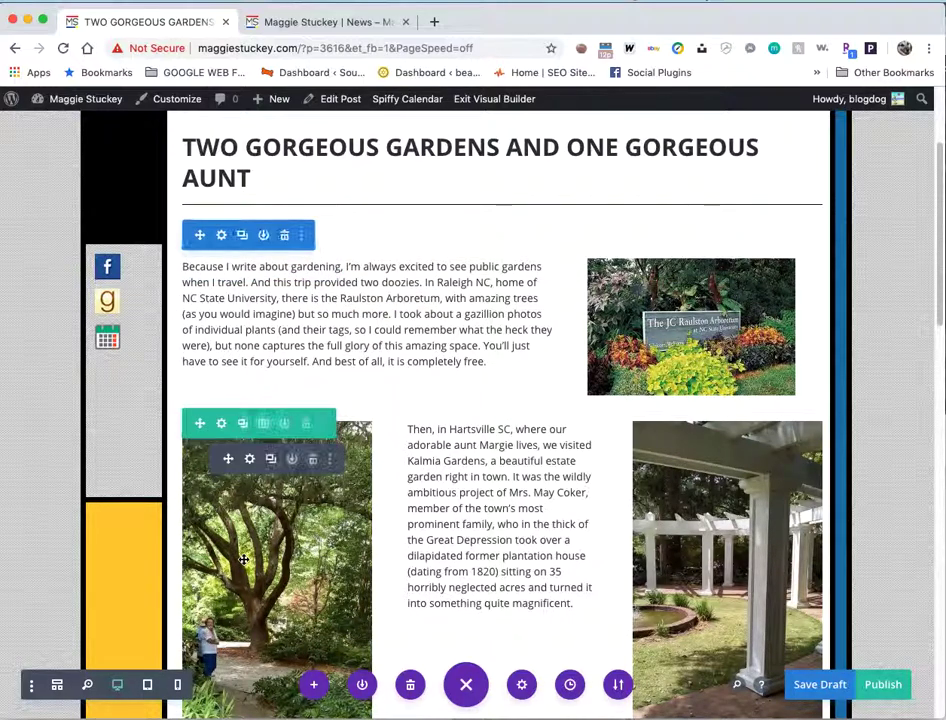
Enable Open in Lightbox for the tree photo in the second row and save its Image module.
left_click(250, 461)
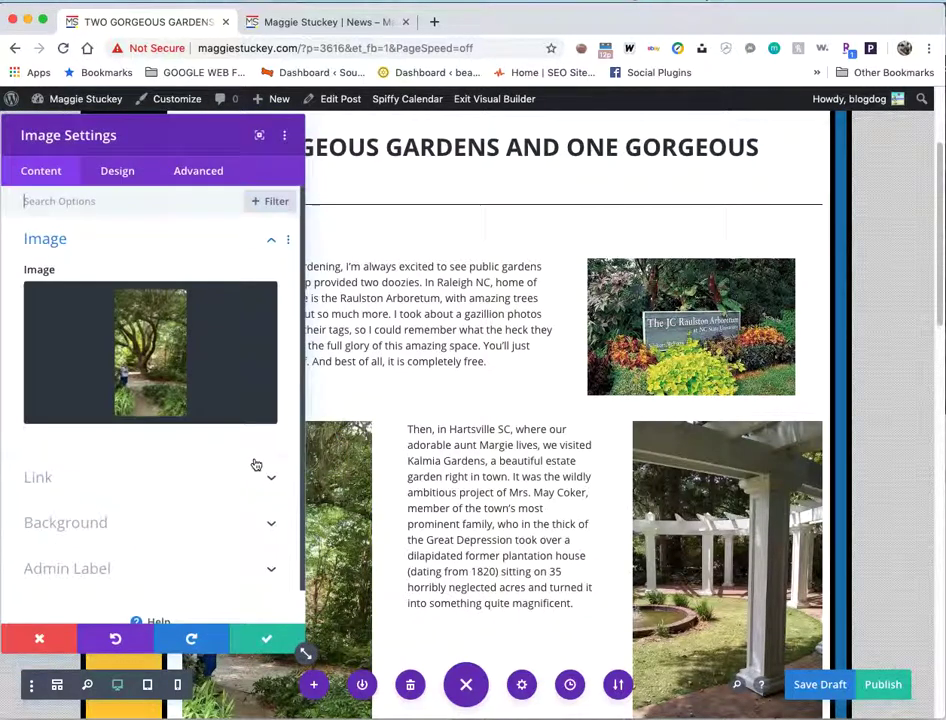
left_click(165, 485)
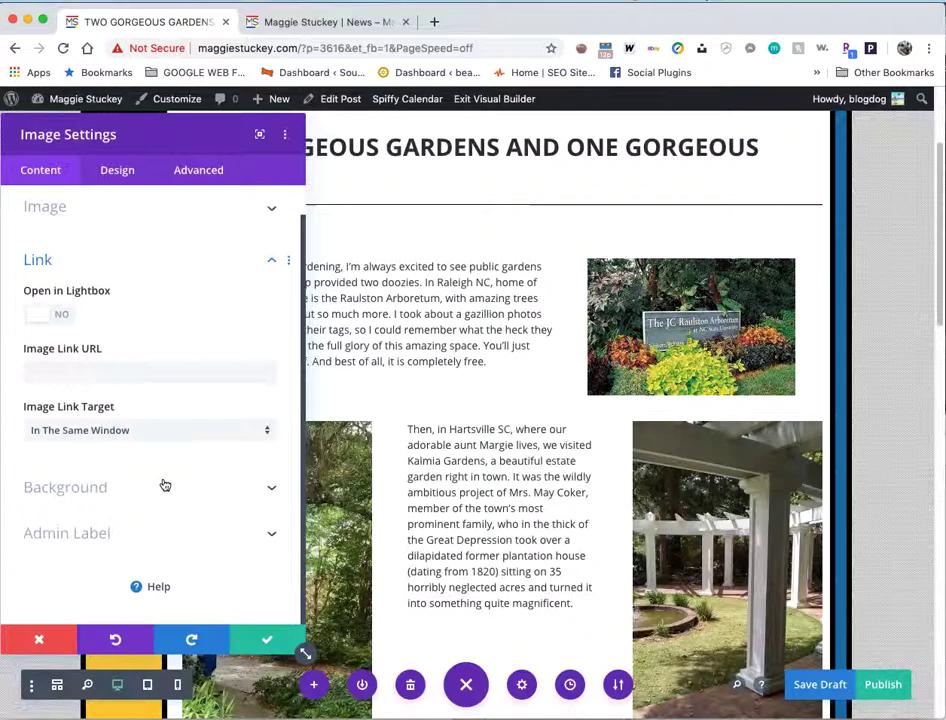
left_click(52, 315)
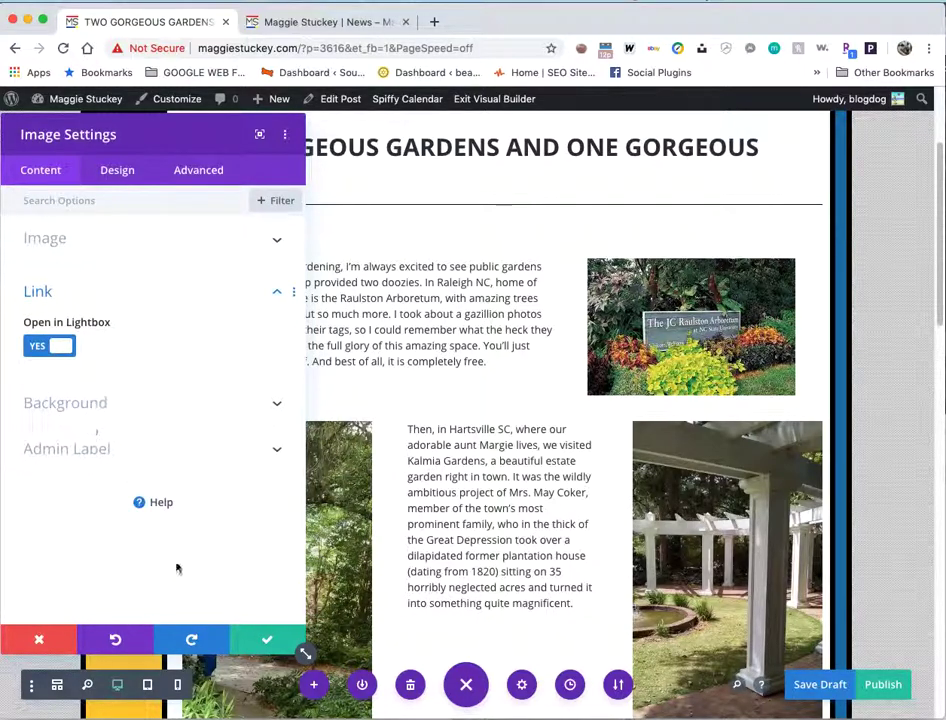
left_click(267, 641)
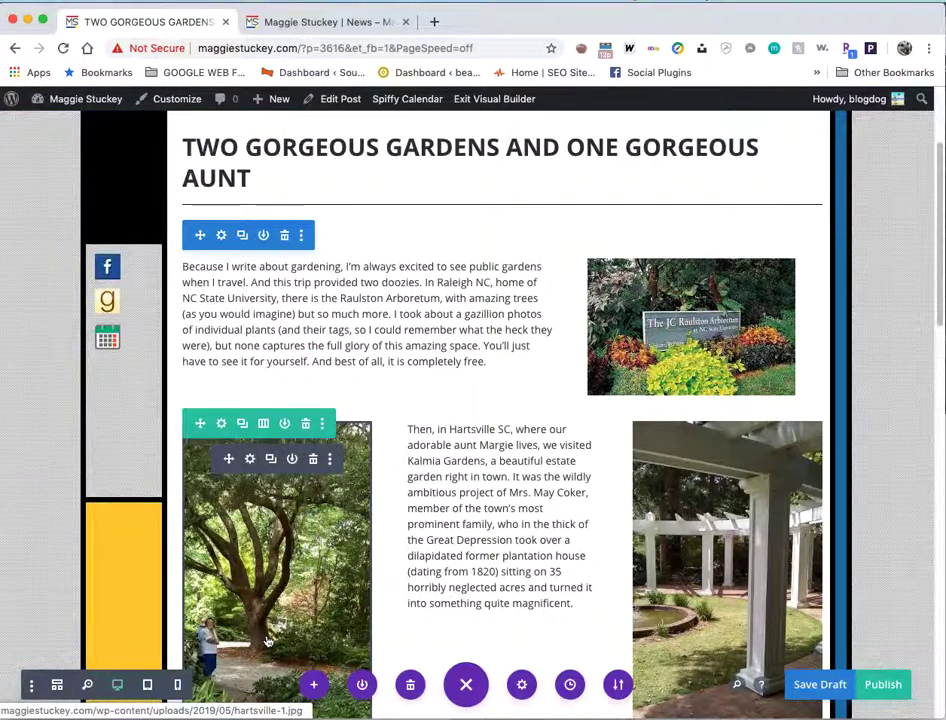
mouse_move(709, 513)
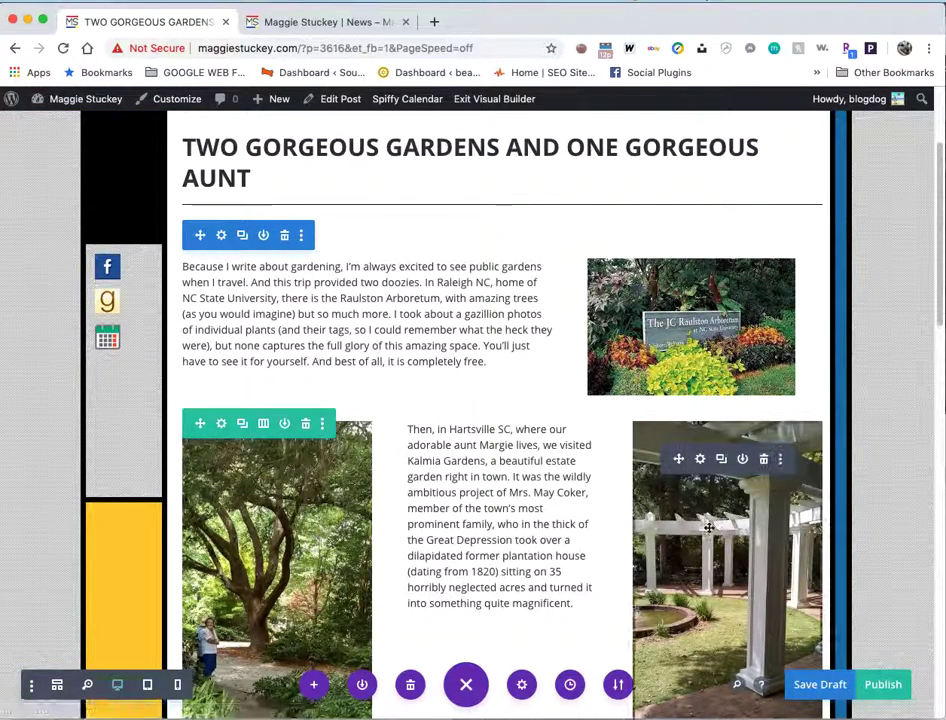
Enable Open in Lightbox for the white pergola photo in the second row and save its Image module.
left_click(700, 461)
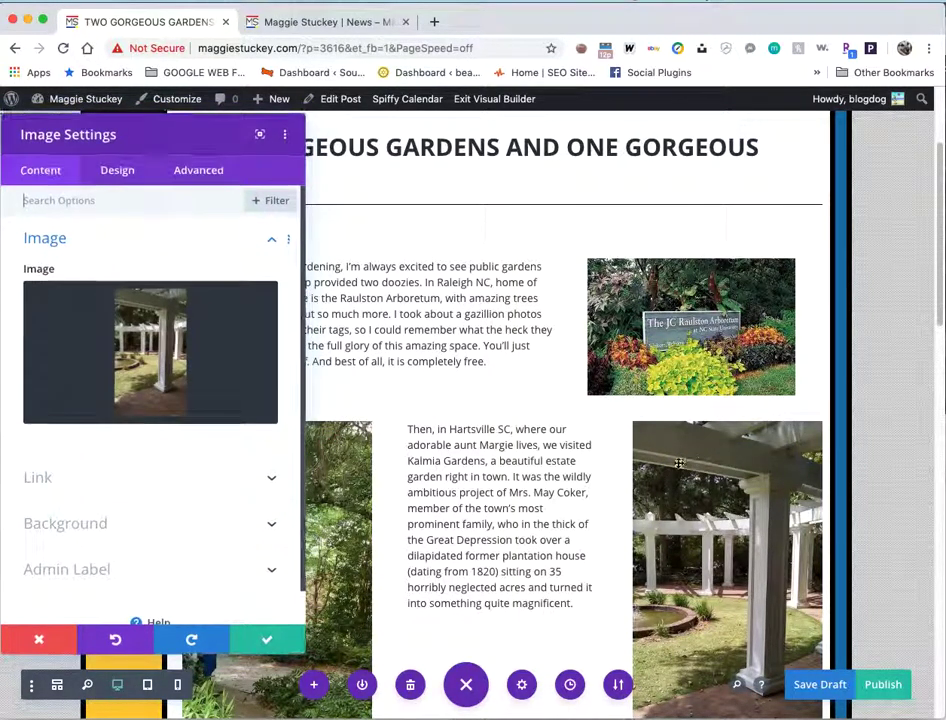
left_click(200, 480)
left_click(40, 314)
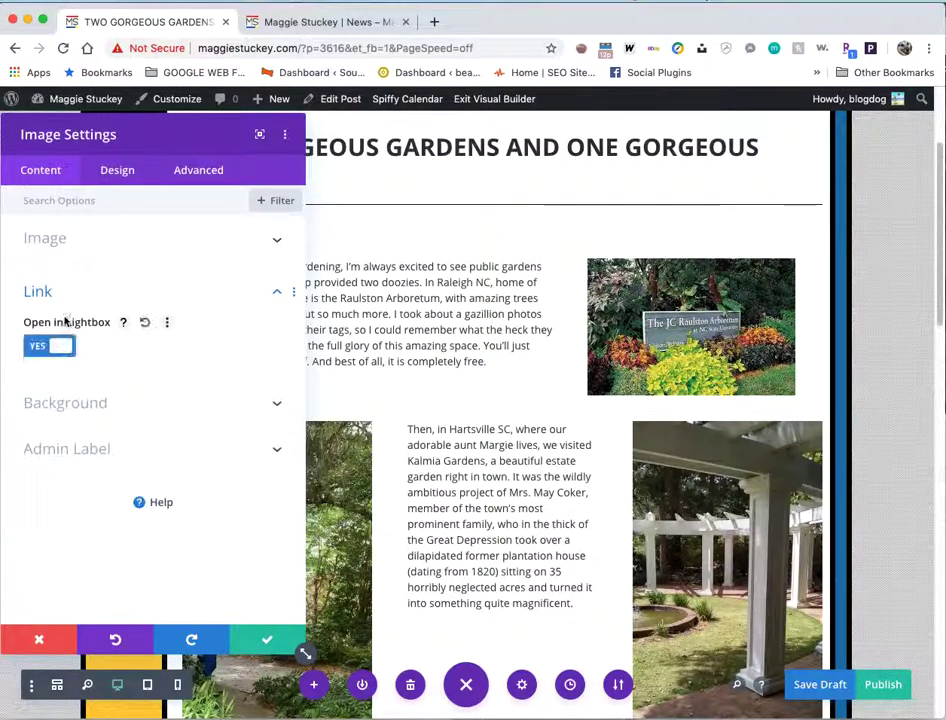
left_click(256, 638)
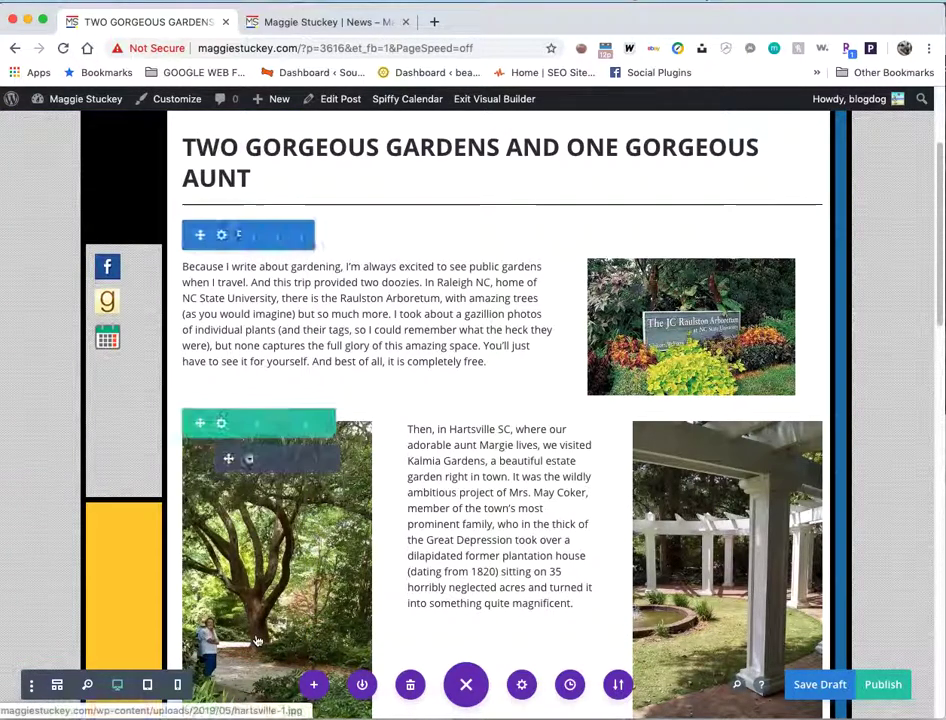
Enable Open in Lightbox for the white house photo in the third row and save its Image module.
scroll(256, 634, "down", 5)
scroll(258, 500, "down", 2)
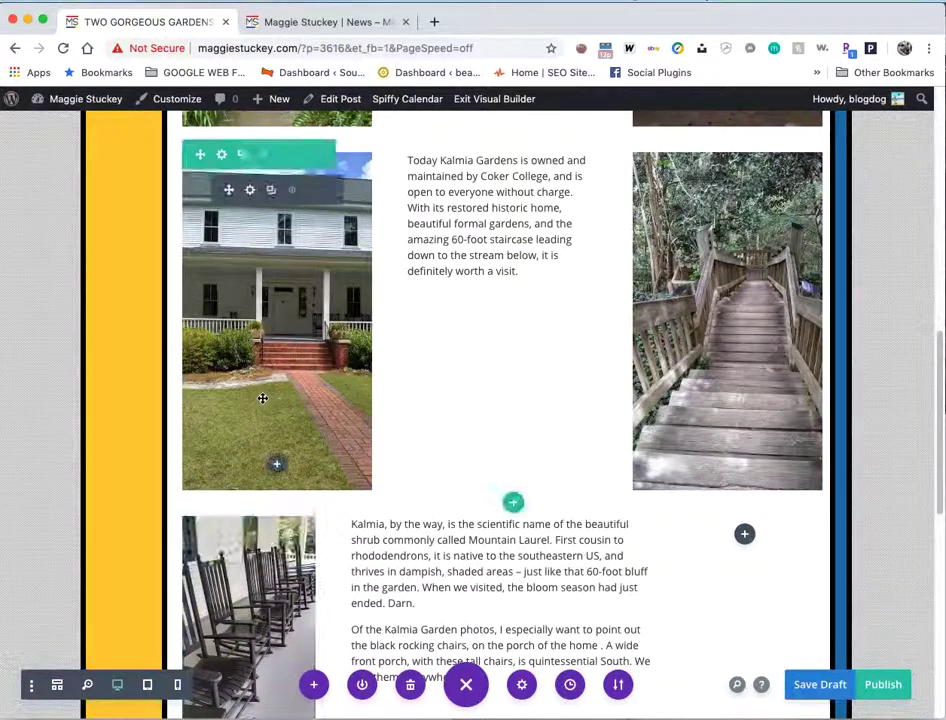
scroll(262, 397, "up", 1)
left_click(250, 280)
left_click(107, 486)
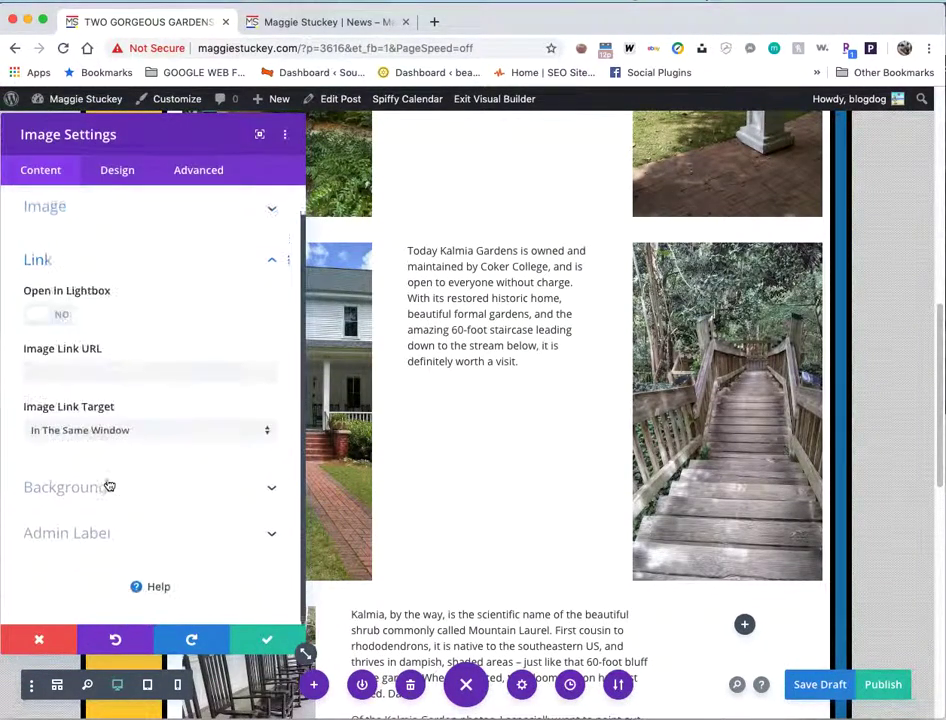
left_click(61, 318)
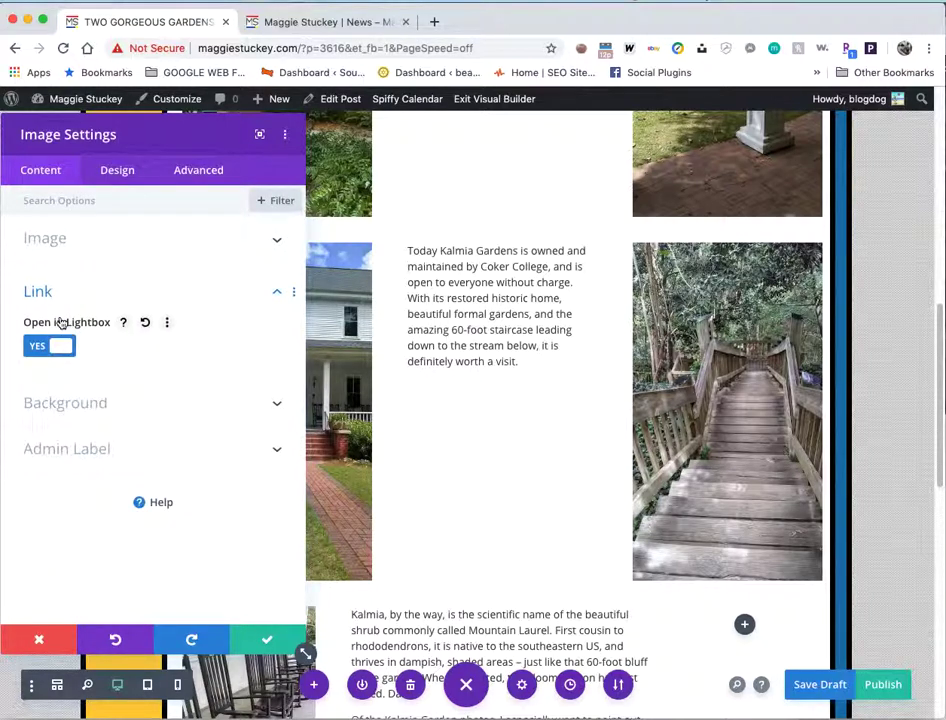
left_click(268, 638)
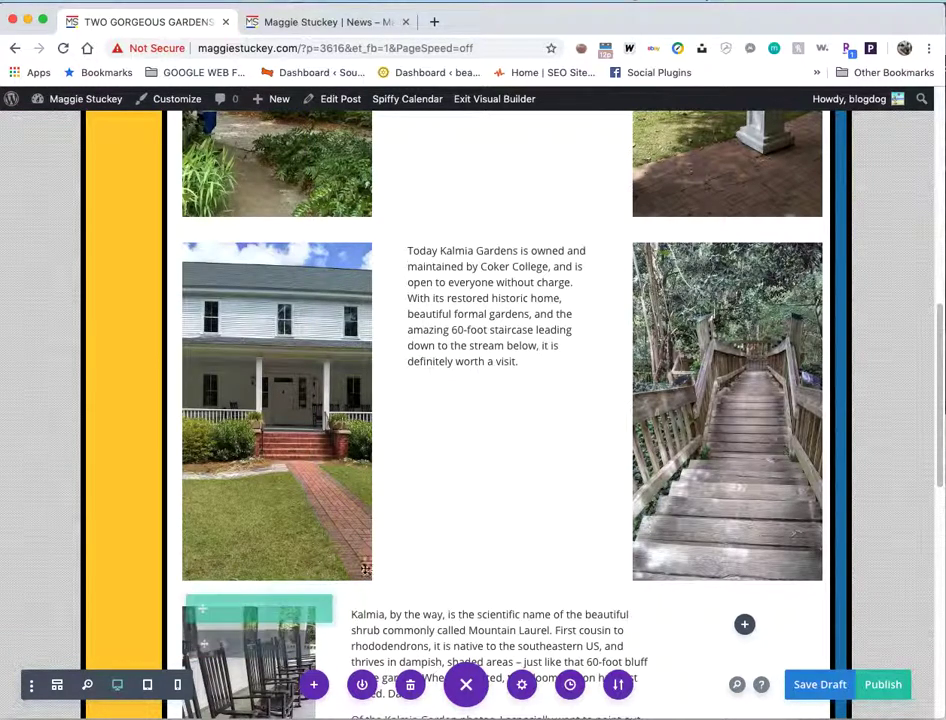
Enable Open in Lightbox for the wooden staircase photo in the third row and save its Image module.
left_click(697, 279)
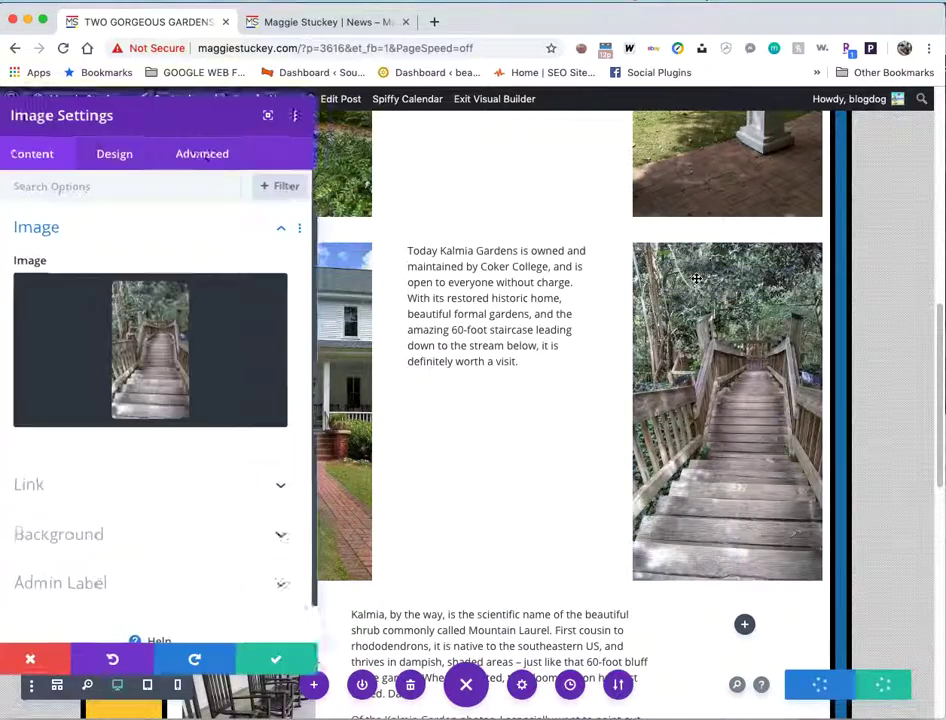
left_click(141, 482)
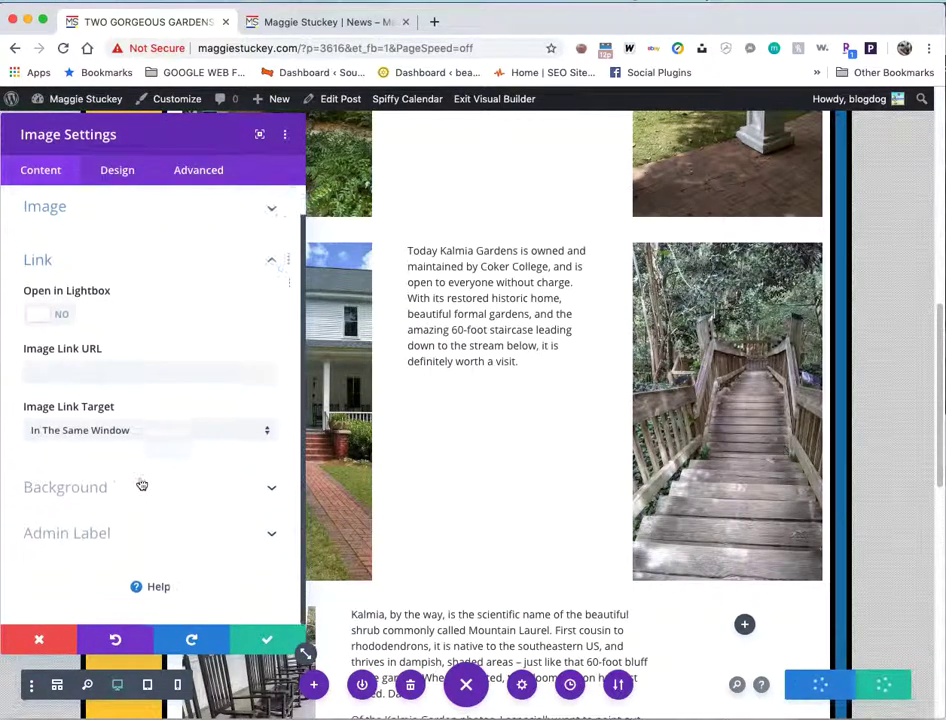
left_click(48, 315)
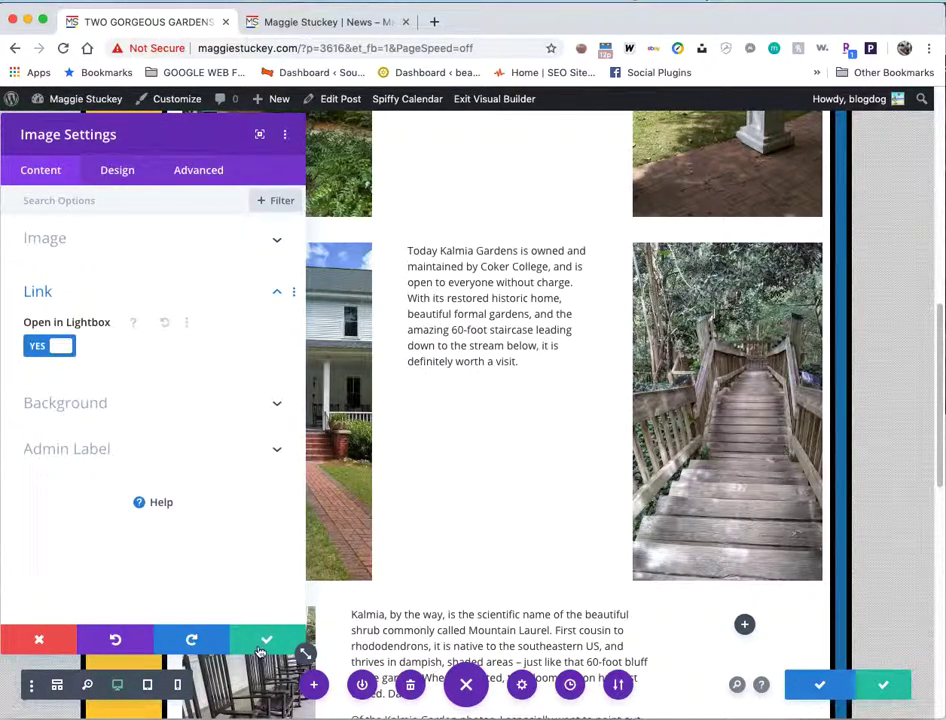
left_click(262, 643)
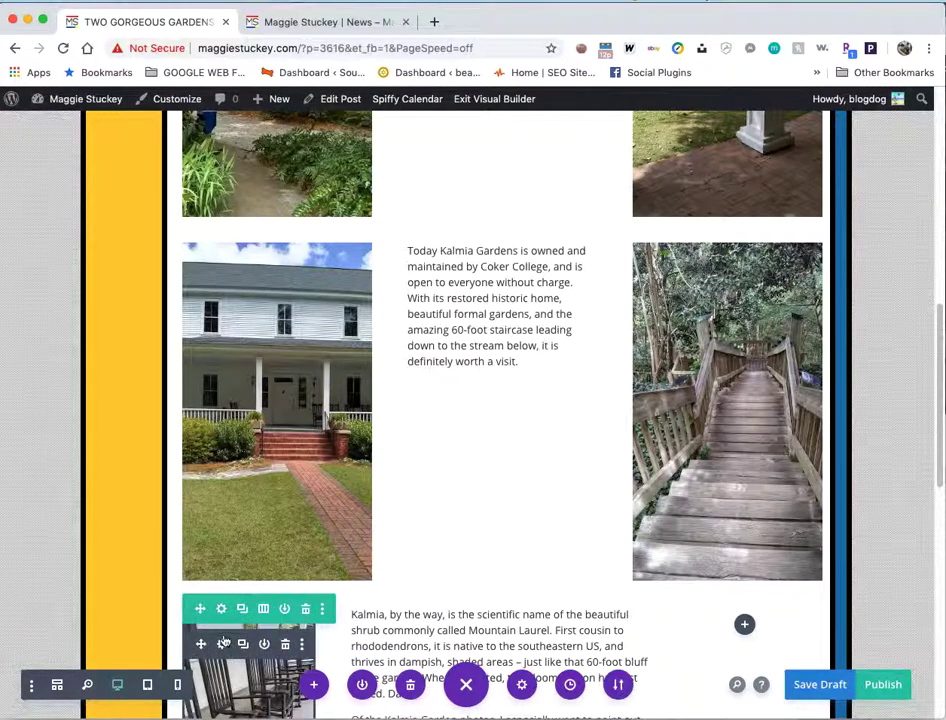
Enable Open in Lightbox for the black rocking chairs photo and save its Image module.
left_click(223, 643)
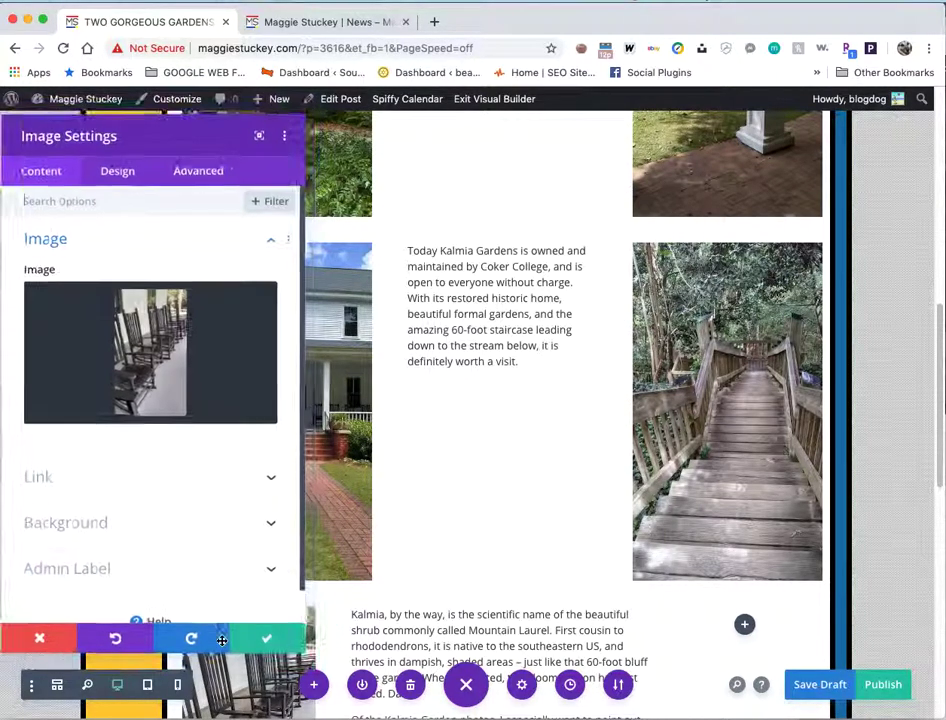
left_click(80, 474)
left_click(42, 342)
left_click(266, 639)
Enable Open in Lightbox for the yellow rocking chairs photo, save its Image module and save the post as a draft.
scroll(457, 660, "down", 5)
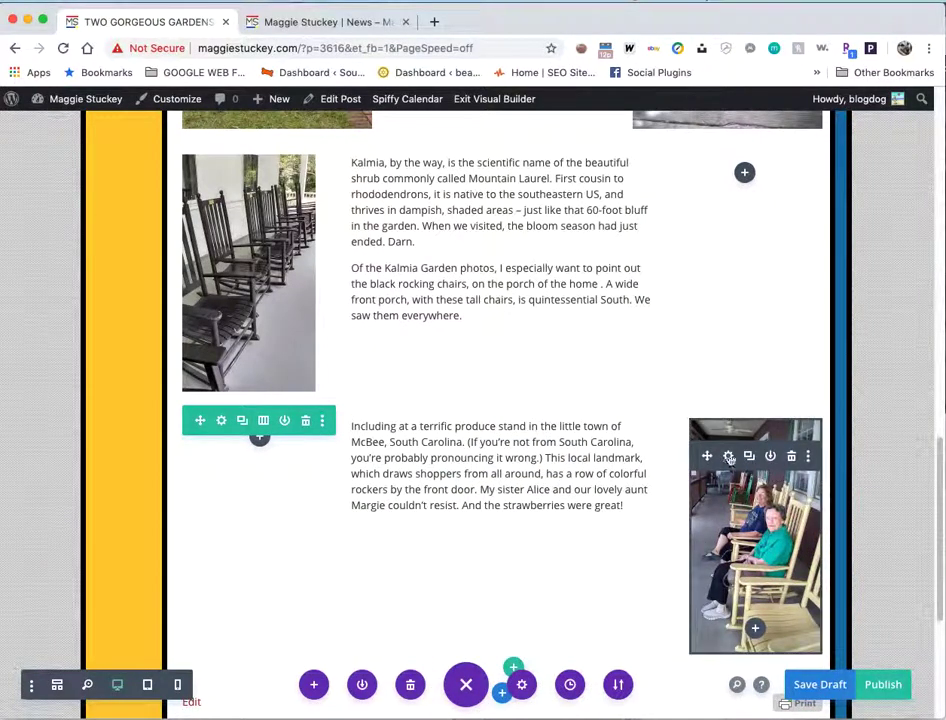
left_click(727, 455)
left_click(168, 477)
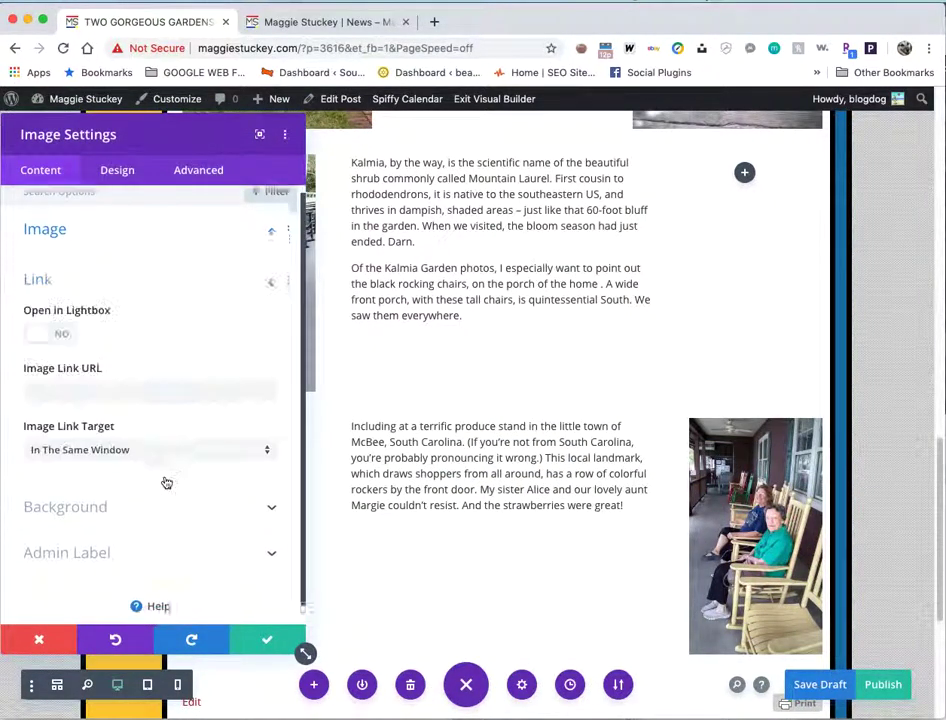
left_click(52, 310)
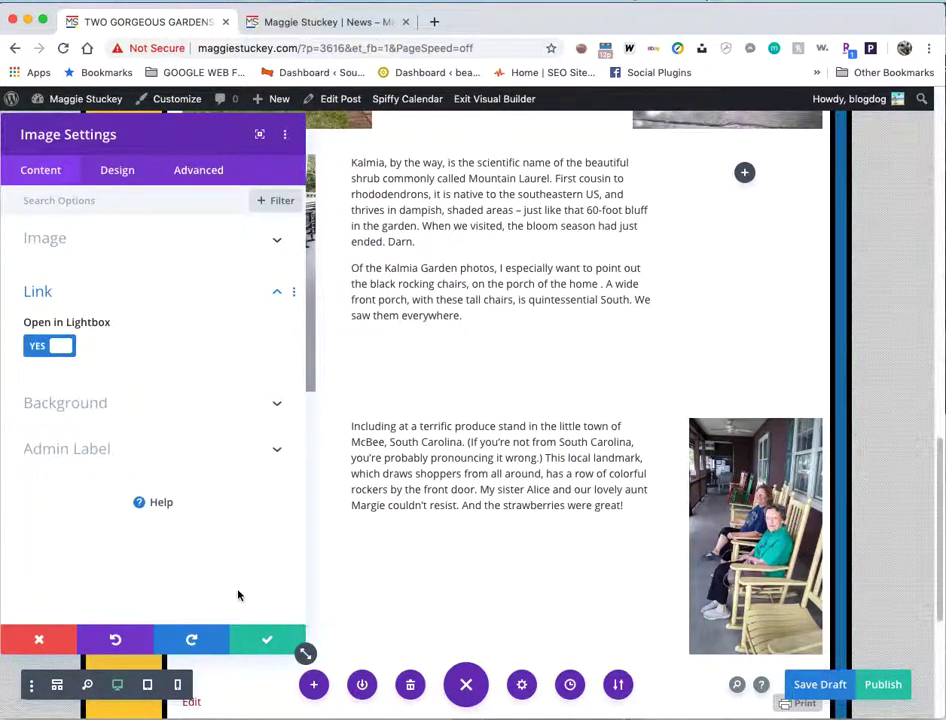
left_click(266, 643)
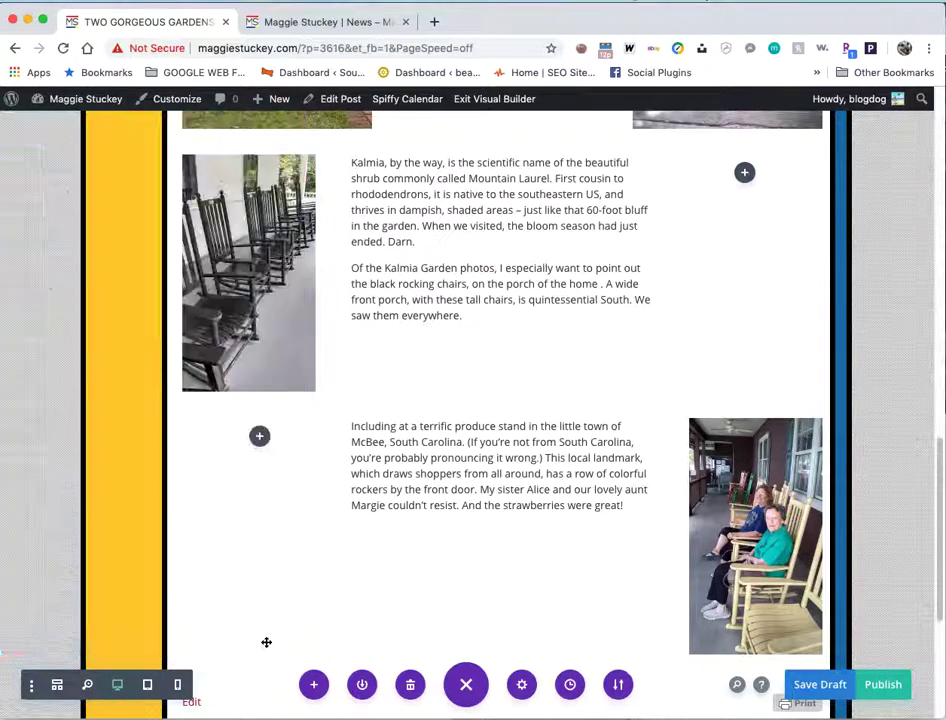
left_click(812, 688)
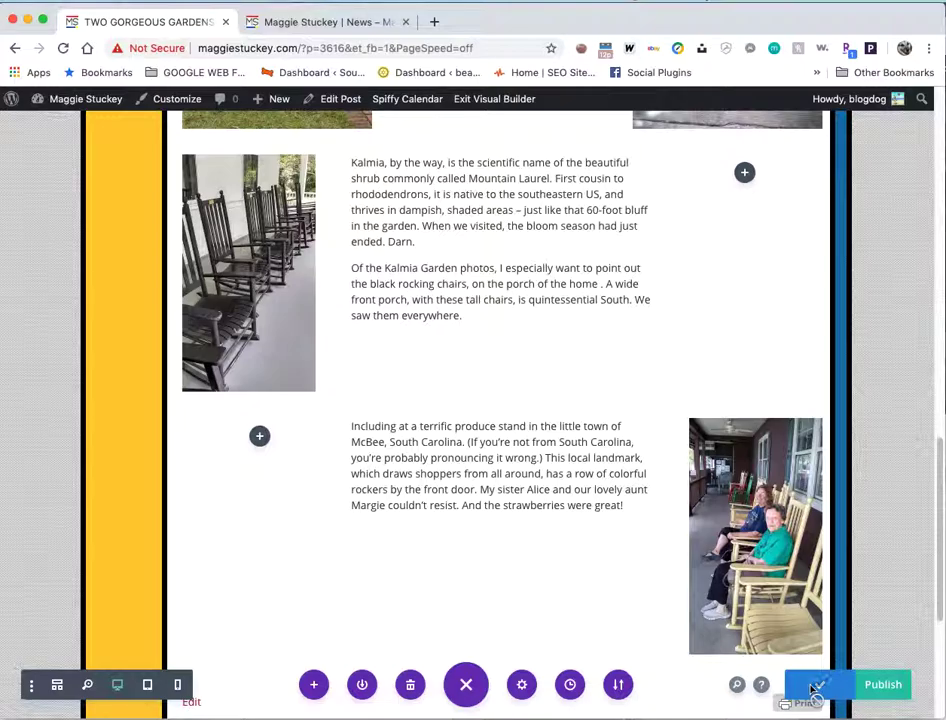
Exit the Visual Builder and check the post's layout as visitors see it, down to the page numbers.
scroll(408, 570, "up", 15)
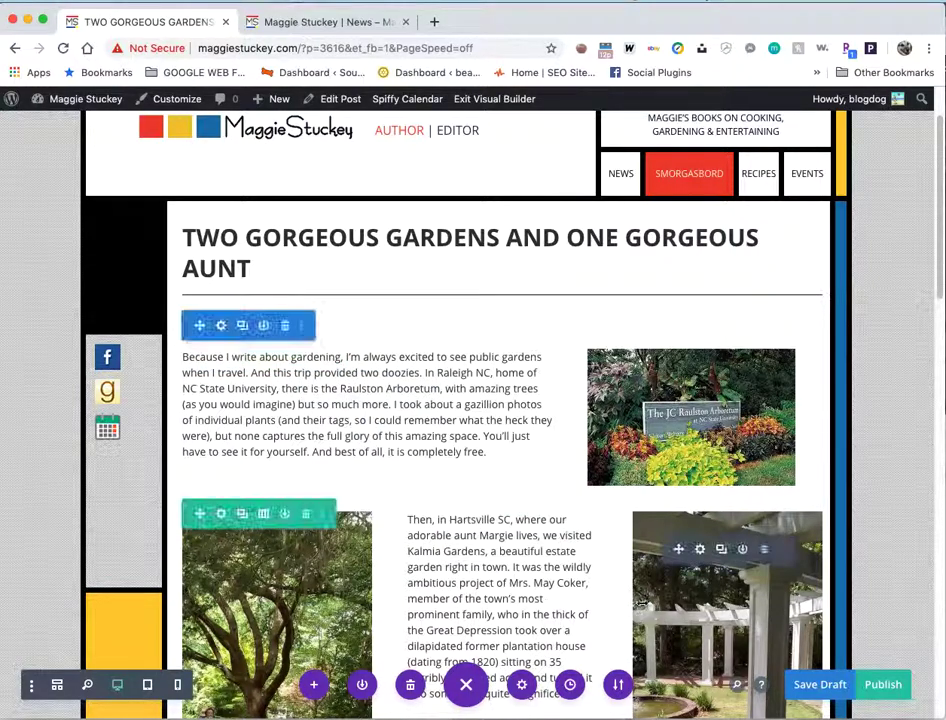
scroll(585, 401, "up", 3)
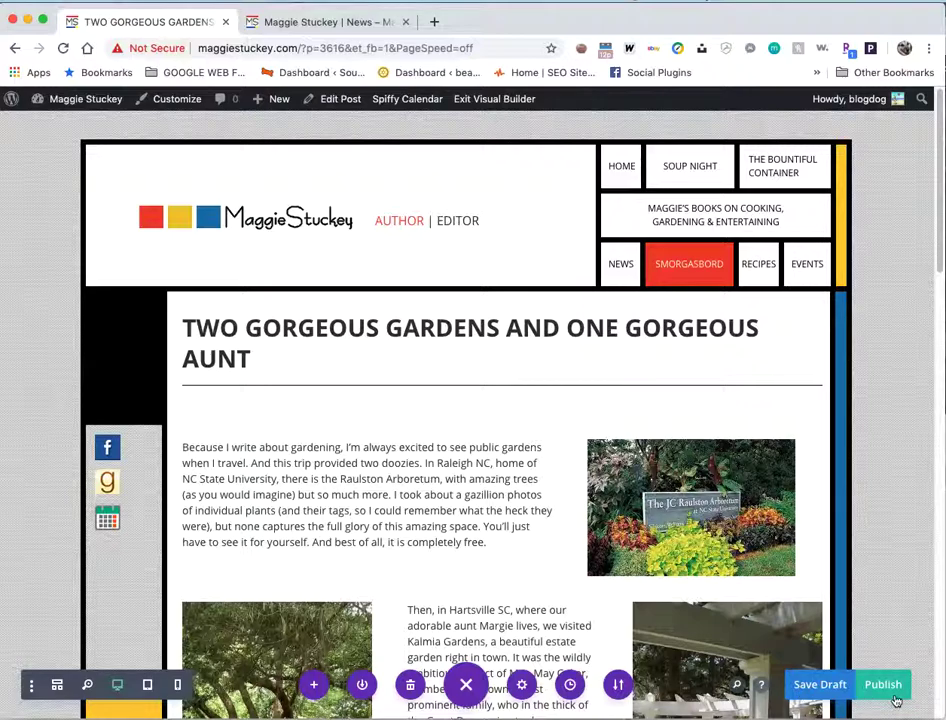
left_click(498, 104)
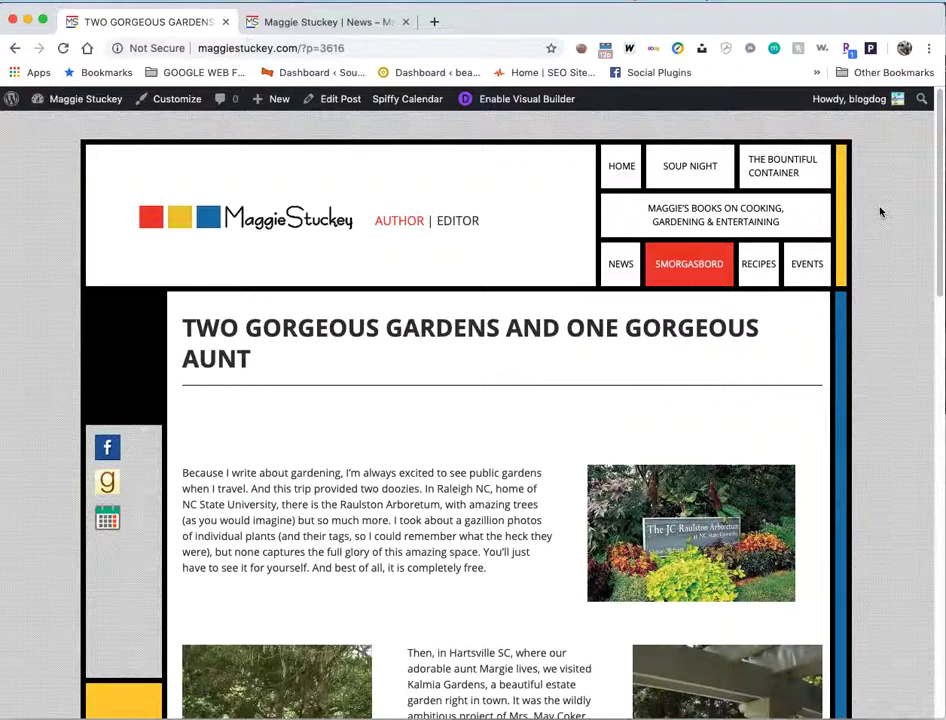
scroll(880, 212, "down", 10)
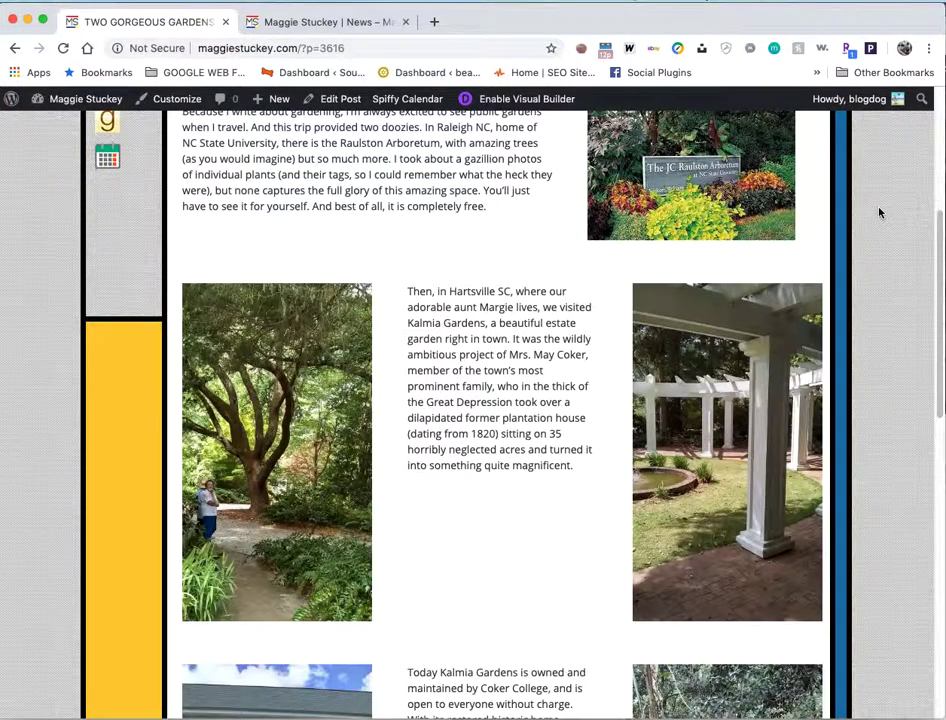
scroll(880, 212, "down", 7)
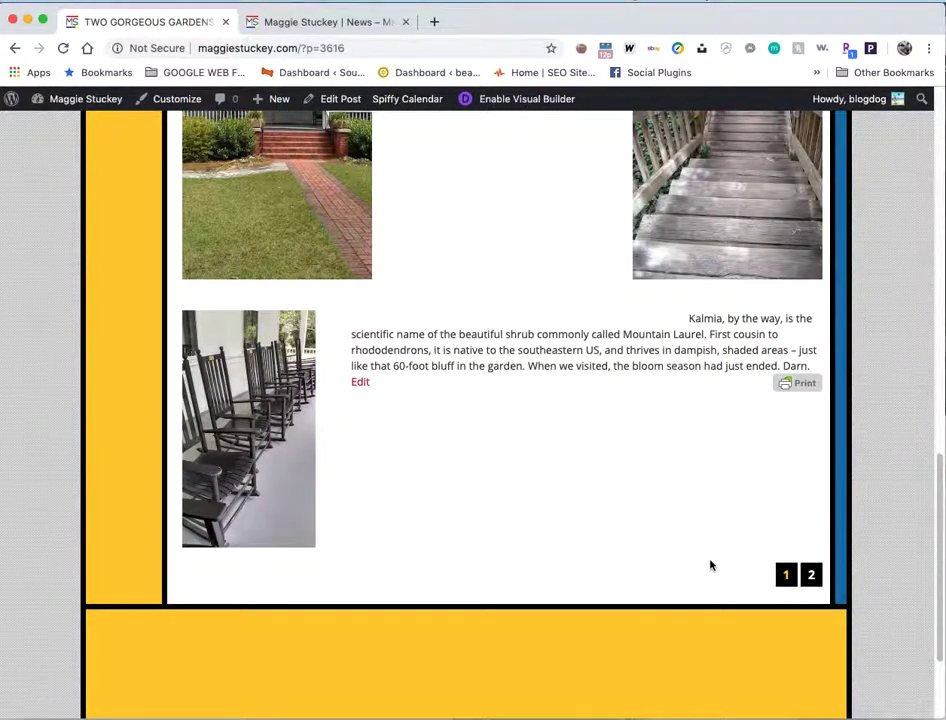
Open page 2 of the post preview and examine its text, photo and stray shortcodes.
left_click(812, 577)
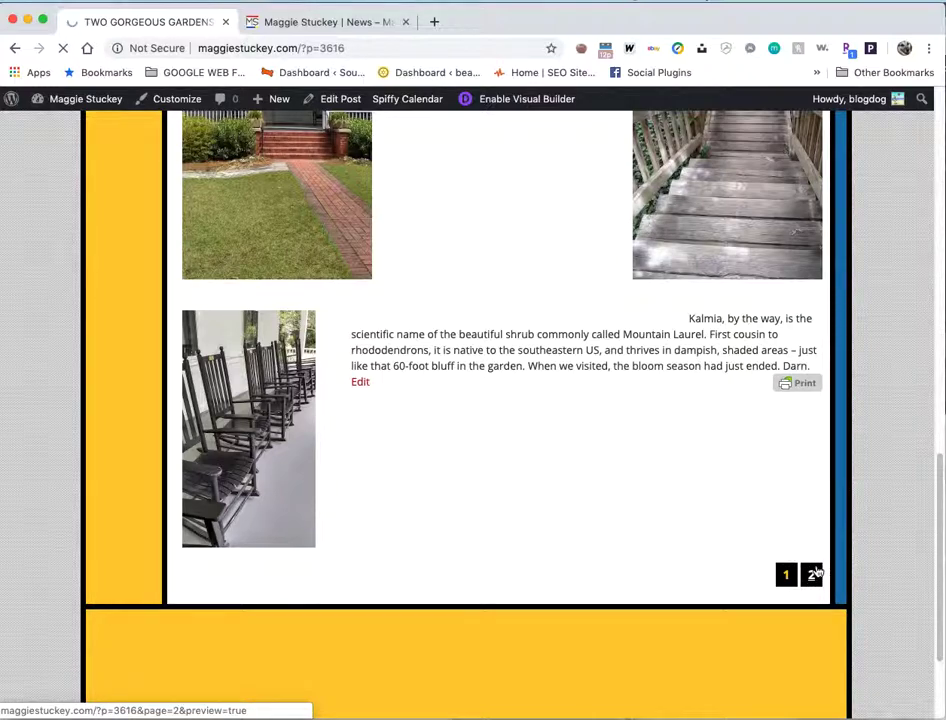
left_click(687, 319)
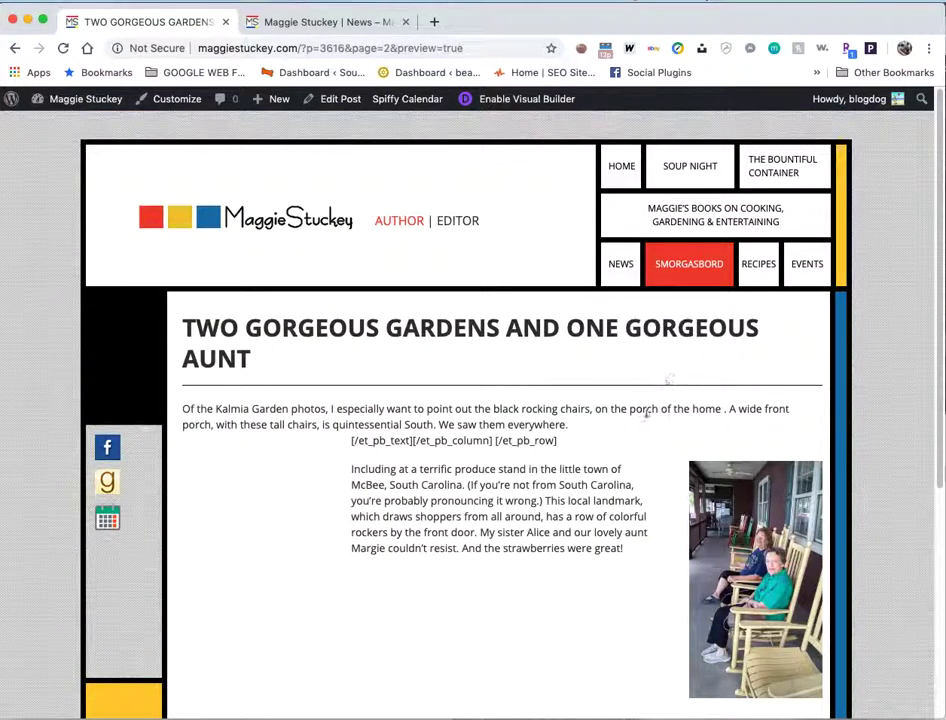
scroll(646, 413, "down", 3)
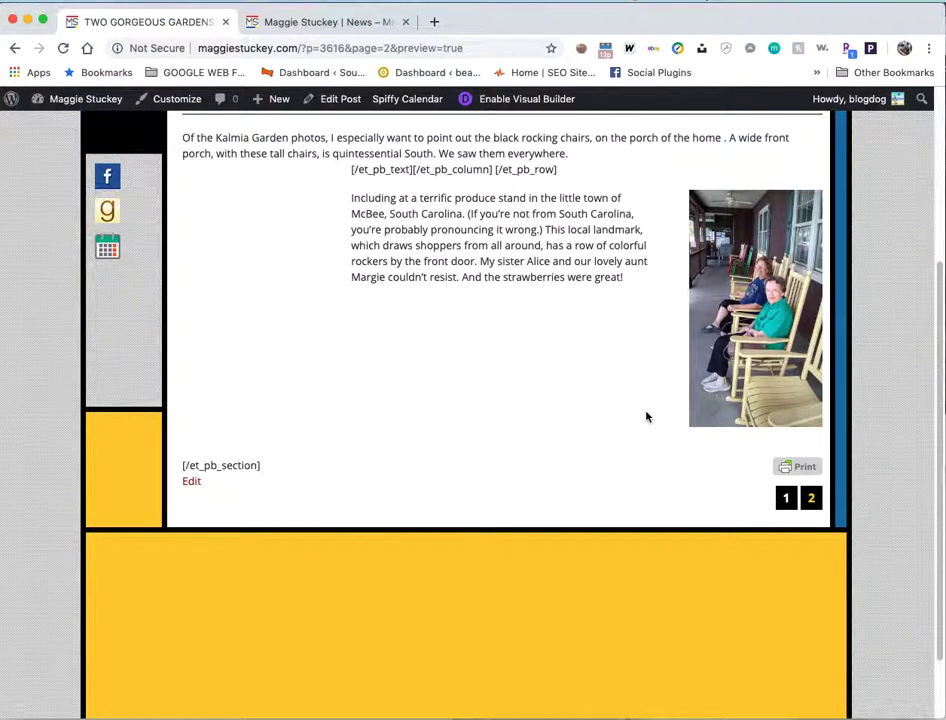
scroll(646, 417, "up", 3)
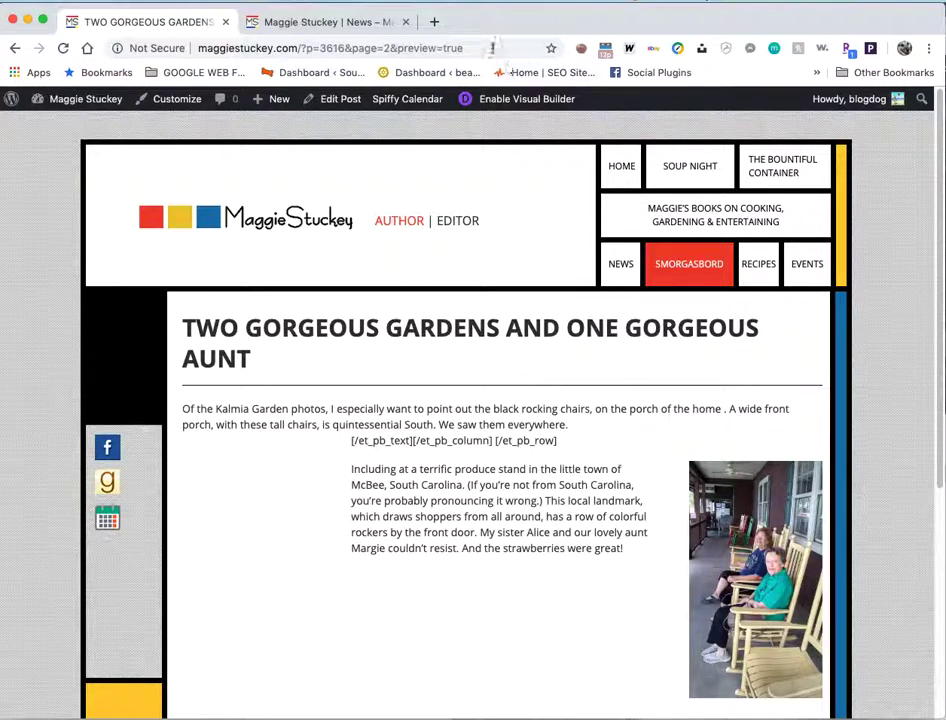
Reopen the post in the Visual Builder and check the rocking chair rows and the end of the post.
left_click(487, 101)
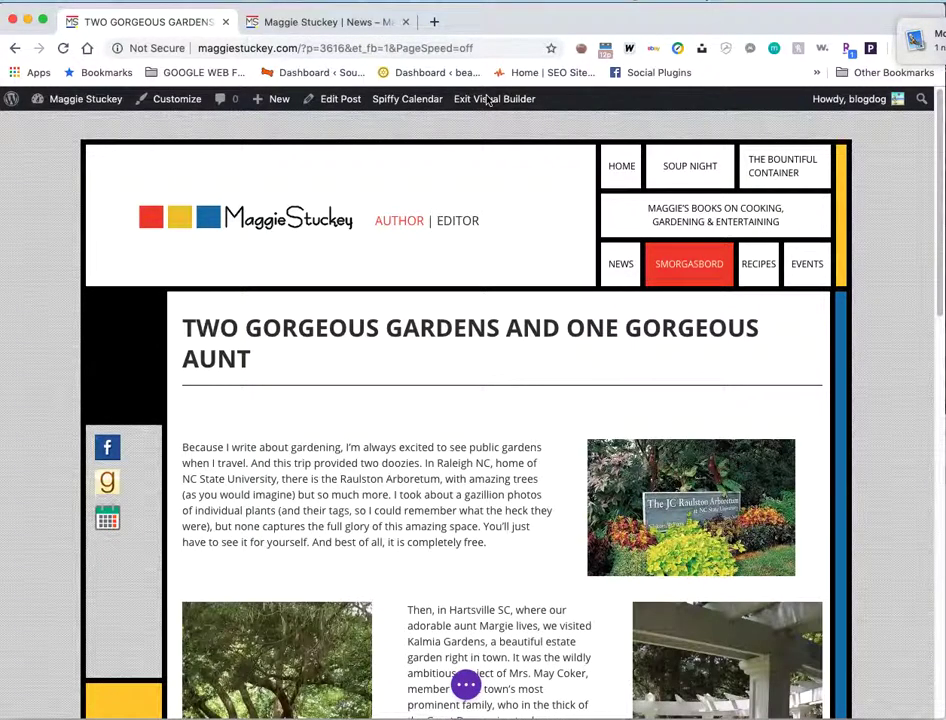
scroll(527, 363, "down", 10)
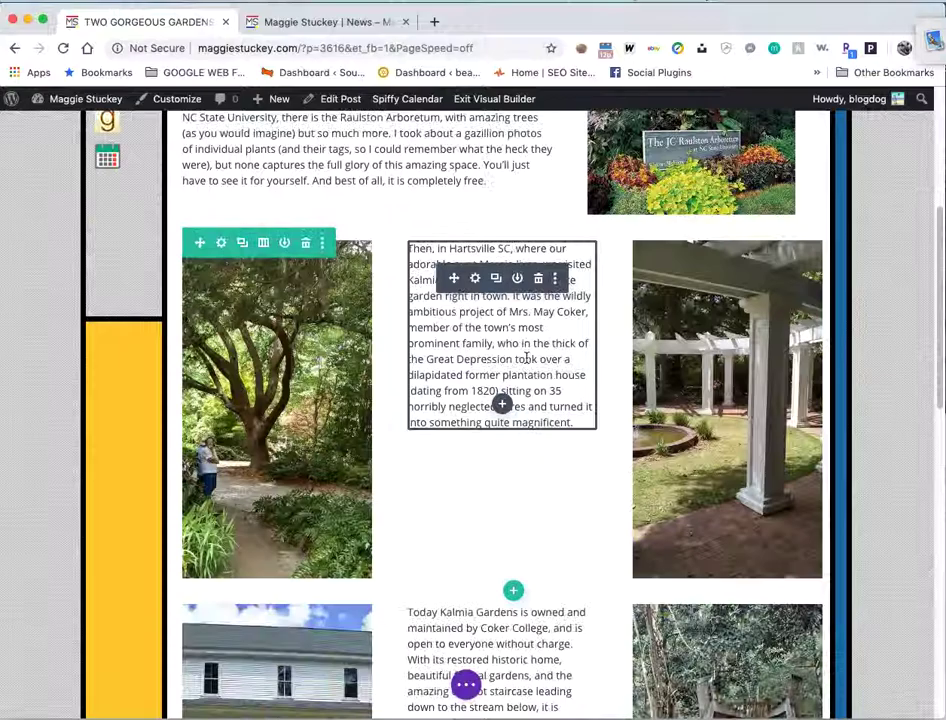
scroll(526, 358, "down", 3)
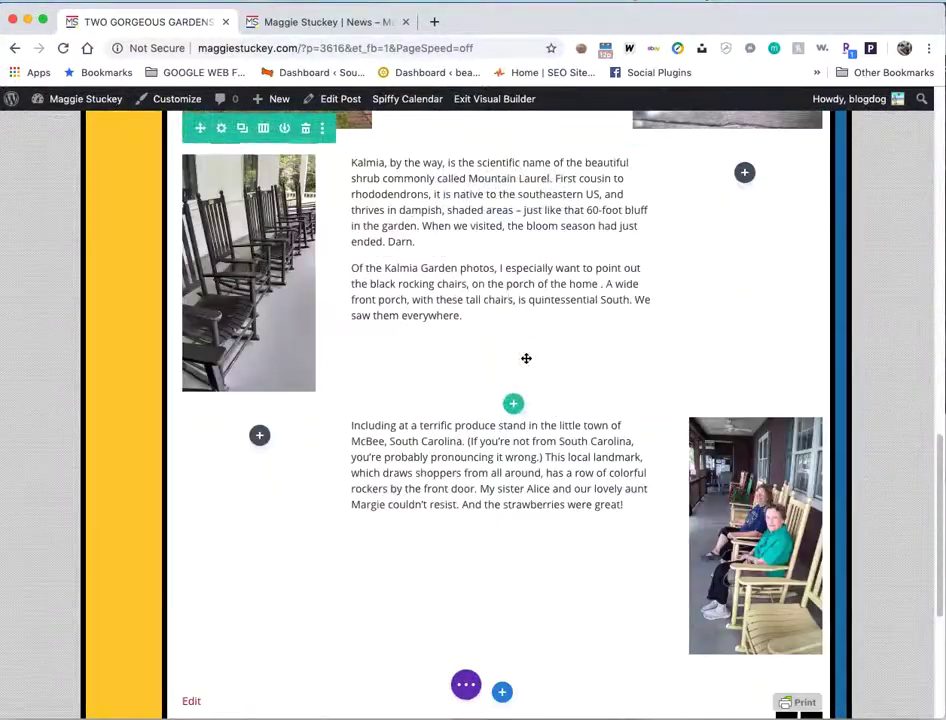
scroll(428, 491, "down", 3)
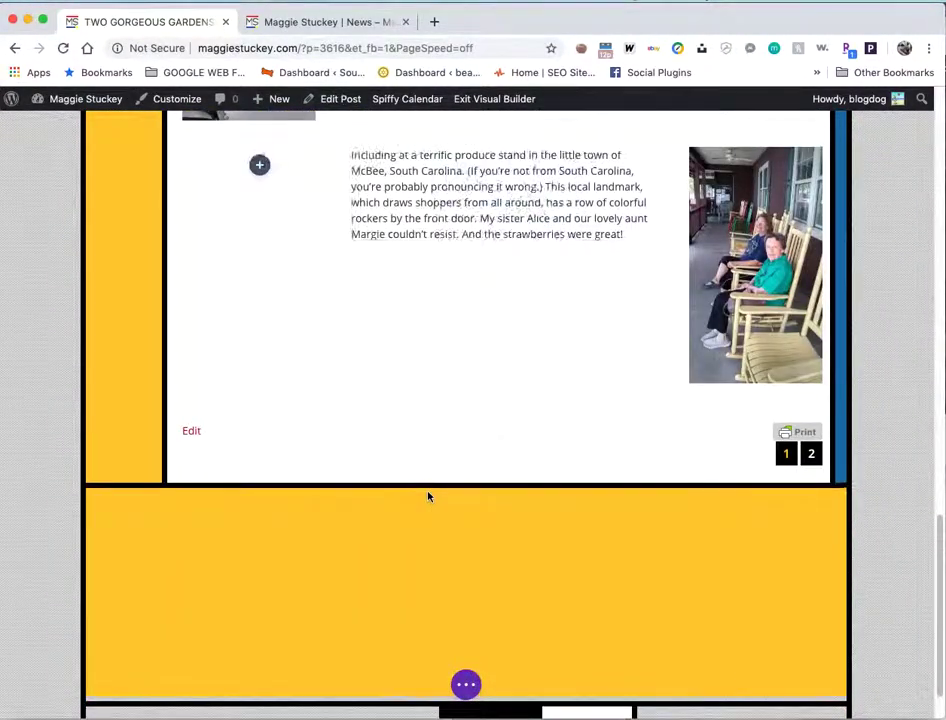
scroll(428, 496, "up", 16)
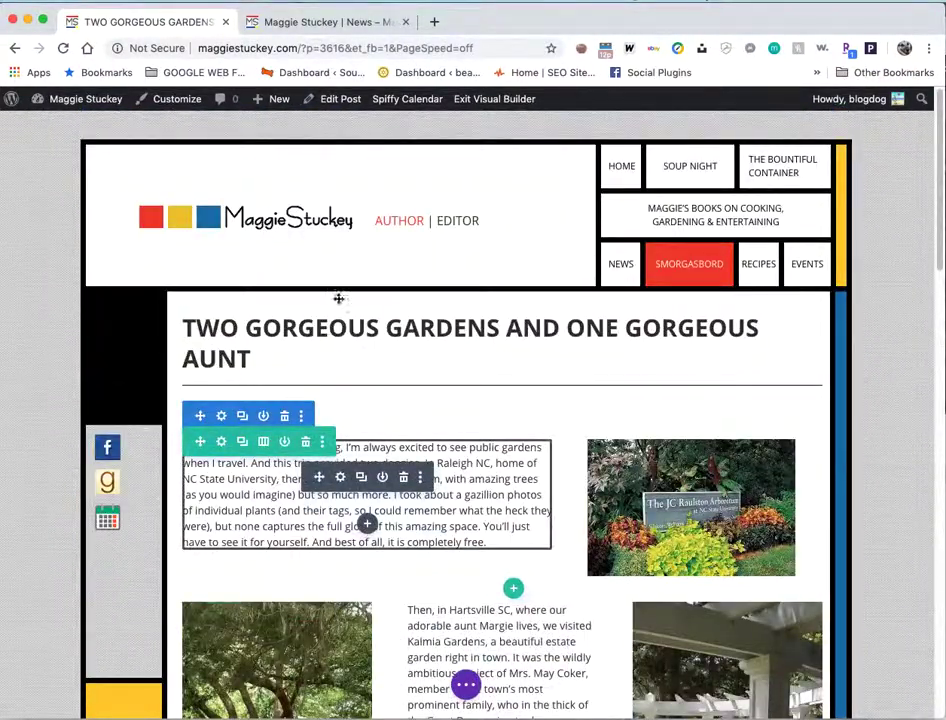
Open the post for editing in the WordPress back-end editor.
left_click(334, 100)
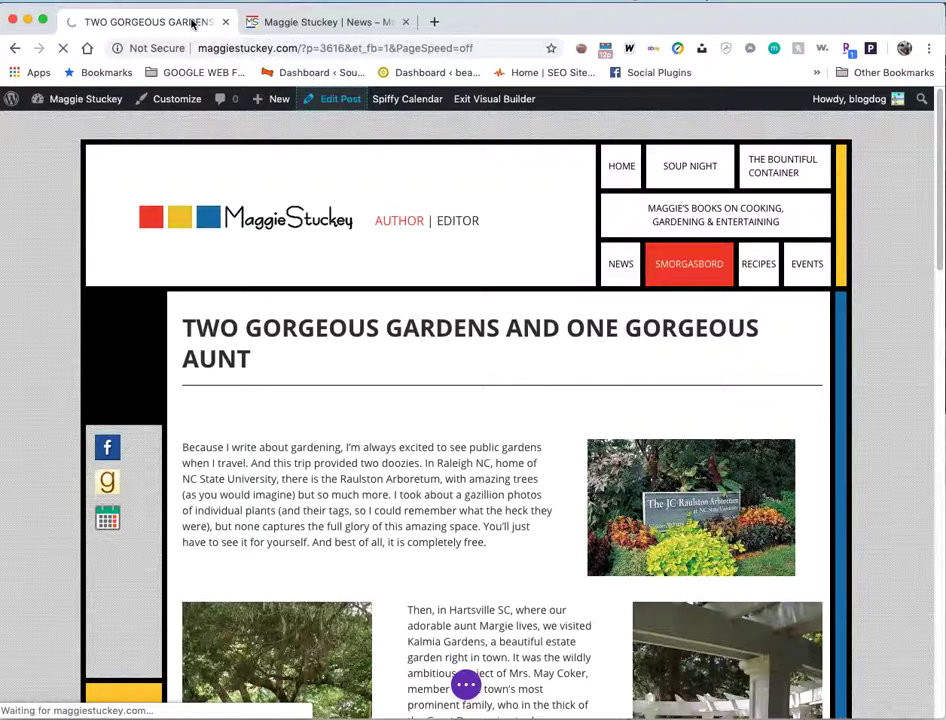
left_click(326, 101)
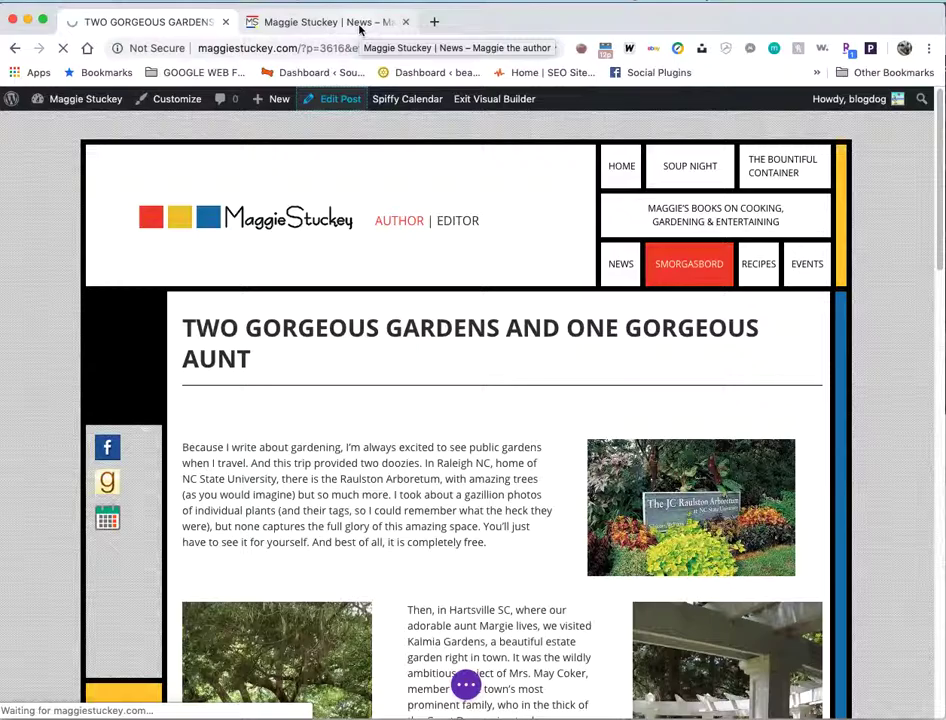
scroll(446, 270, "down", 5)
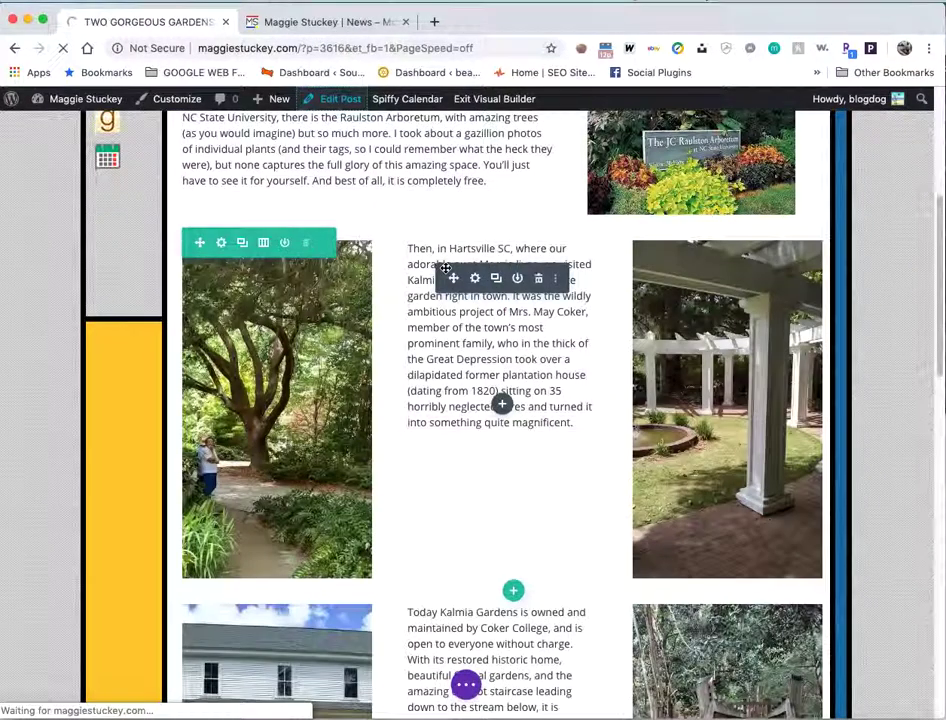
scroll(446, 270, "down", 4)
scroll(44, 483, "down", 1)
scroll(44, 483, "down", 6)
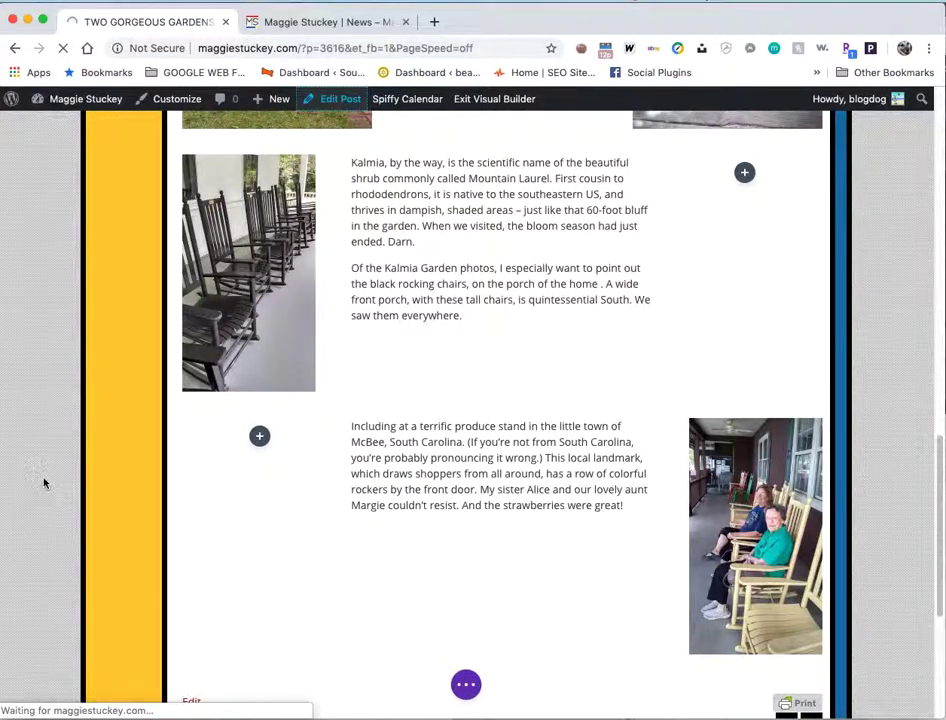
scroll(44, 483, "down", 4)
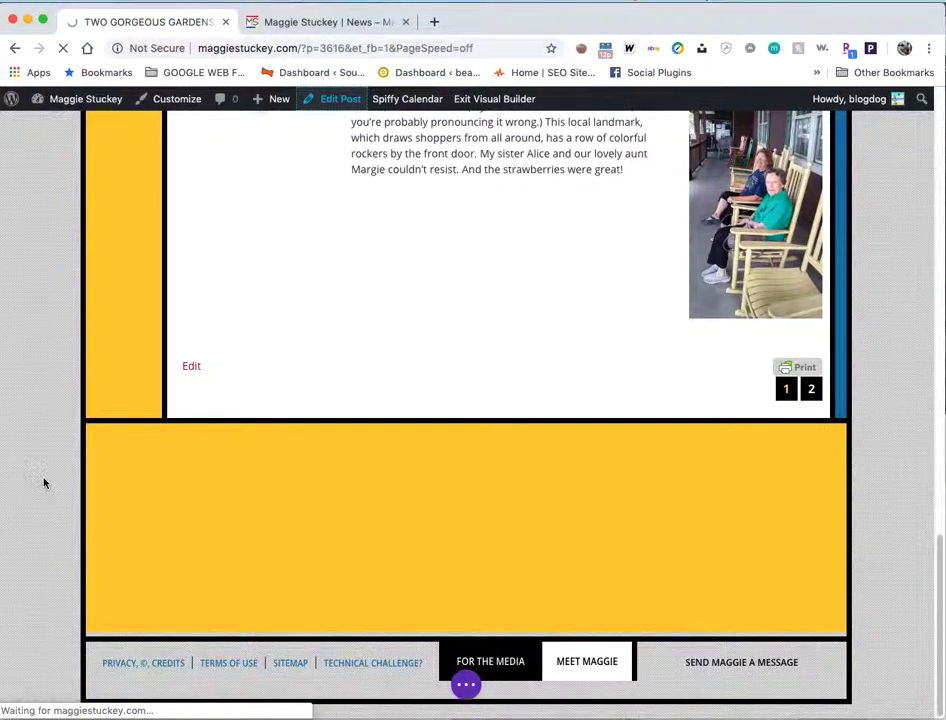
scroll(44, 483, "up", 20)
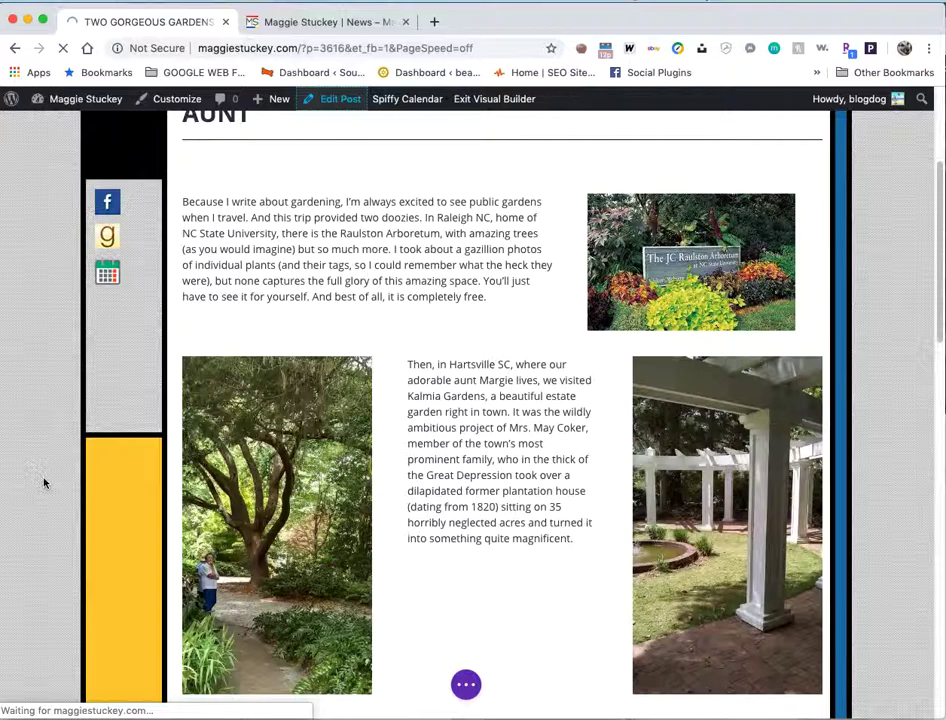